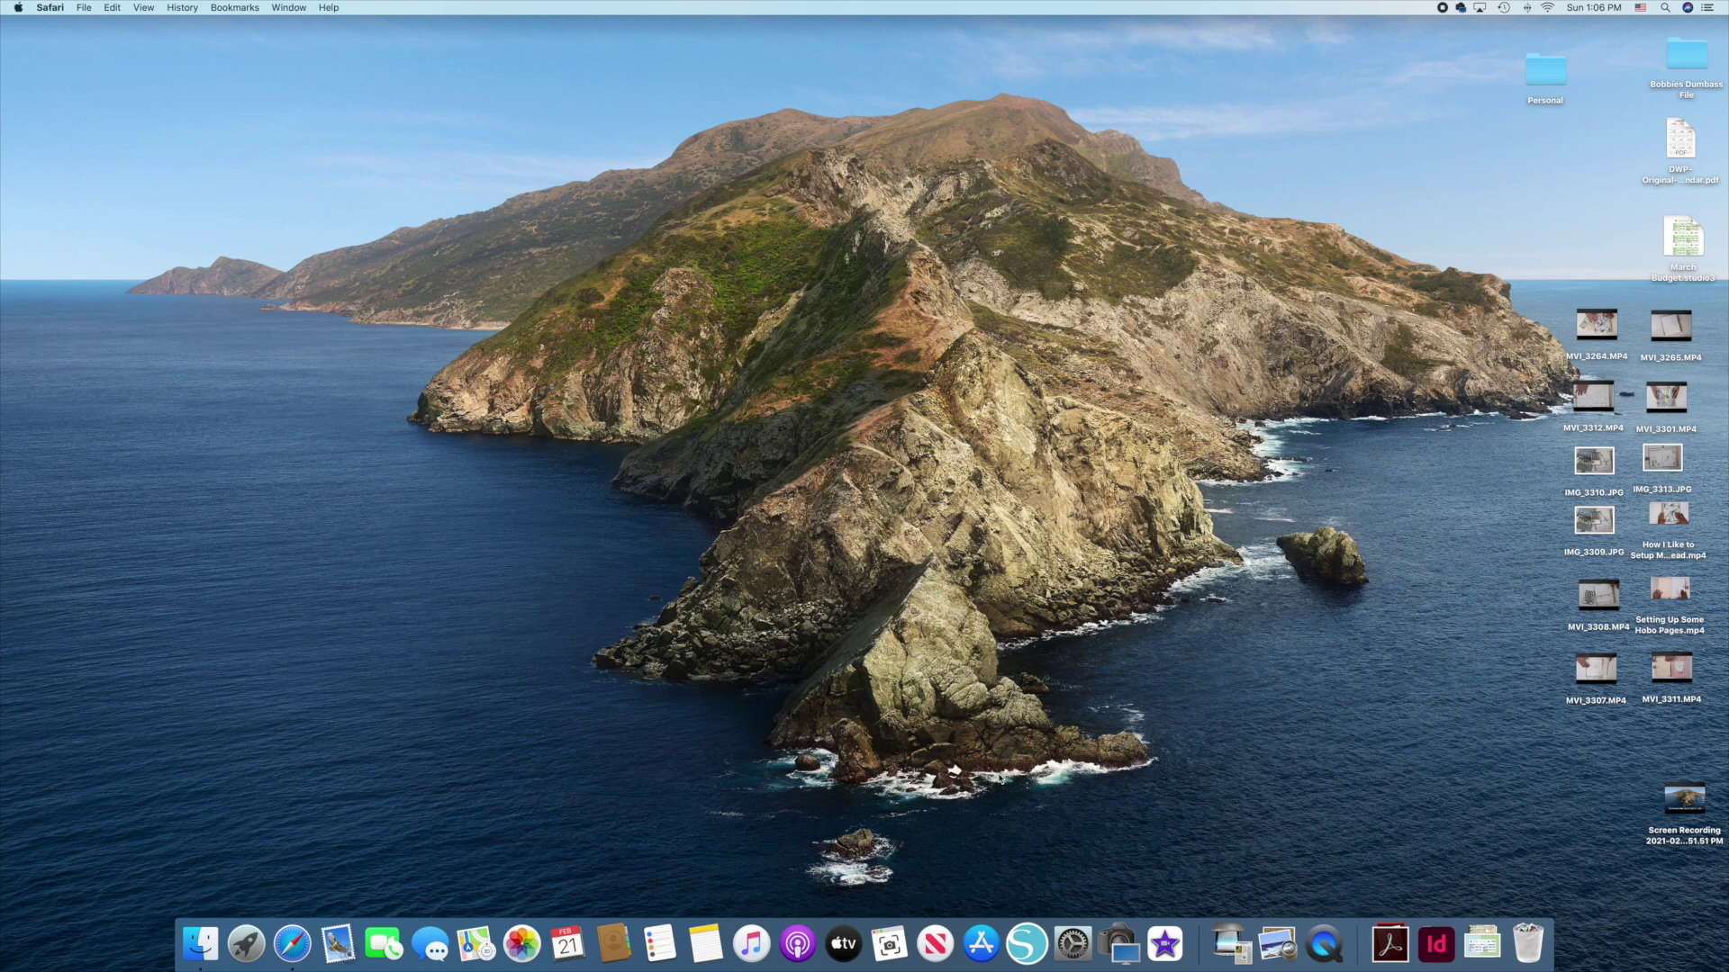
Launch Silhouette Studio and turn on the registration marks for the blank Letter page.
left_click(1020, 942)
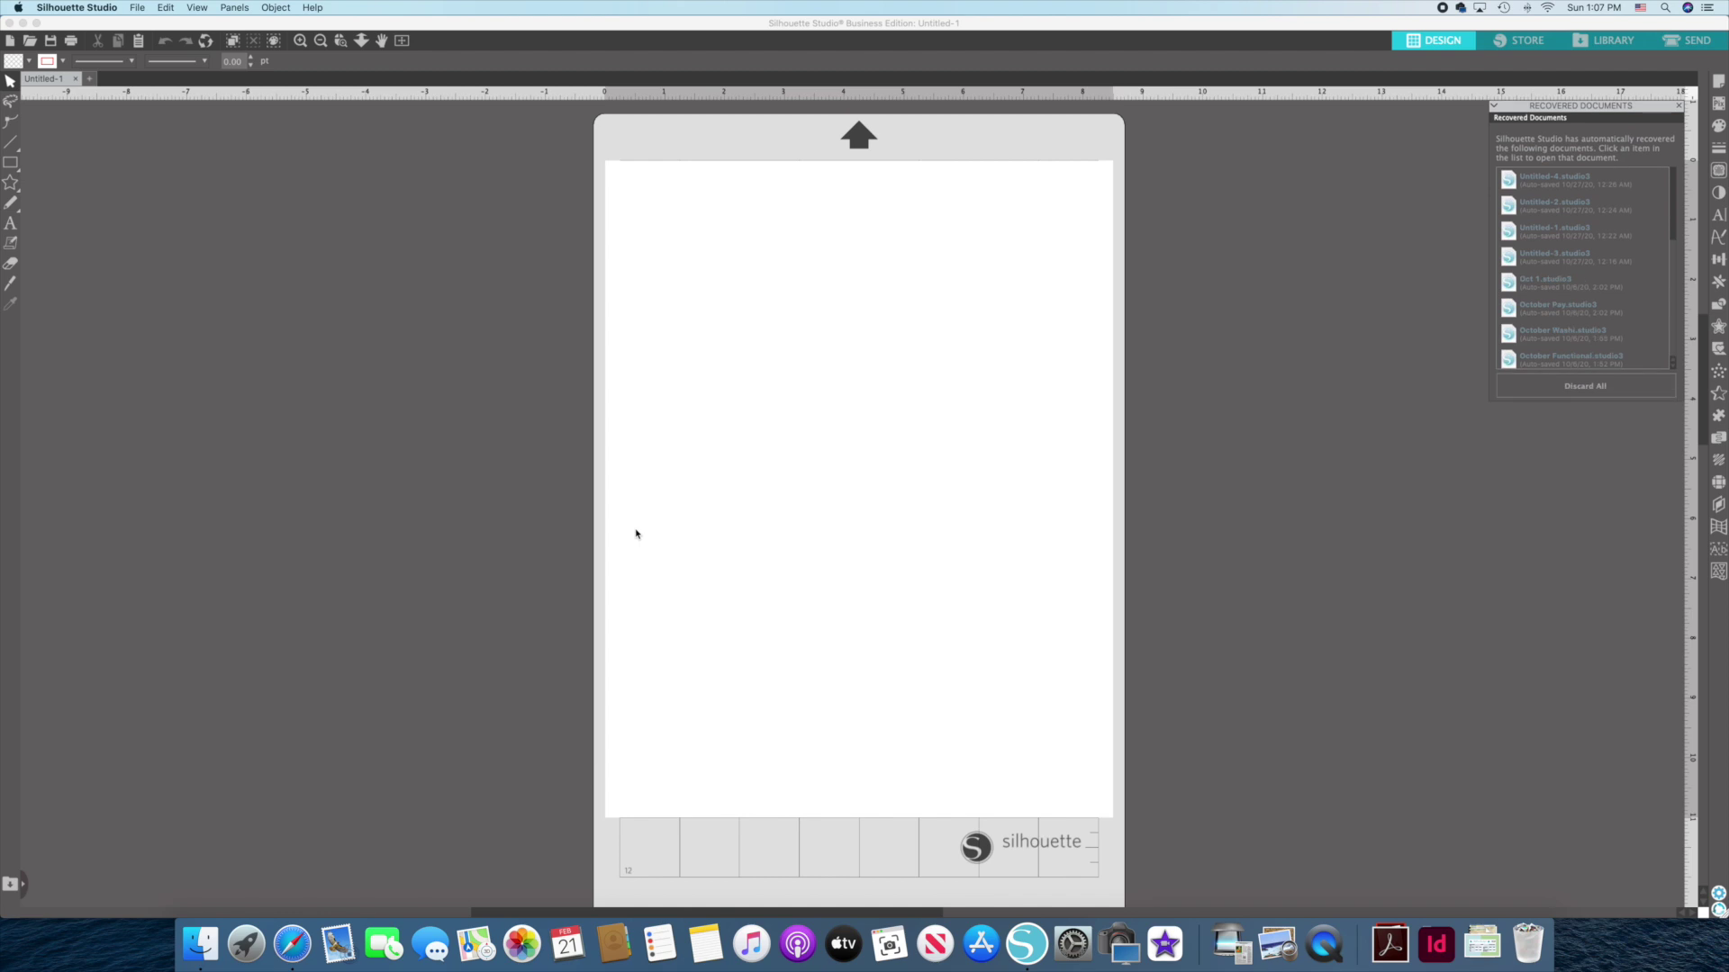
left_click(839, 358)
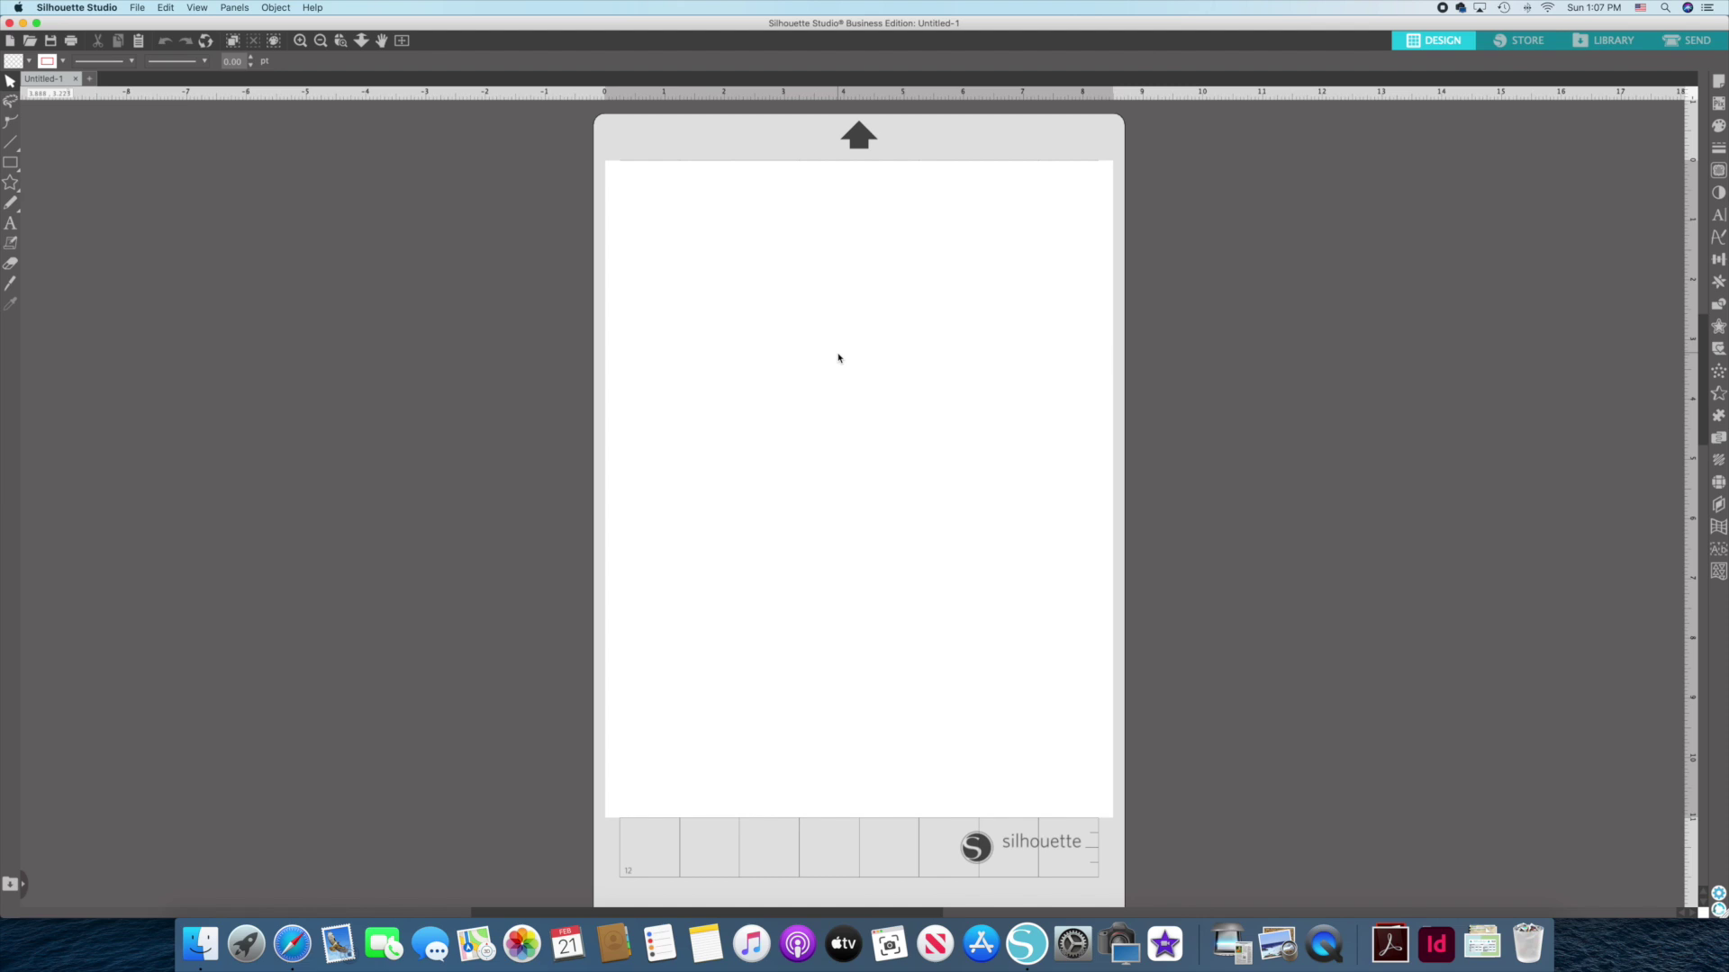
left_click(1719, 81)
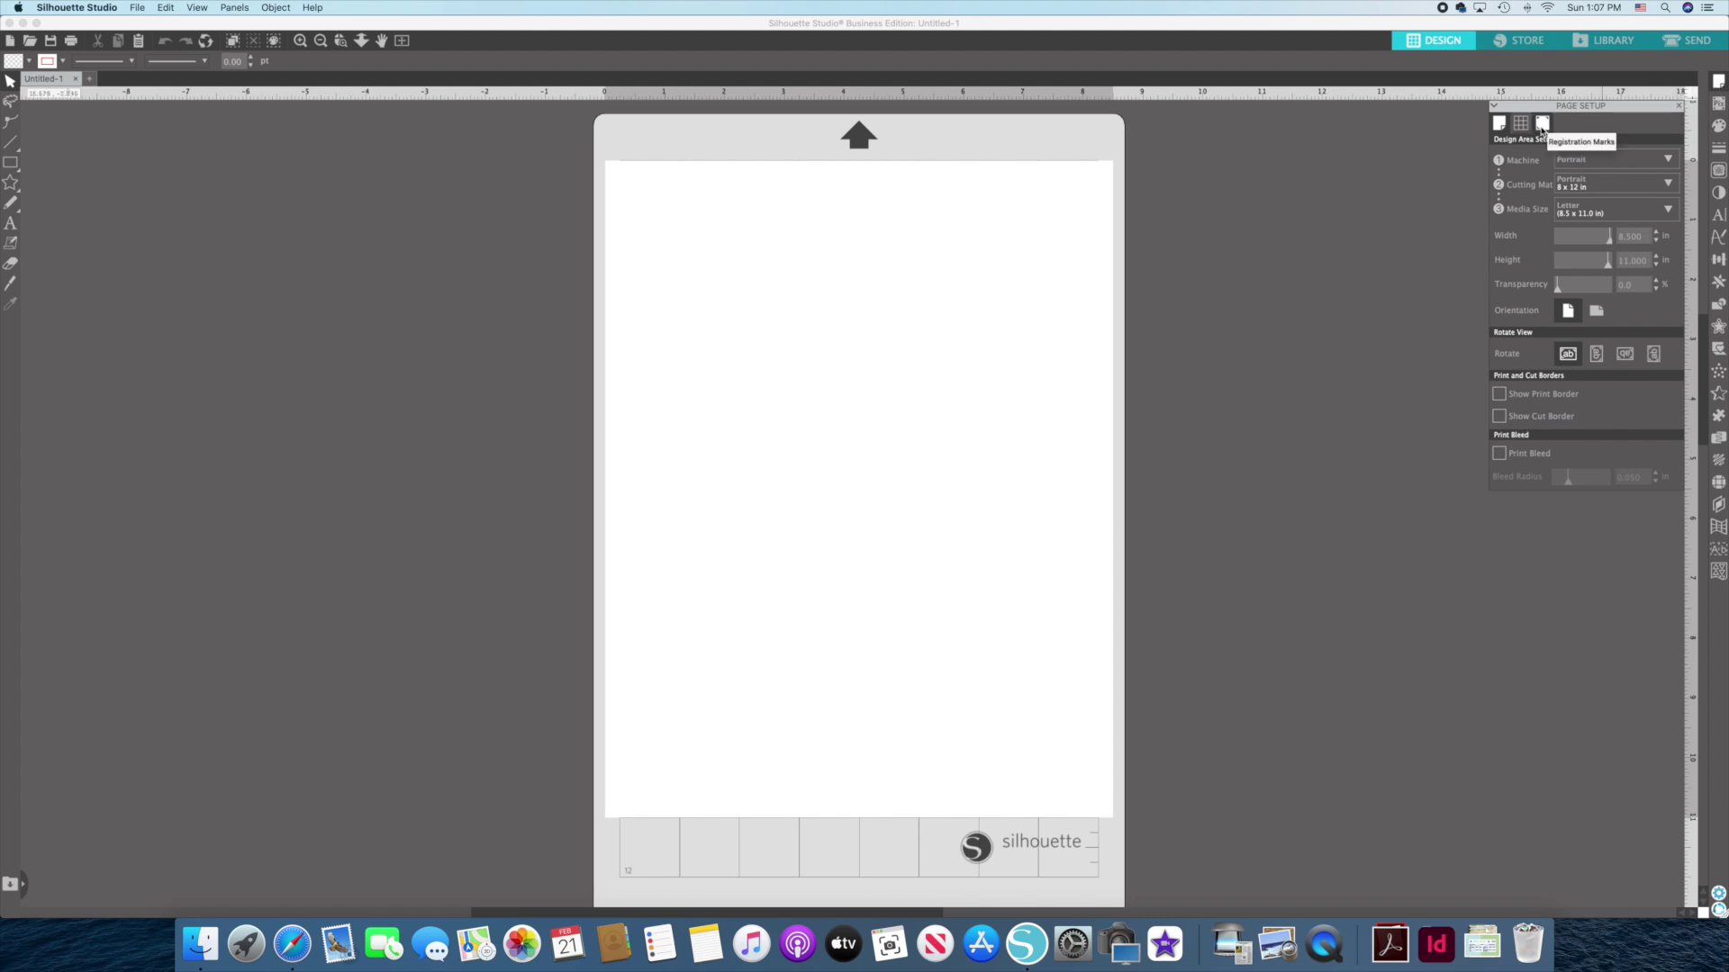
left_click(1541, 126)
left_click(1504, 160)
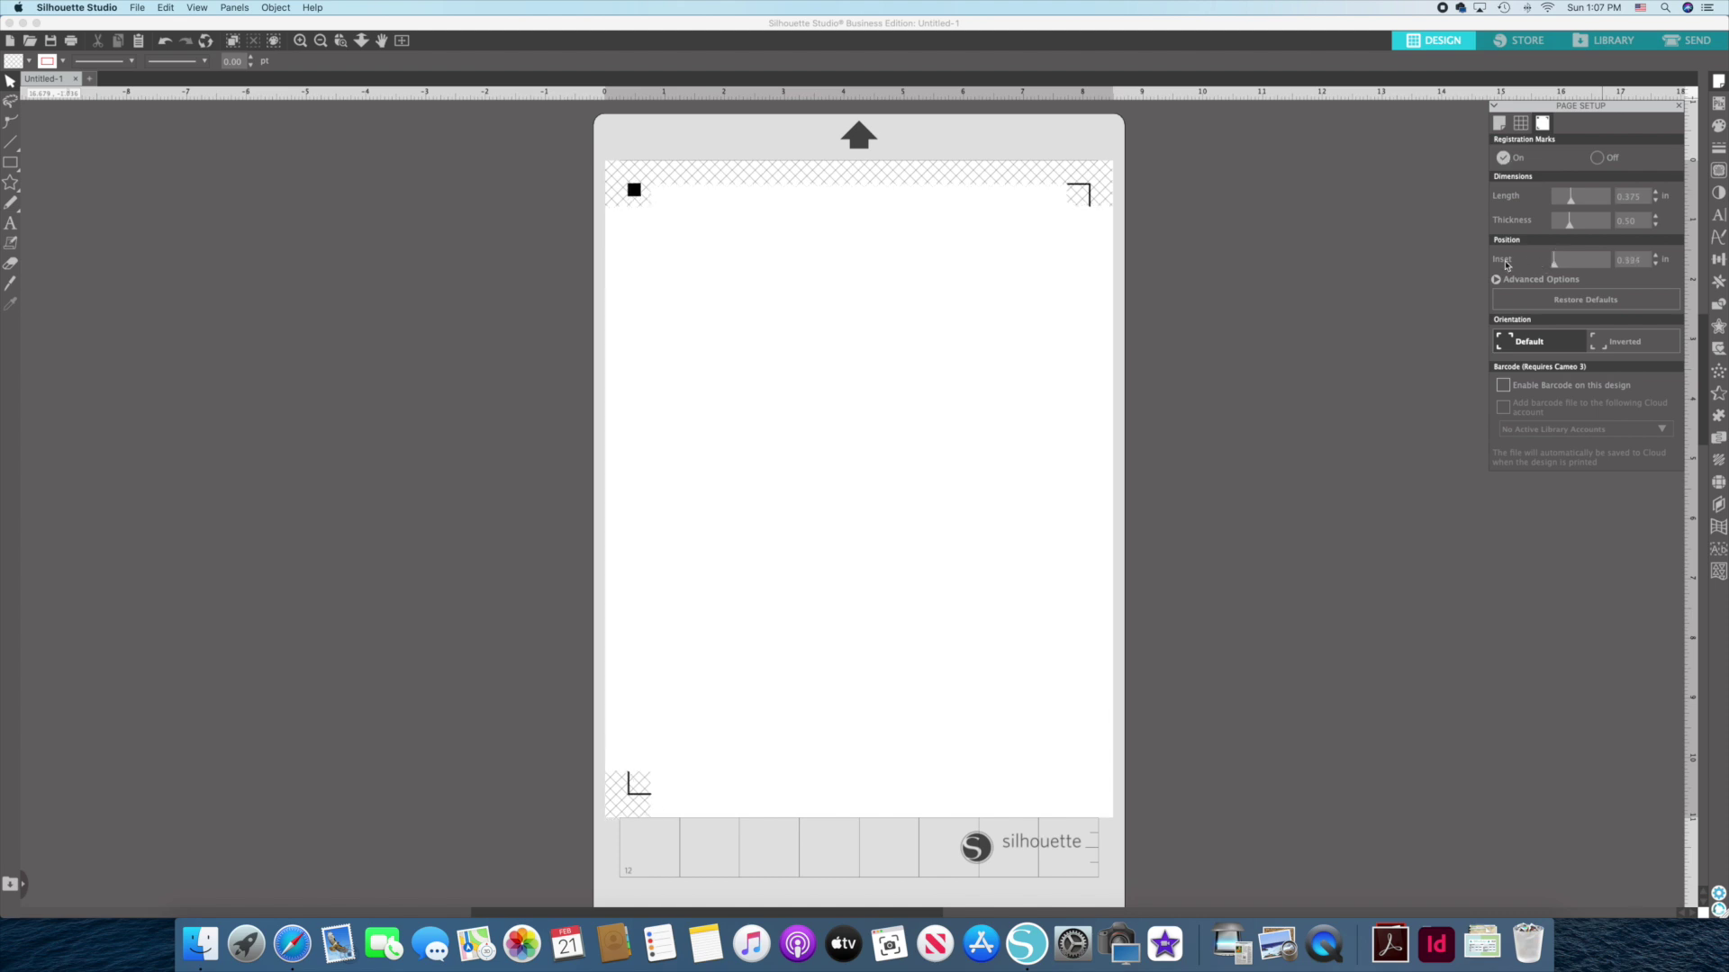
left_click_drag(1557, 262, 1522, 271)
left_click_drag(629, 207, 611, 688)
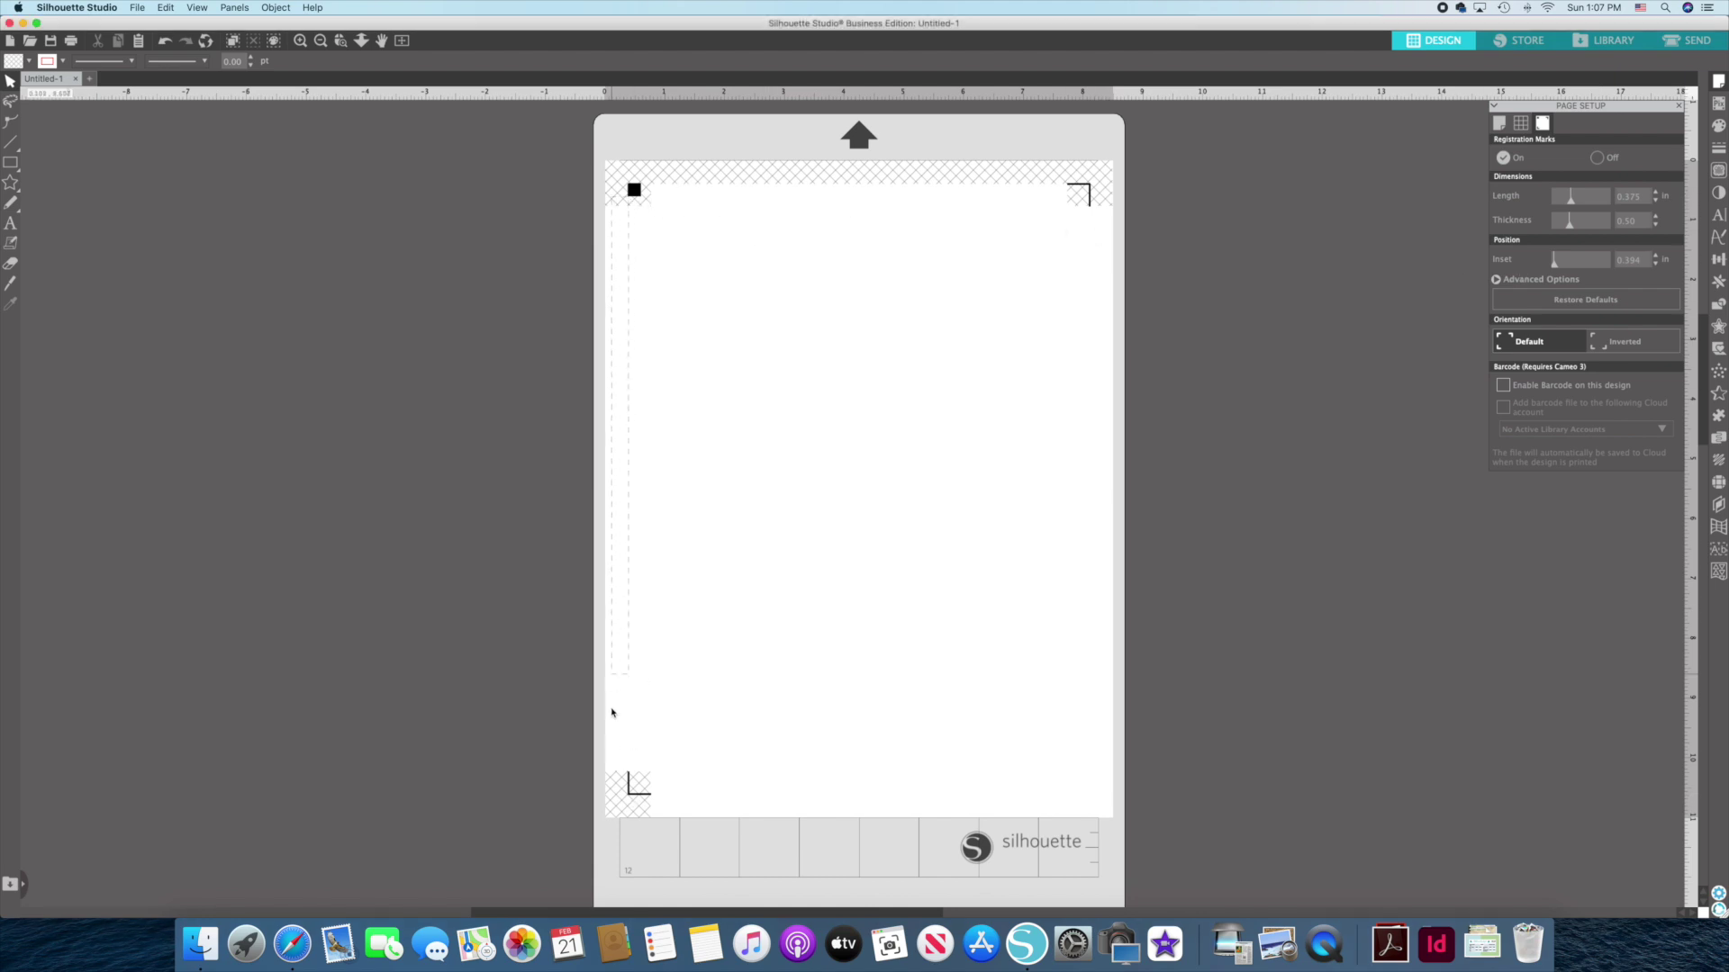
left_click_drag(624, 782, 1090, 781)
left_click_drag(1091, 781, 1086, 777)
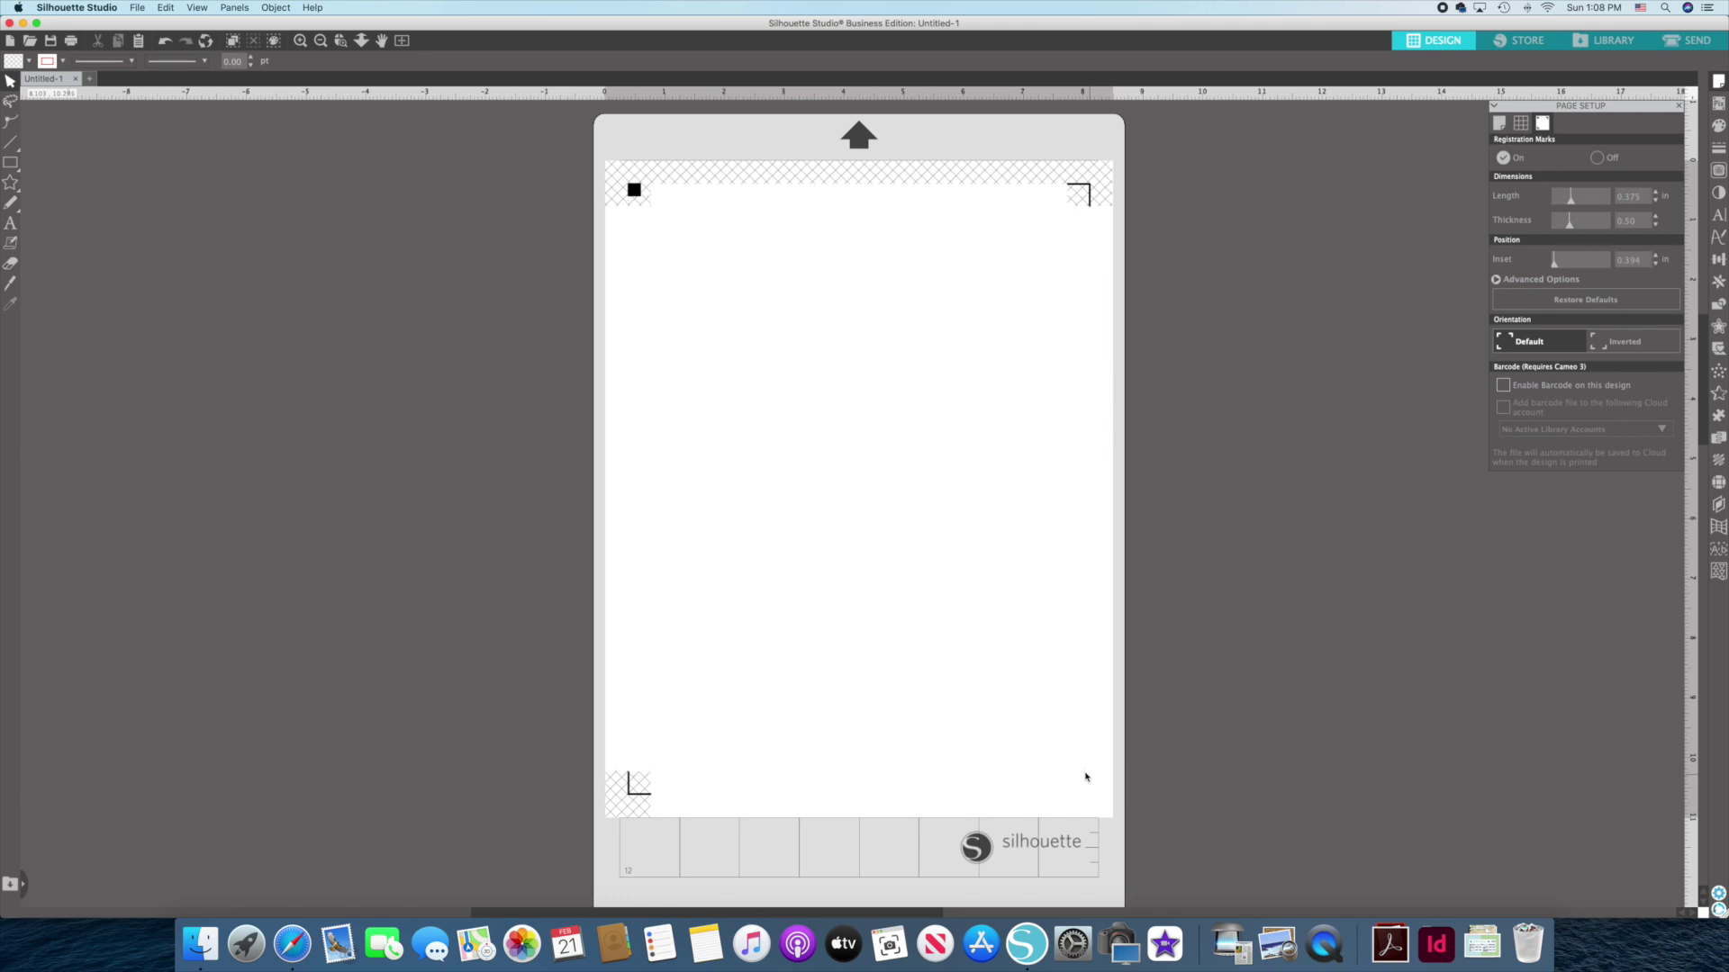
Close the page setup and draw a rectangle about 6.02 by 1.67 in near the top of the page.
left_click(1499, 123)
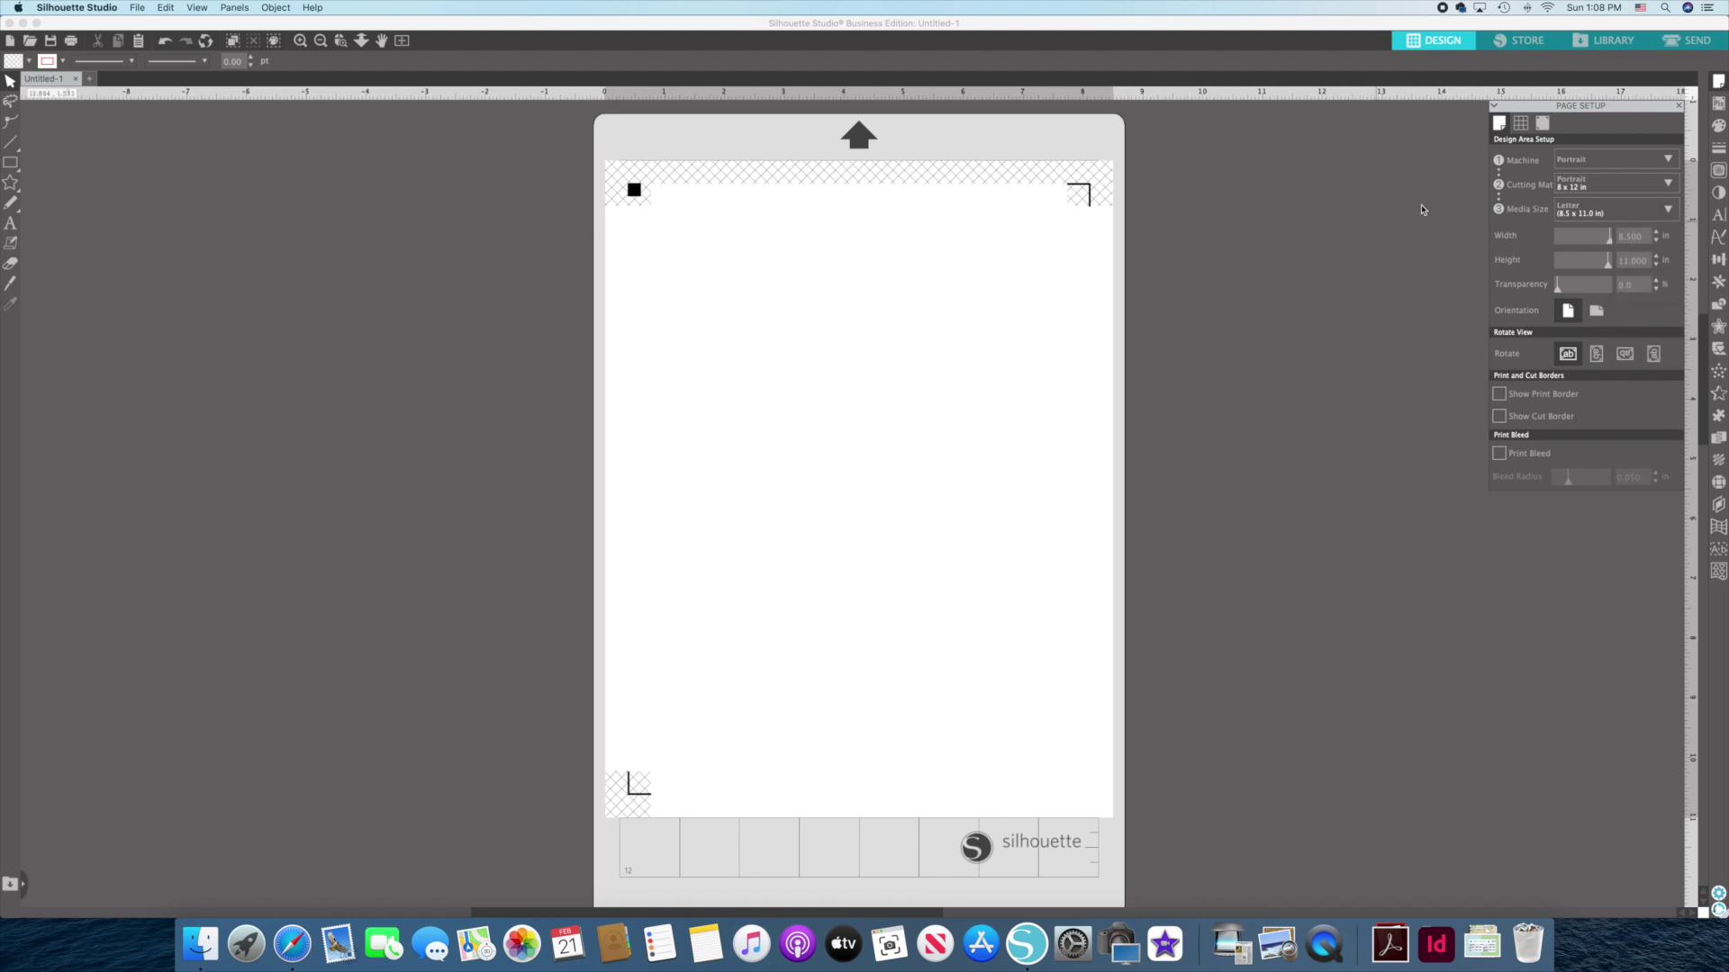
left_click(1680, 109)
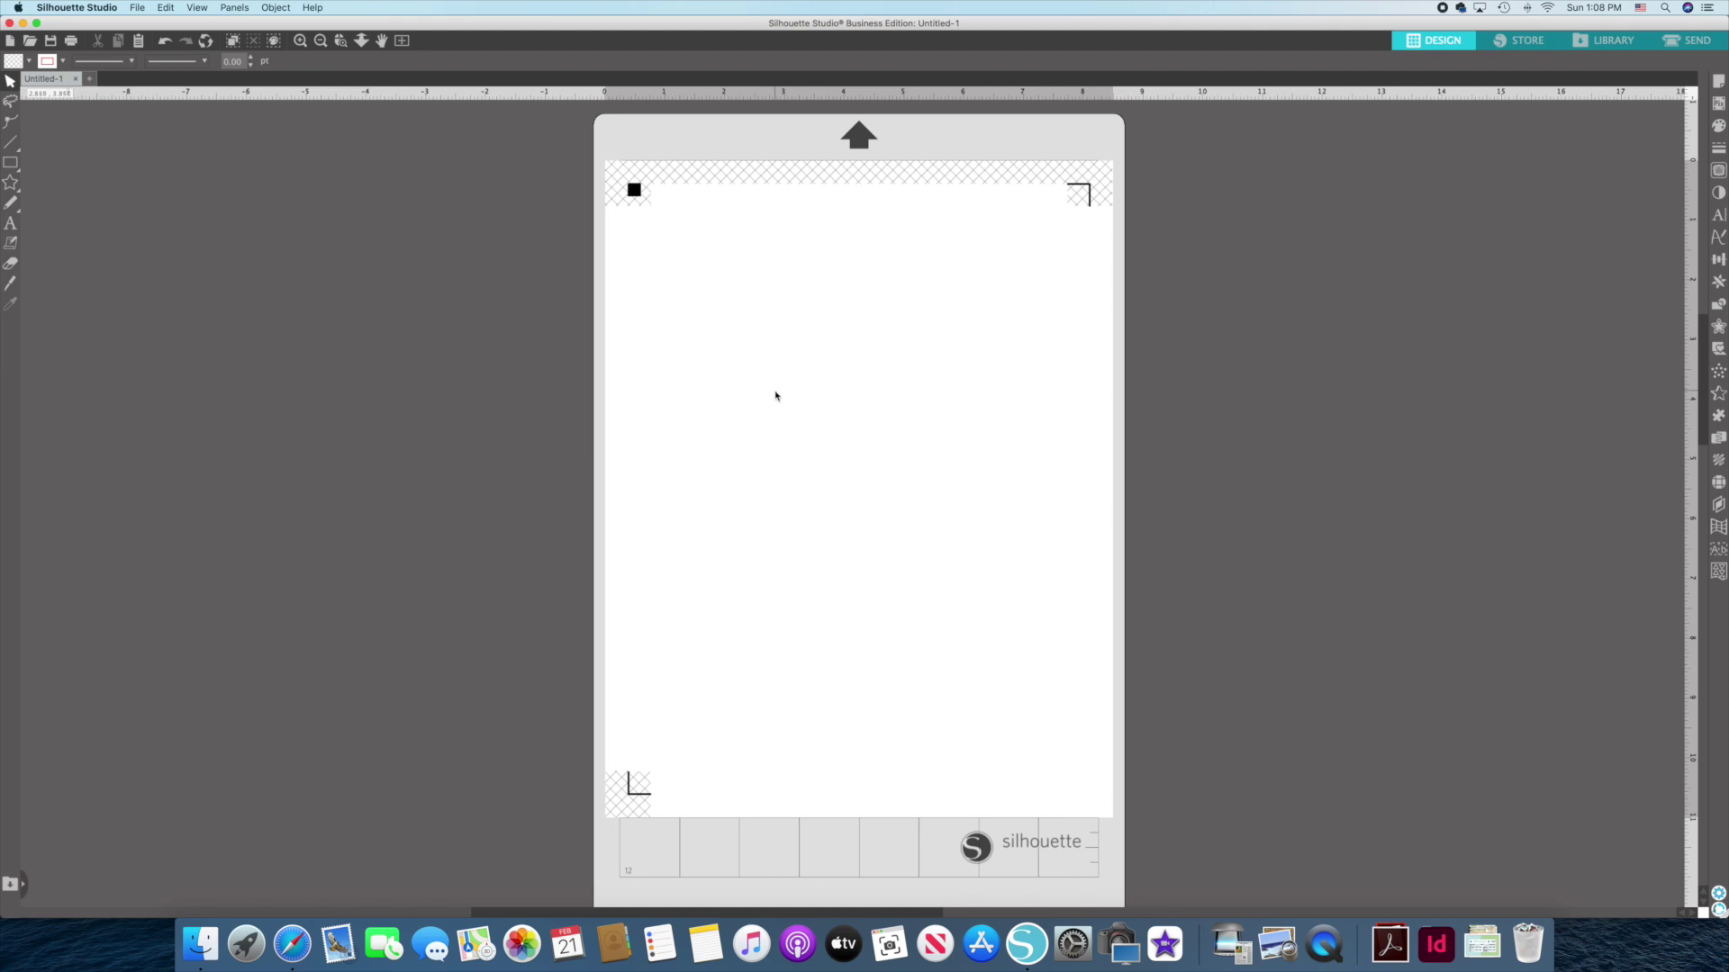
left_click(11, 163)
left_click_drag(677, 237, 1037, 341)
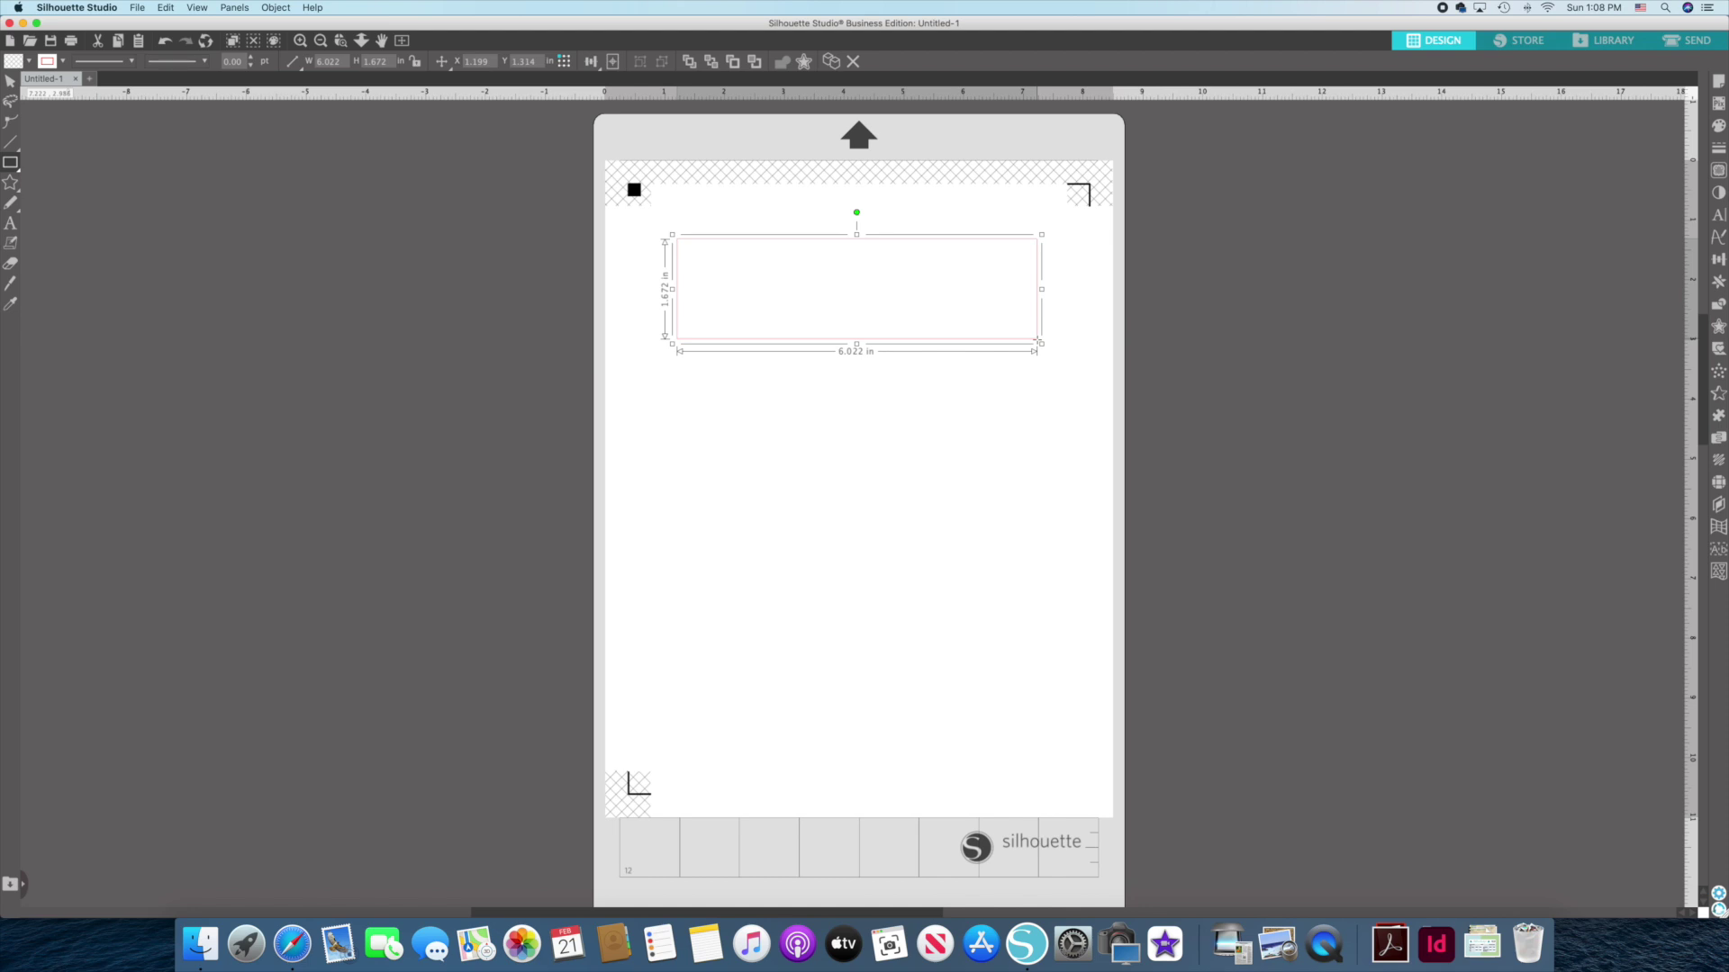
Set the rectangle's width to 6.260 in and its height to 1.161 in.
scroll(1533, 173, "down", 1)
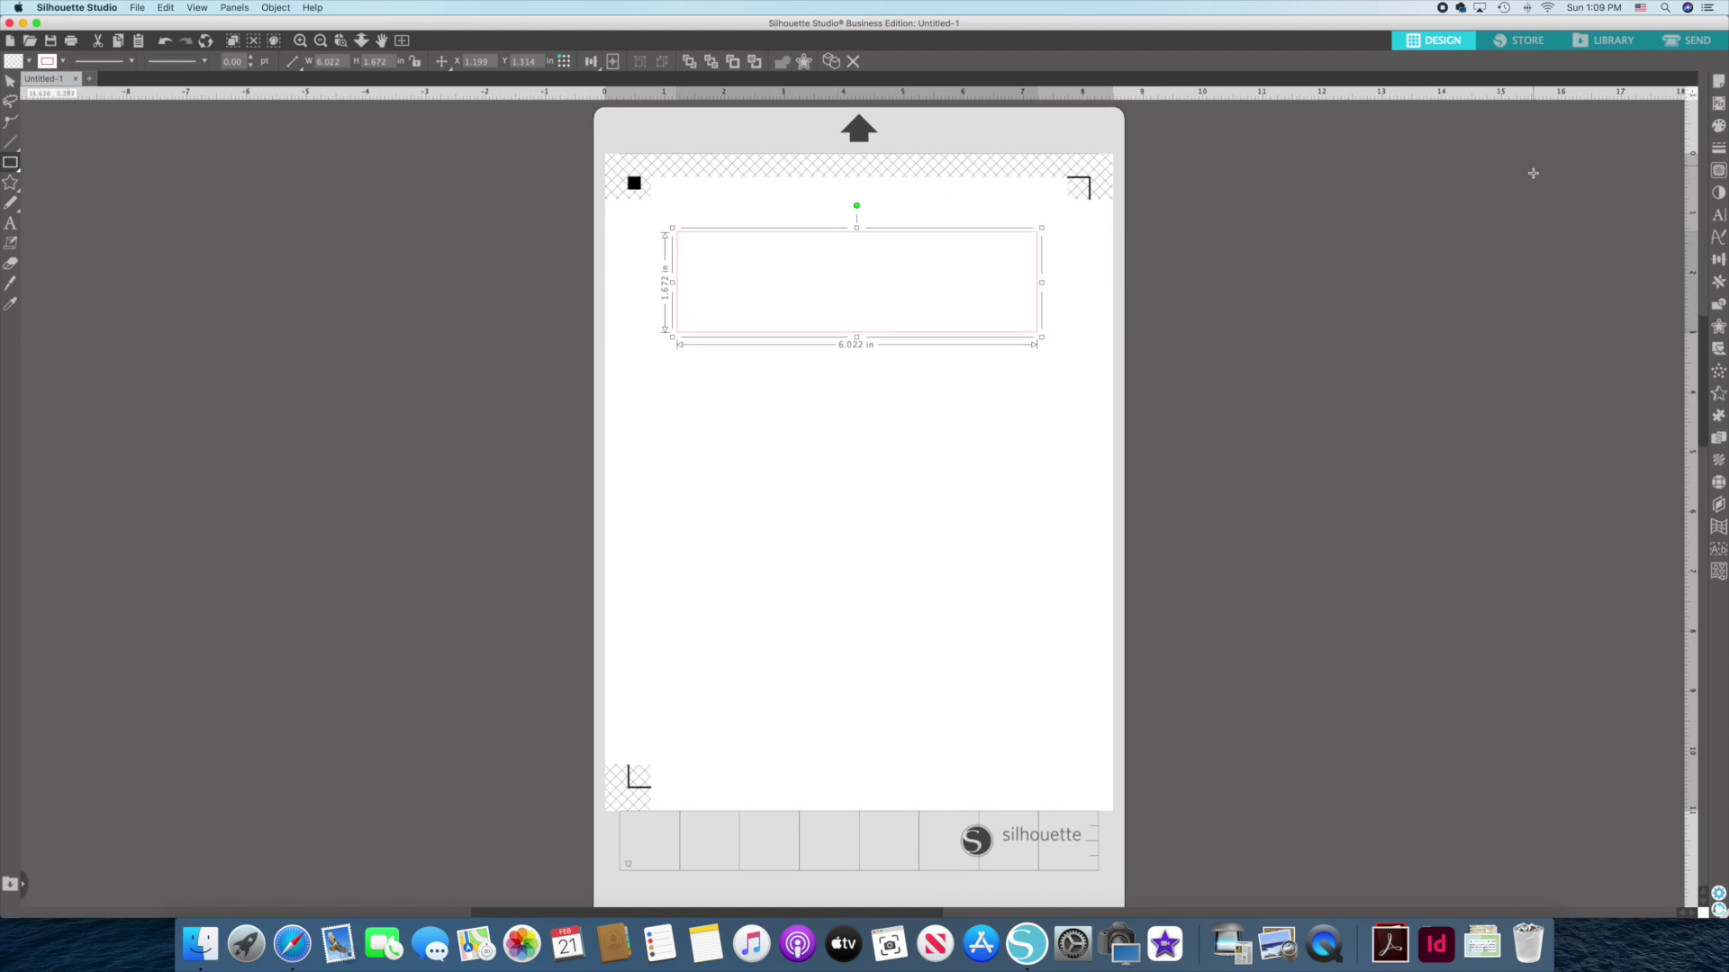
left_click(1719, 261)
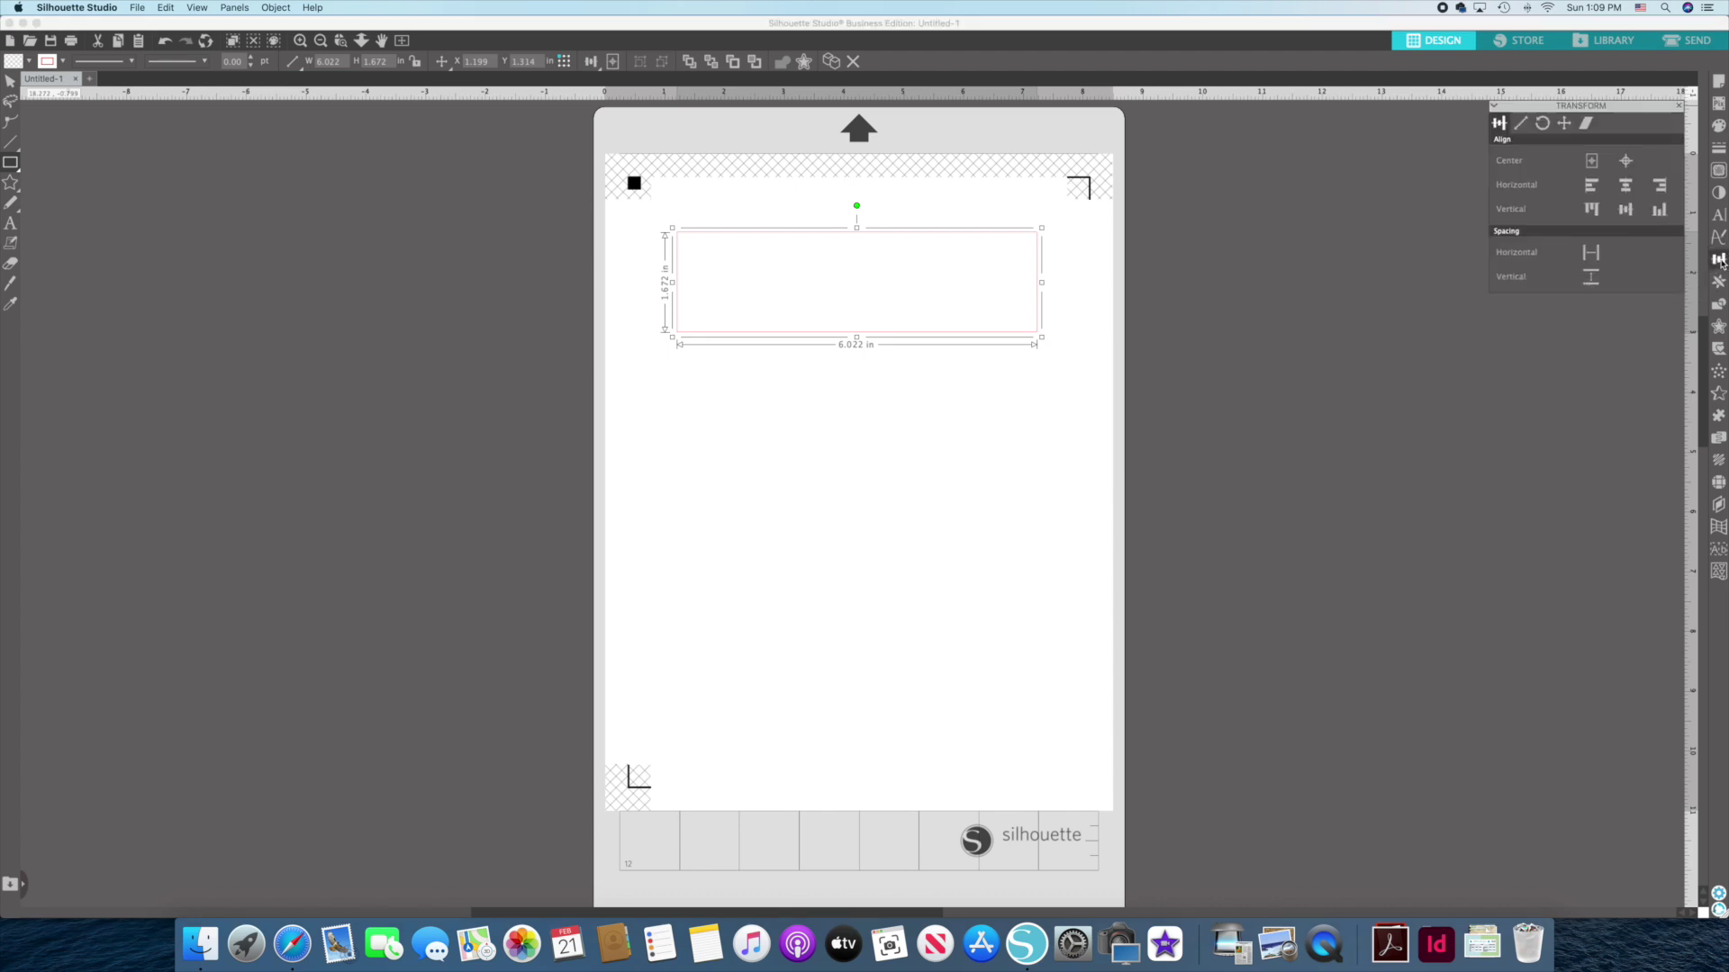
left_click(1521, 124)
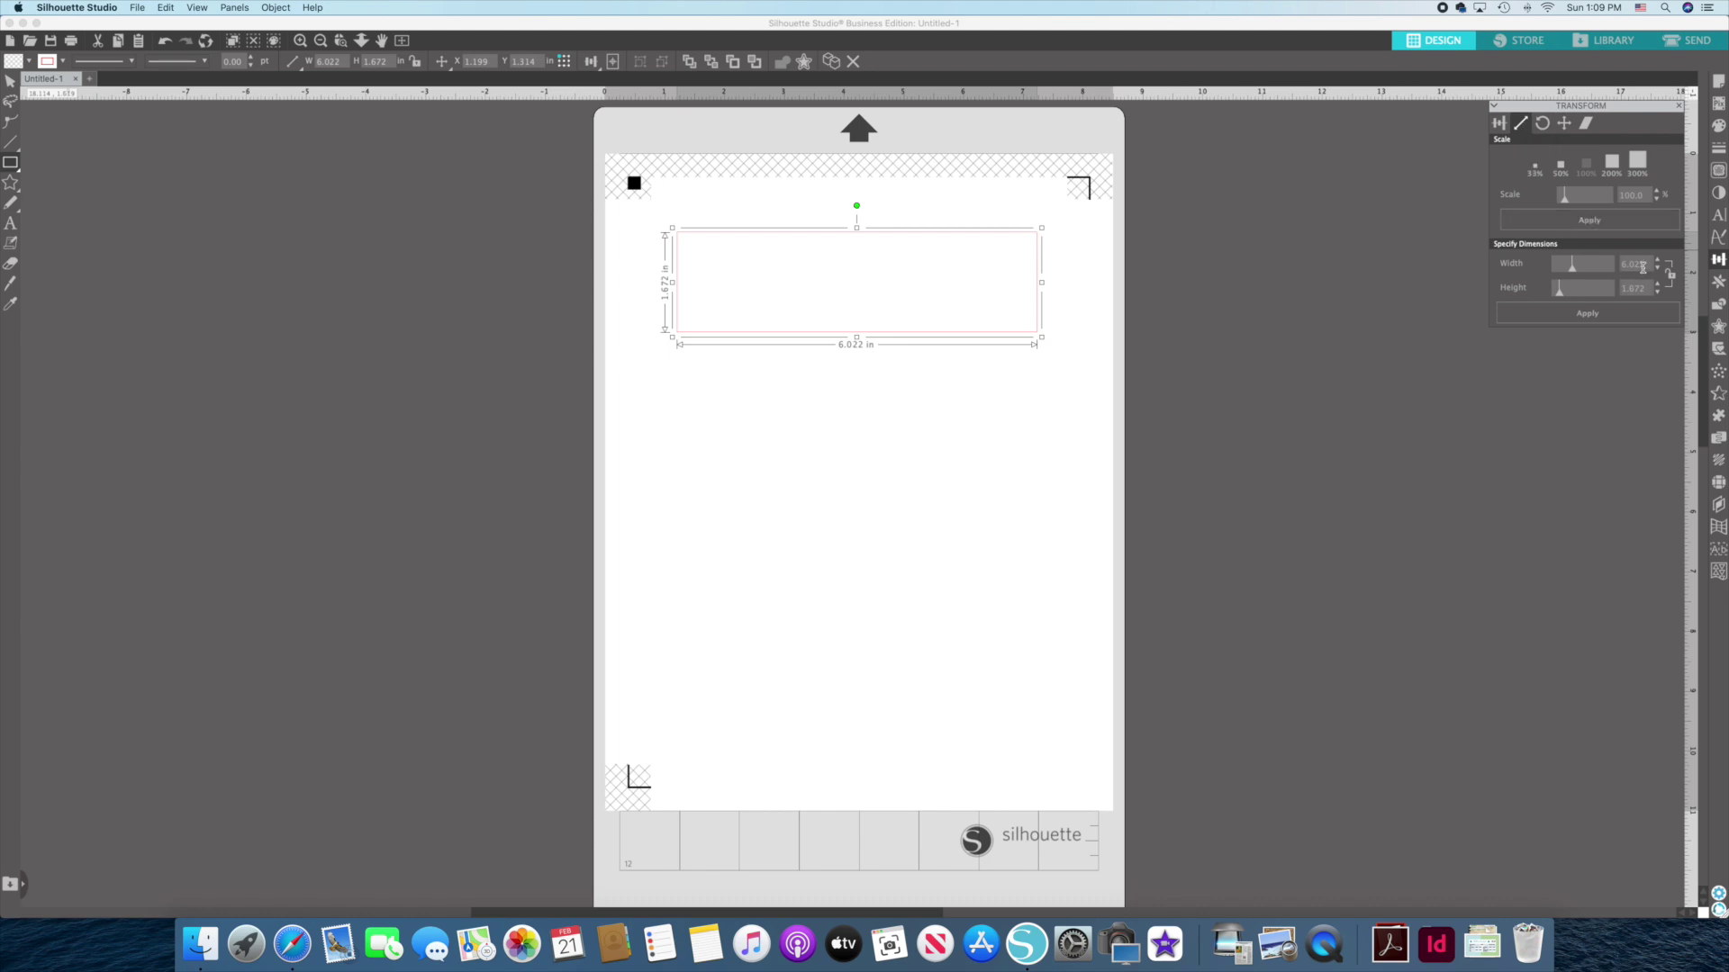
left_click_drag(1647, 263, 1621, 263)
type("6.260")
left_click(1634, 288)
type("161")
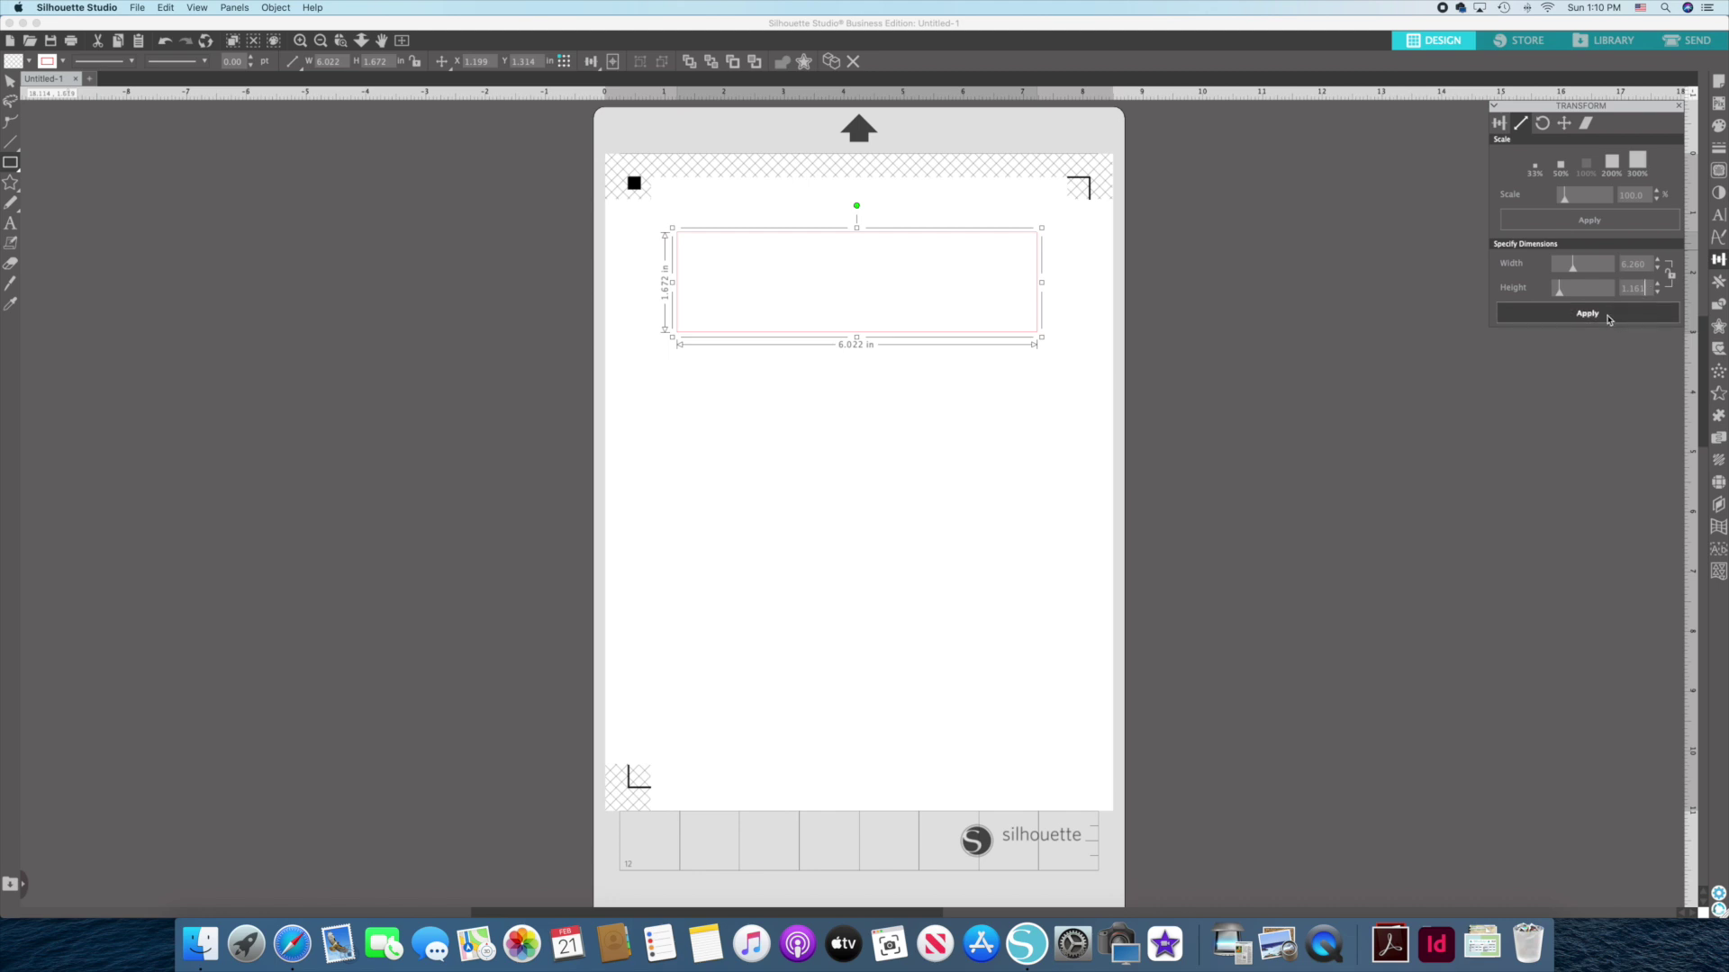
left_click(1513, 319)
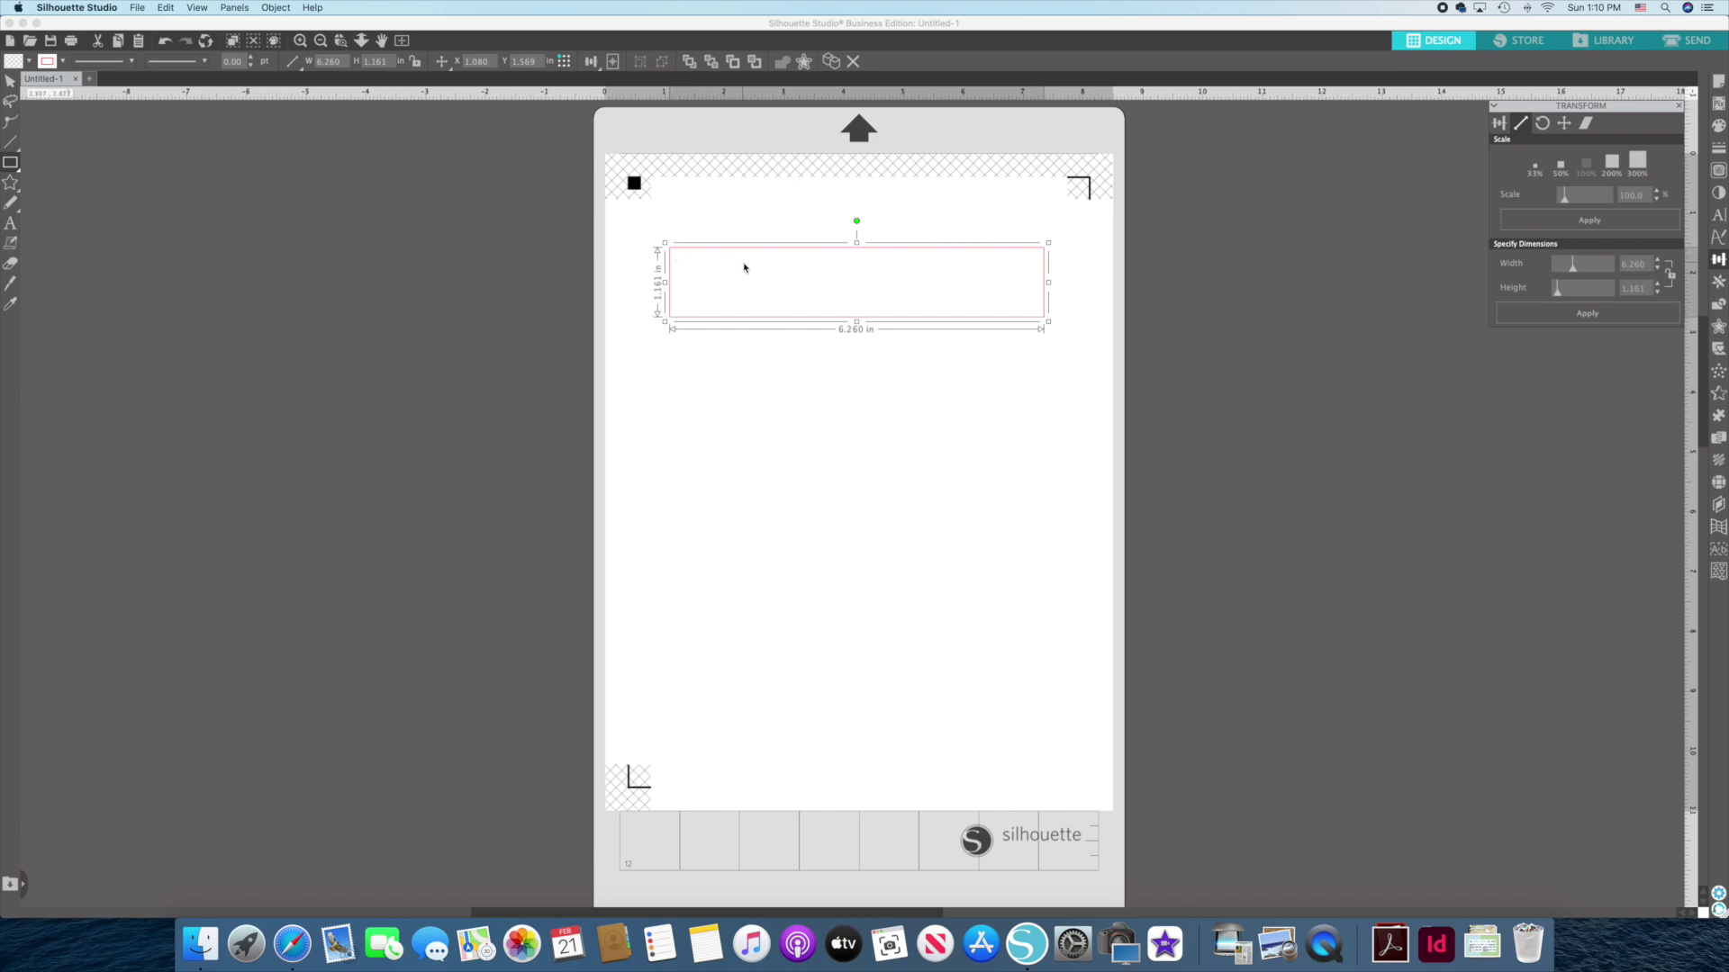
Switch to Safari, search Etsy for digital paper and browse the pattern listings.
left_click(298, 960)
type("et")
key("Return")
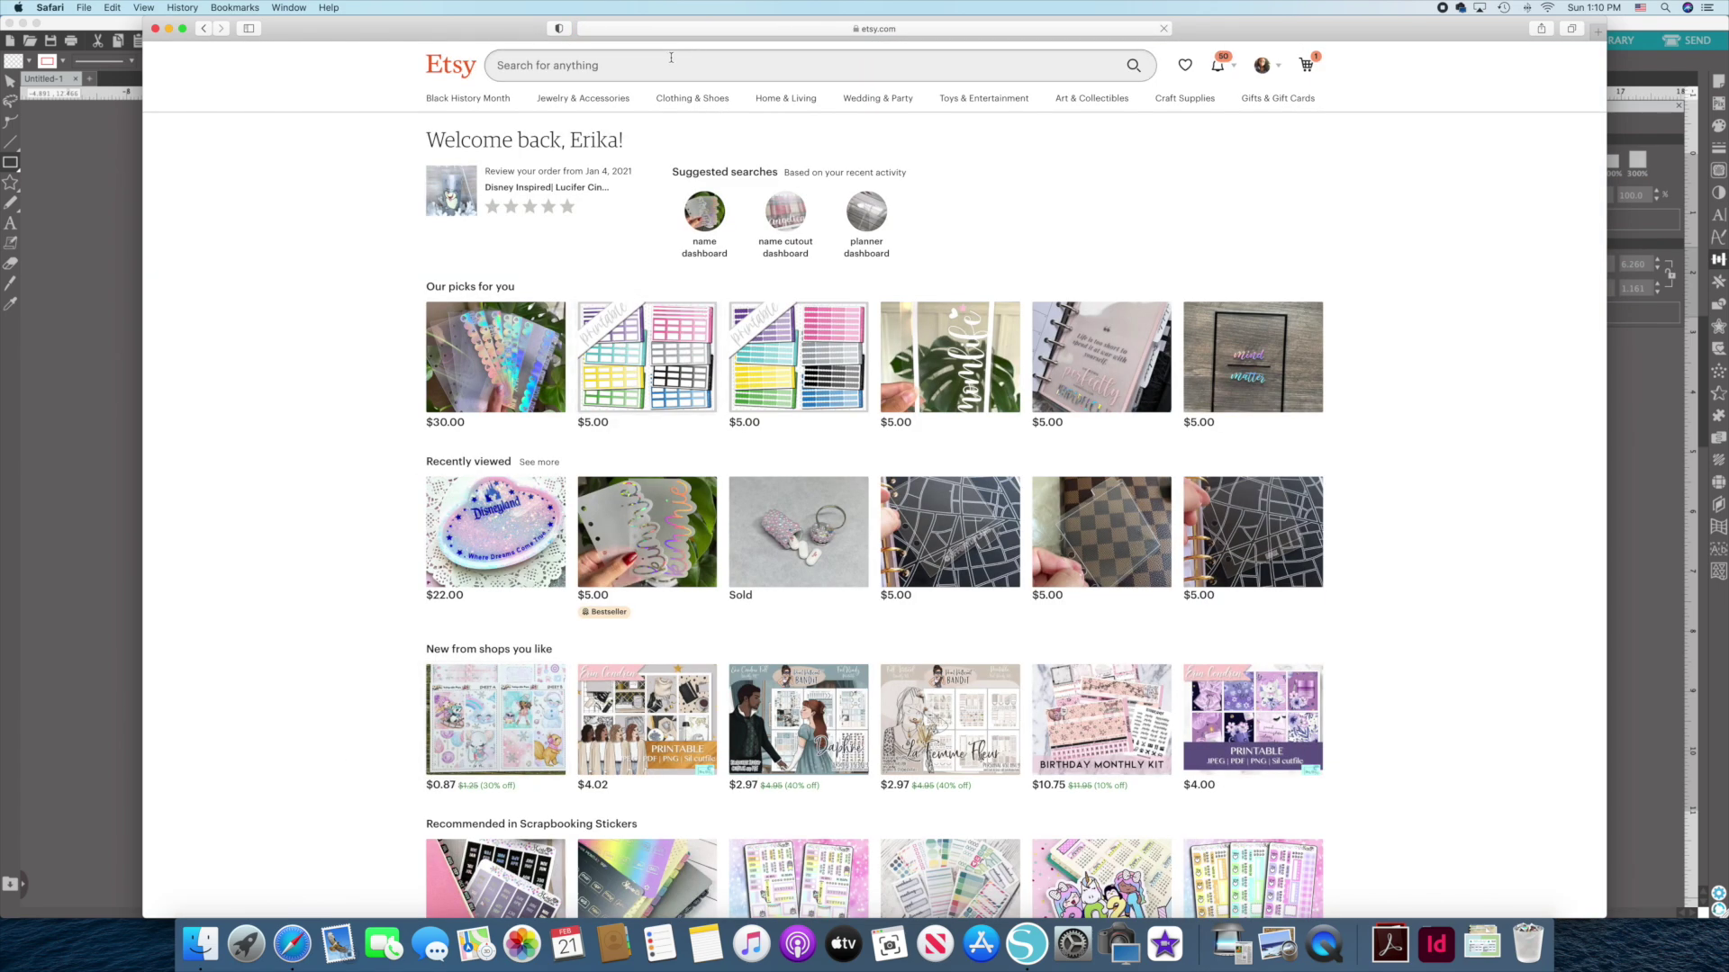
left_click(670, 60)
type("digital paper")
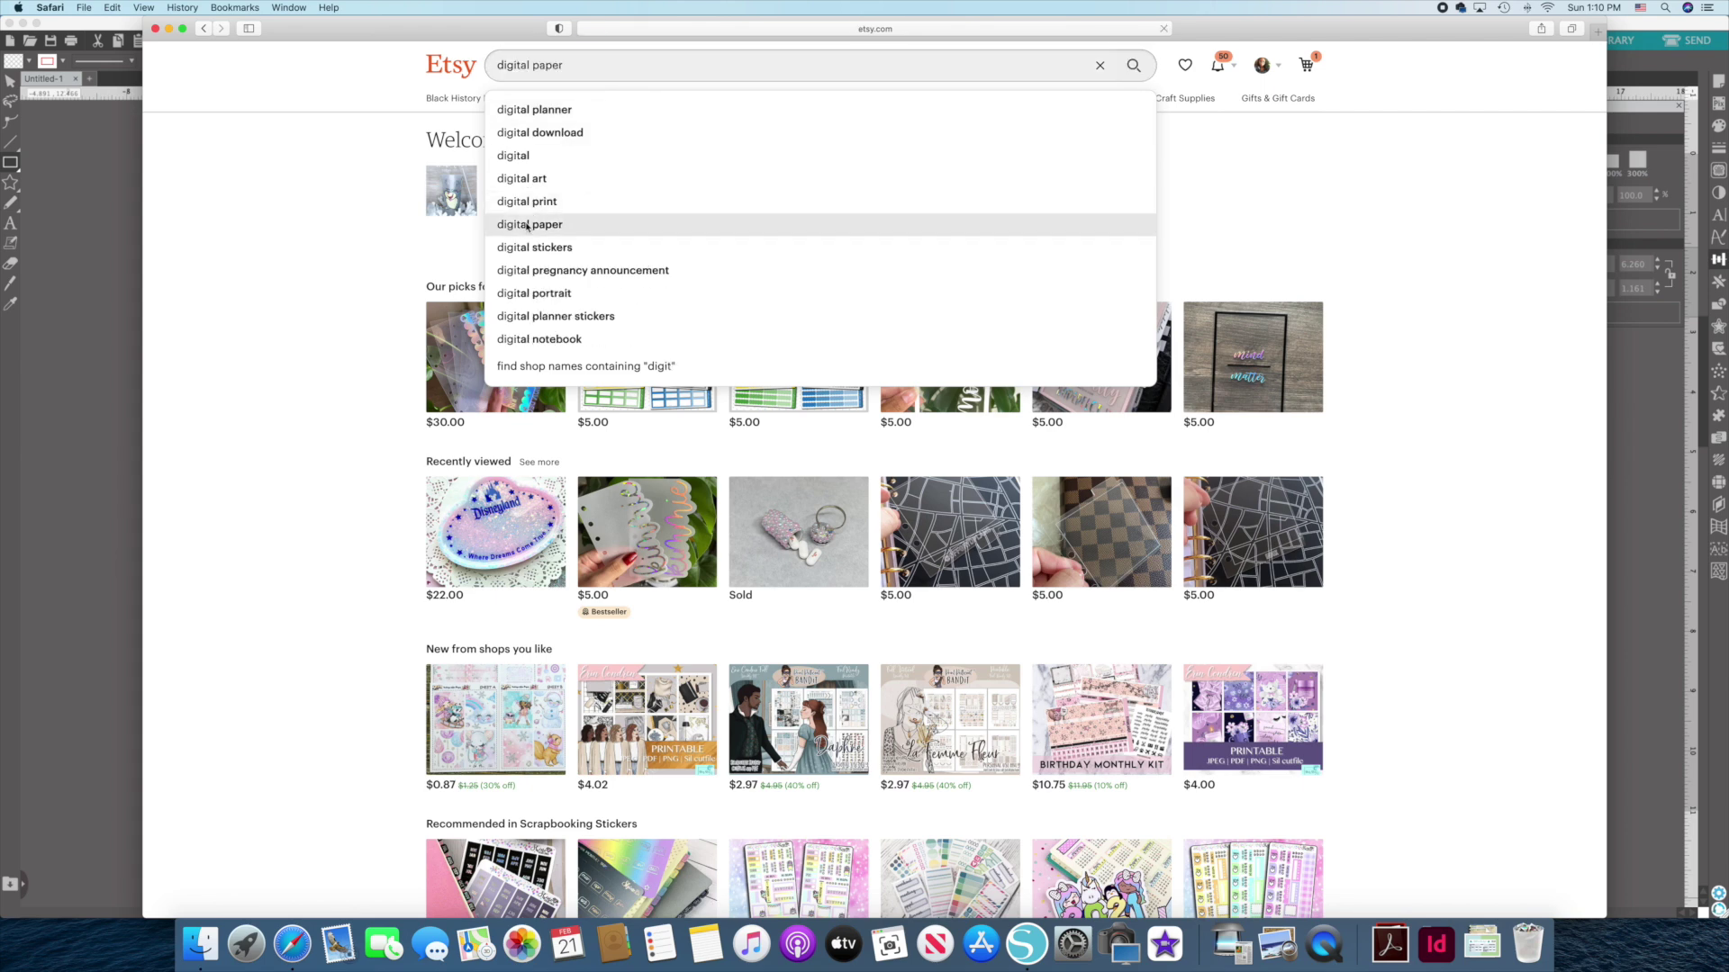
left_click(527, 225)
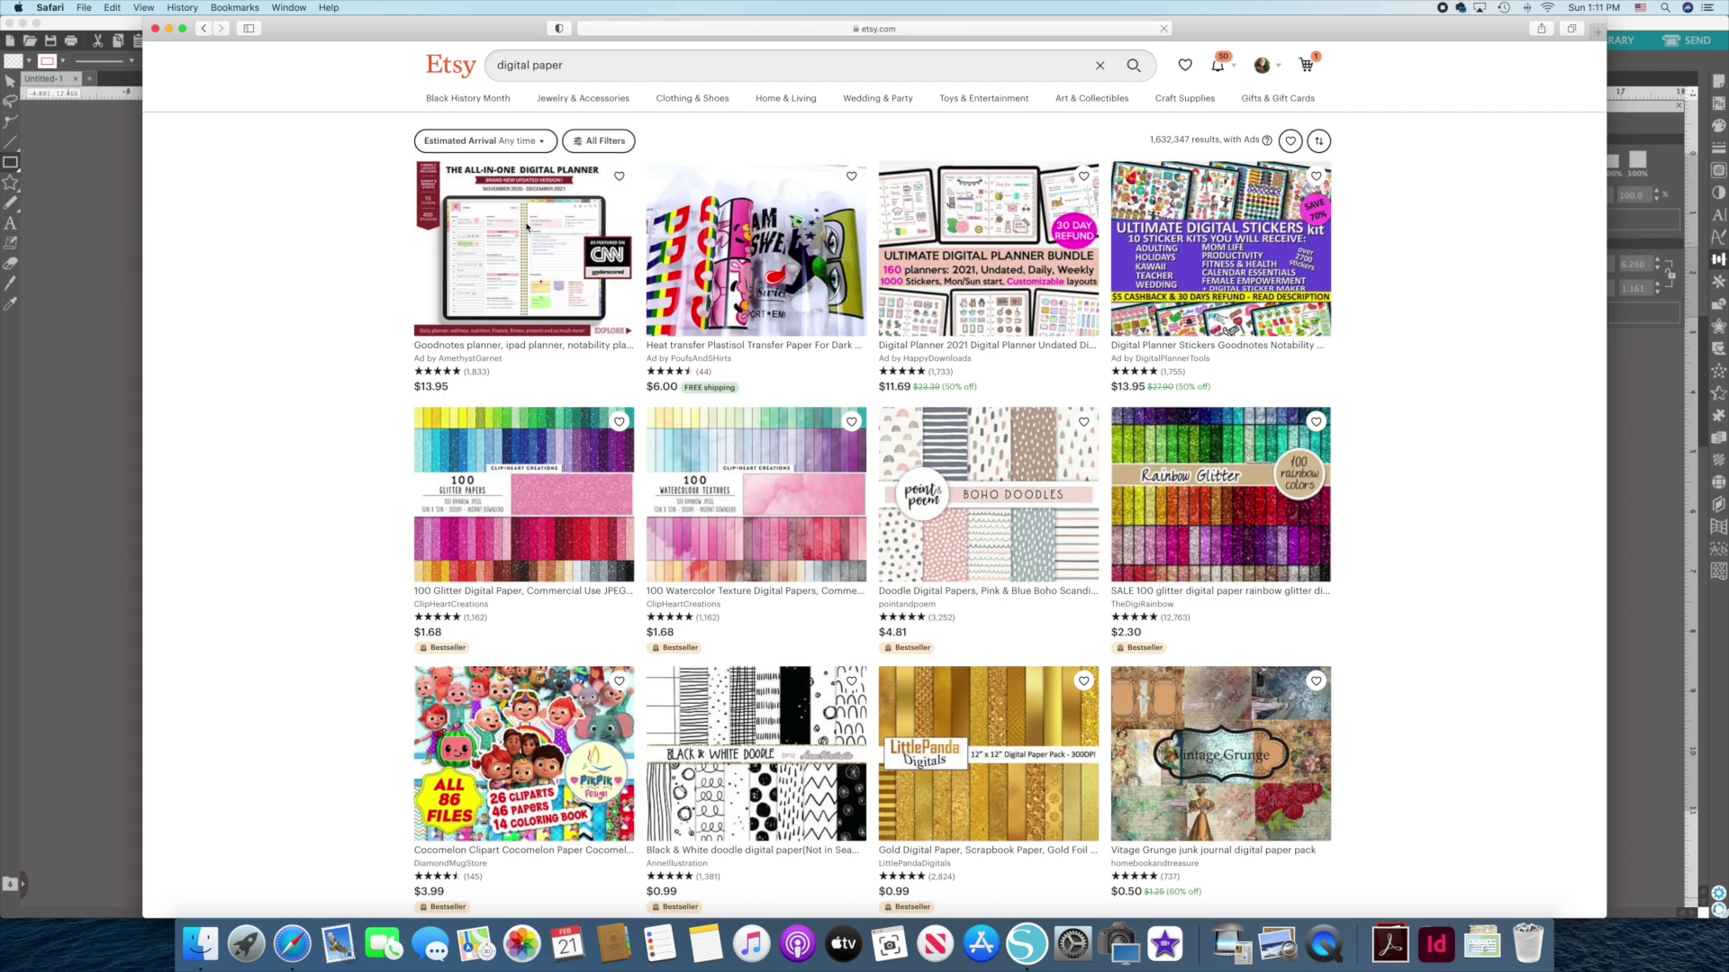
scroll(928, 501, "down", 5)
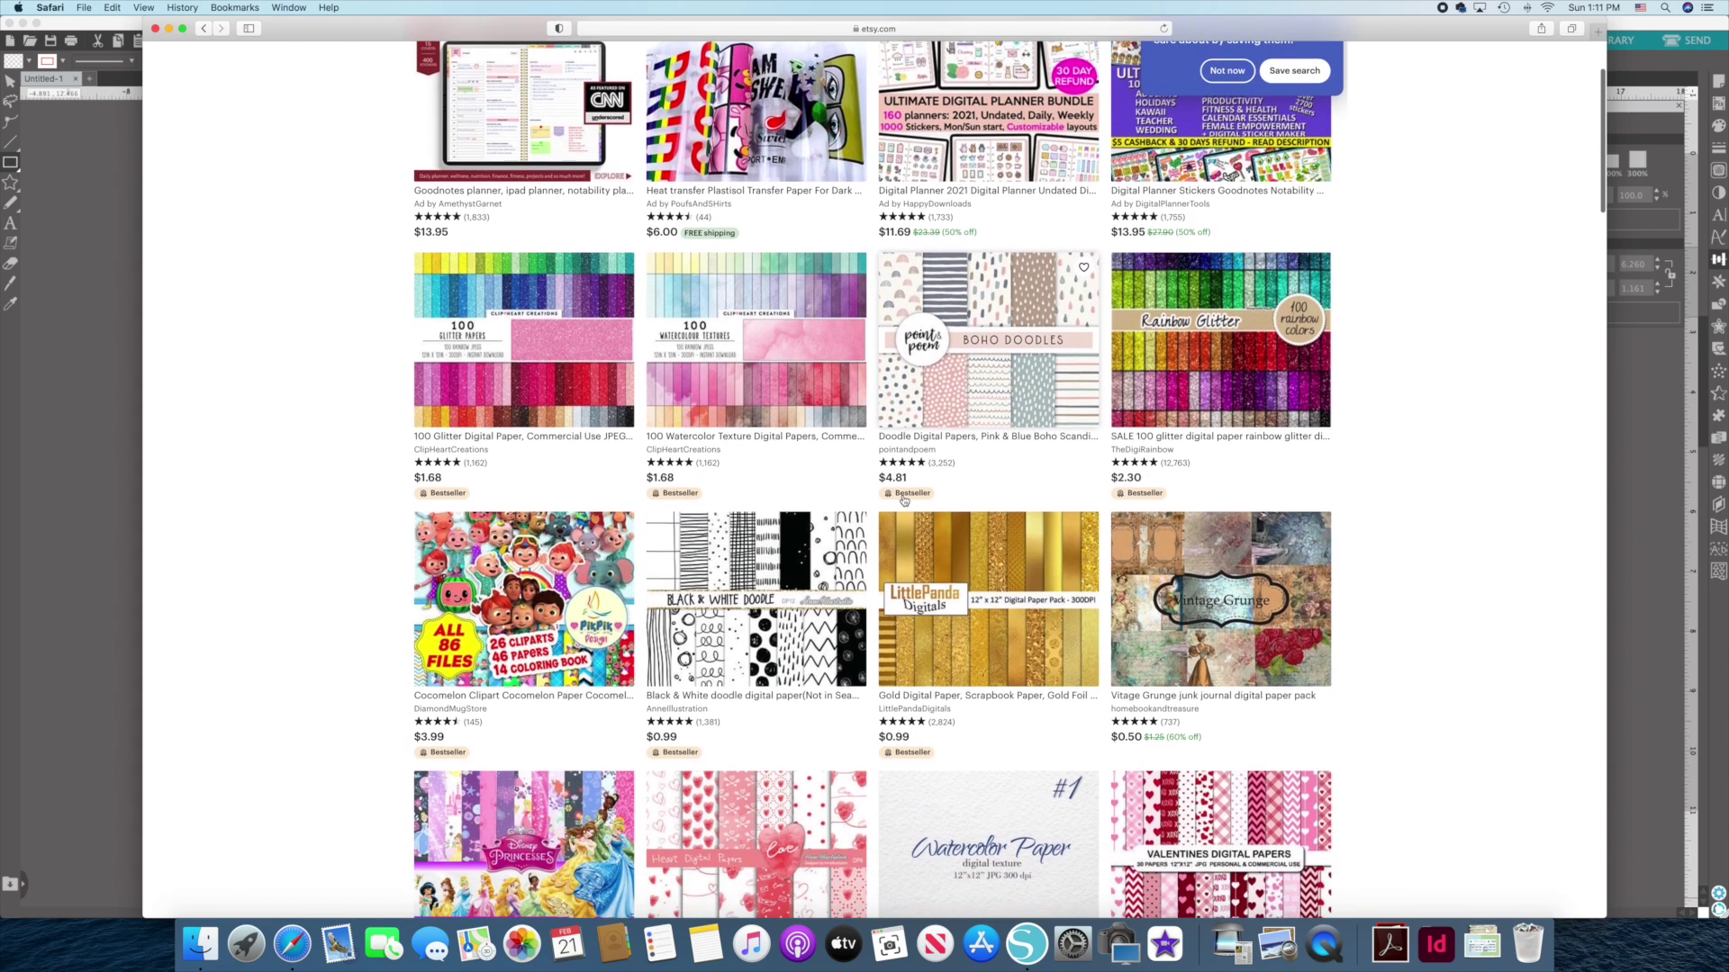
scroll(904, 502, "down", 3)
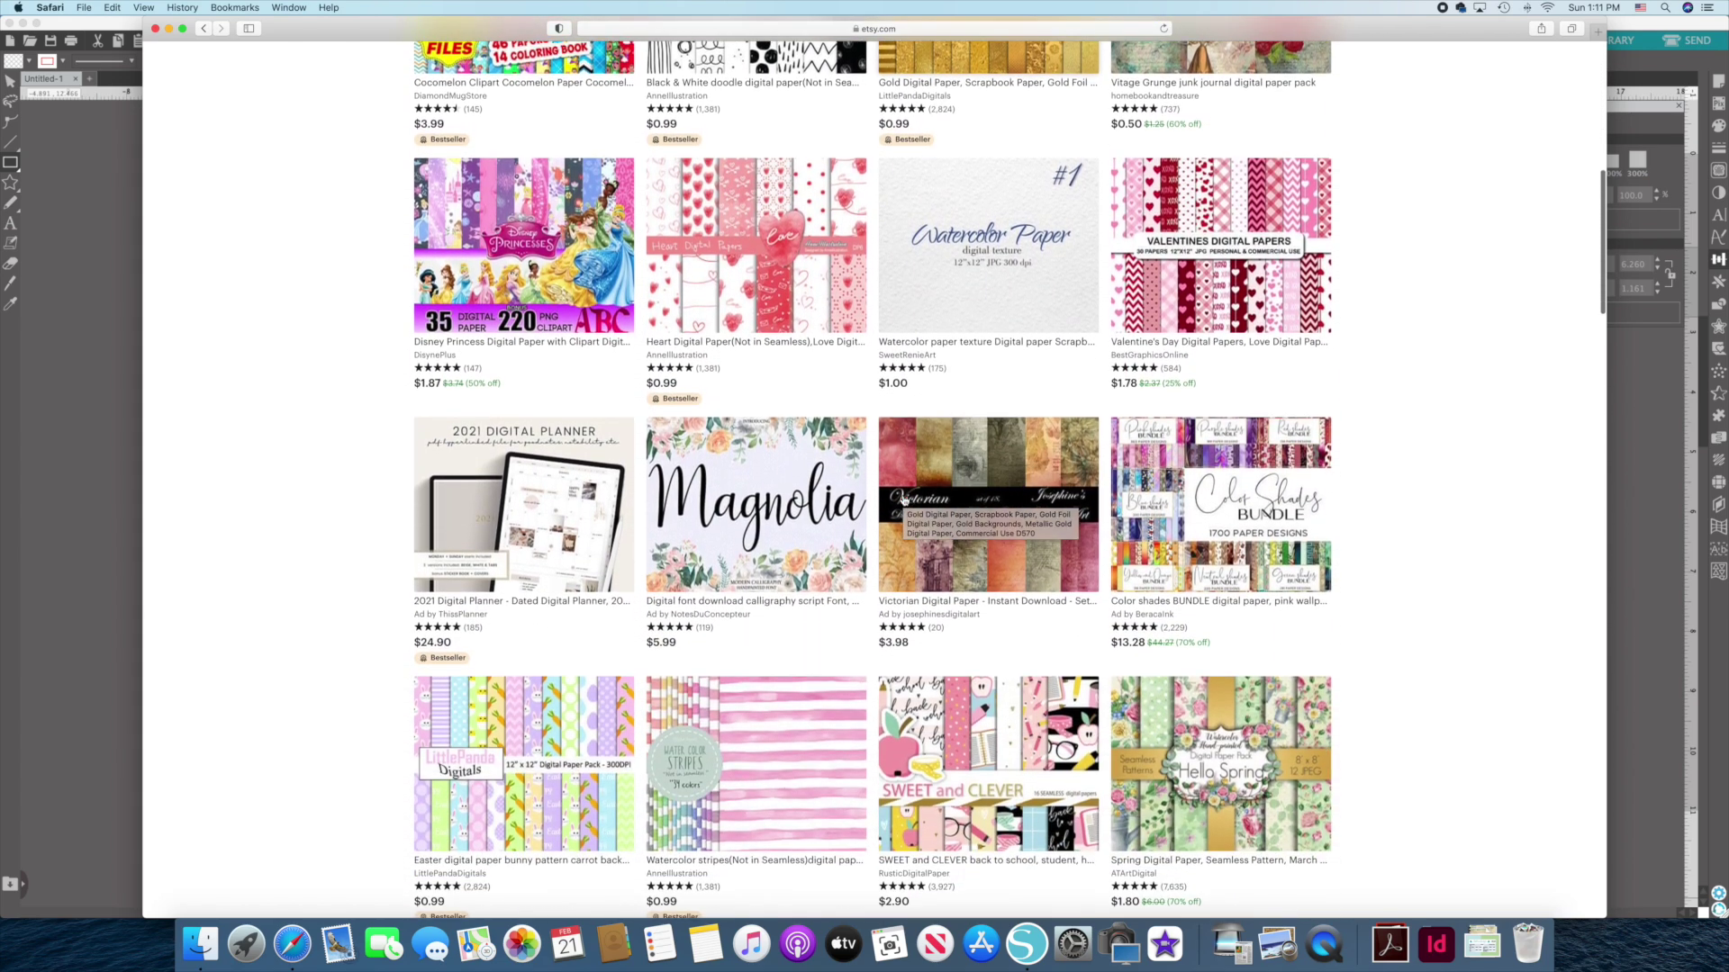
scroll(904, 502, "up", 8)
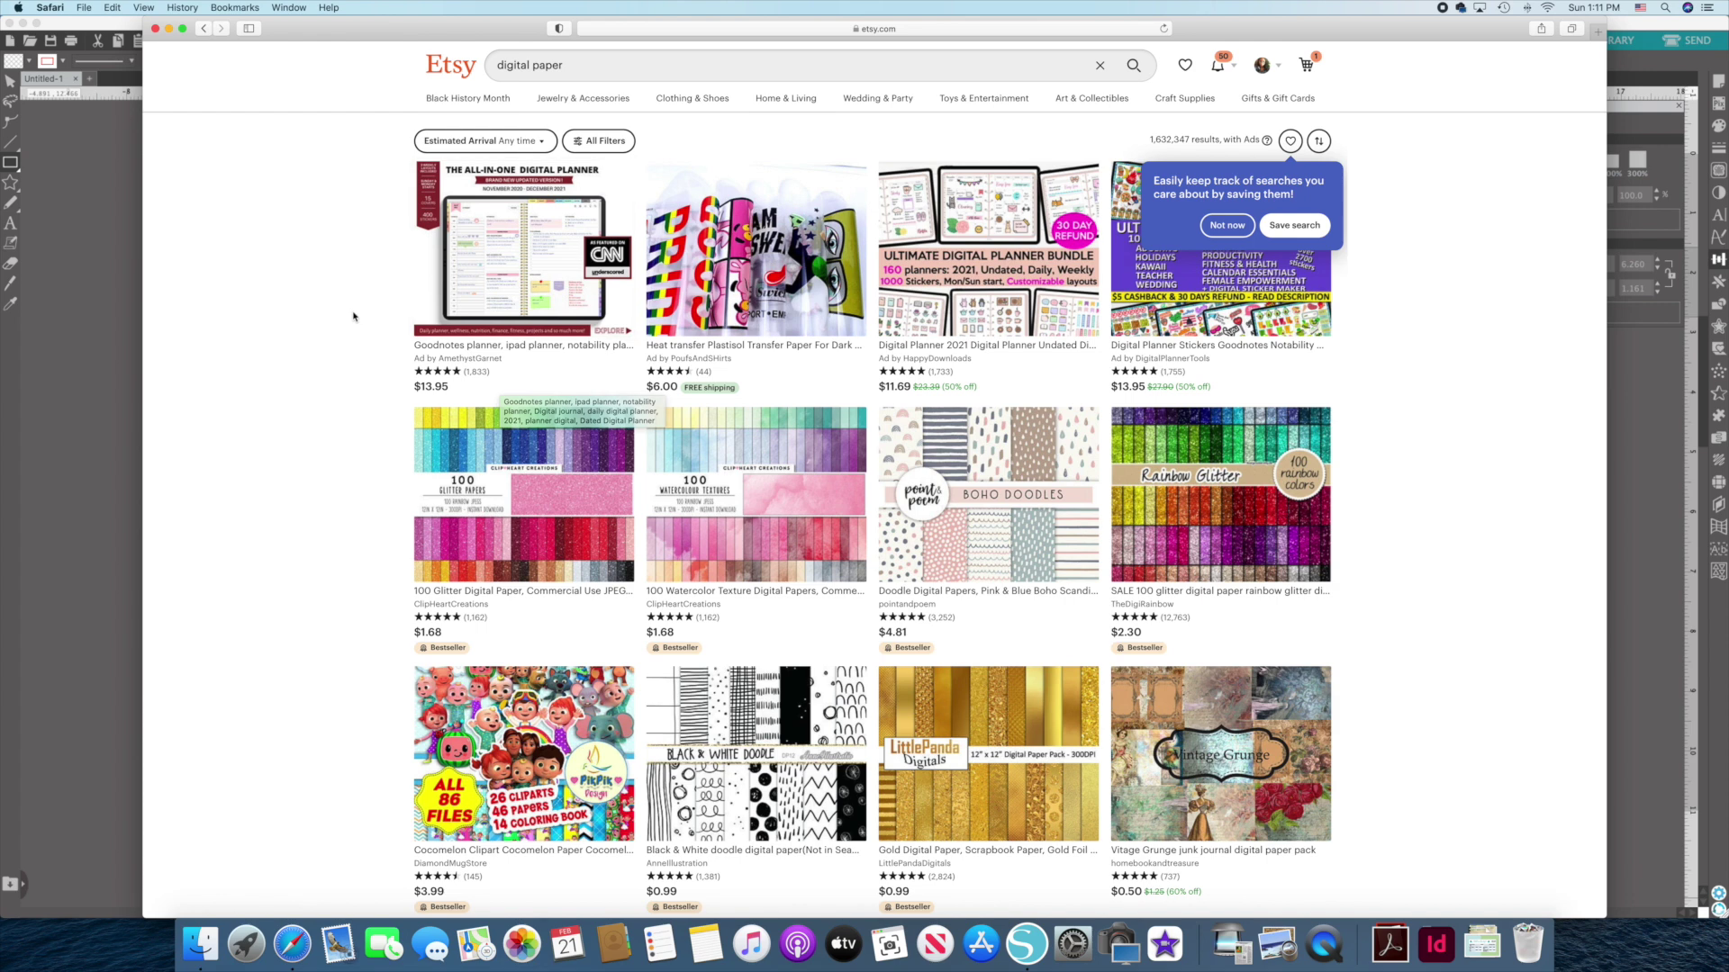
left_click(155, 29)
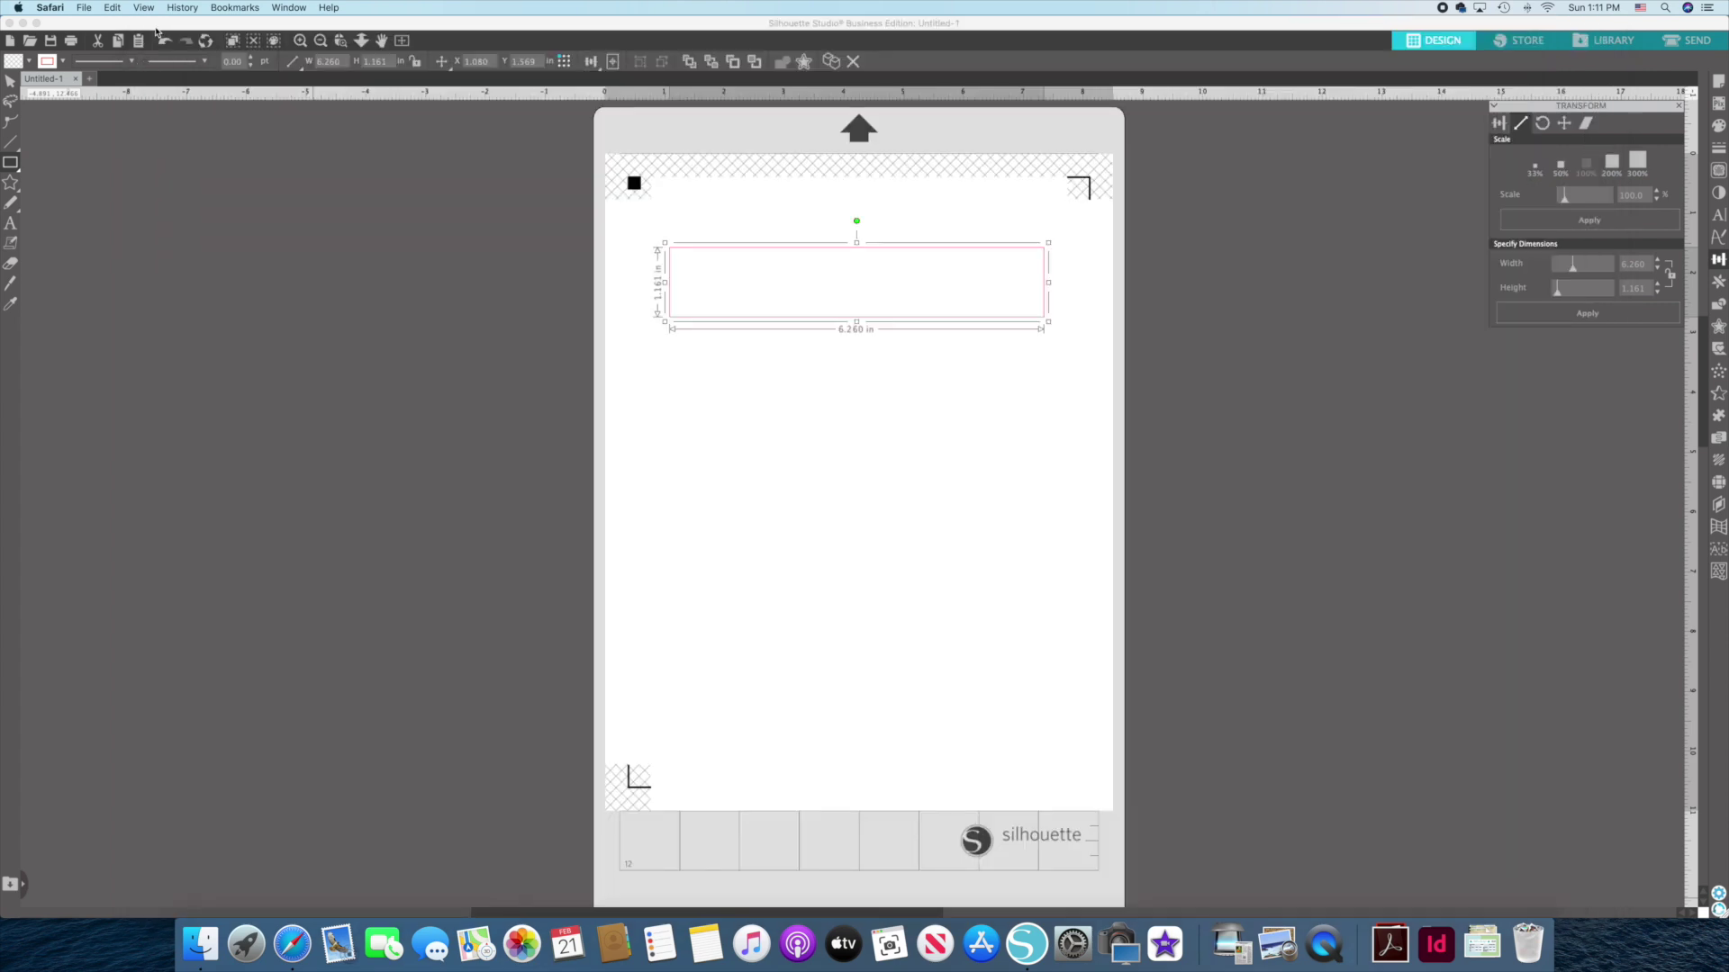
Fill the rectangle with the third Ocean-Florals pattern from the library's Patterns folder.
left_click(707, 283)
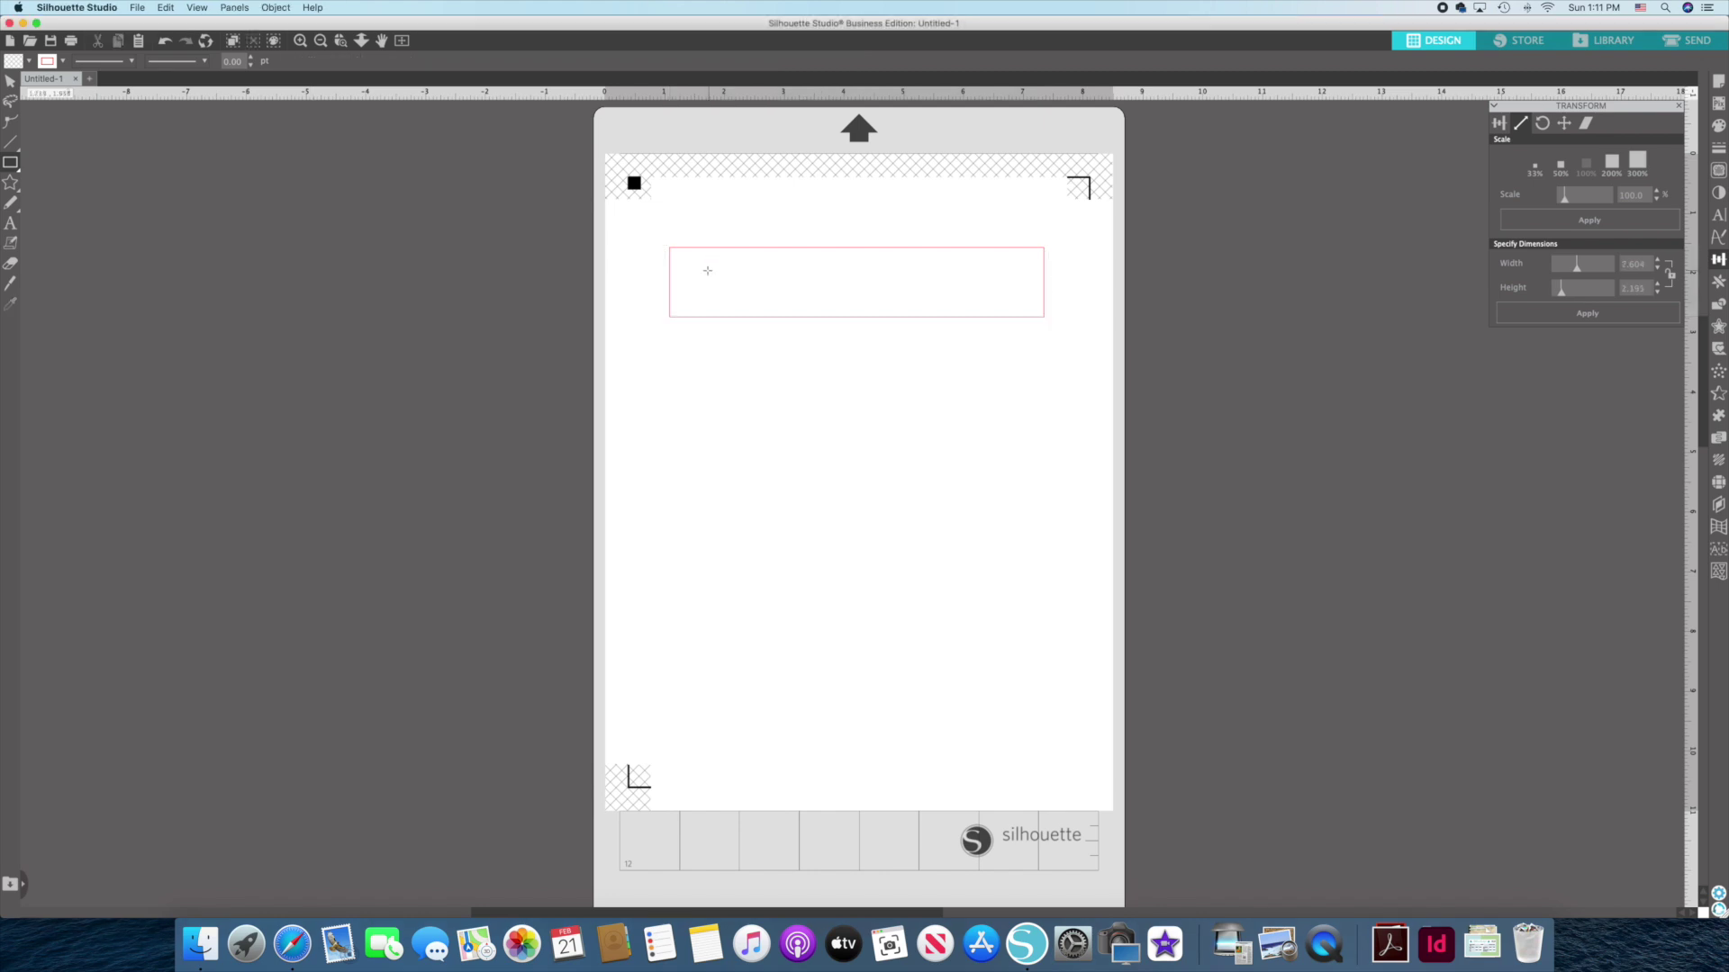
left_click(8, 83)
left_click(22, 885)
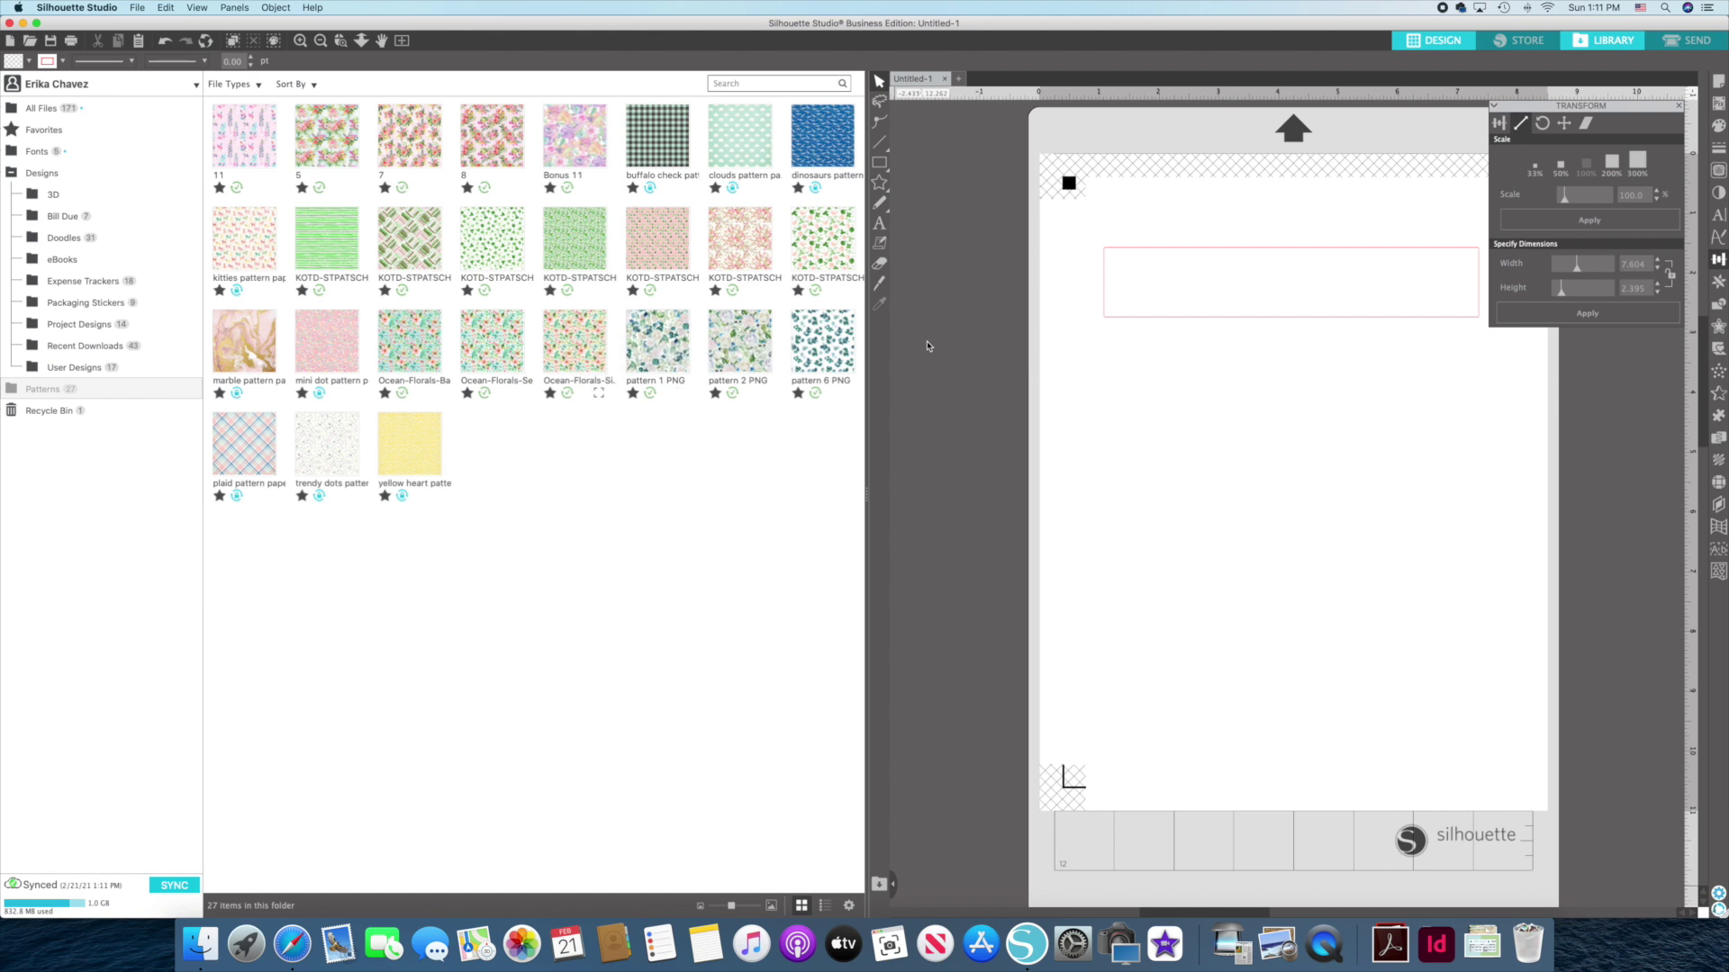
left_click(1184, 320)
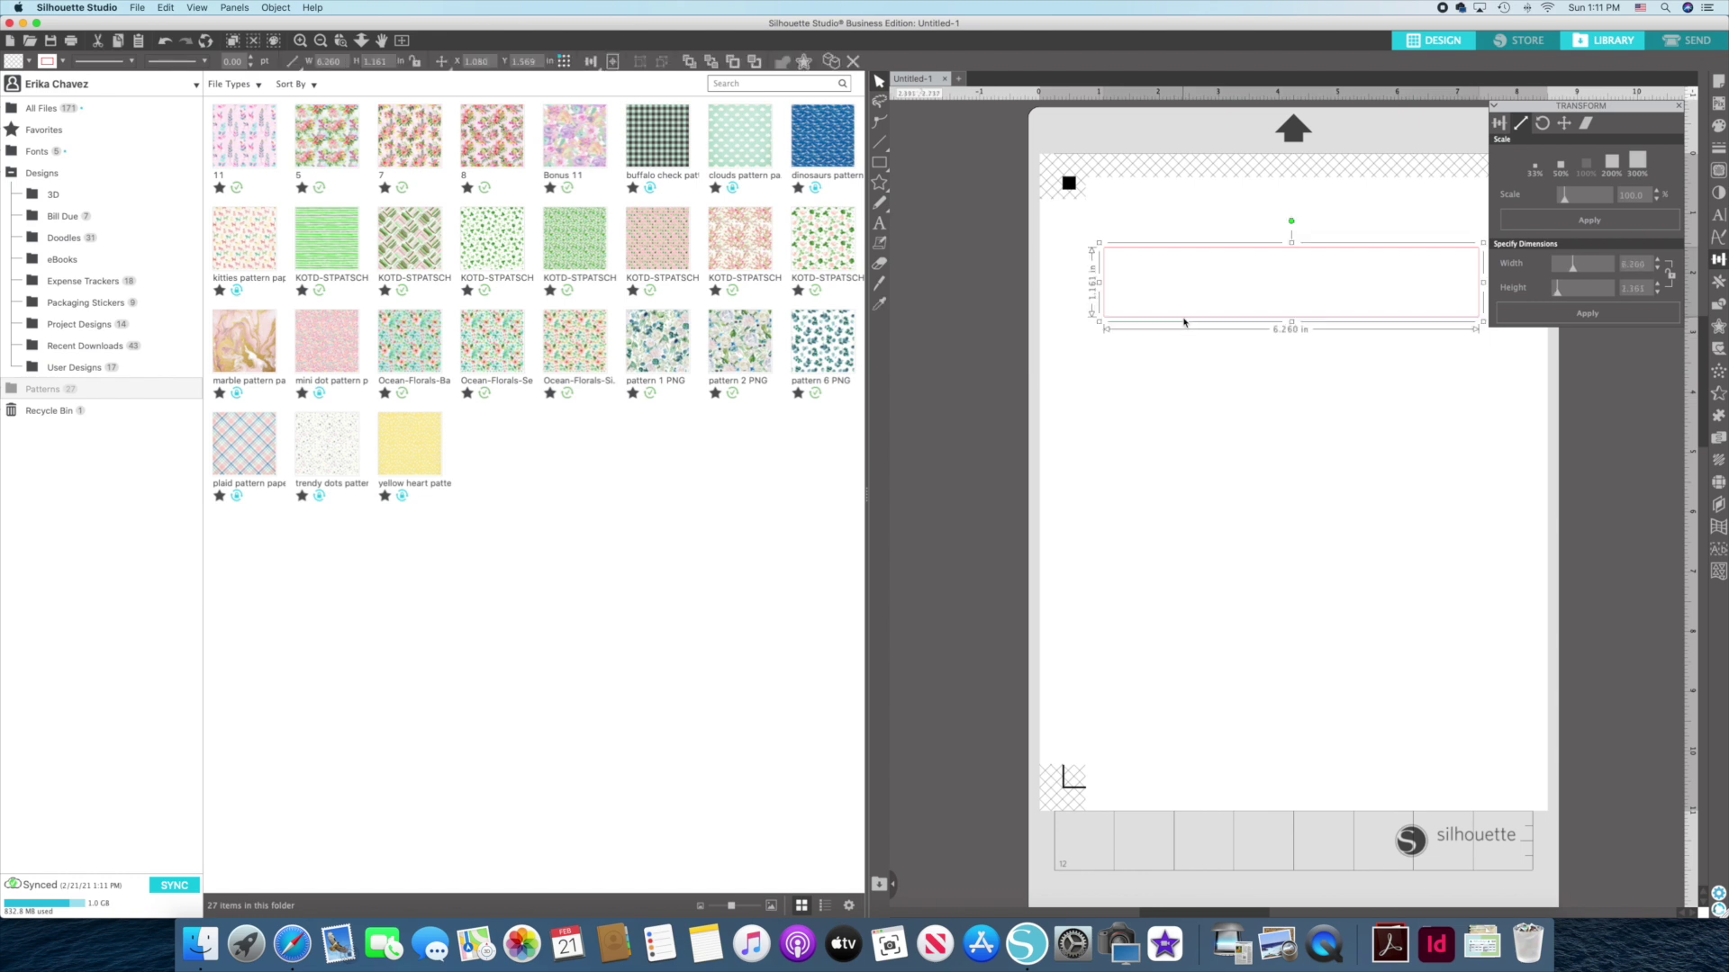
left_click(570, 349)
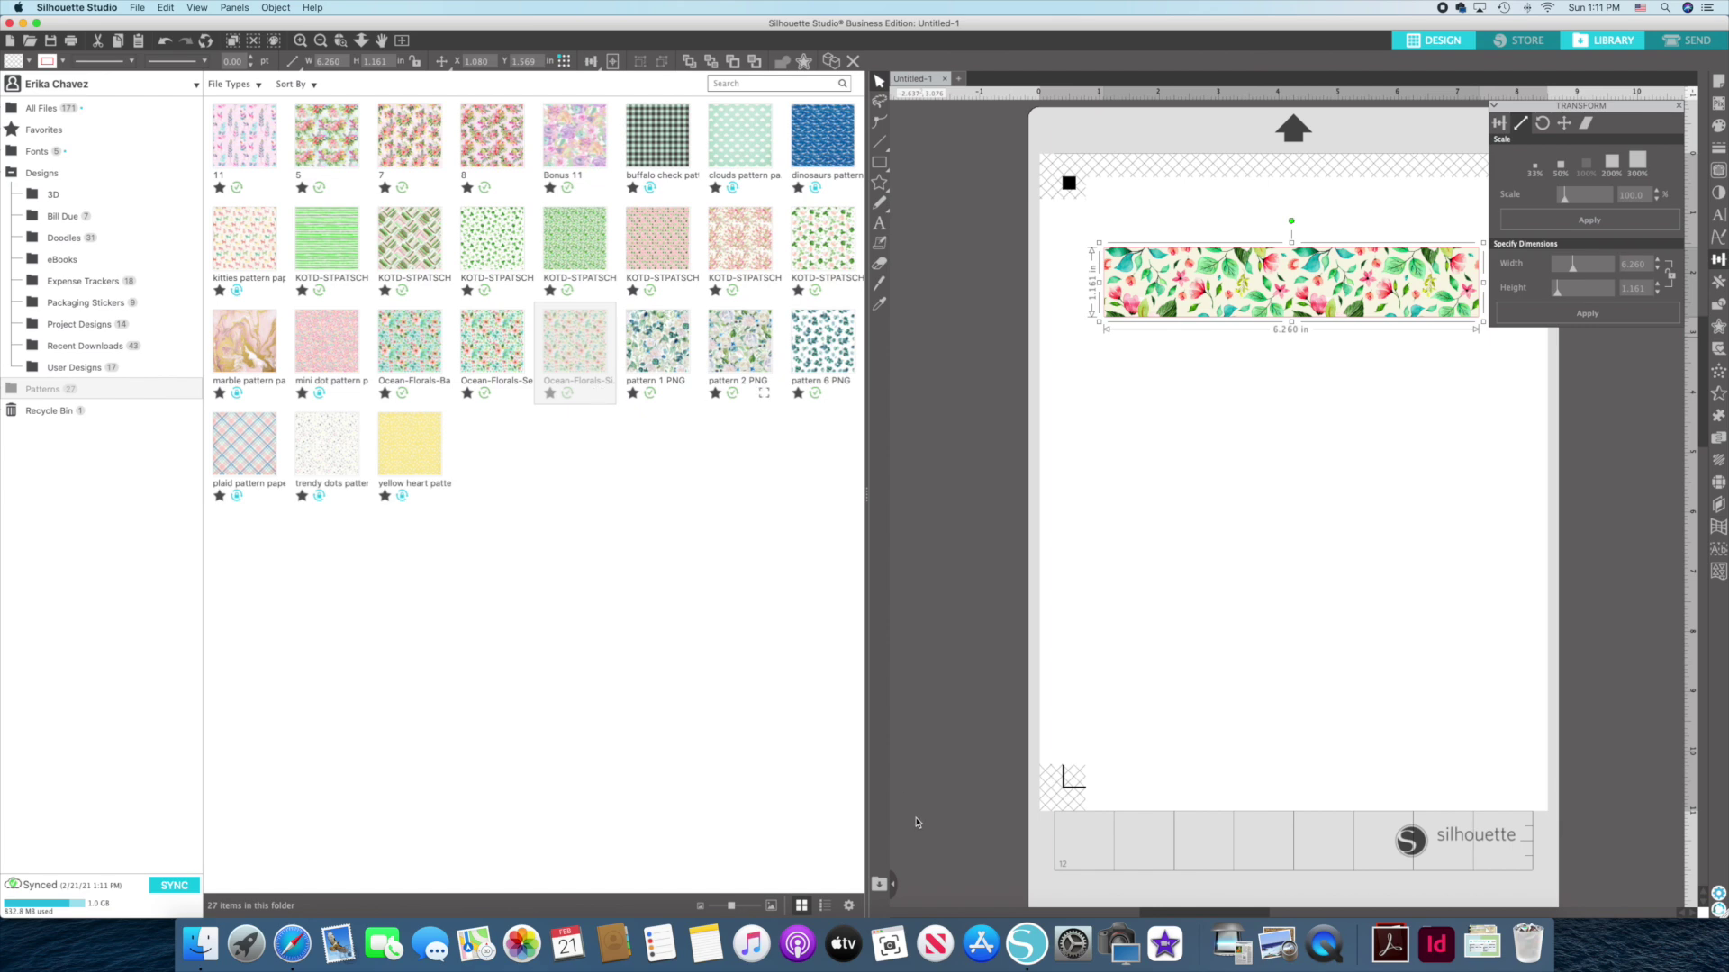
left_click(894, 888)
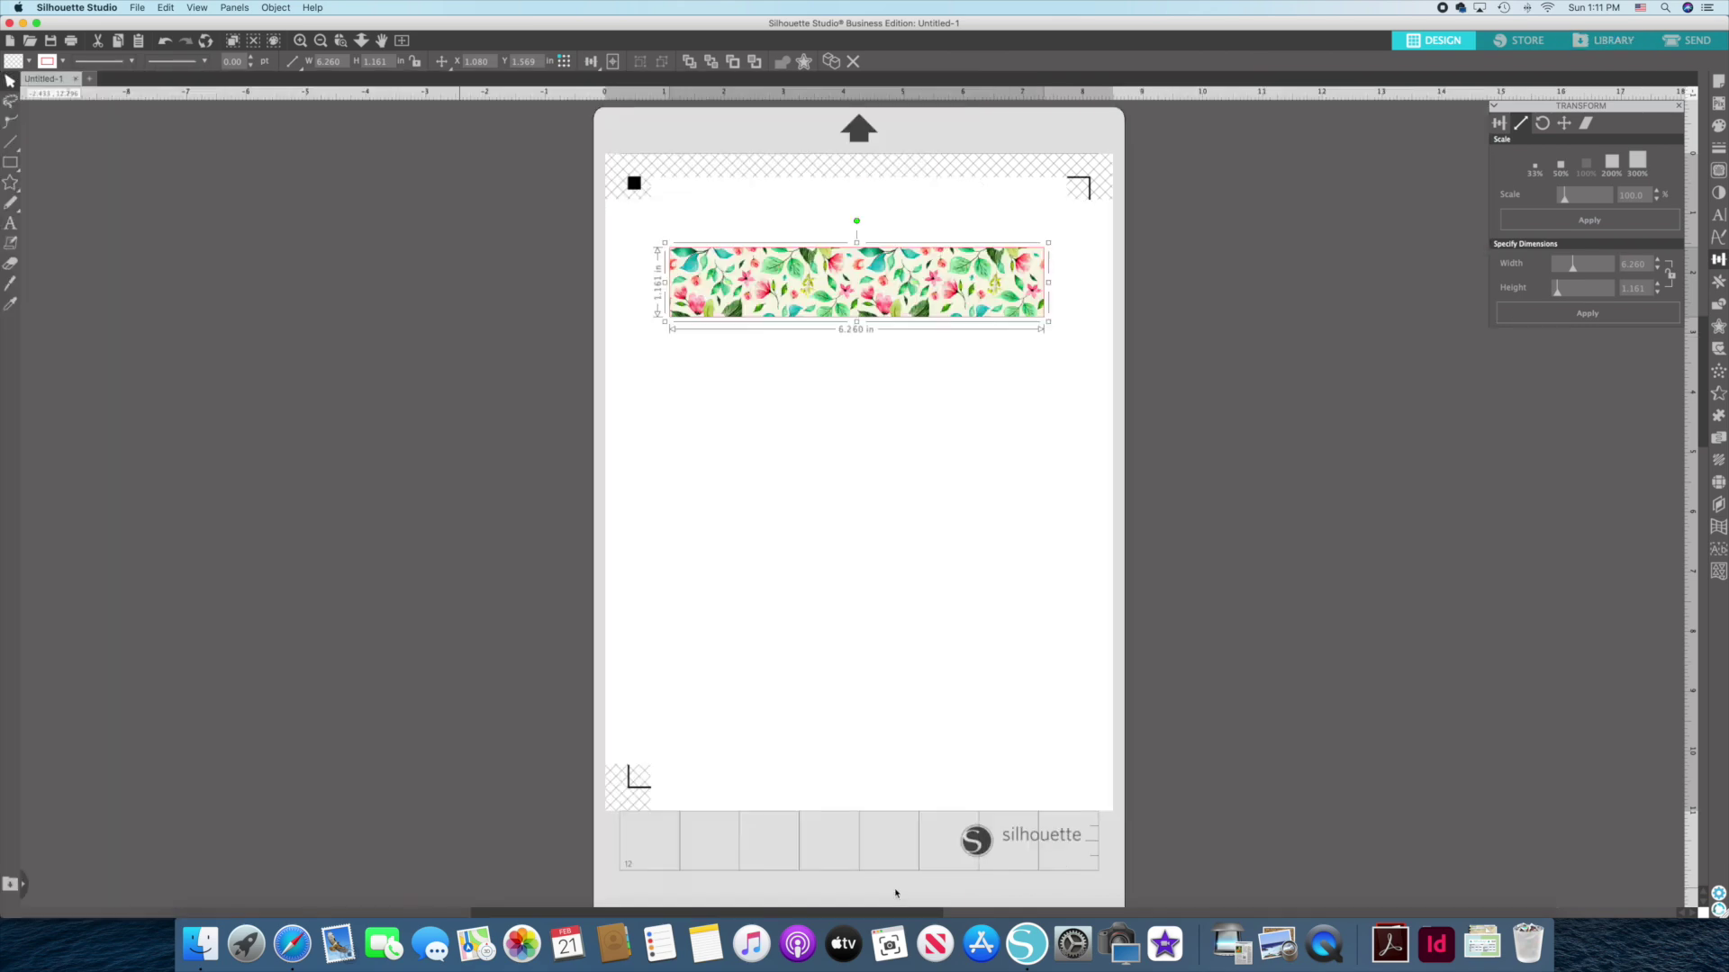
Enlarge the floral fill pattern of the rectangle to a scale of about 182%.
left_click(1719, 127)
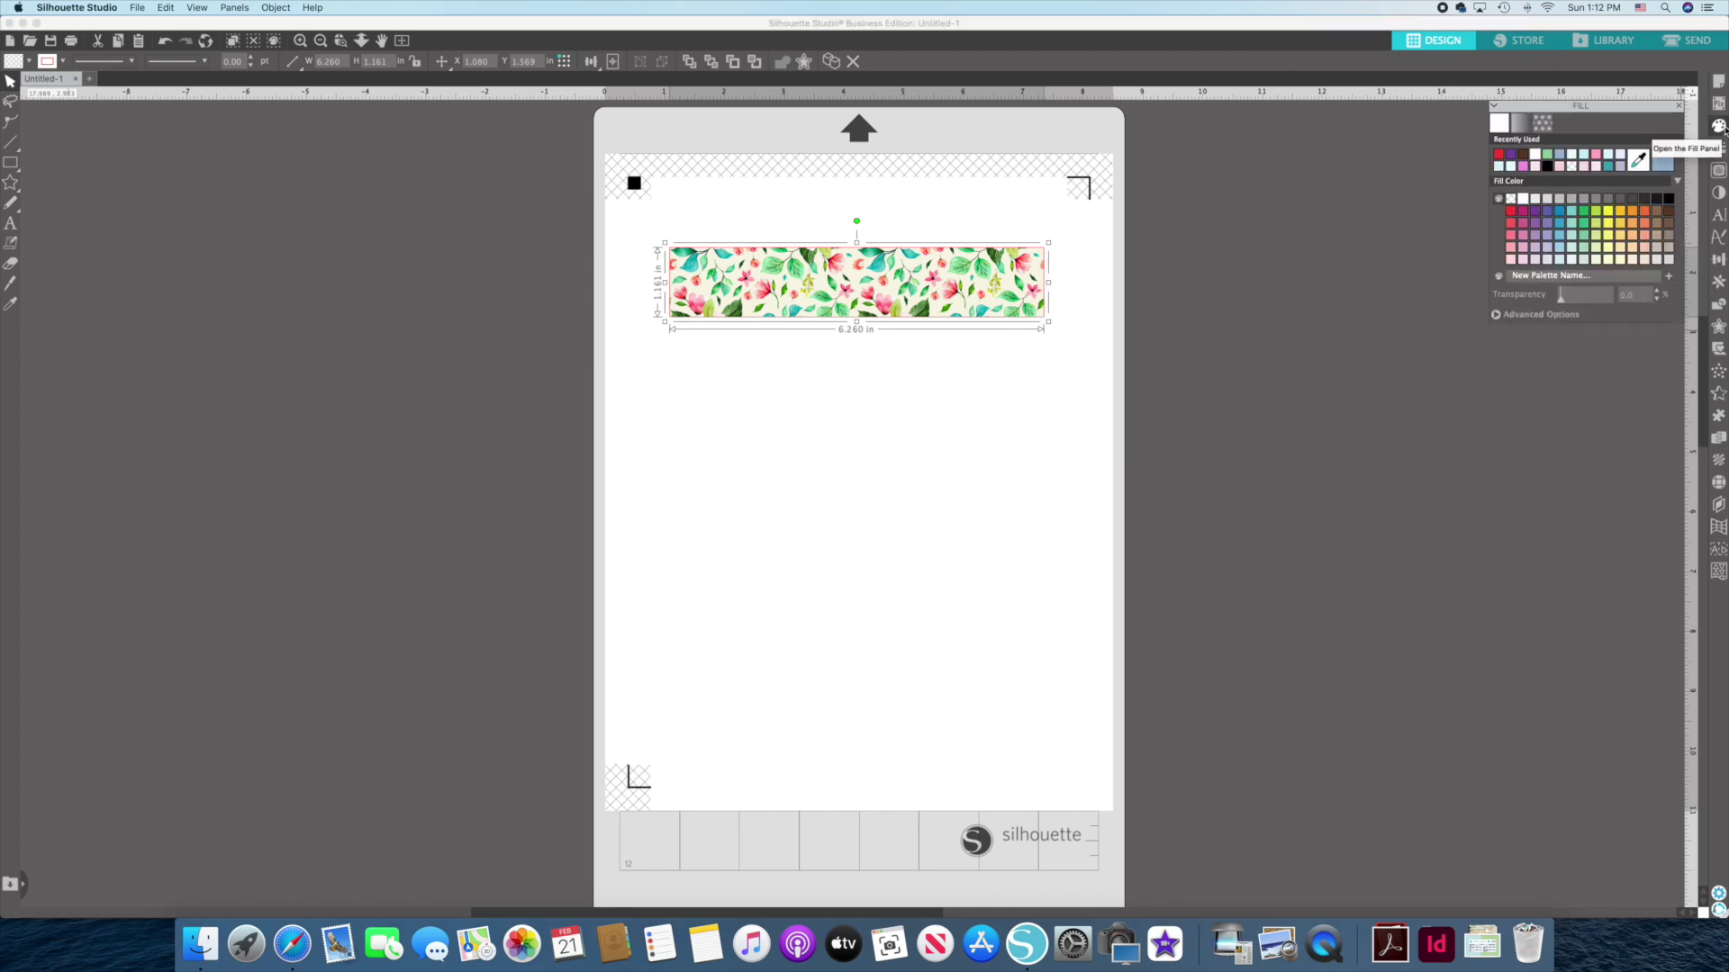
left_click(1543, 124)
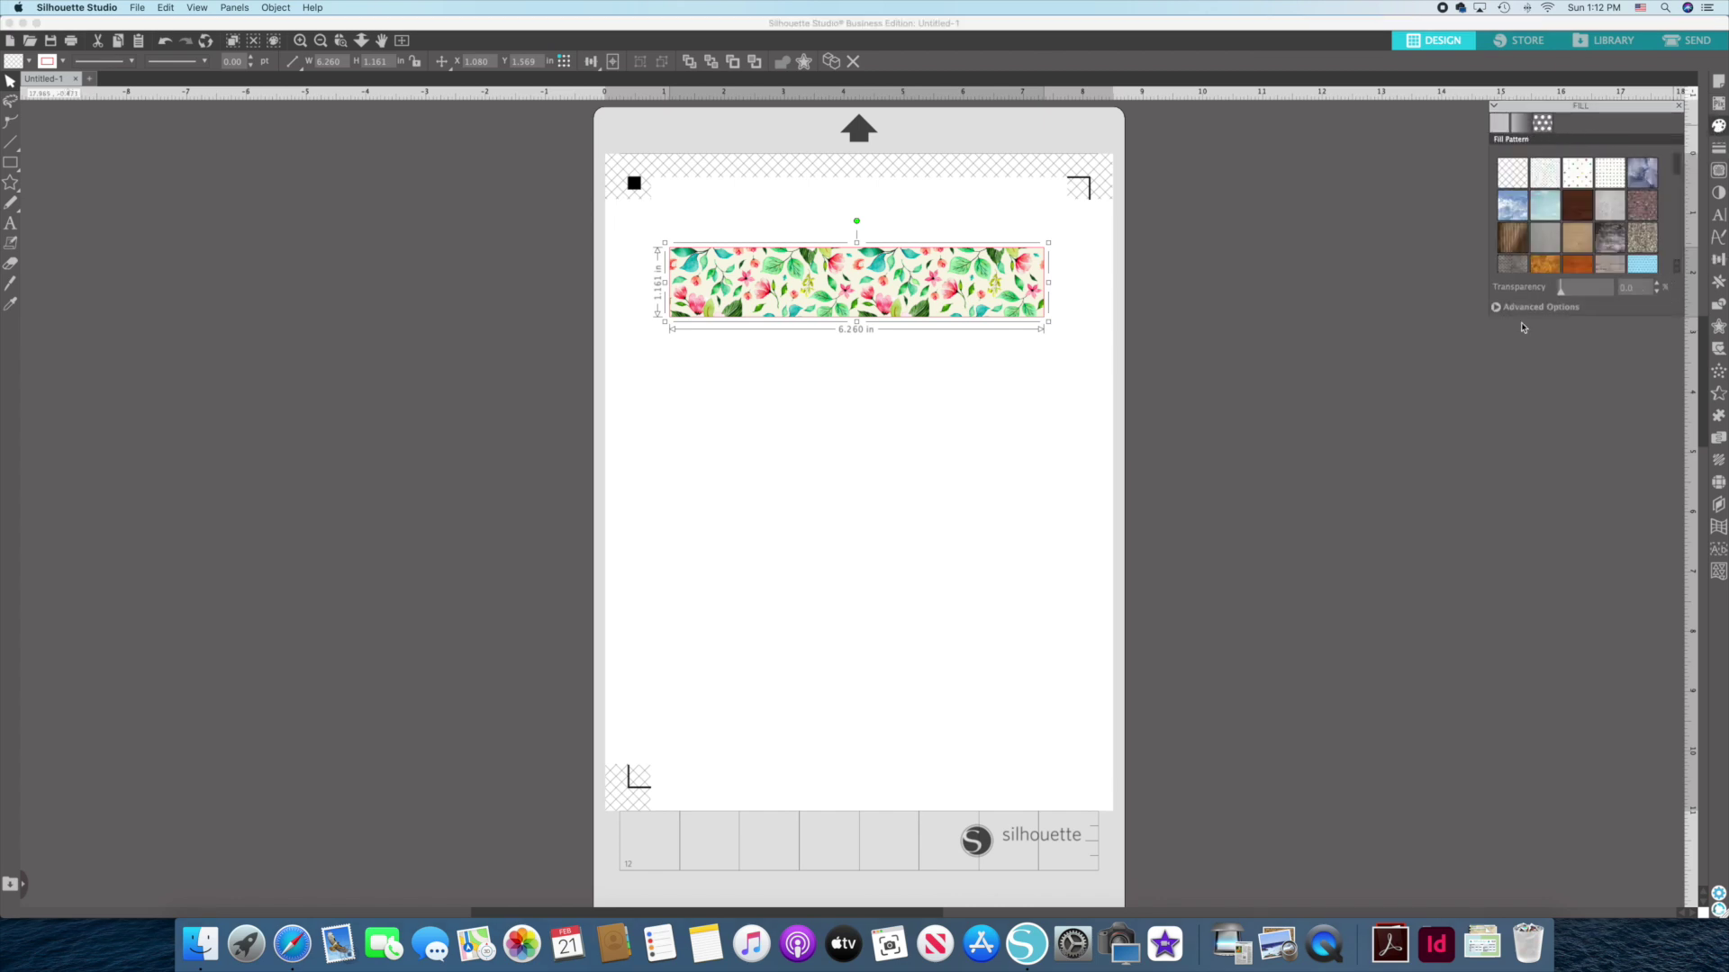
left_click(1497, 308)
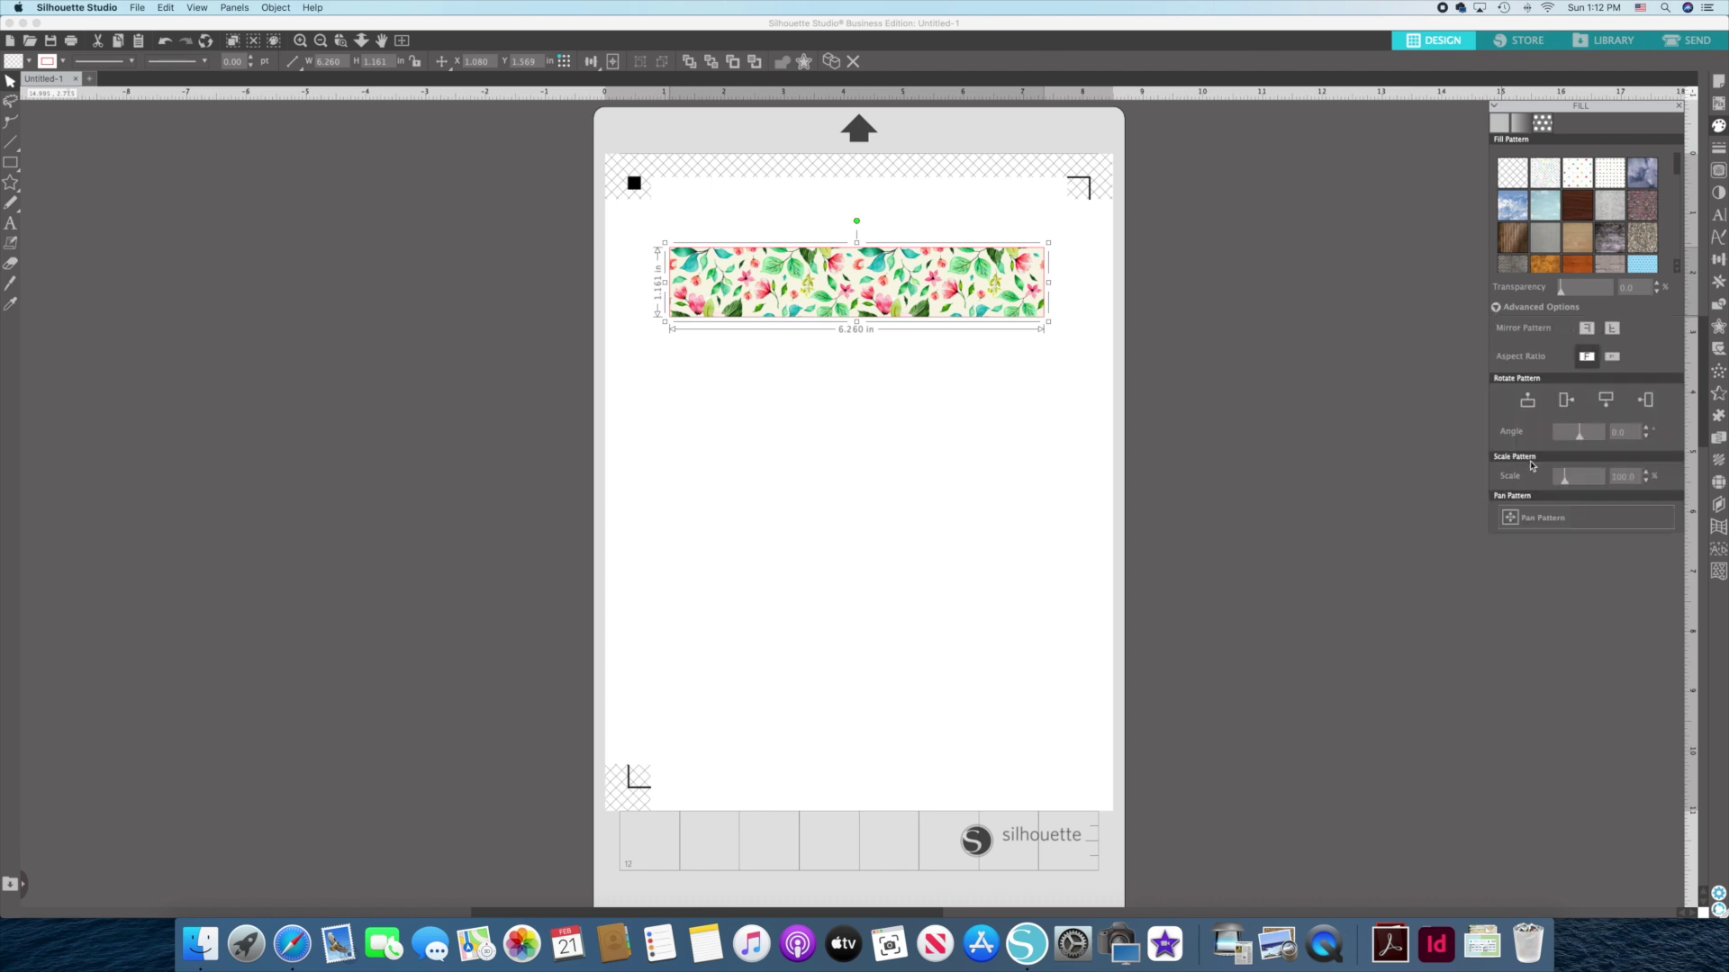
left_click_drag(1564, 478, 1574, 486)
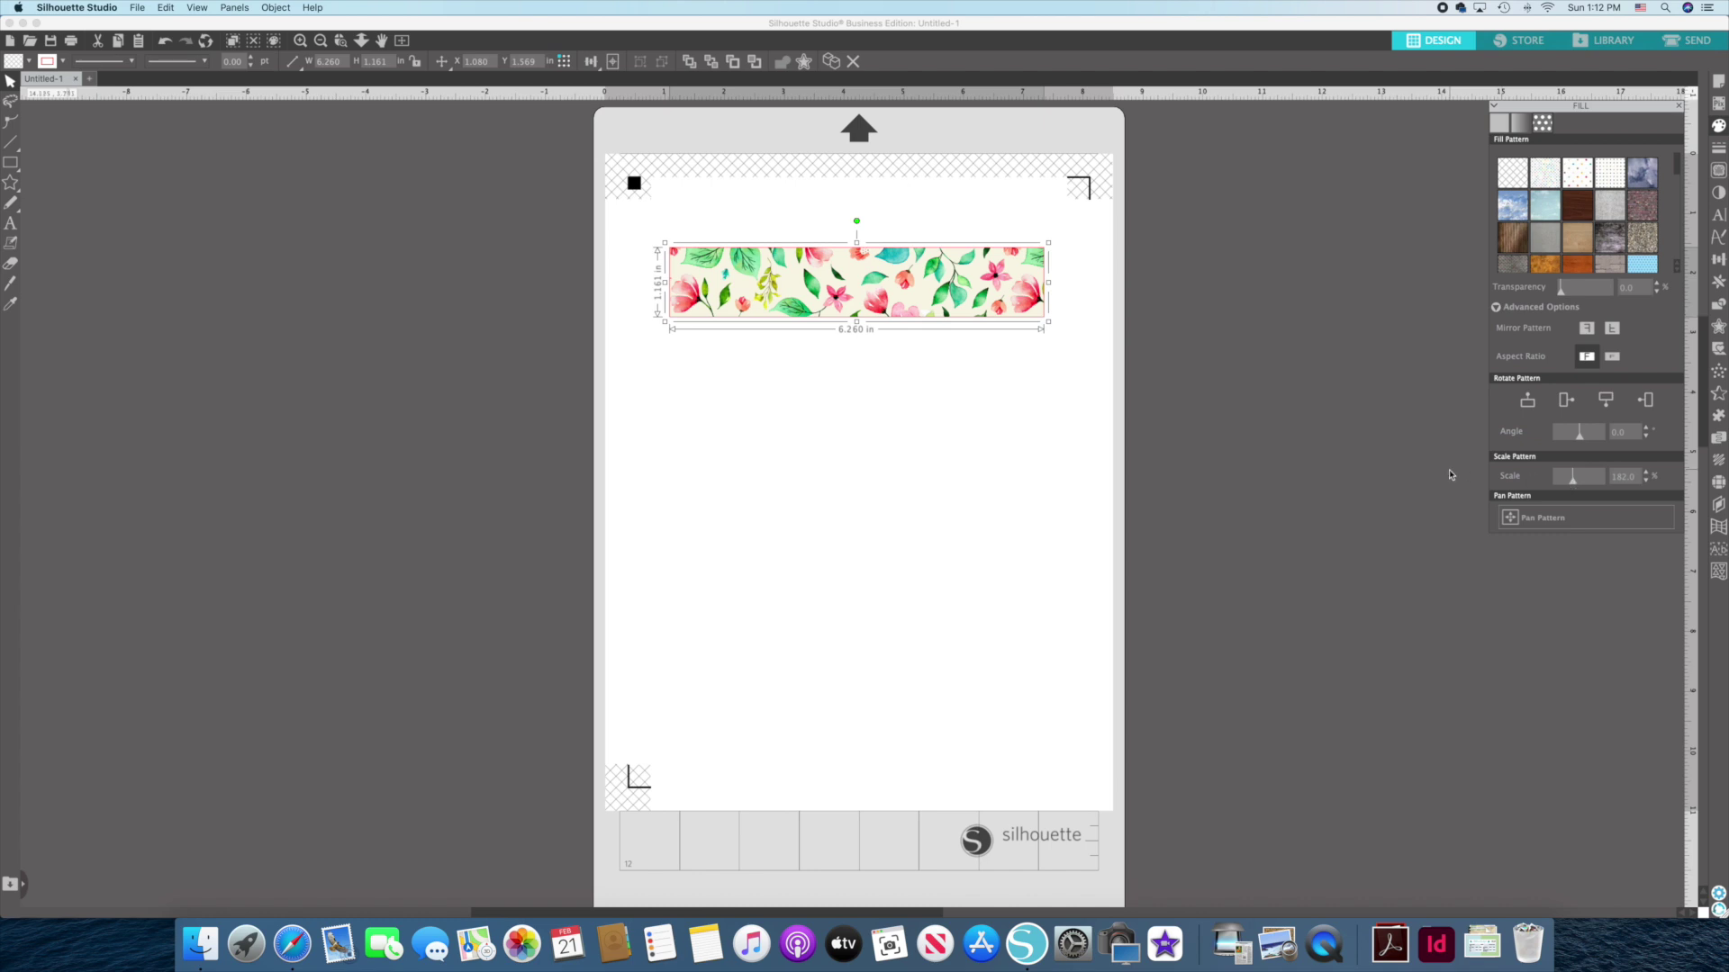
left_click(1024, 391)
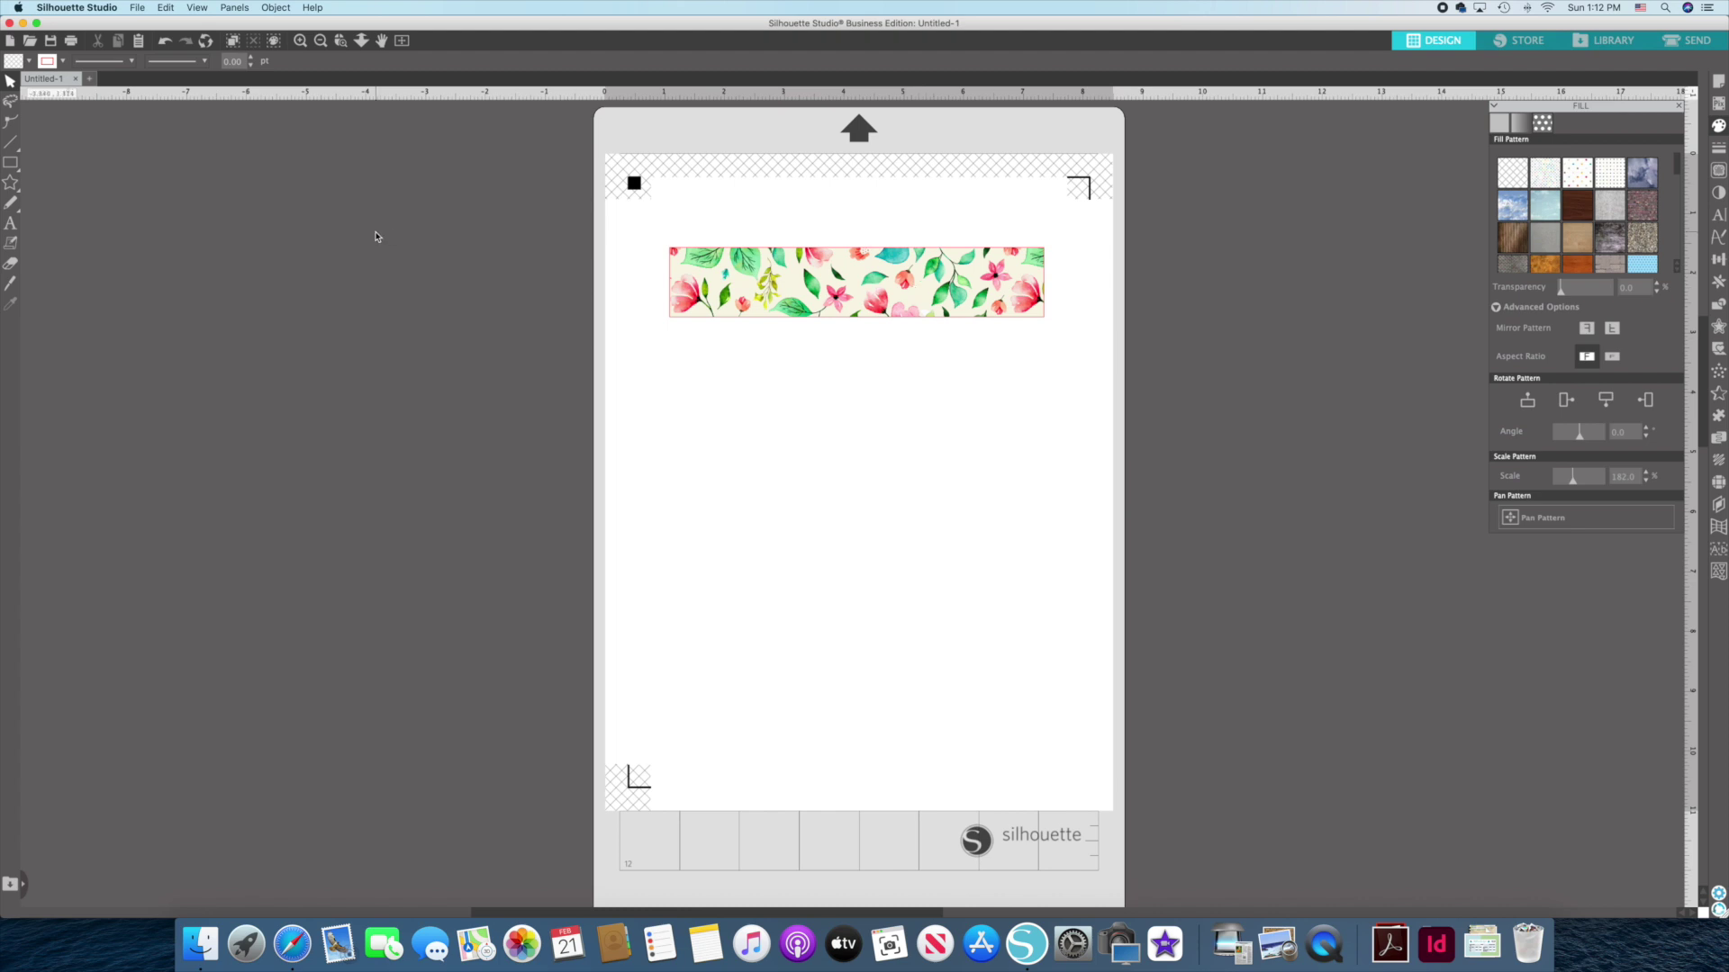
Draw a second rectangle about 6.19 by 0.64 in directly below the floral one.
left_click(10, 163)
left_click_drag(670, 329, 1043, 370)
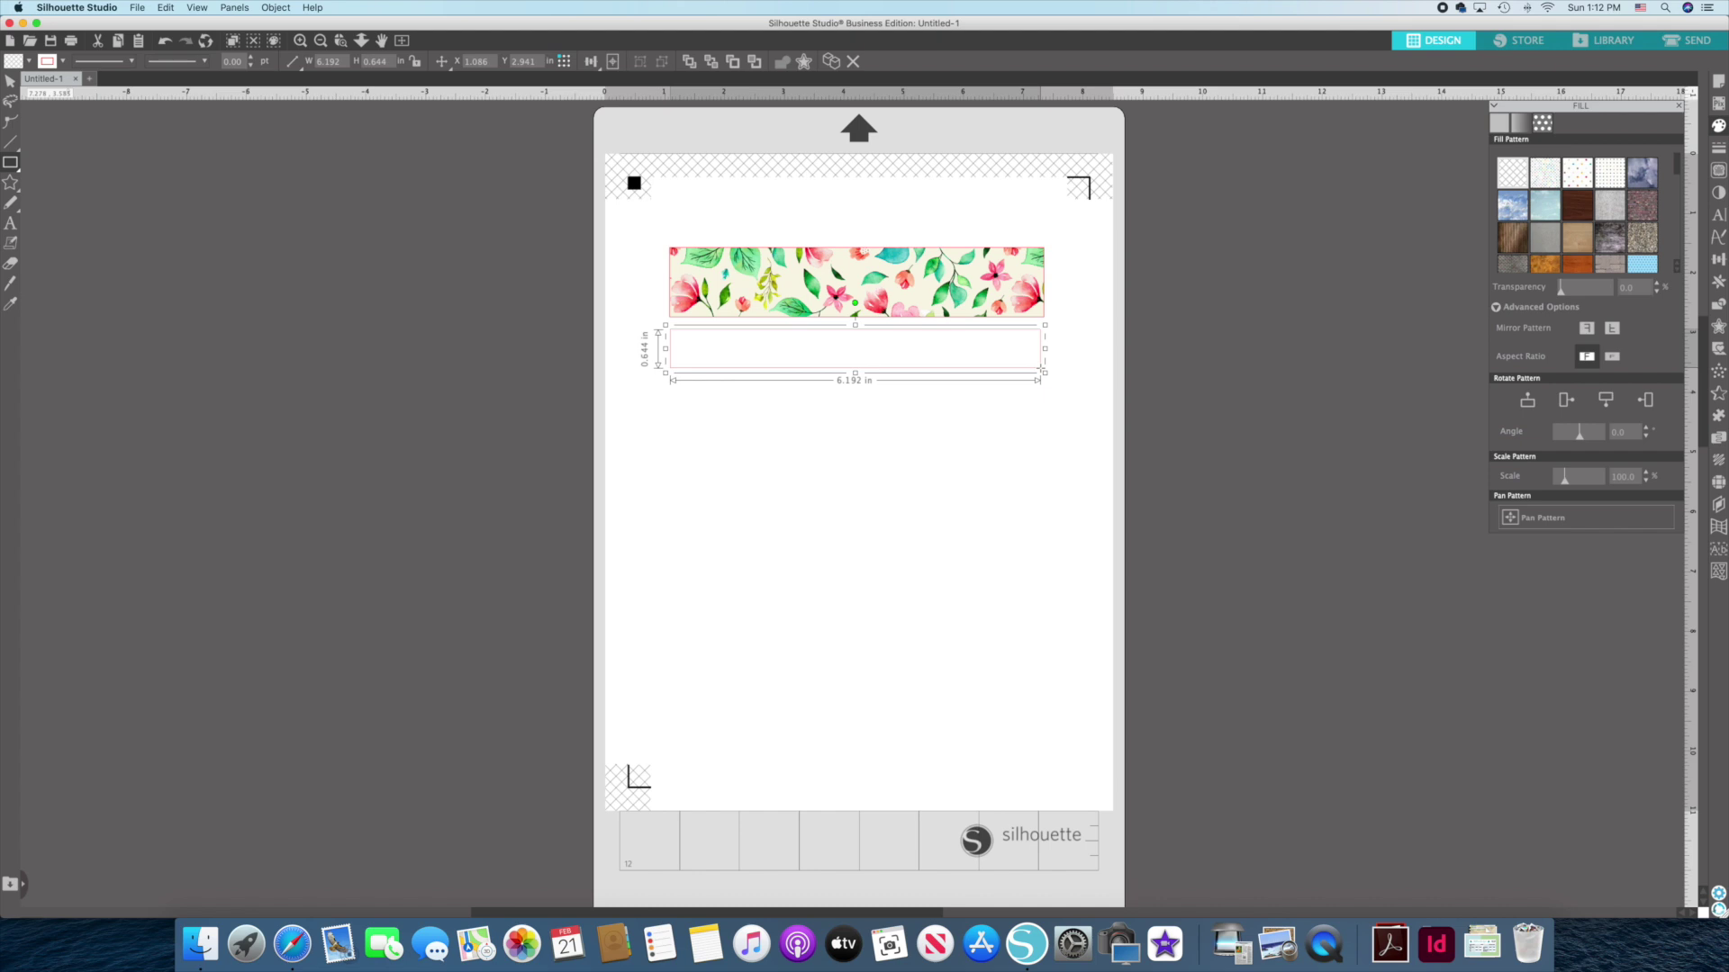
left_click(10, 81)
Set the second rectangle's width to 6.260 in and its height to 0.236 in.
left_click(1718, 259)
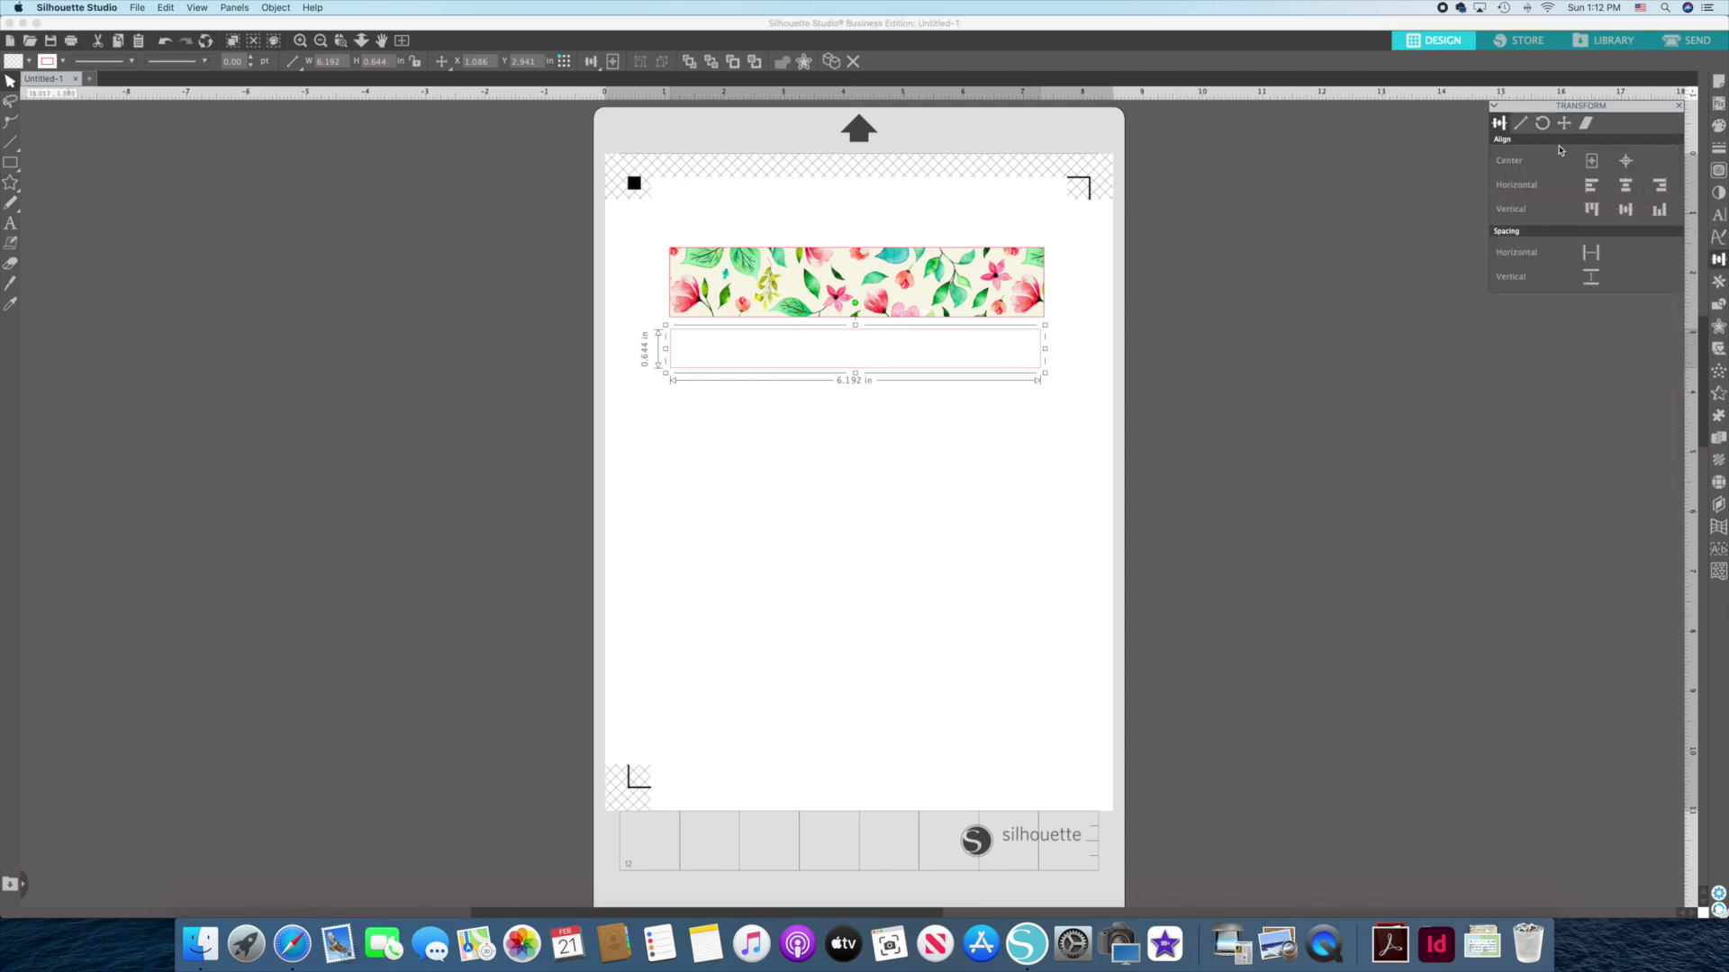
left_click(1520, 123)
left_click_drag(1646, 264, 1610, 263)
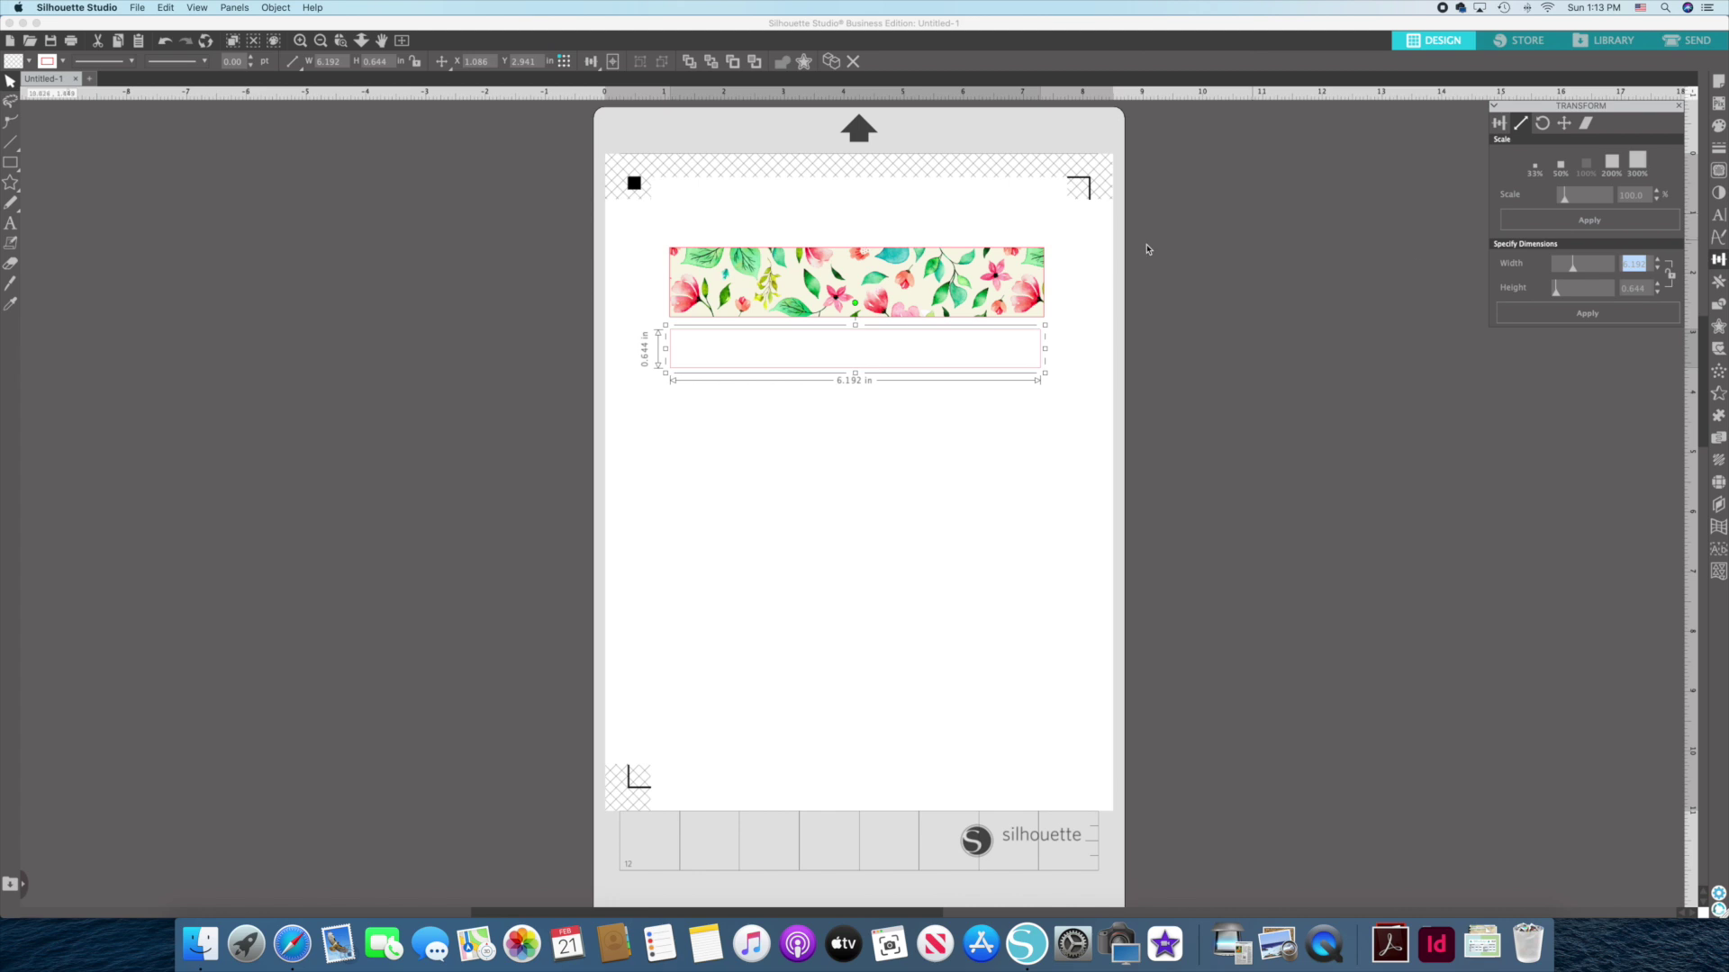
type("6.2")
double_click(1628, 288)
type("0.236")
left_click(1654, 311)
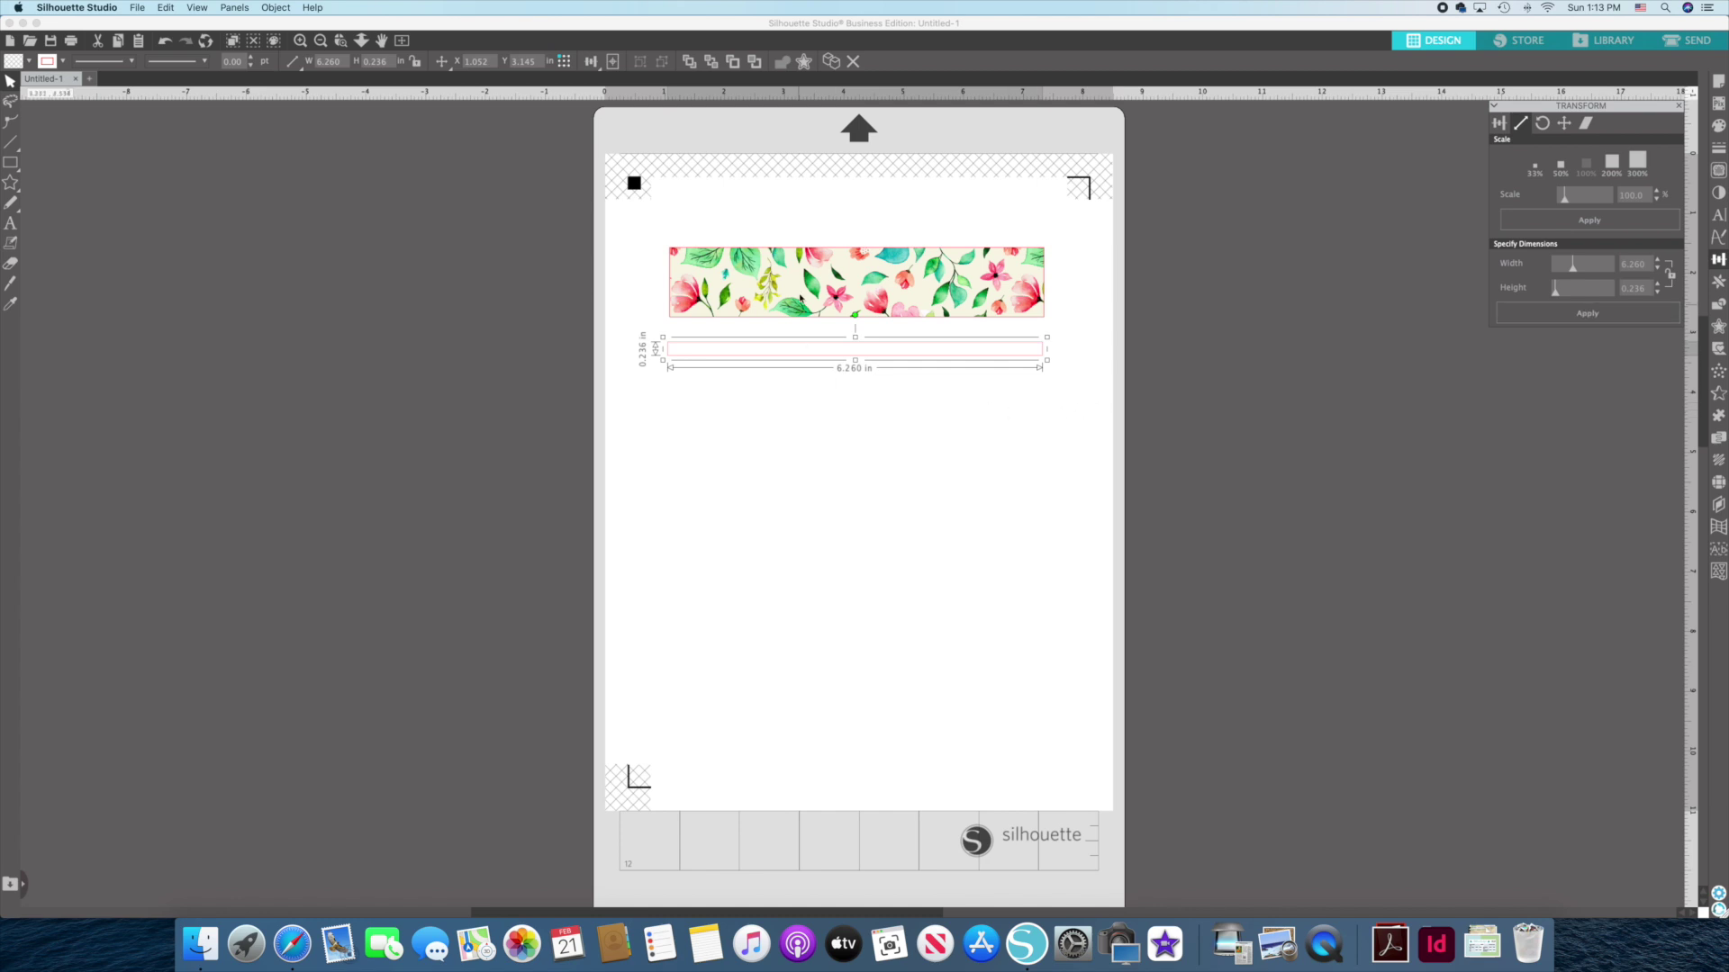
Move the narrow strip up under the floral rectangle, then give it a green fill and a new outline color.
left_click_drag(770, 358, 772, 338)
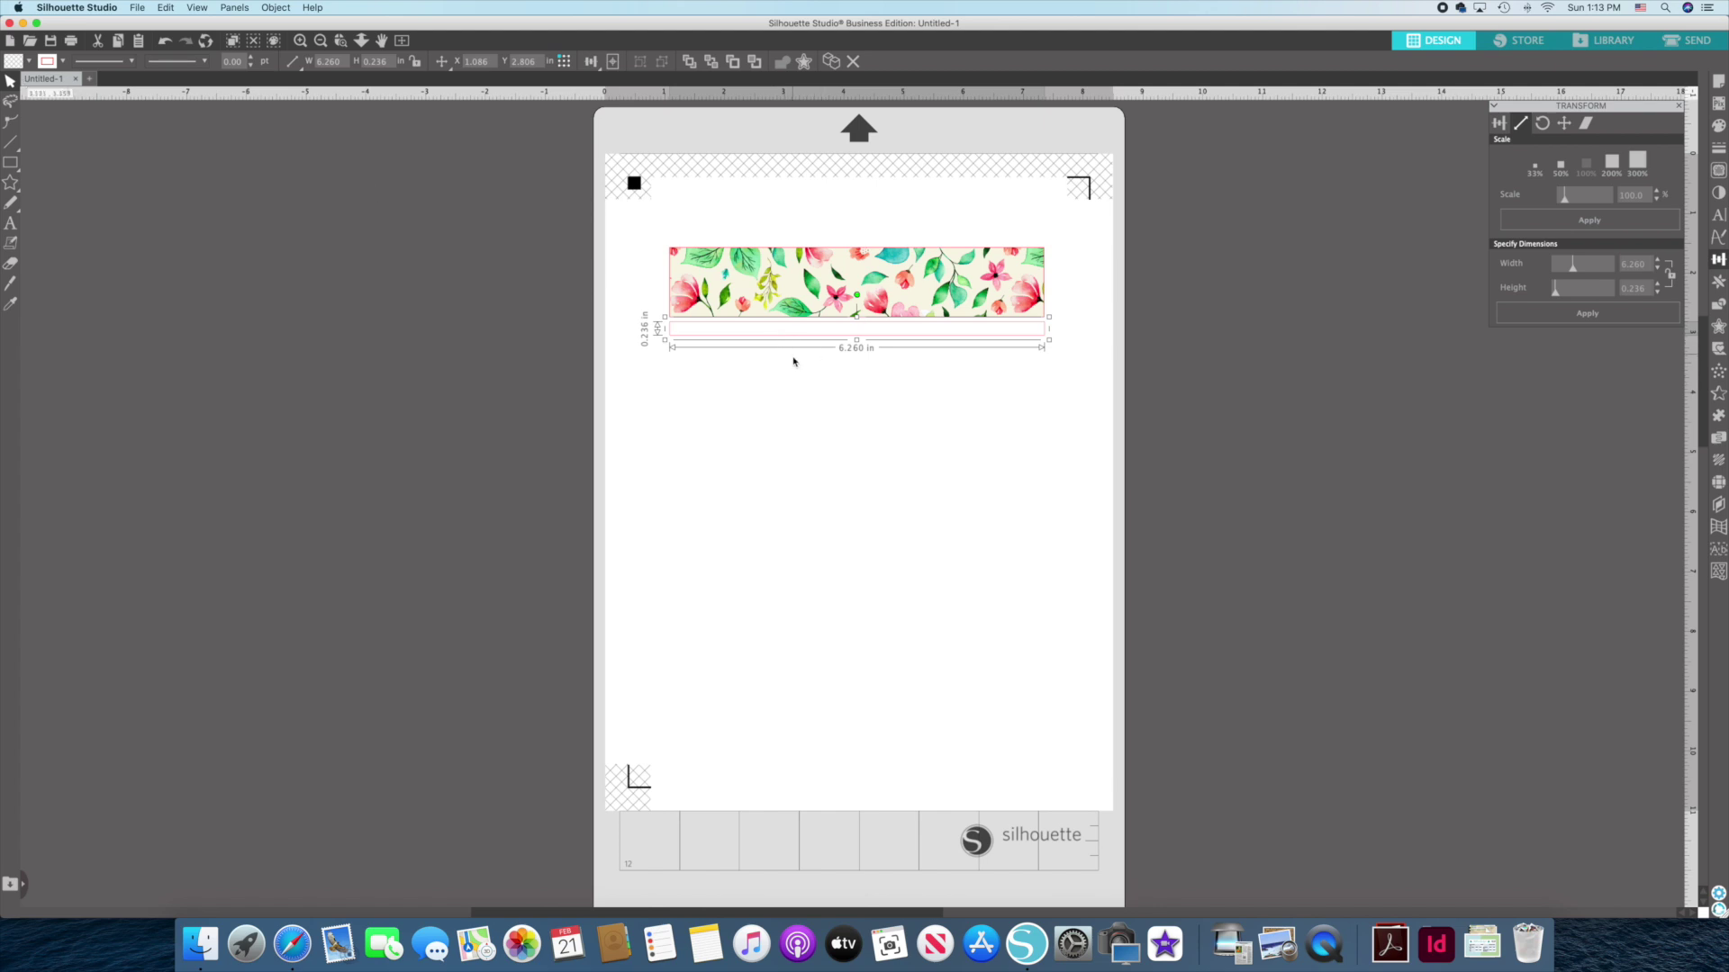
left_click(28, 61)
left_click(64, 90)
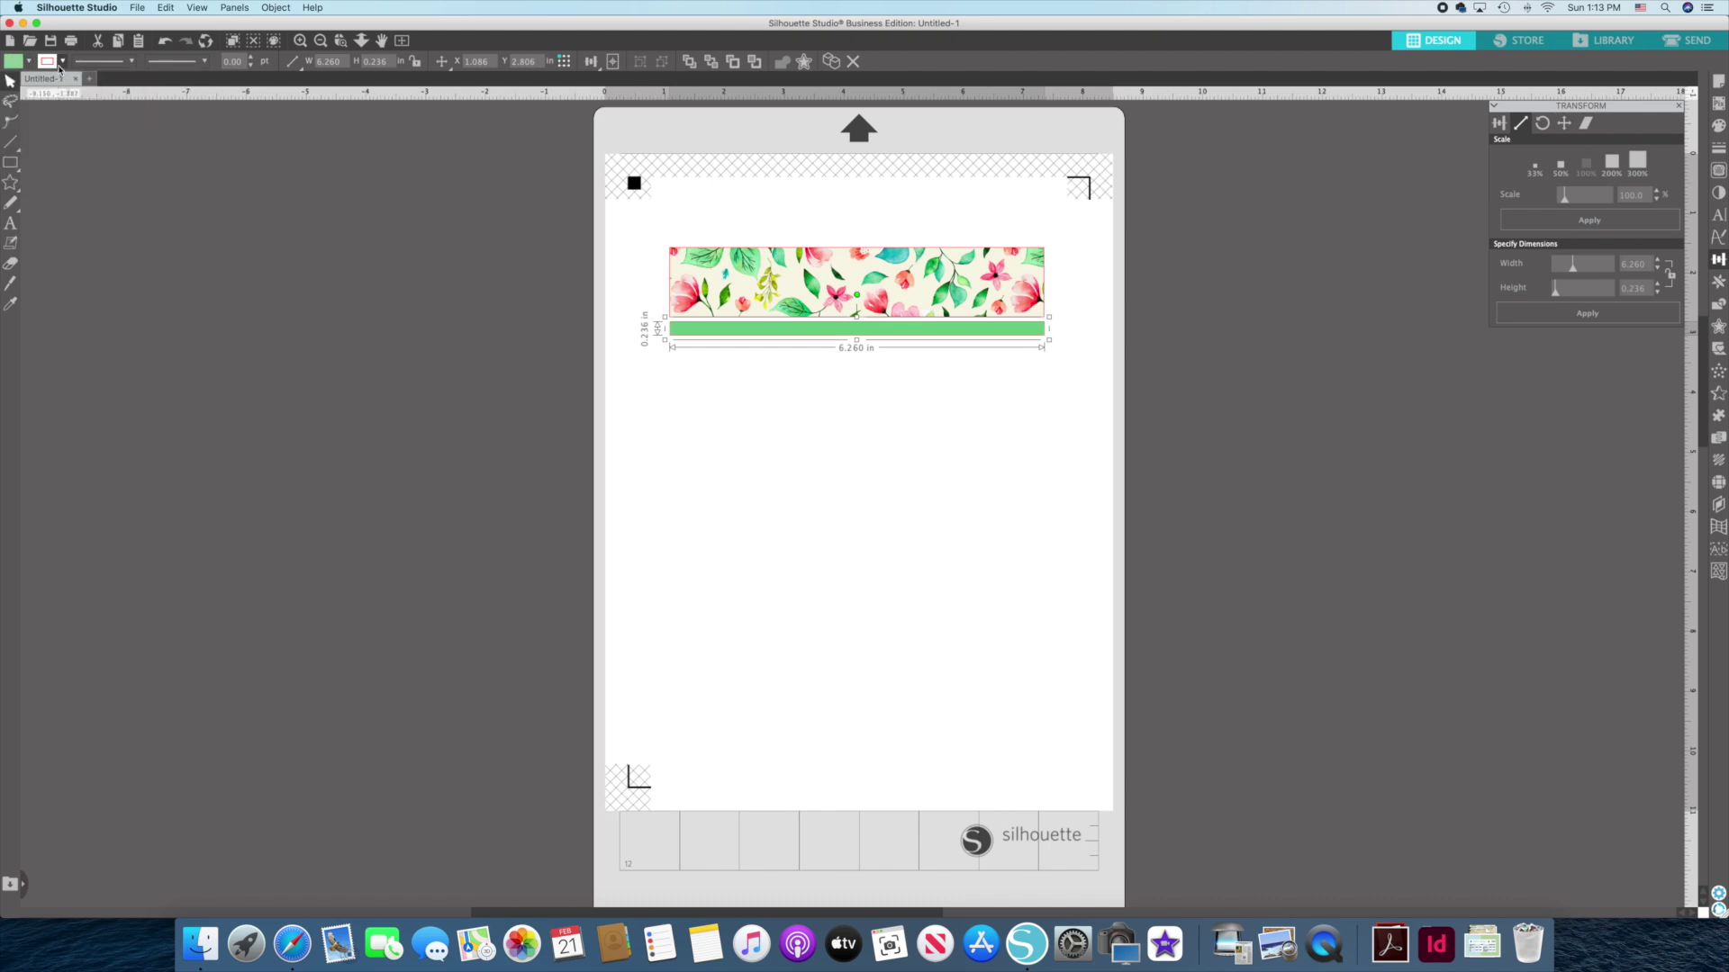
left_click(59, 66)
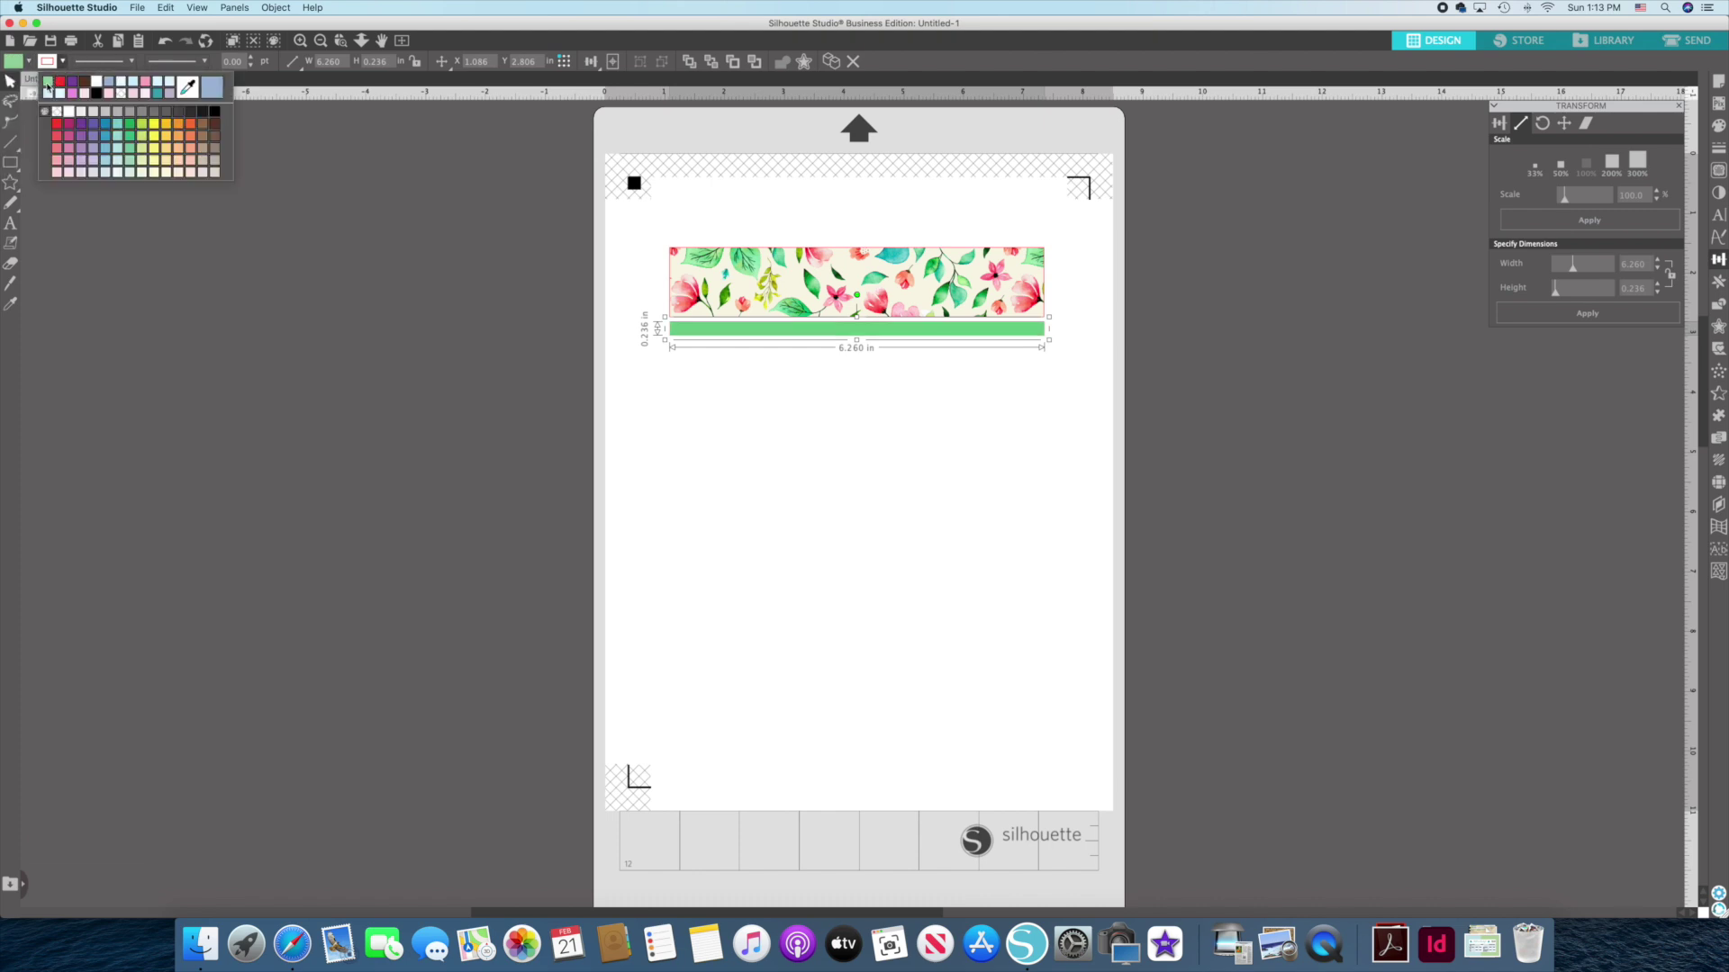
left_click(47, 85)
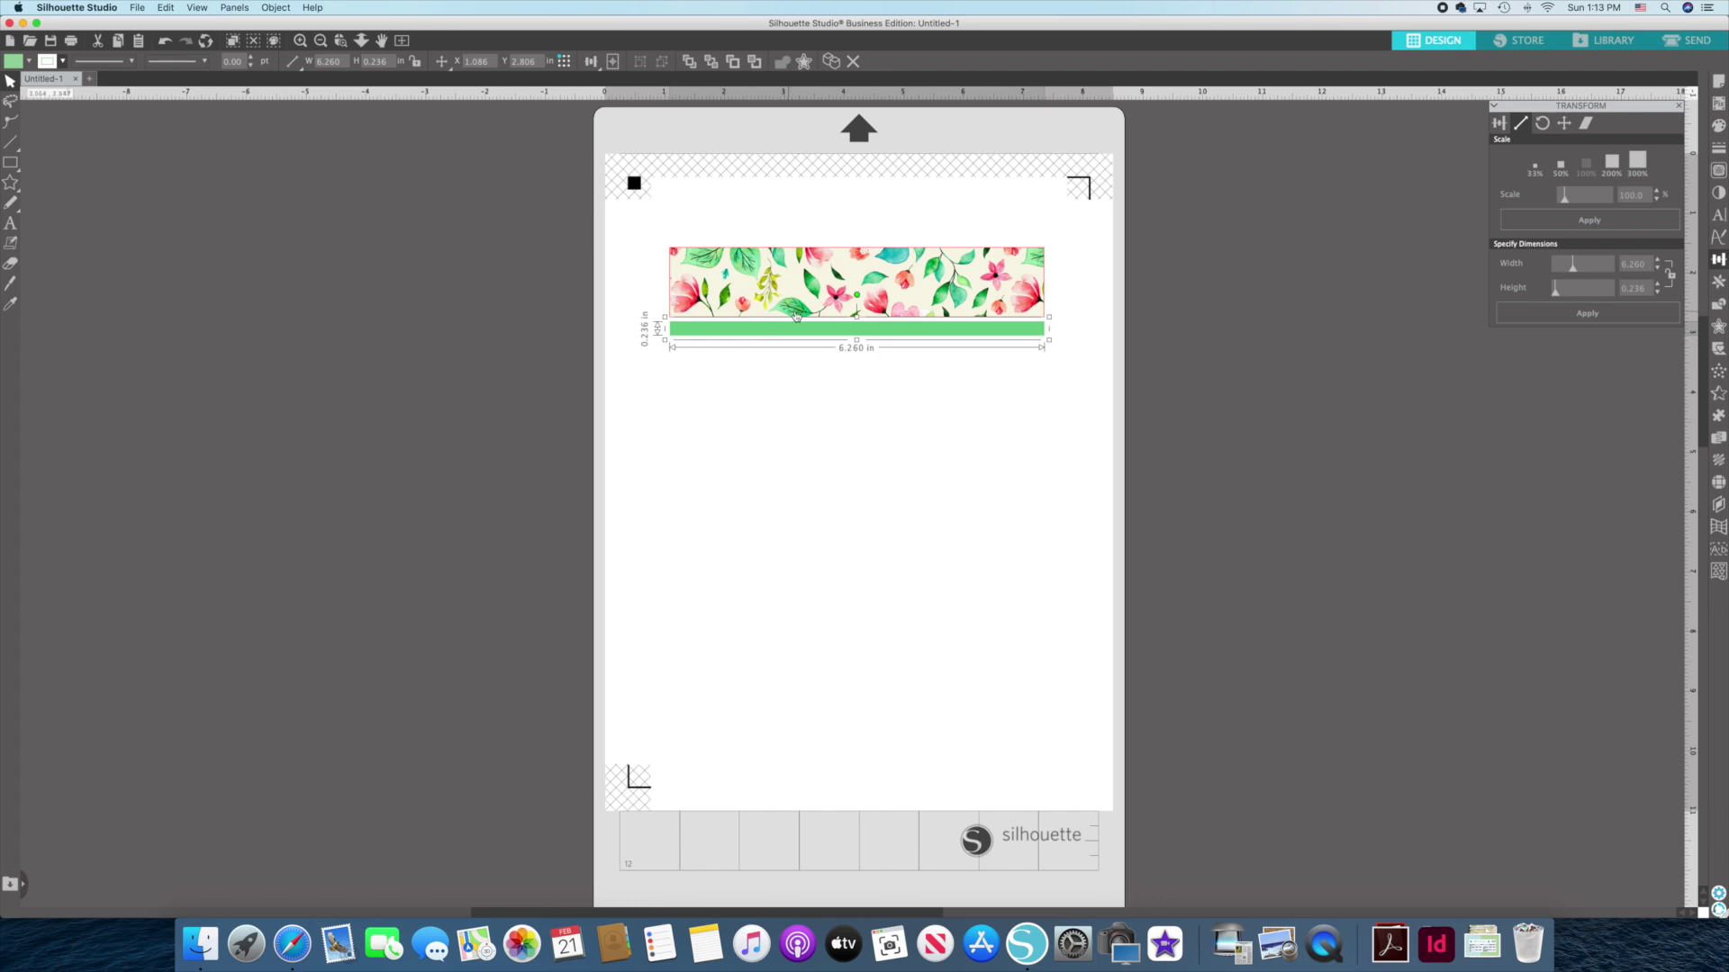
Align the green strip with the floral rectangle along its bottom edge and group the two into one banner.
left_click_drag(792, 339, 791, 320)
left_click(775, 363)
key("super+a")
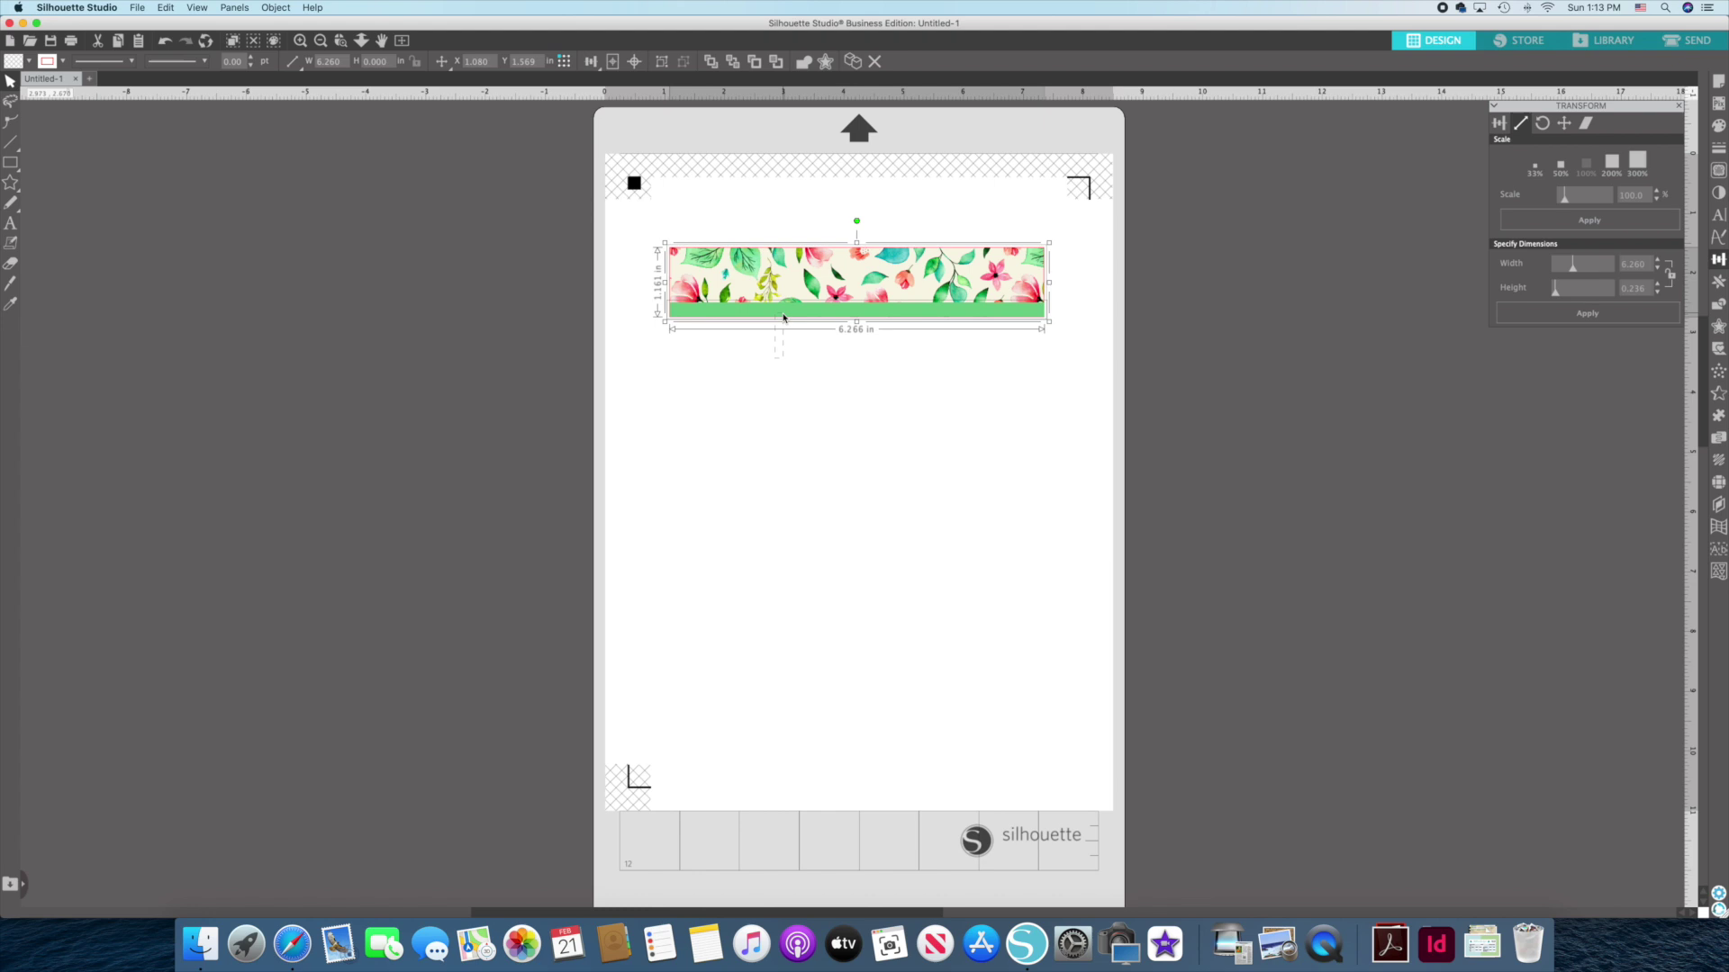
left_click(591, 62)
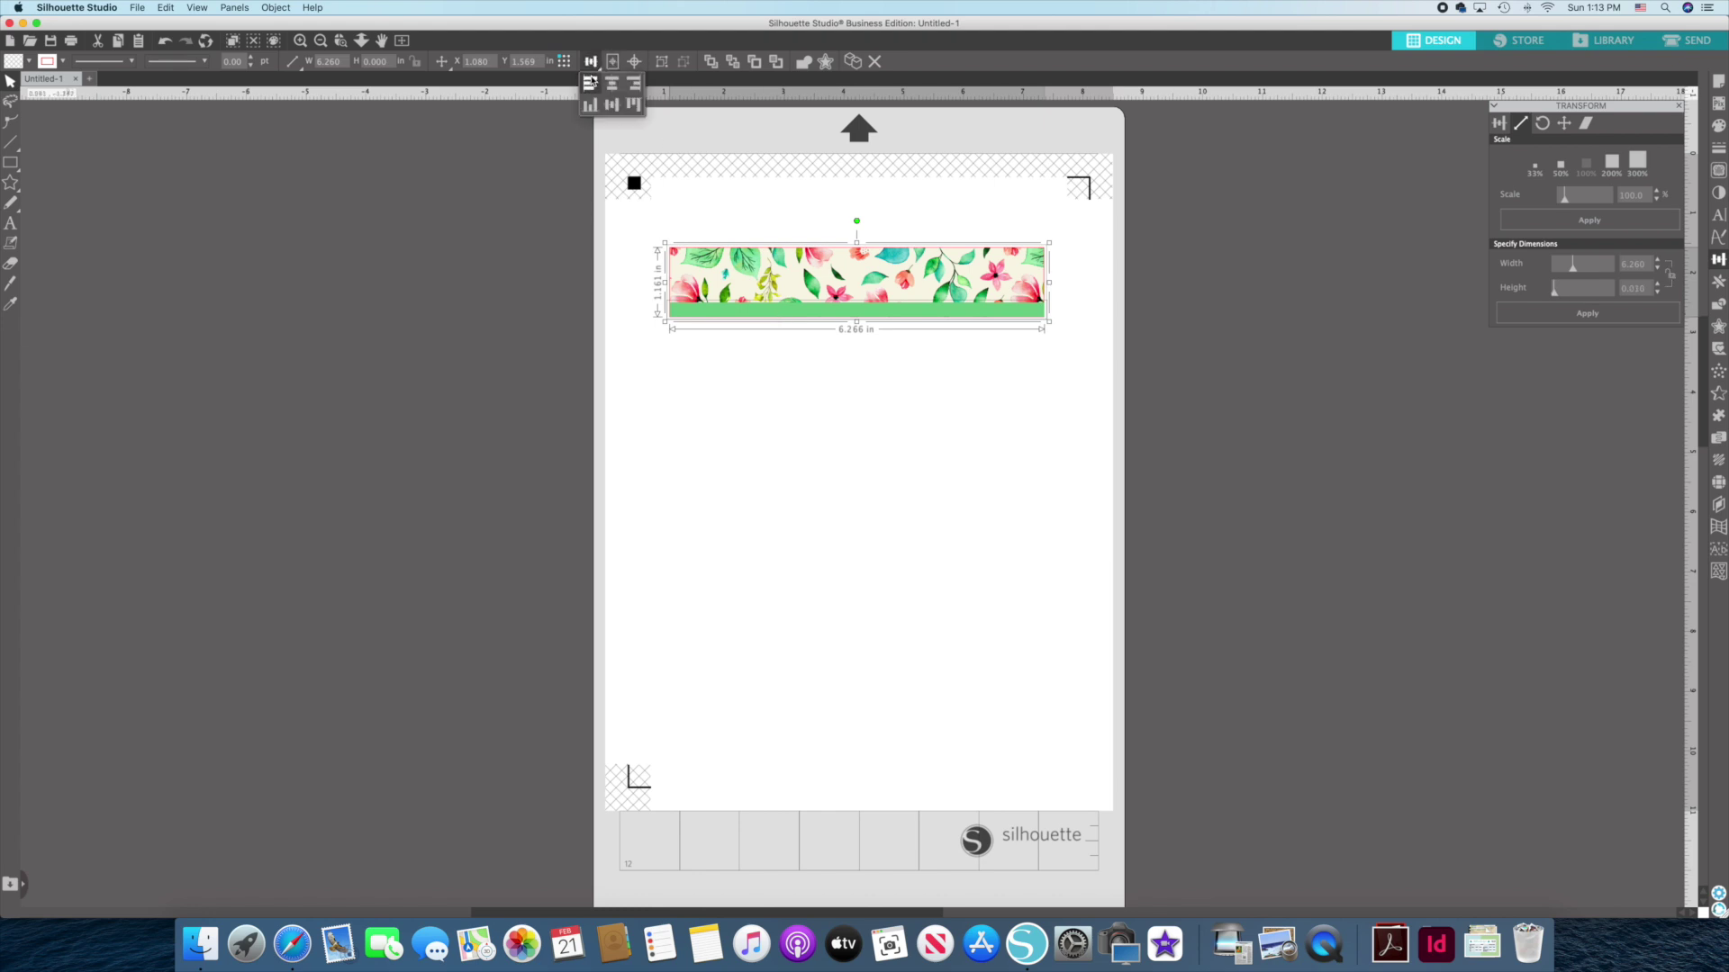
left_click(590, 107)
key("super+z")
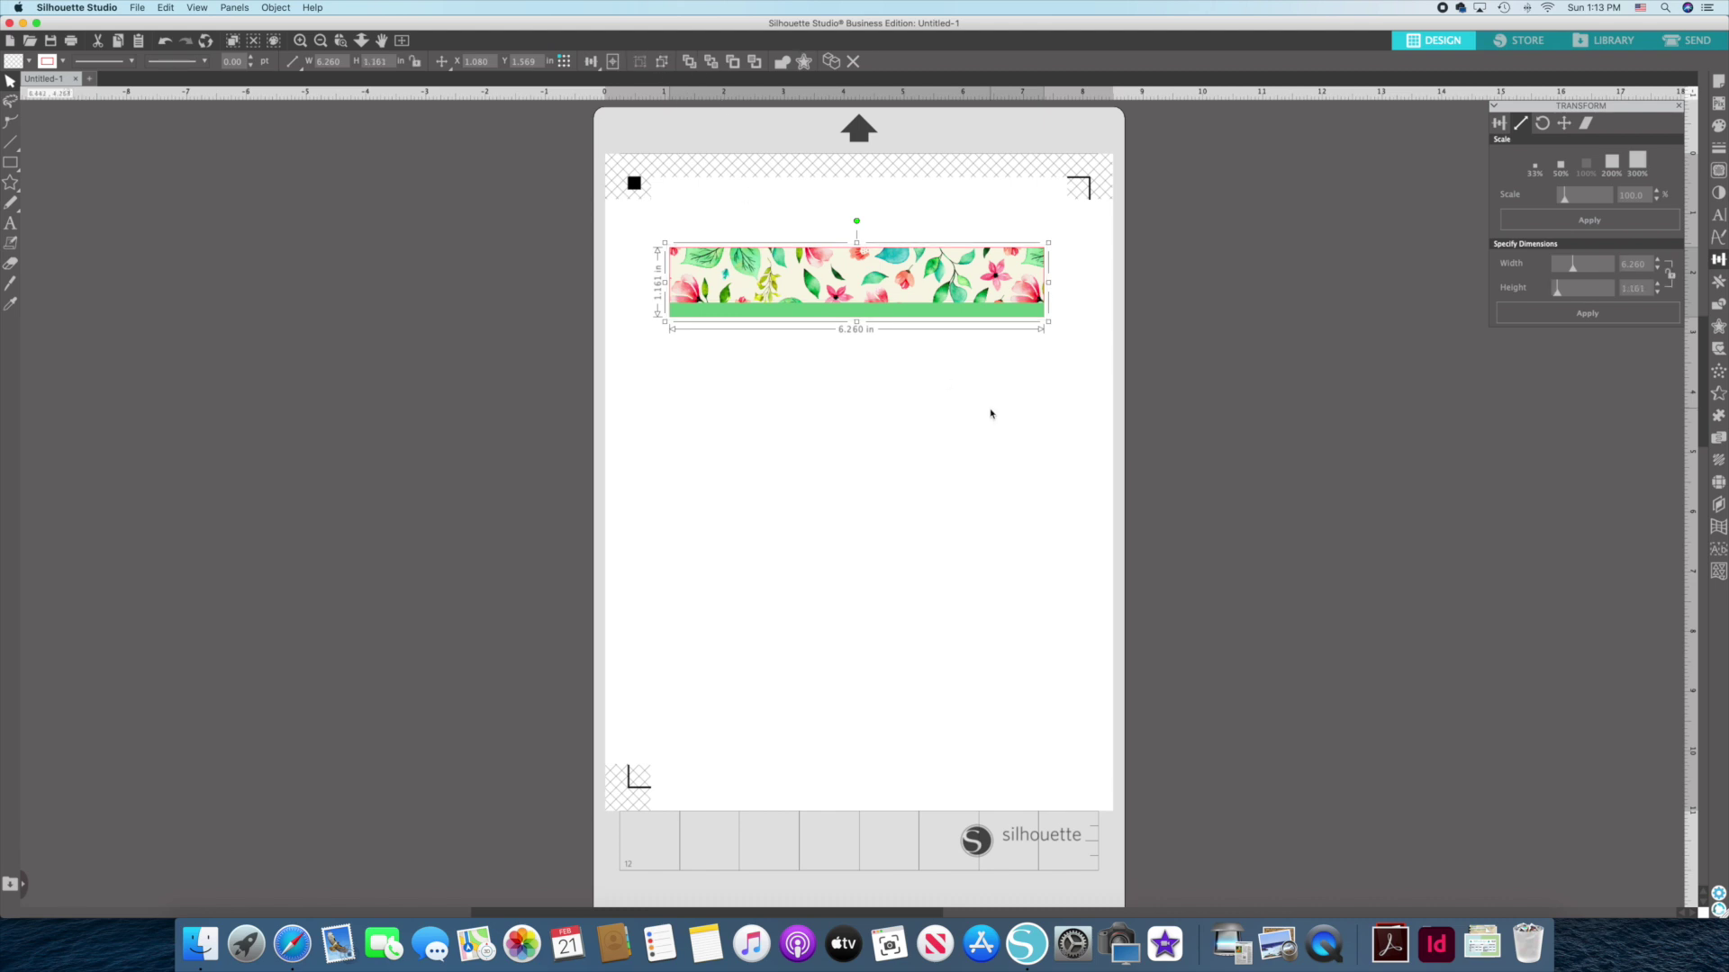
left_click(973, 410)
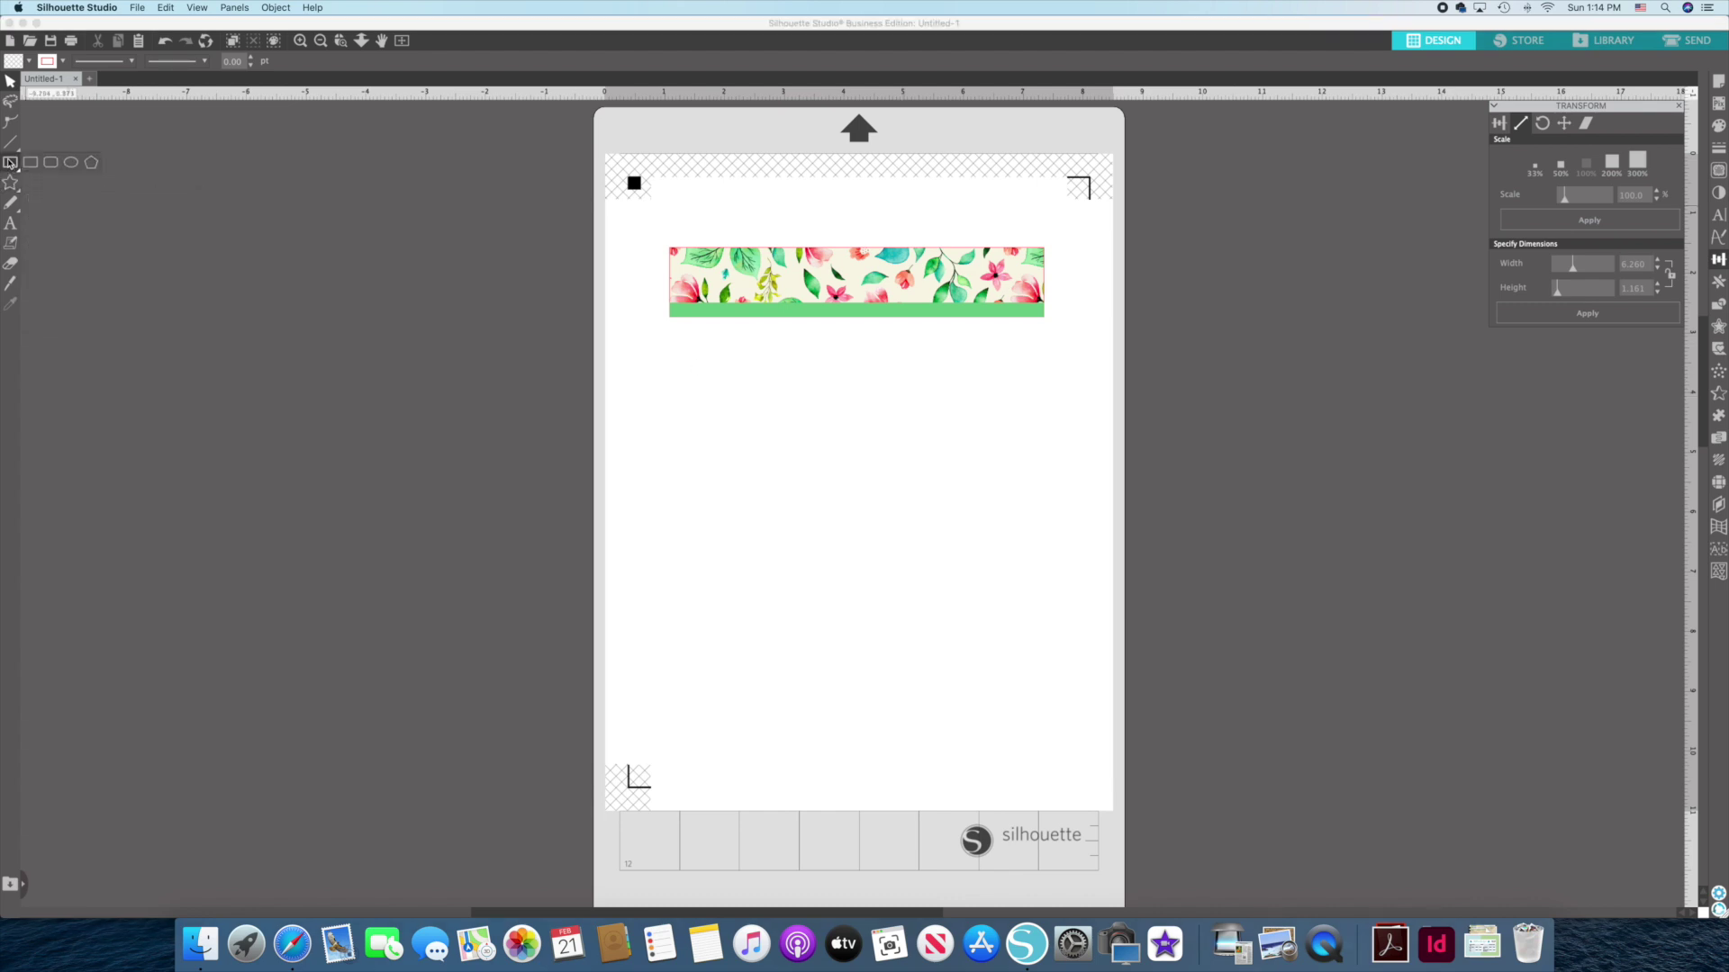
Draw another rectangle just below the banner and set it to 6.260 in wide and 0.236 in high.
left_click(31, 162)
mouse_move(669, 335)
left_mouse_down()
mouse_move(1116, 387)
mouse_move(1050, 375)
mouse_move(1045, 351)
left_mouse_up()
left_click(10, 81)
left_click(1635, 264)
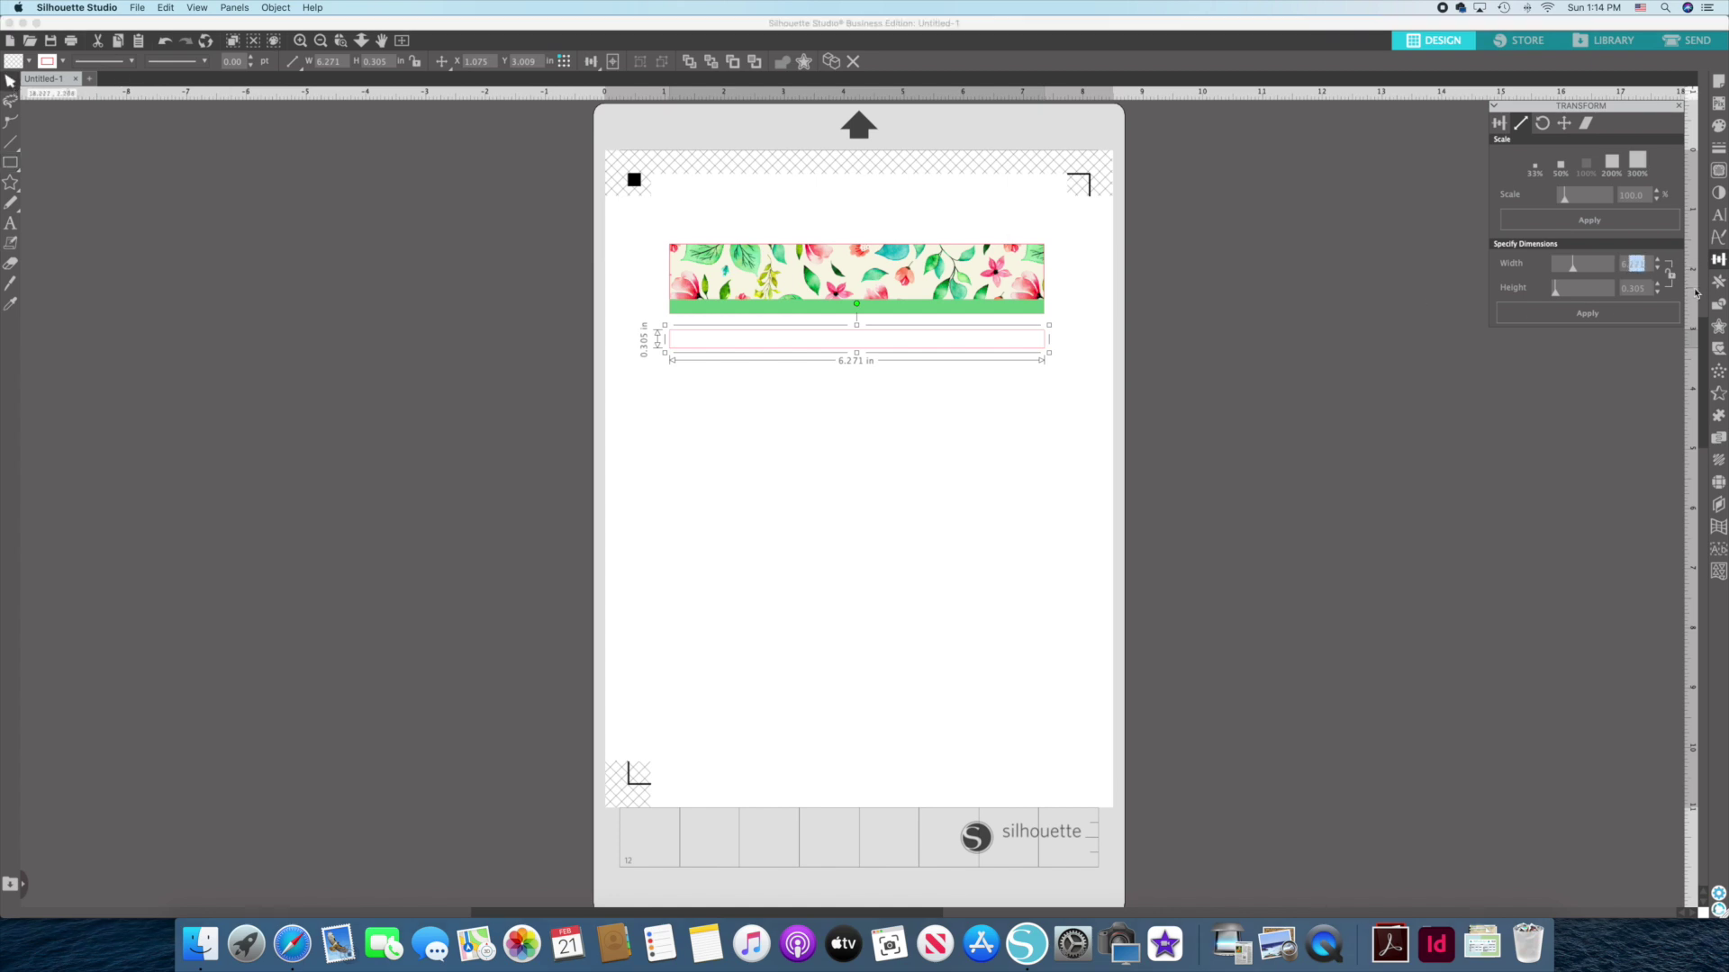
type("260")
left_click_drag(1647, 288, 1630, 288)
type("236")
left_click(1588, 313)
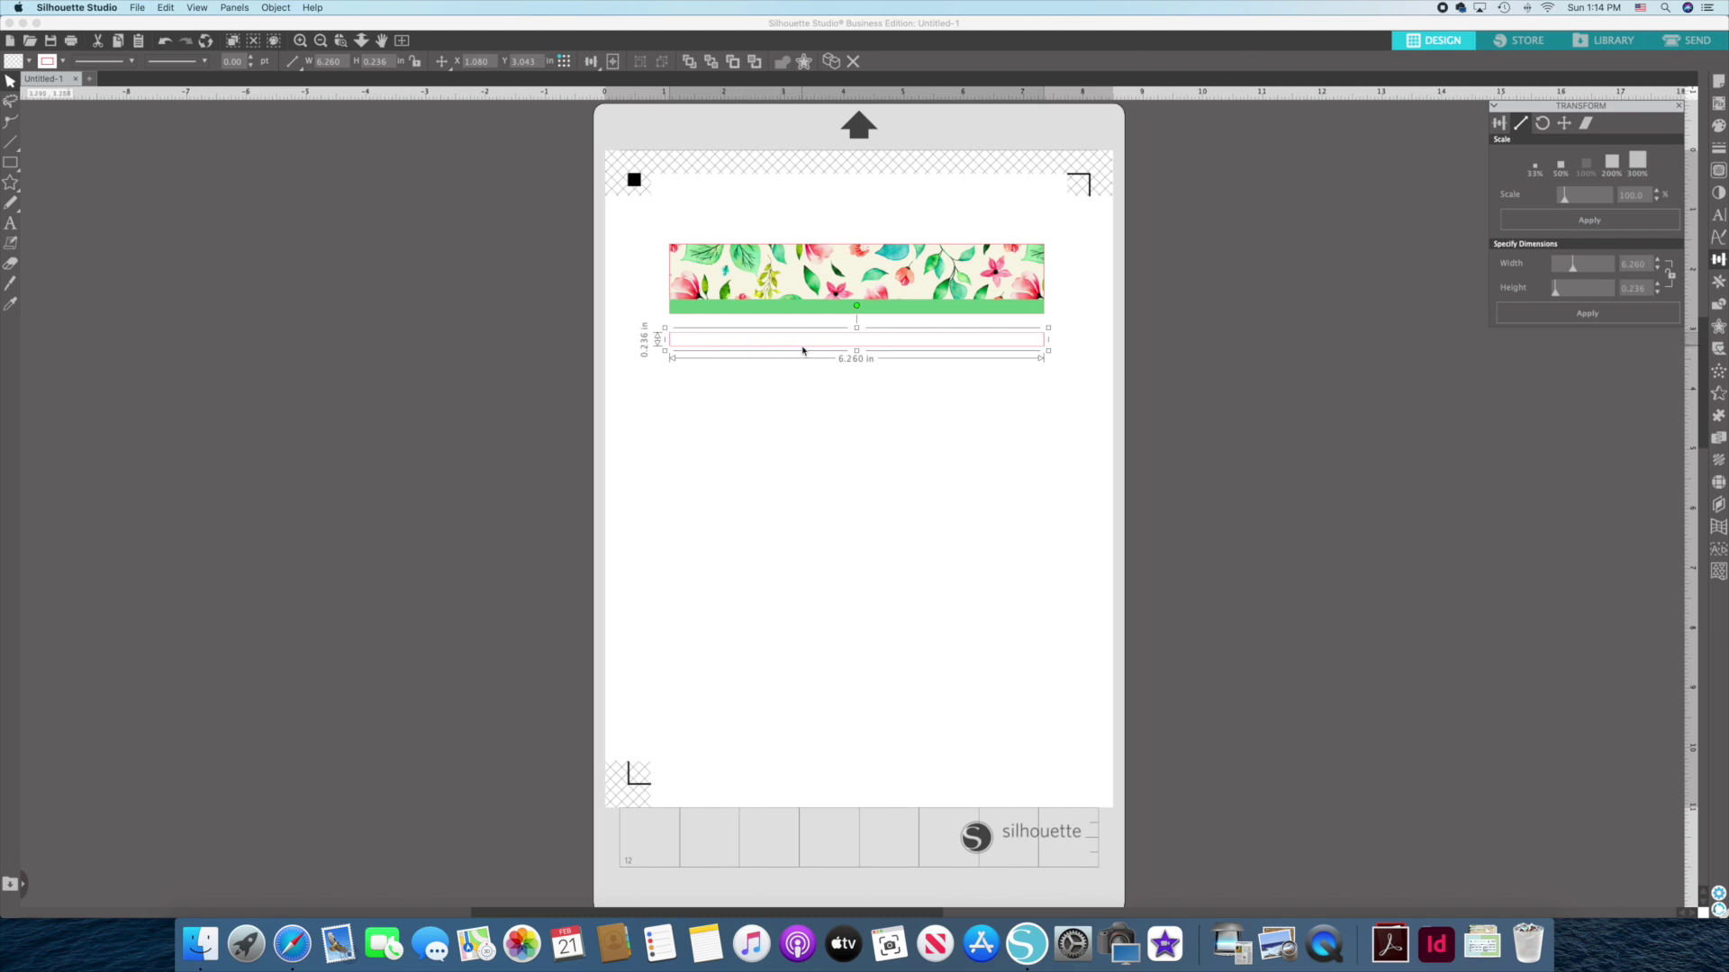
Fill the new separate strip with the same green as the banner's strip.
left_click(28, 62)
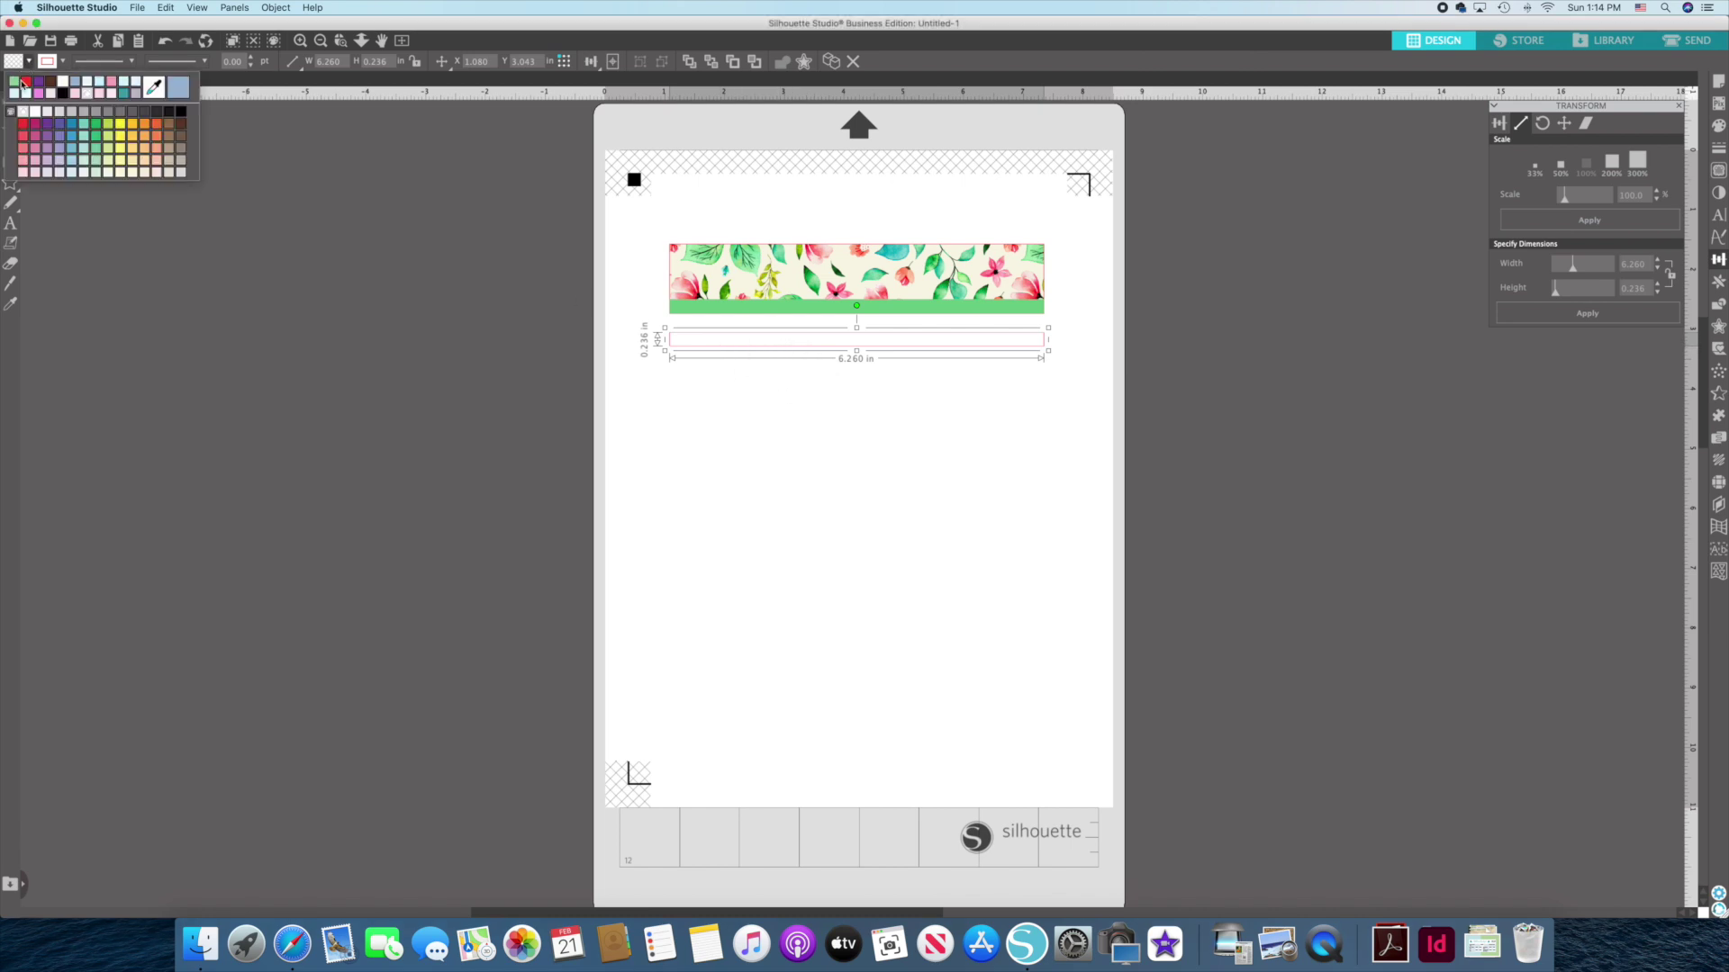
left_click(14, 82)
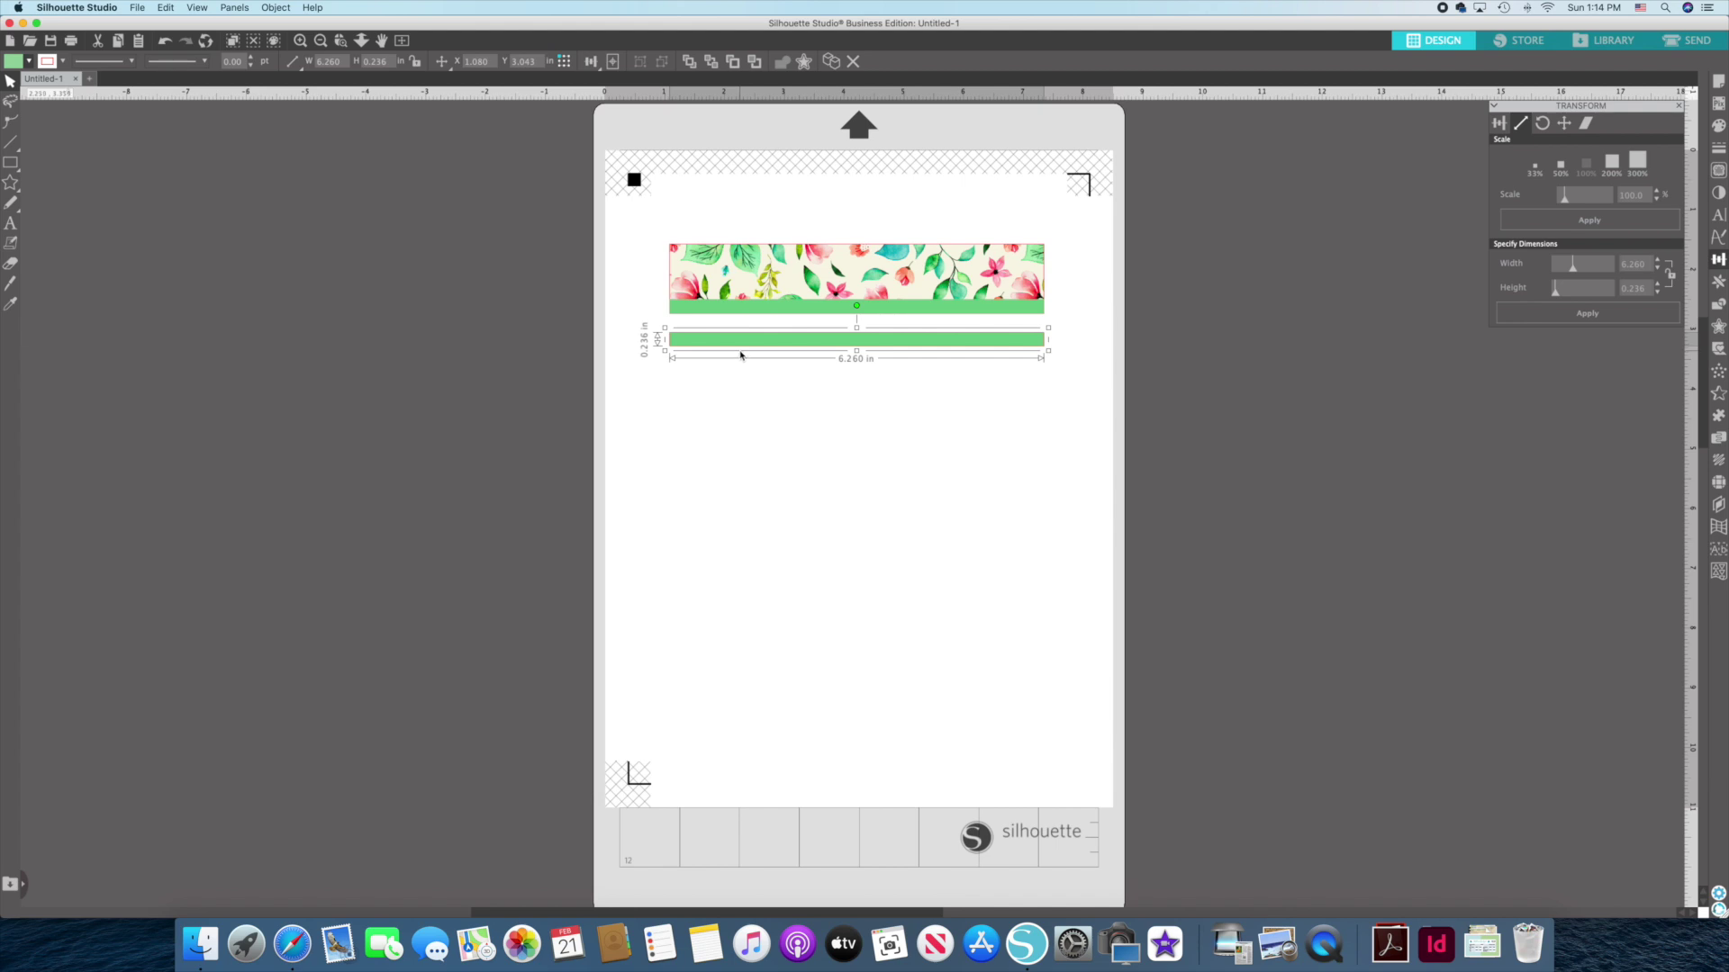
left_click_drag(743, 353, 744, 352)
left_click(880, 448)
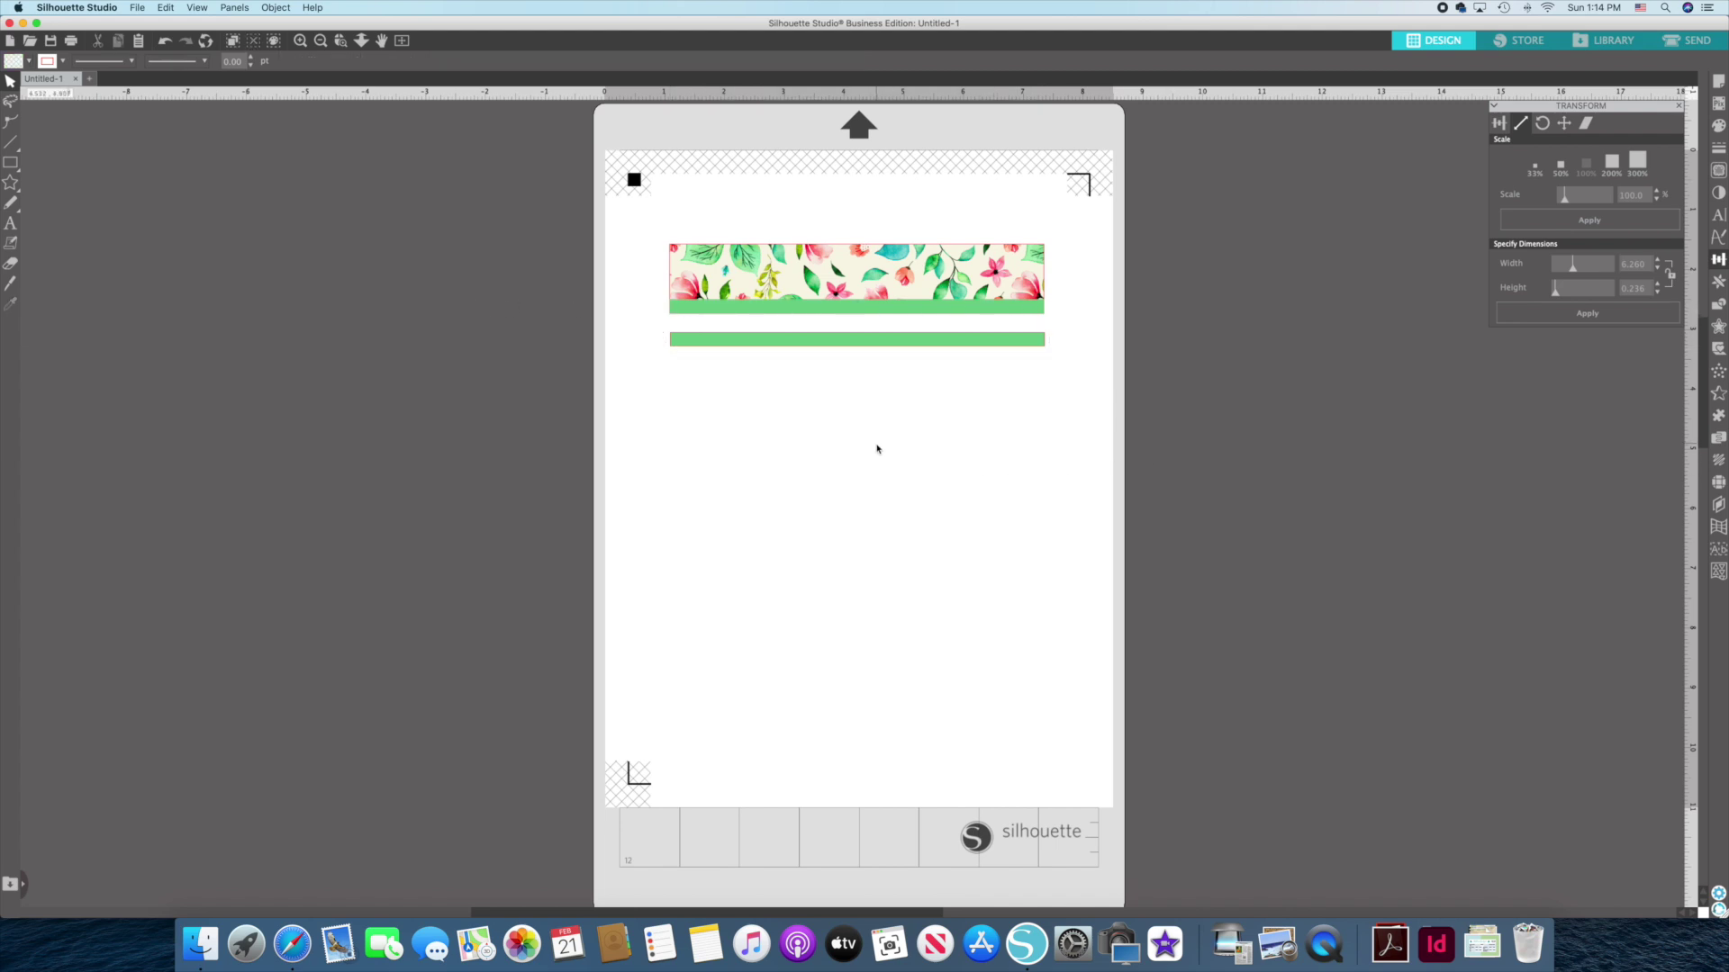
Add the text "Wednesday" on the empty page area below the green strips.
left_click(12, 224)
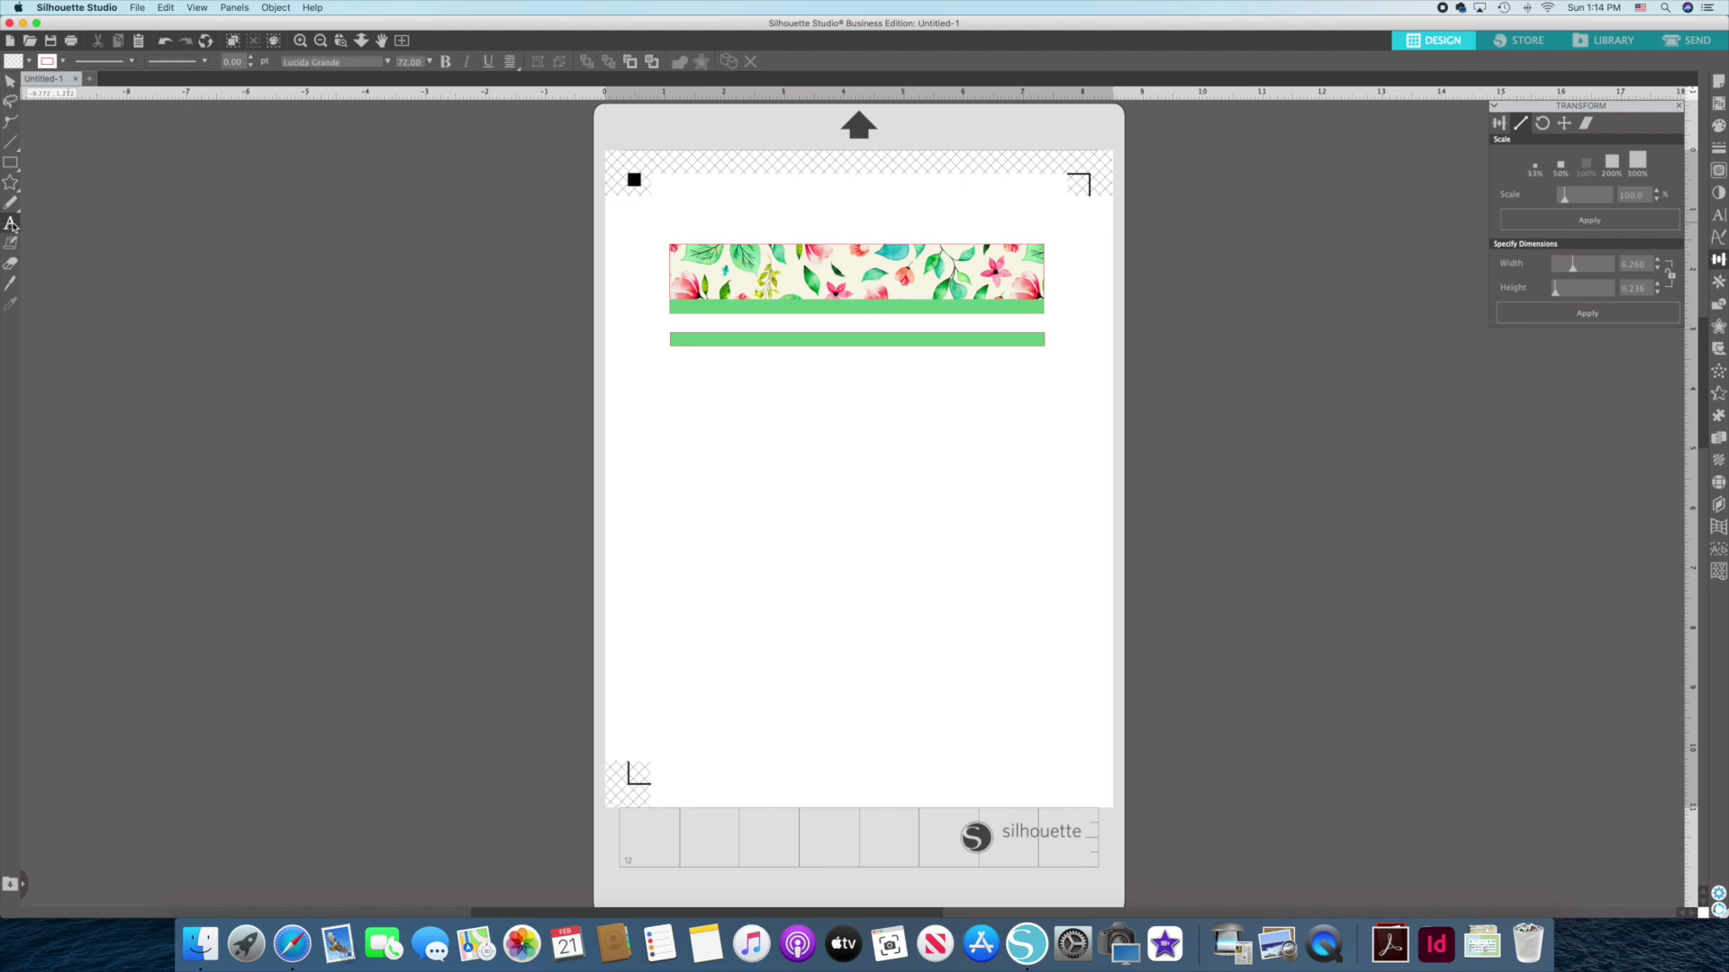
left_click(722, 418)
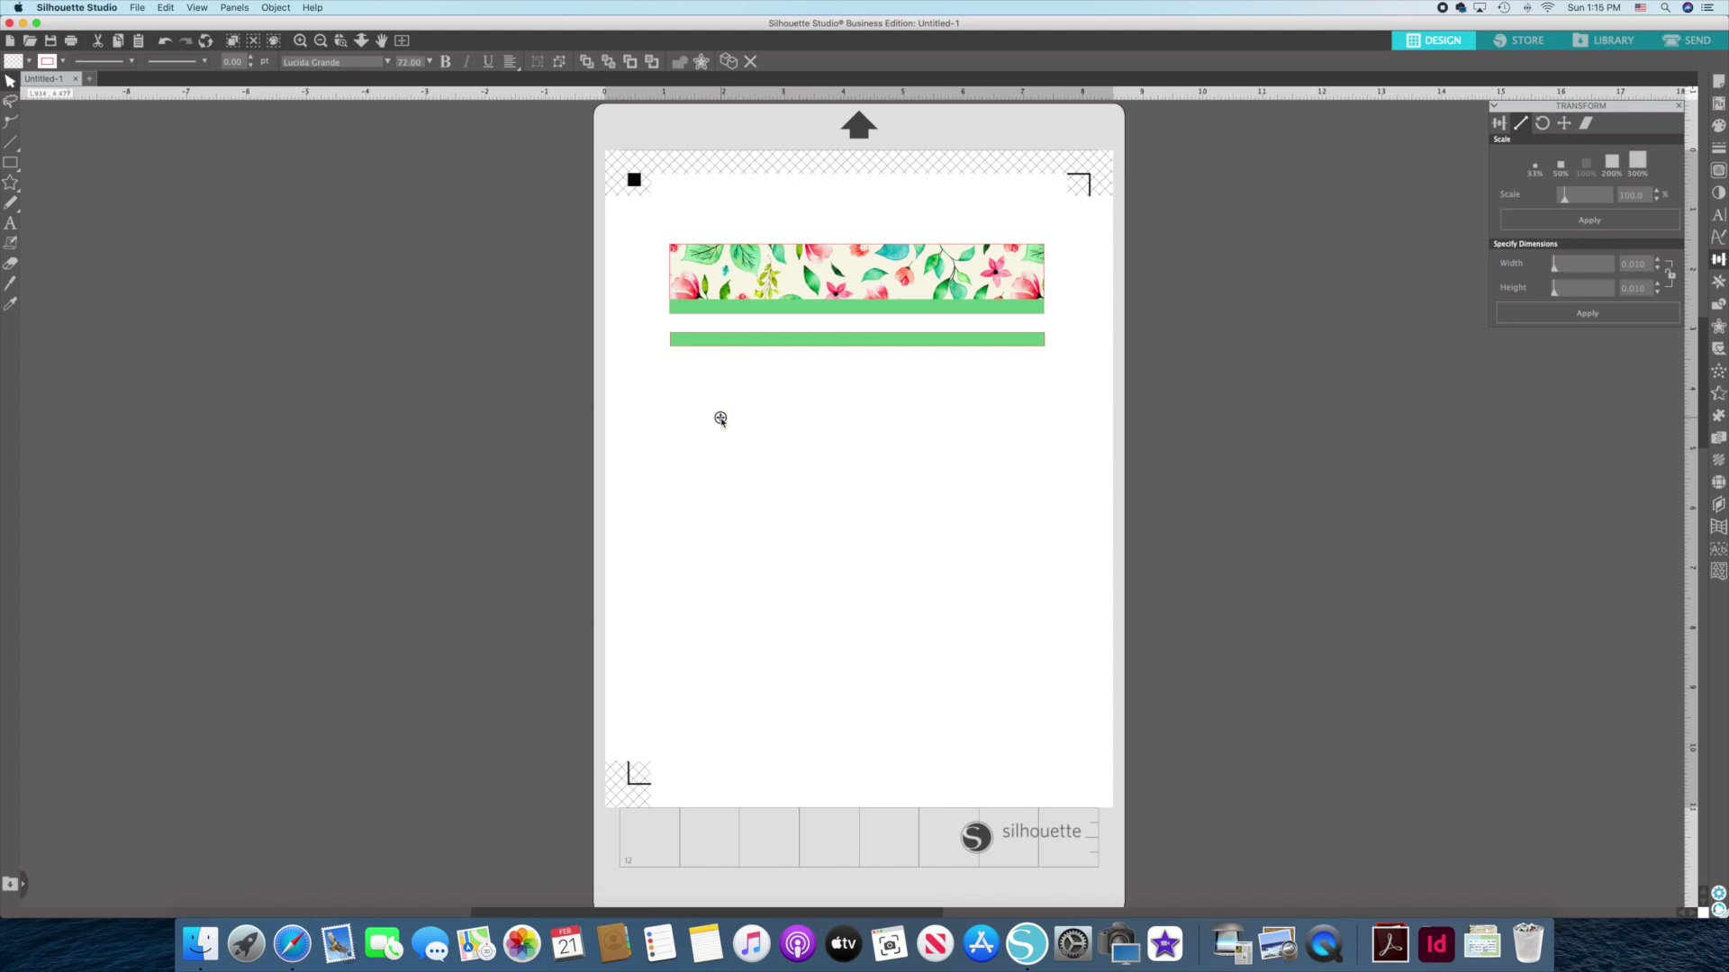
type("Wed")
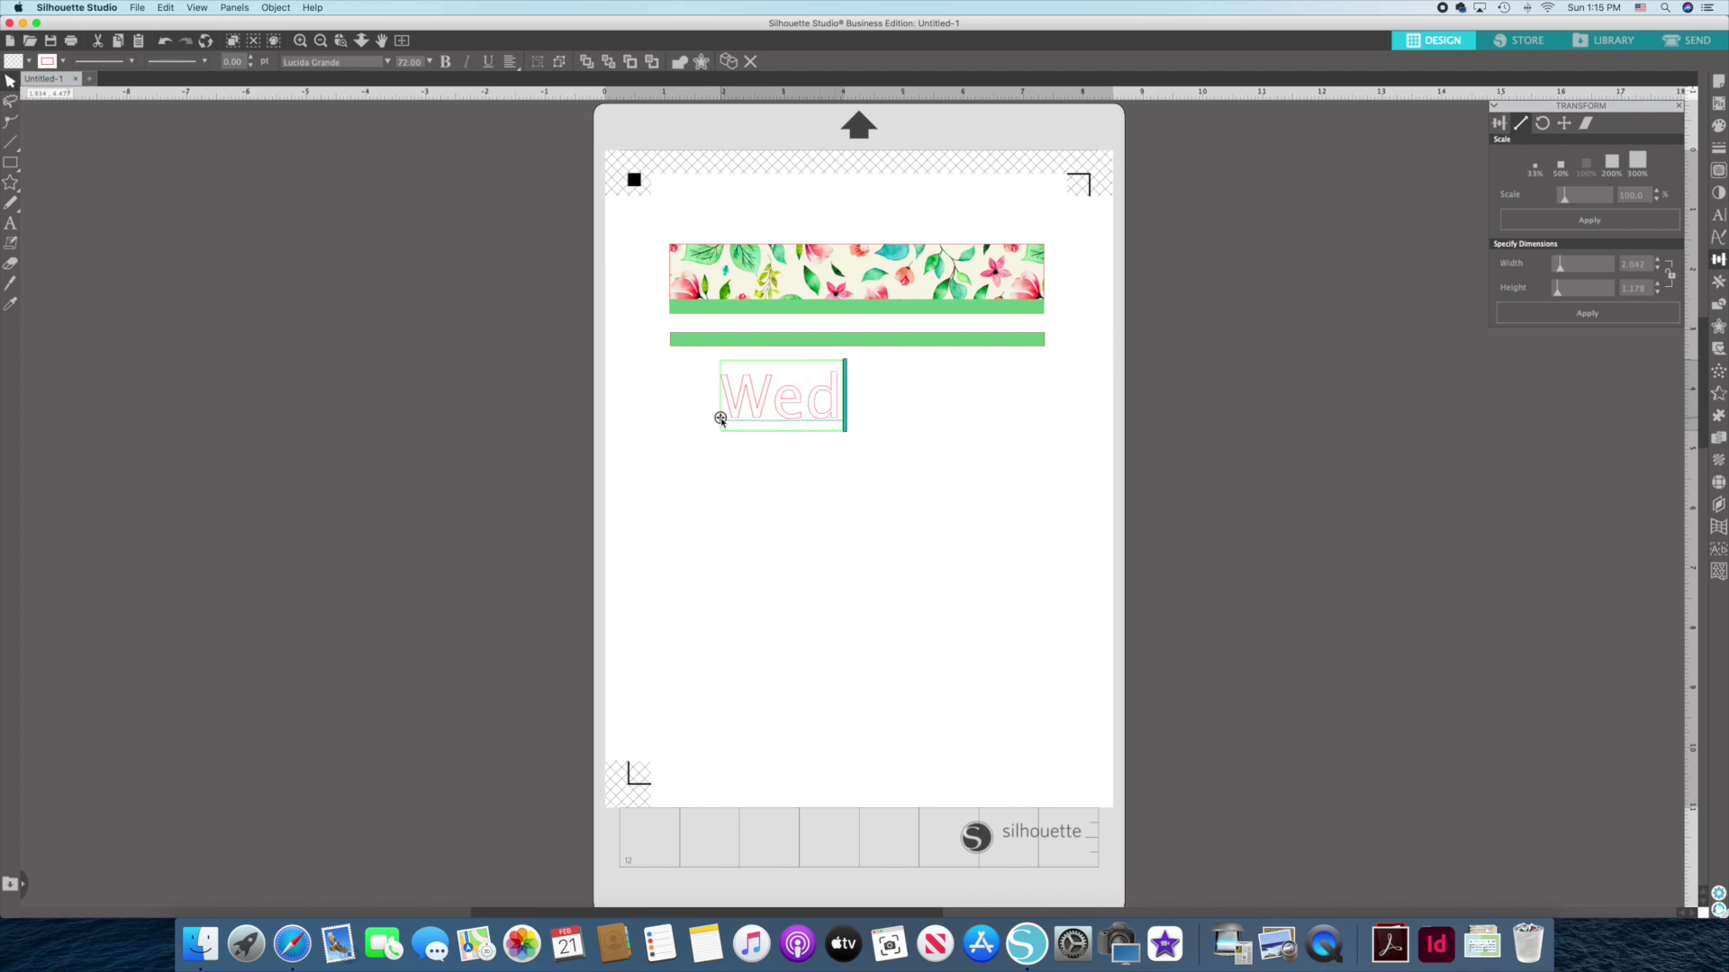
type("nesday")
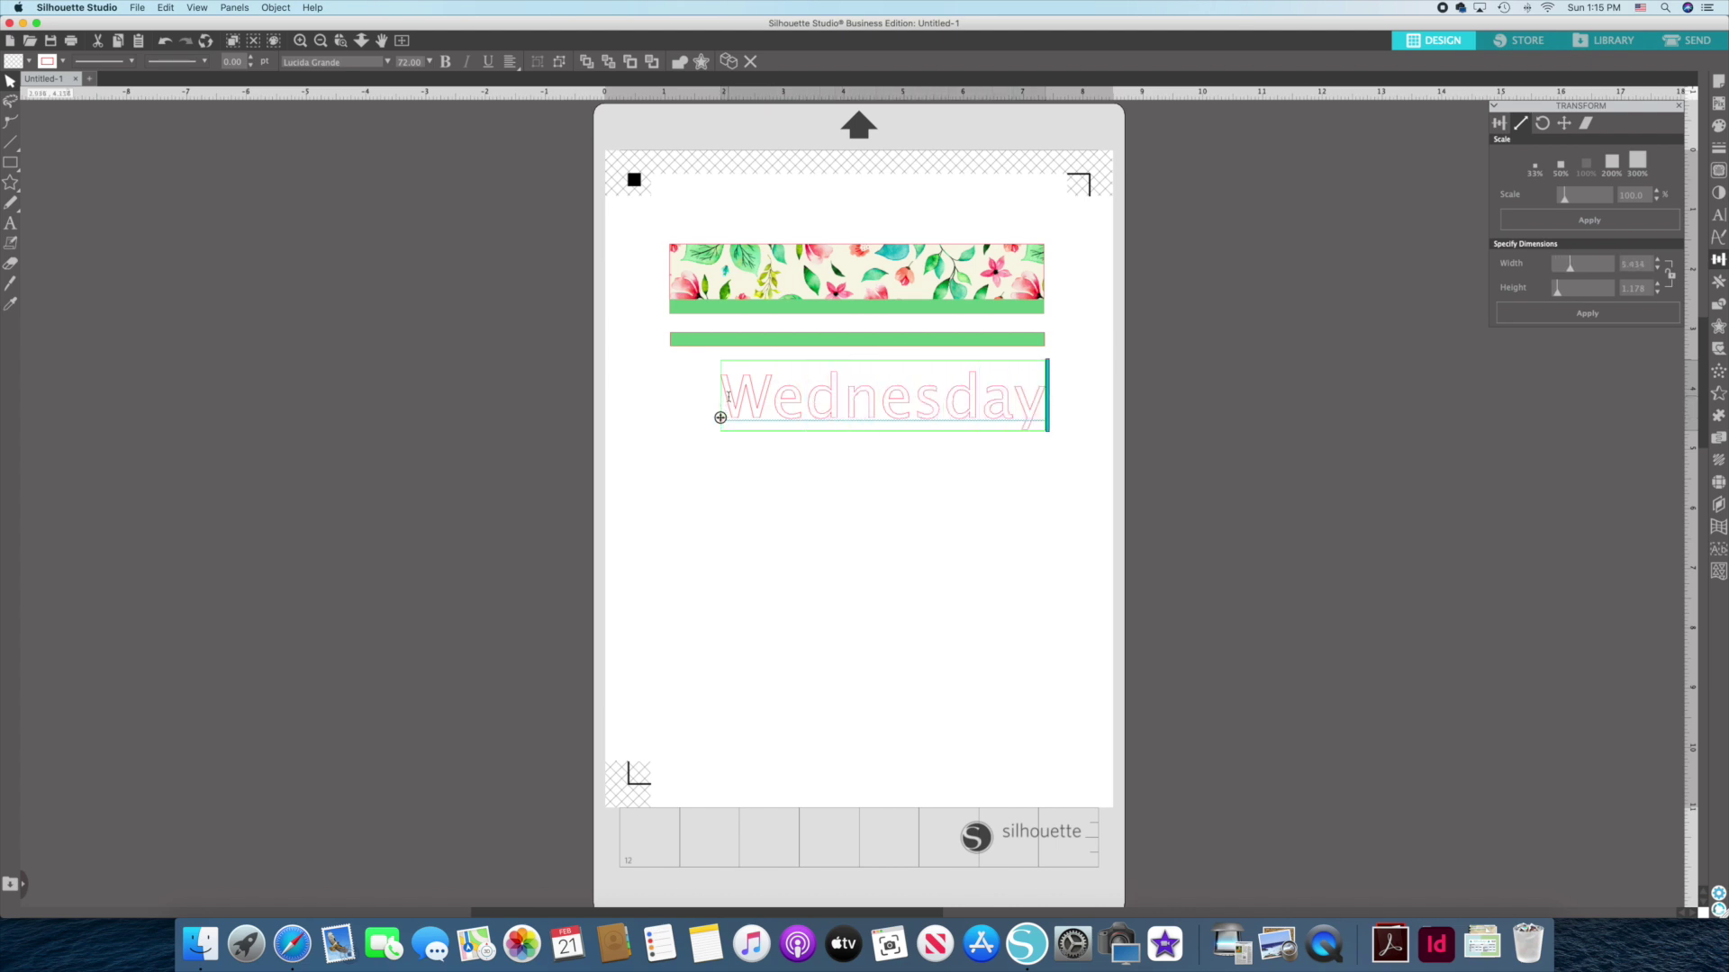
Set both the fill and the outline color of the Wednesday text to white.
left_click_drag(722, 419, 1068, 411)
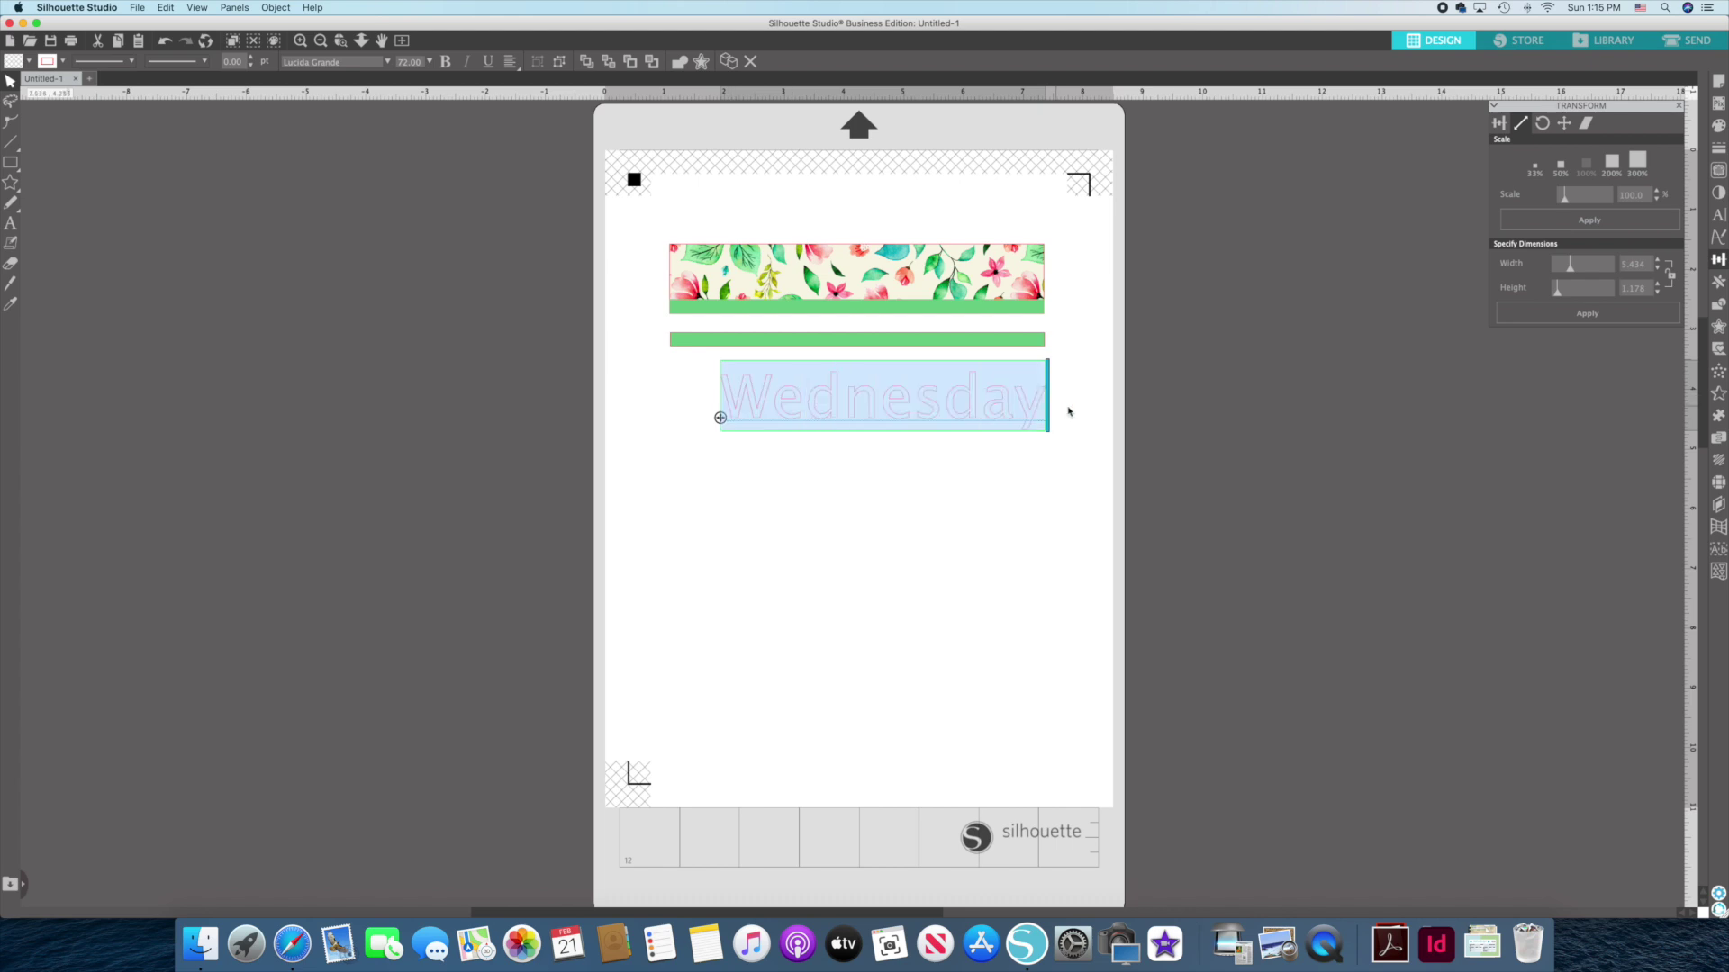
left_click(29, 62)
left_click(35, 112)
left_click(64, 62)
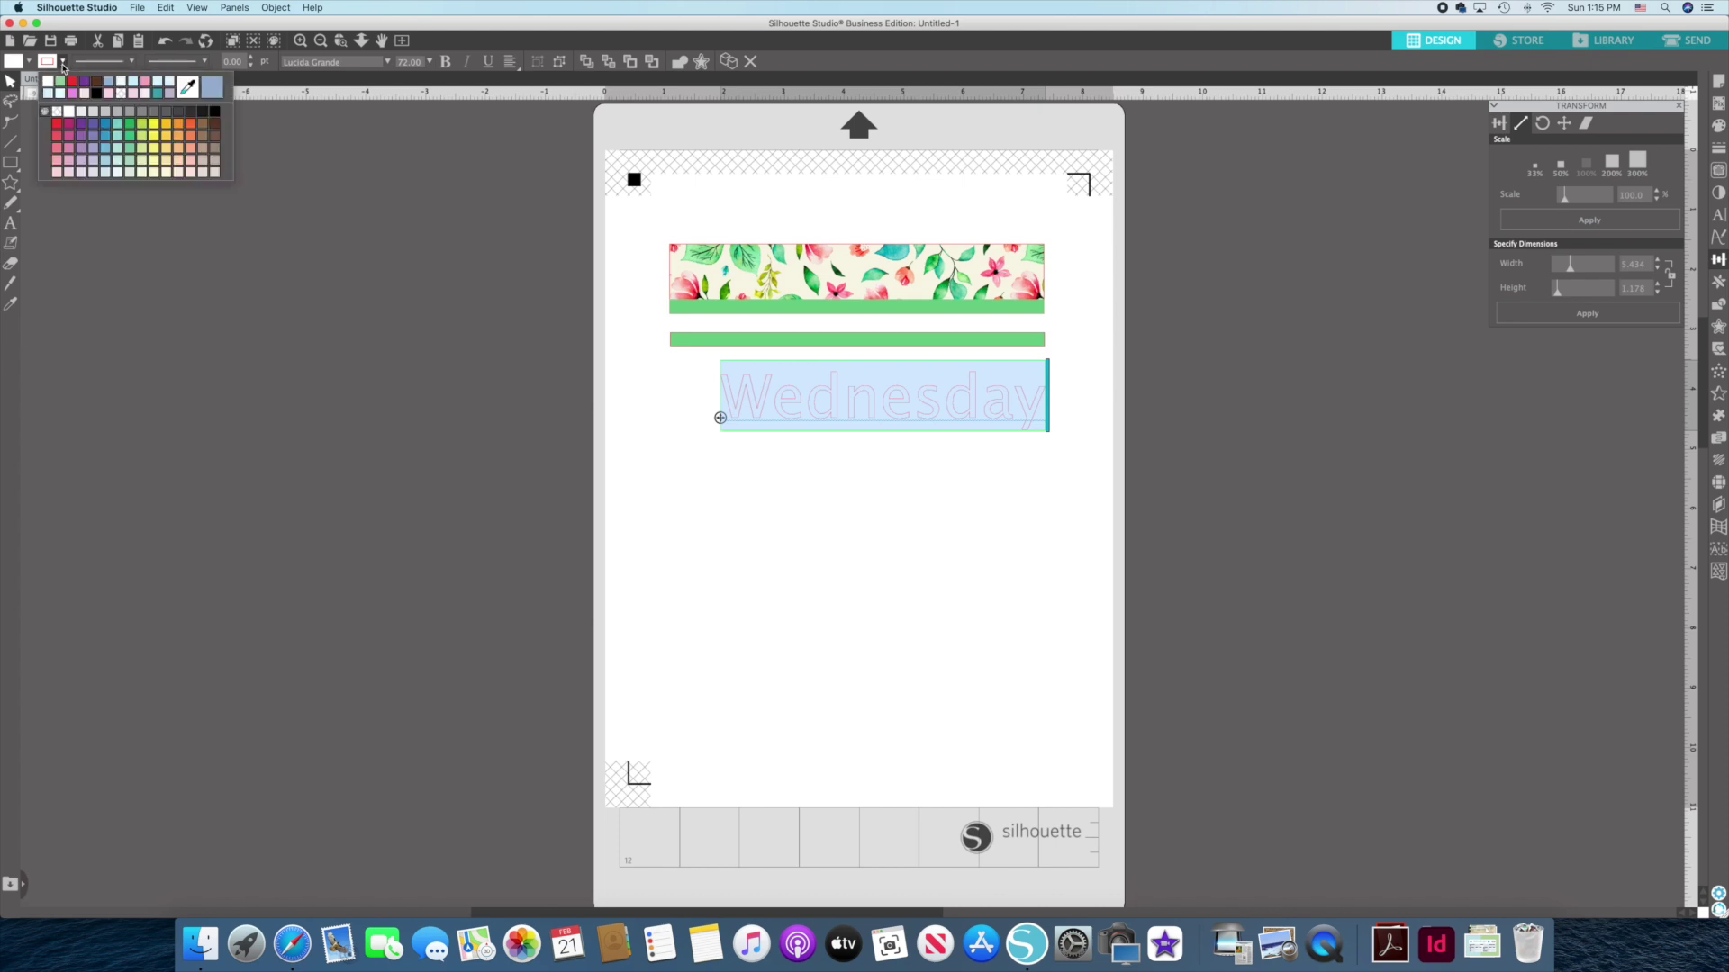
left_click(66, 115)
left_click(663, 409)
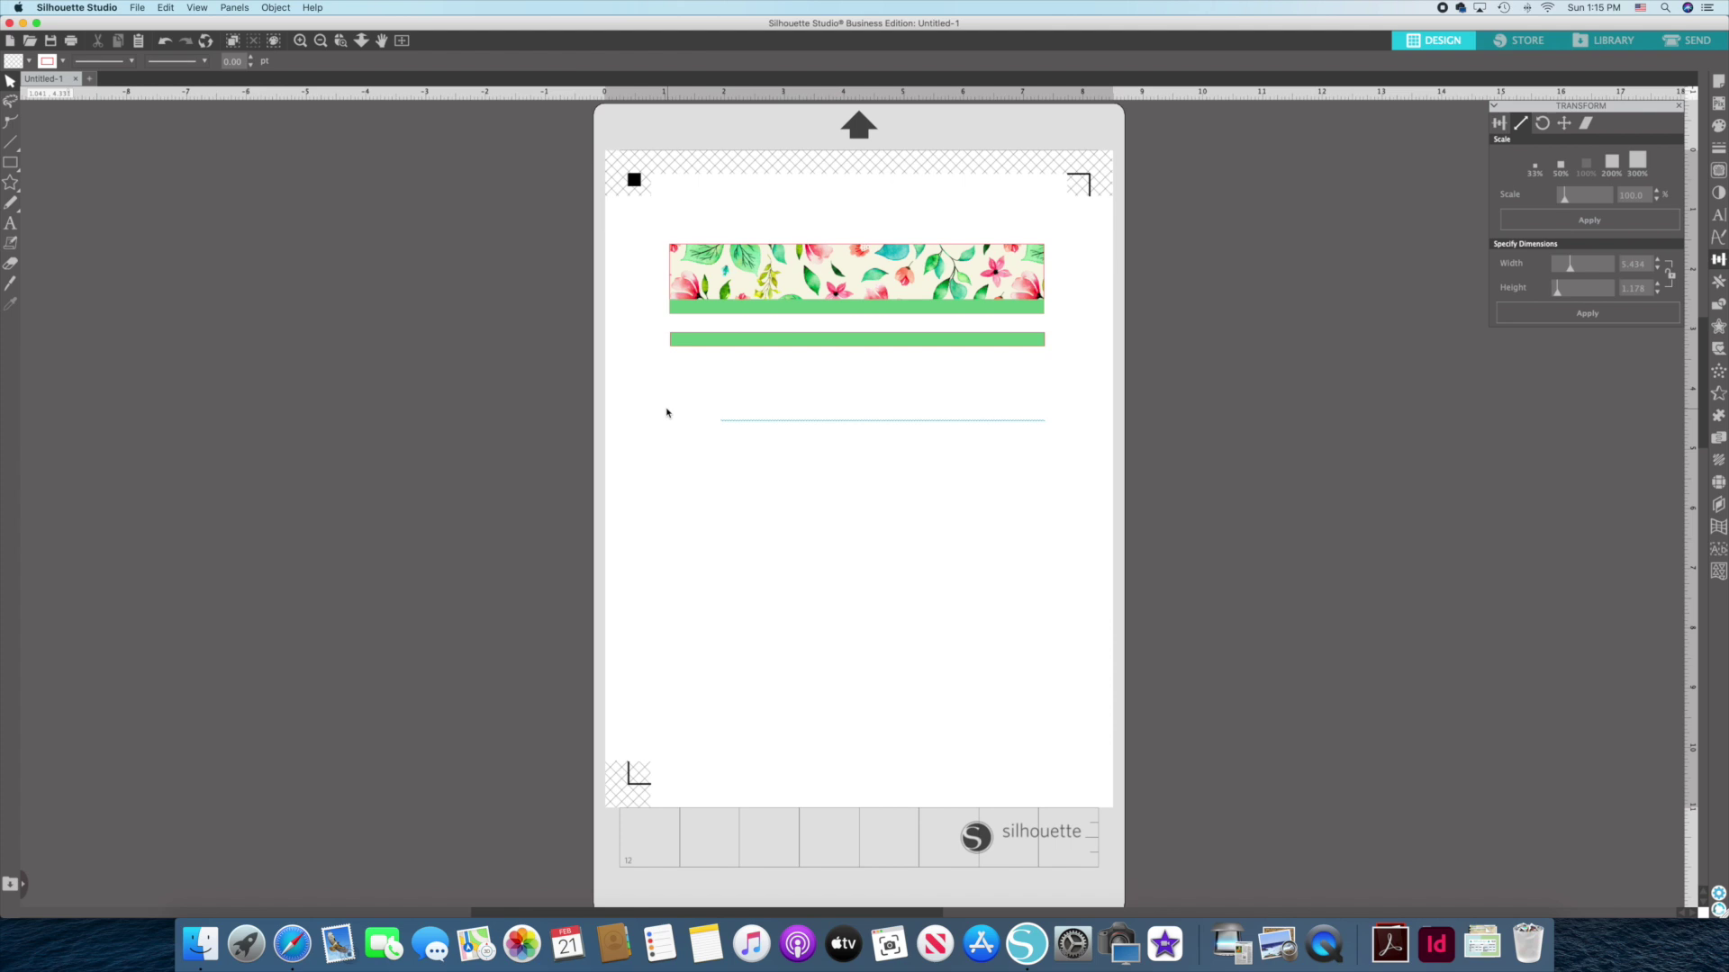
Shrink the Wednesday text to about 1.22 by 0.26 in and place it at the left end of the banner's green strip.
left_click_drag(771, 410, 716, 318)
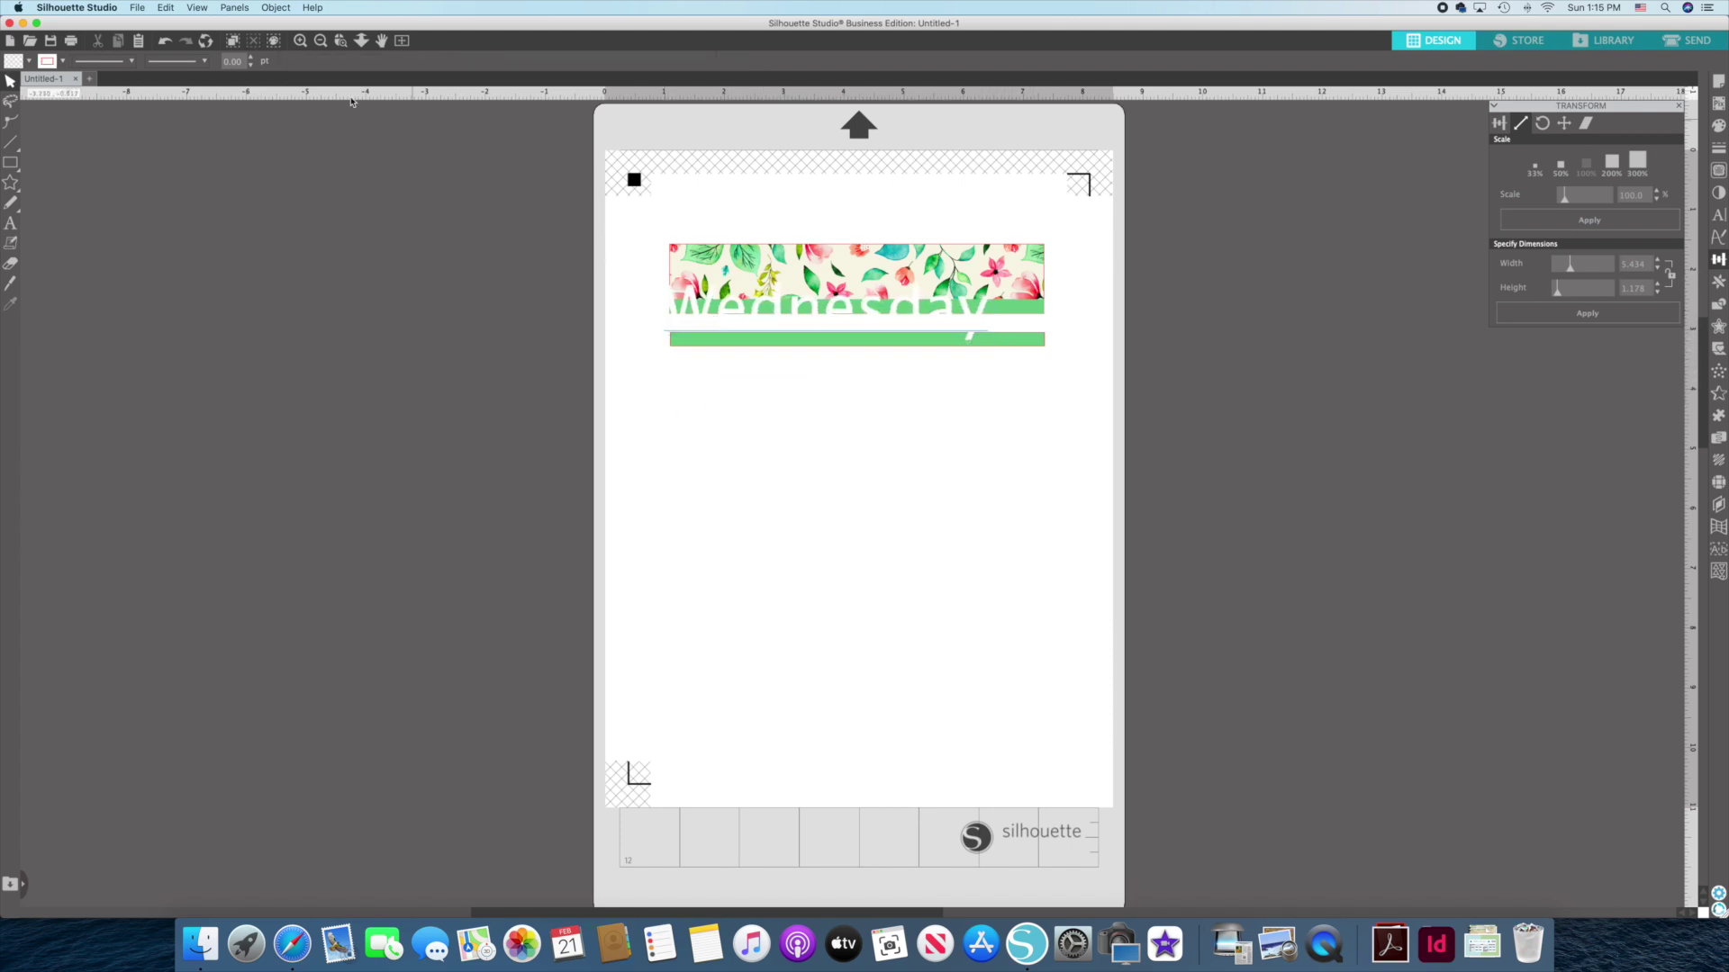
left_click(299, 40)
scroll(463, 285, "up", 5)
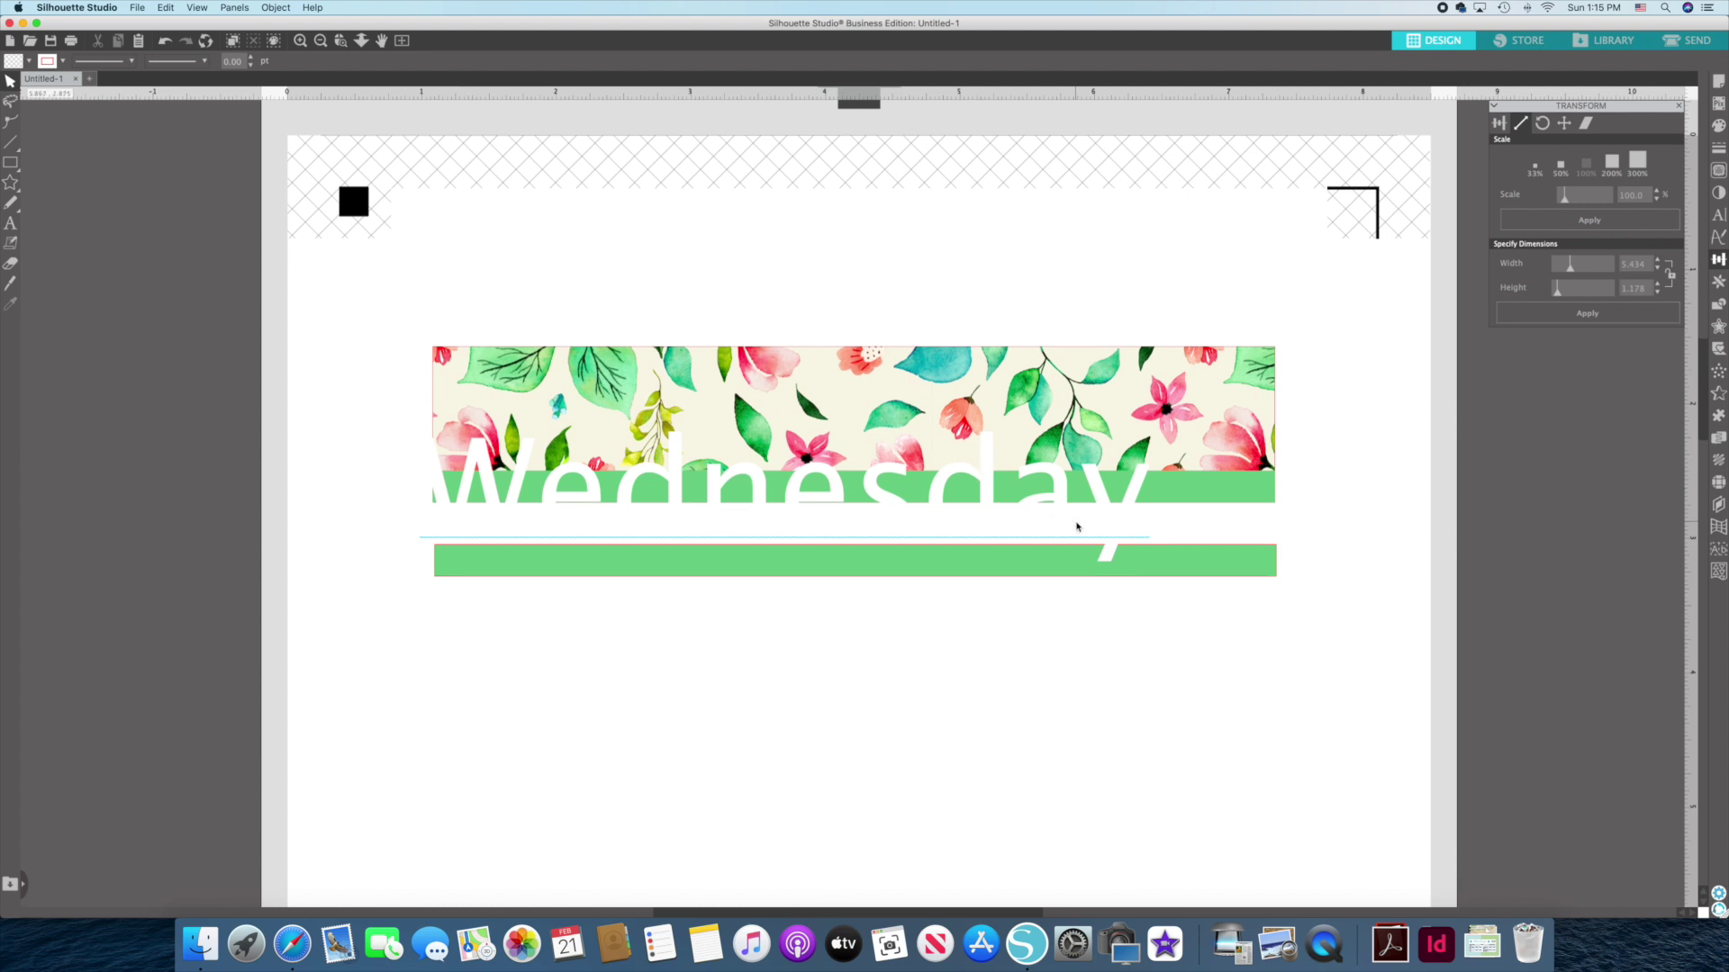
left_click(1117, 533)
left_click_drag(1148, 571, 564, 525)
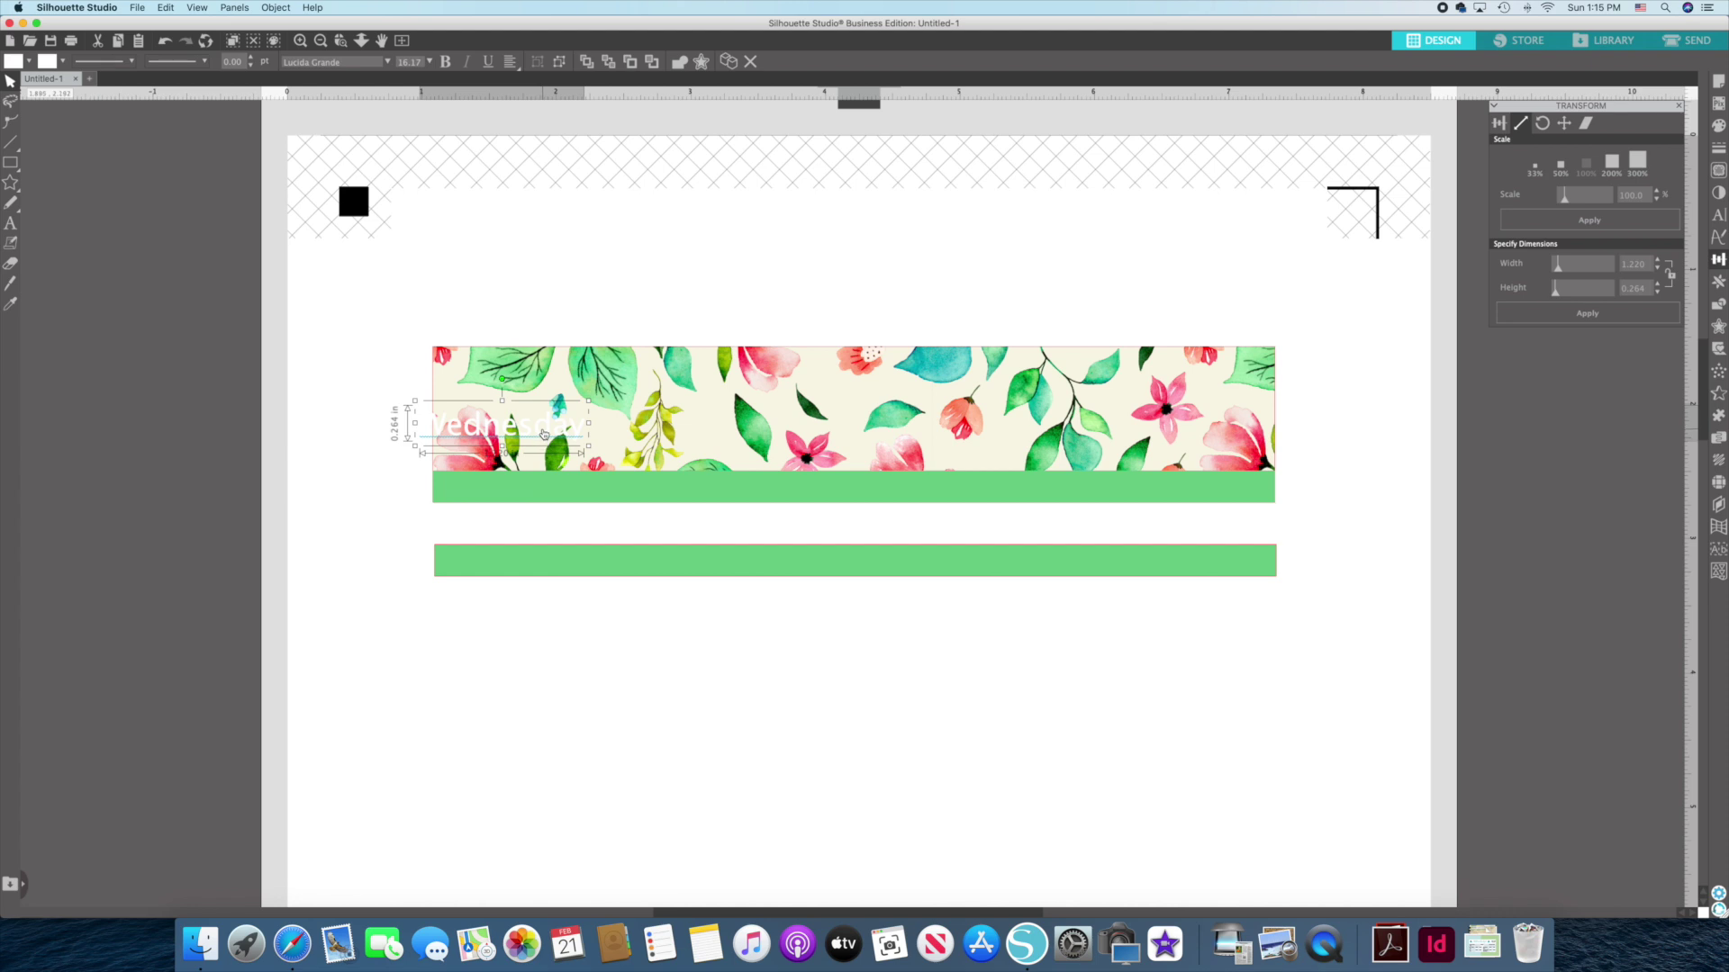
left_click_drag(544, 434, 570, 492)
left_click(766, 527)
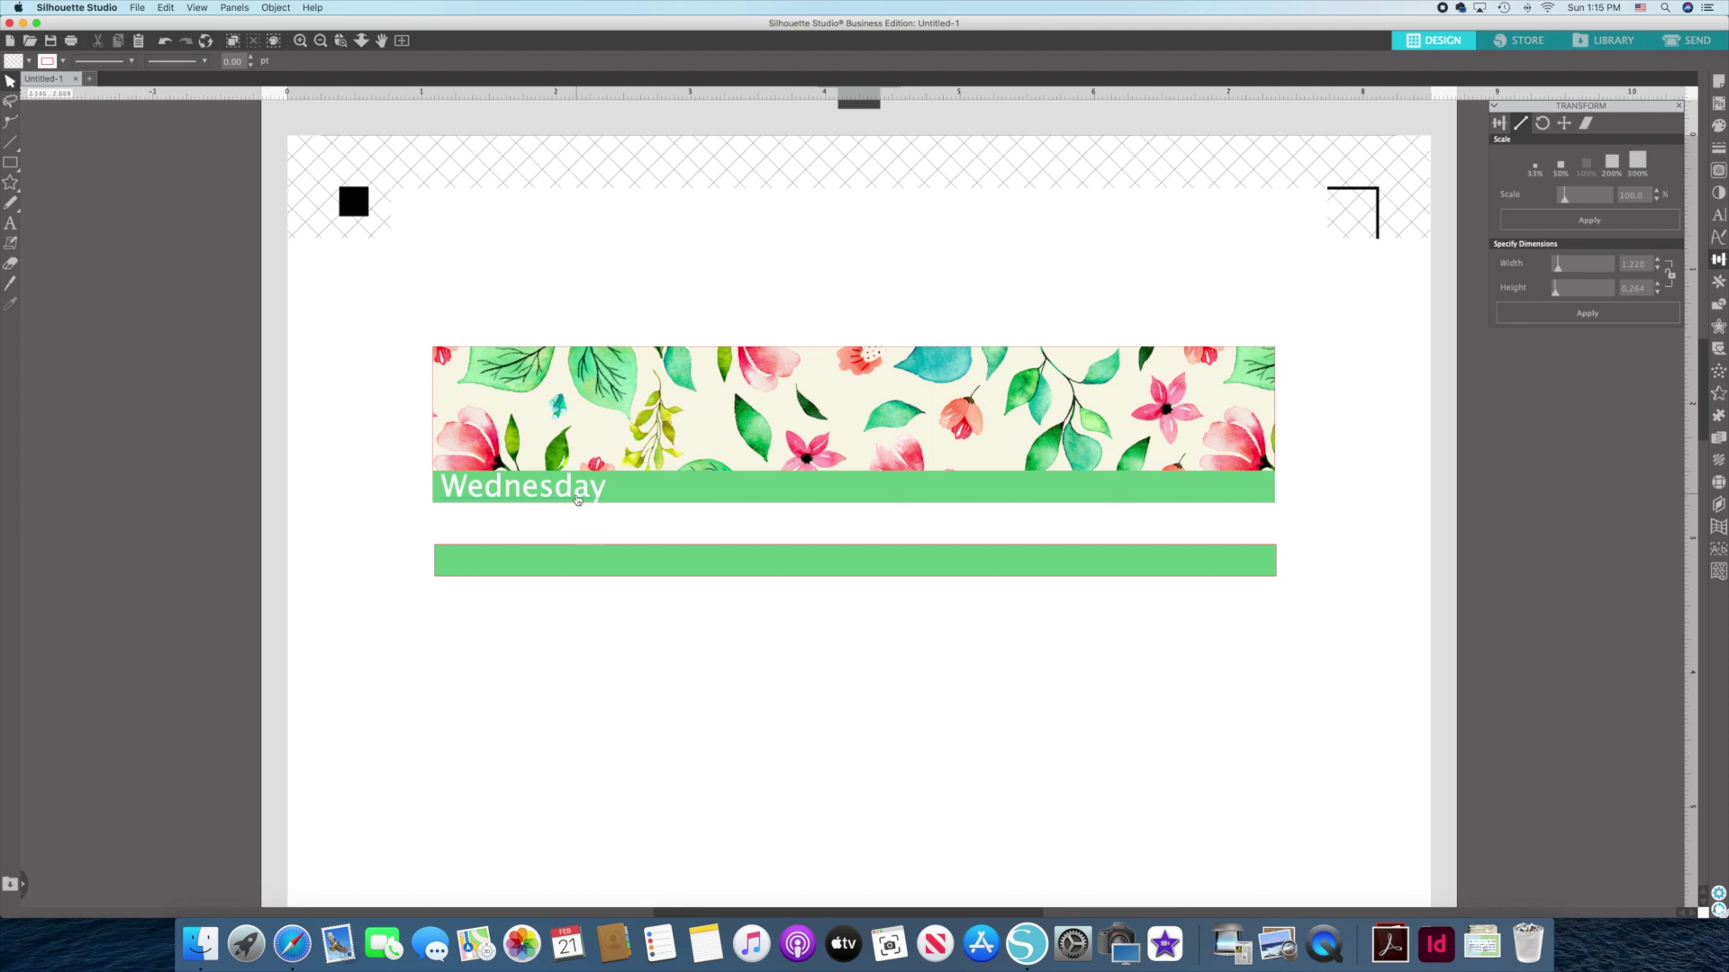
Draw a thin rectangle about 0.055 in high under the Wednesday text and set its width to 1.574 in.
left_click(11, 163)
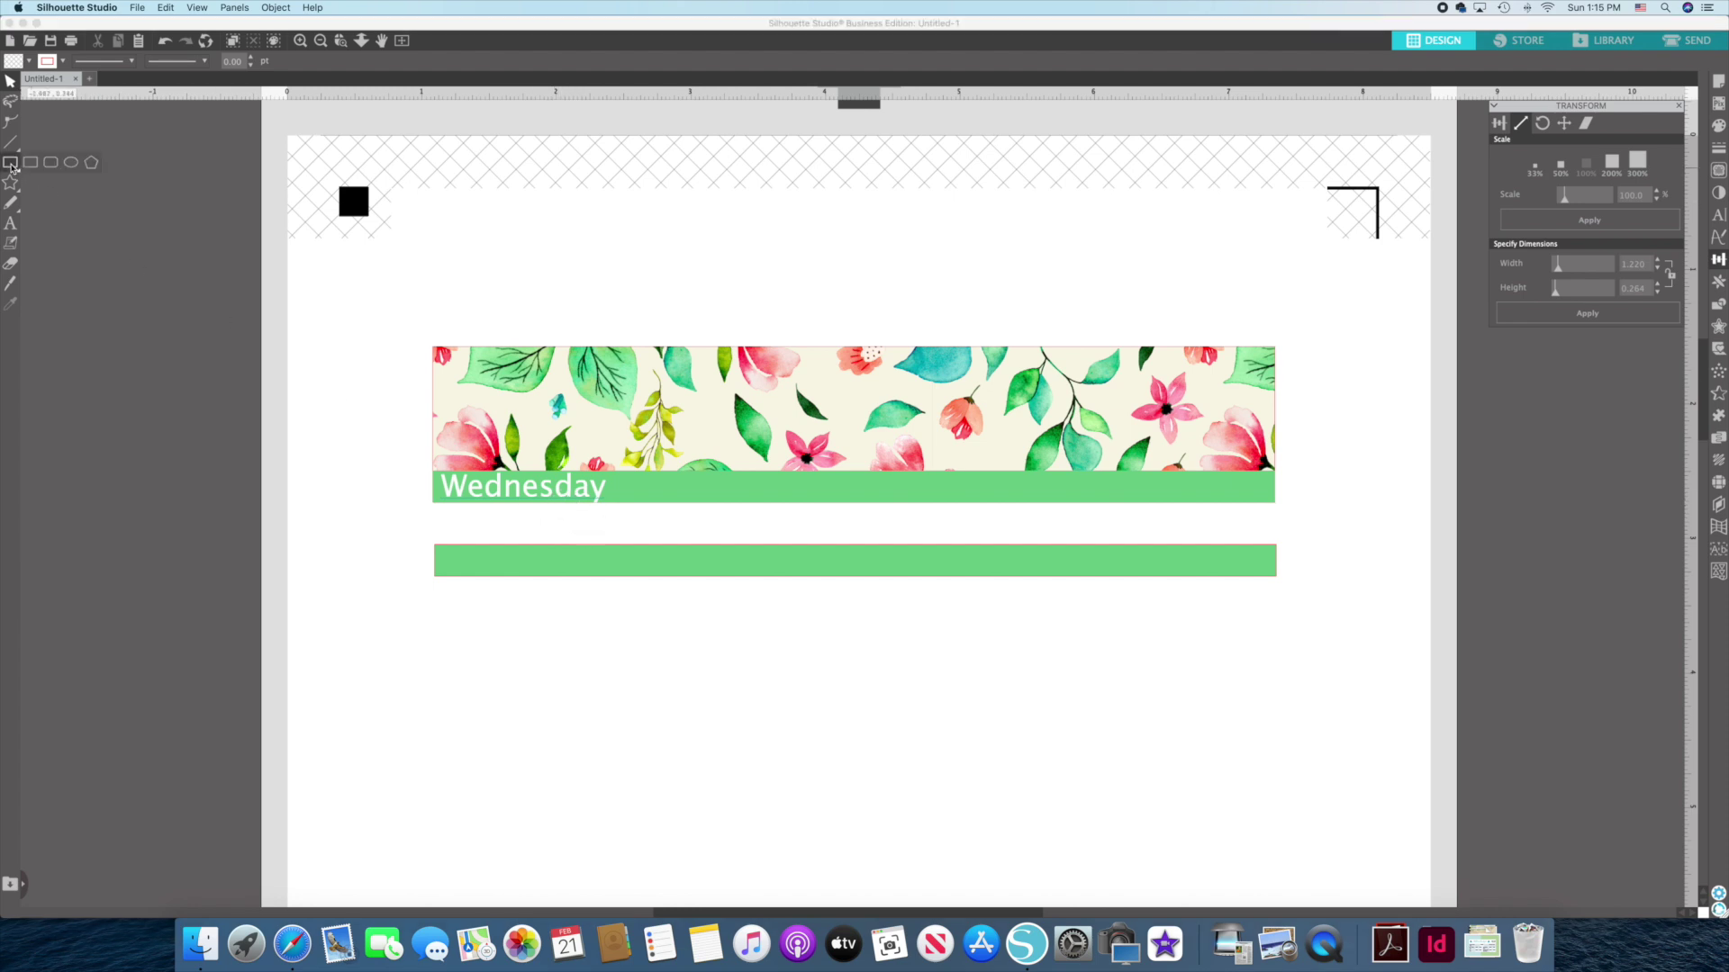
left_click_drag(433, 508, 620, 522)
left_click(11, 81)
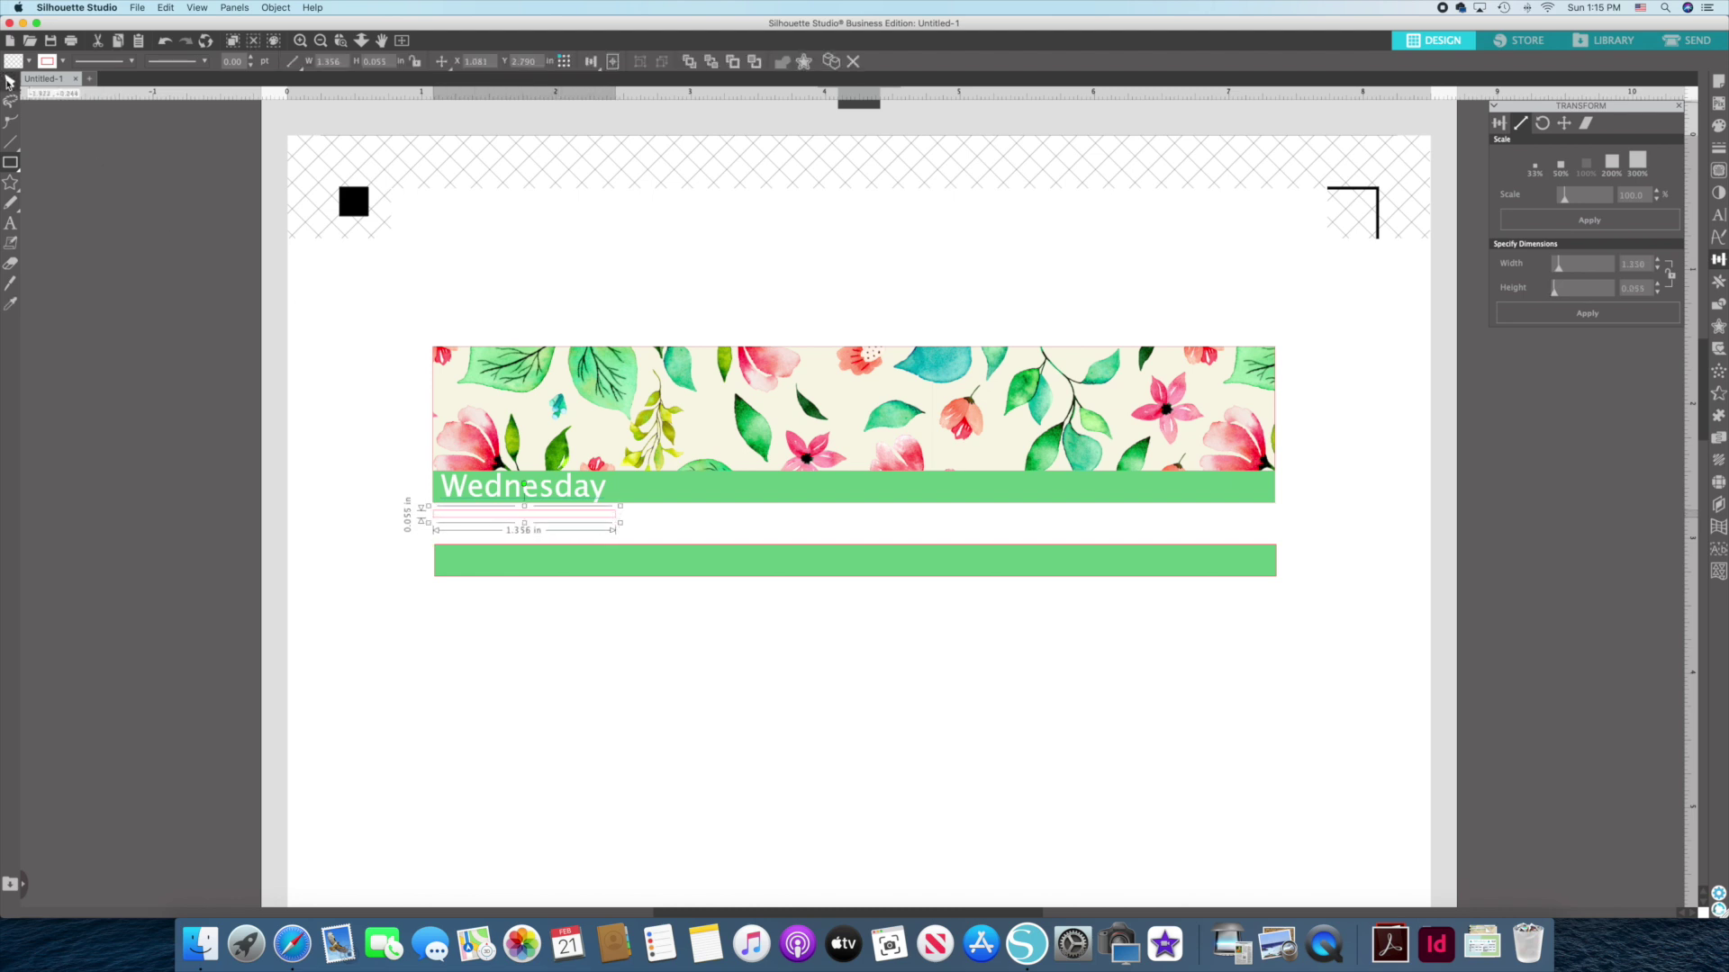
left_click_drag(1649, 267, 1616, 267)
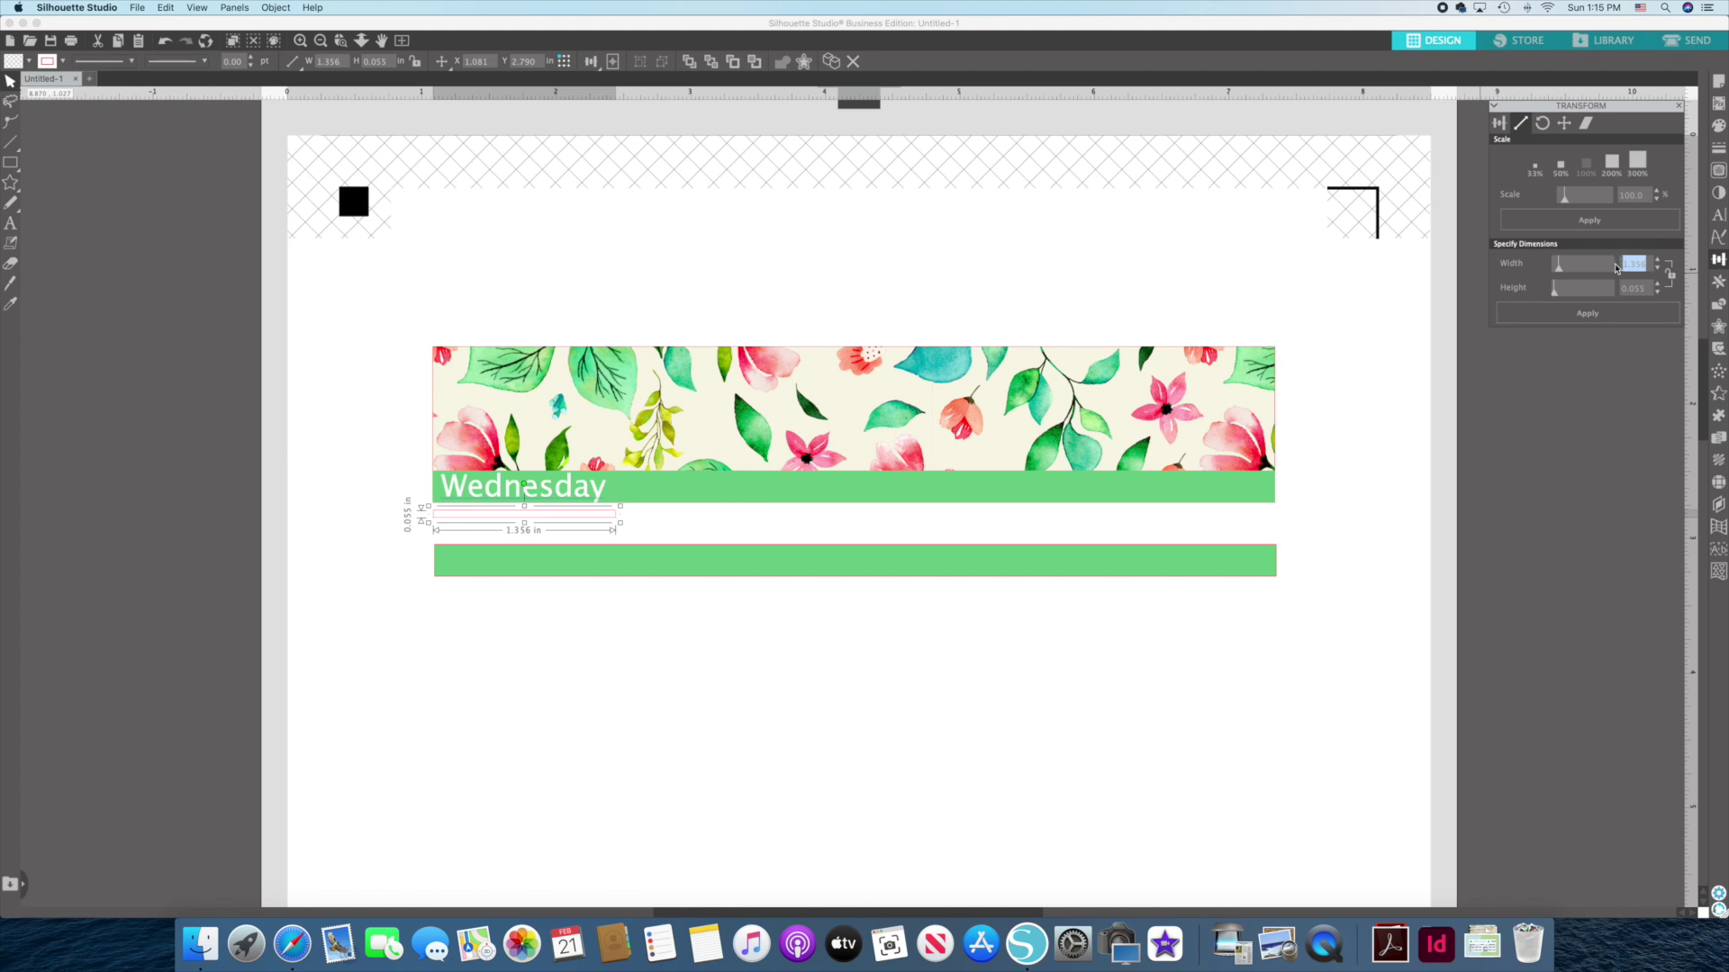
type("1")
left_click(1588, 313)
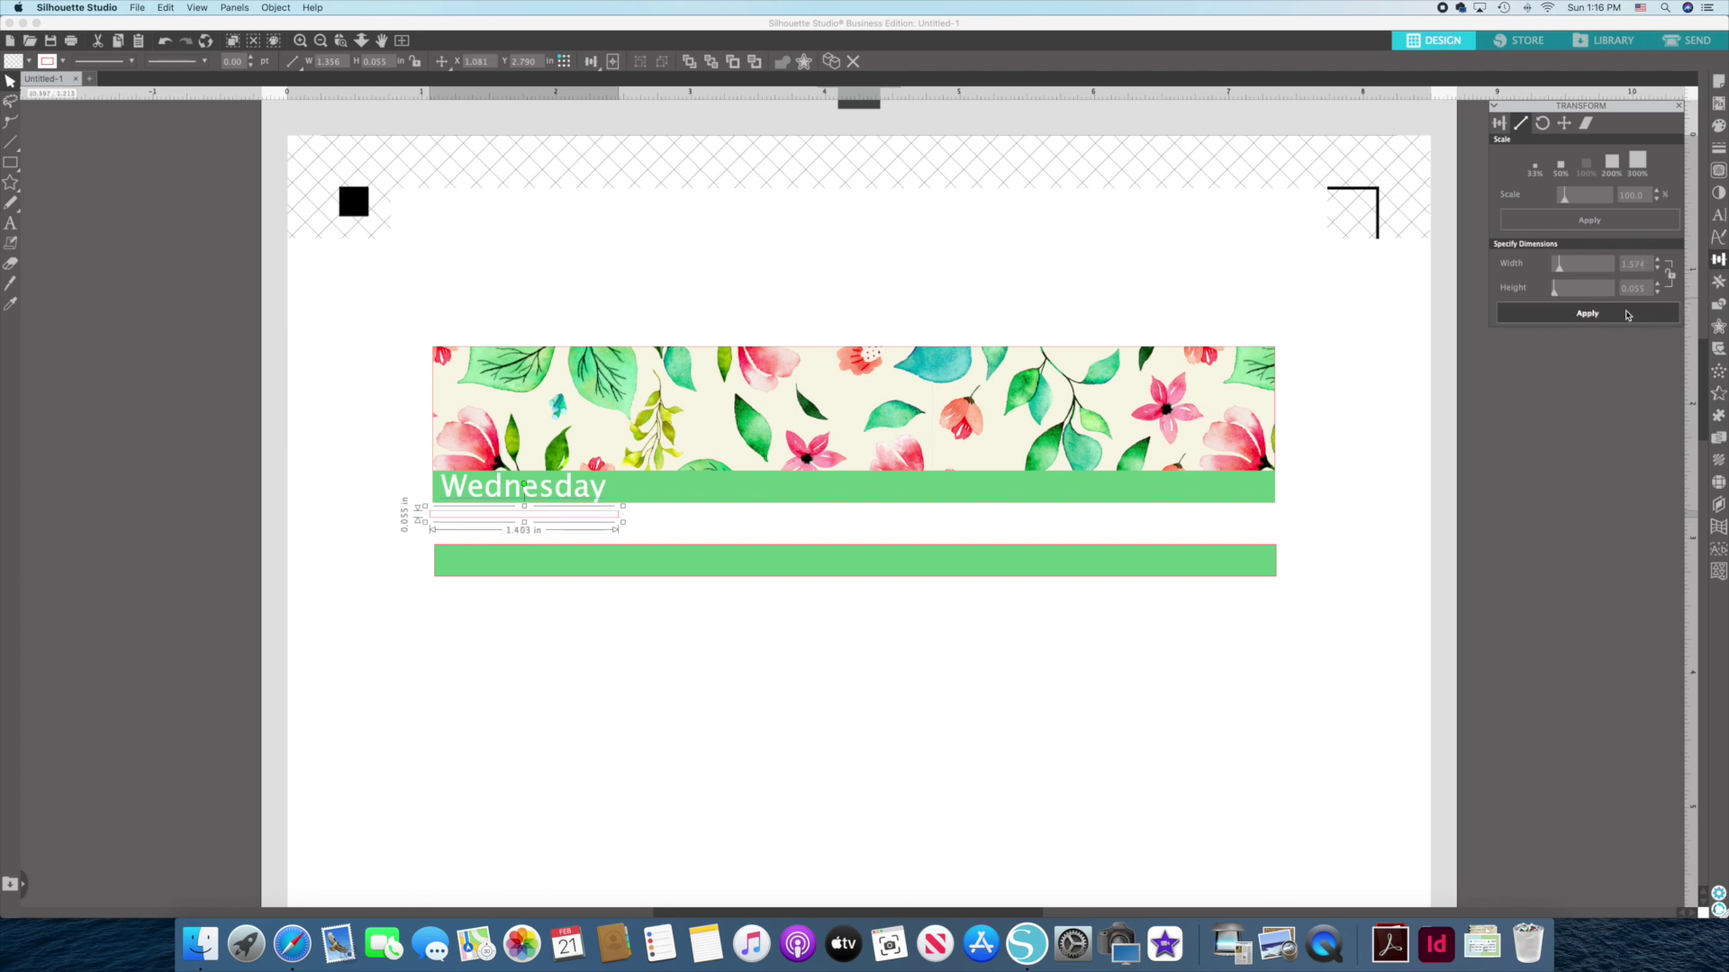
Align the left edge of the thin rectangle with the left edge of the floral banner.
left_click_drag(490, 520, 435, 491)
left_click(431, 521)
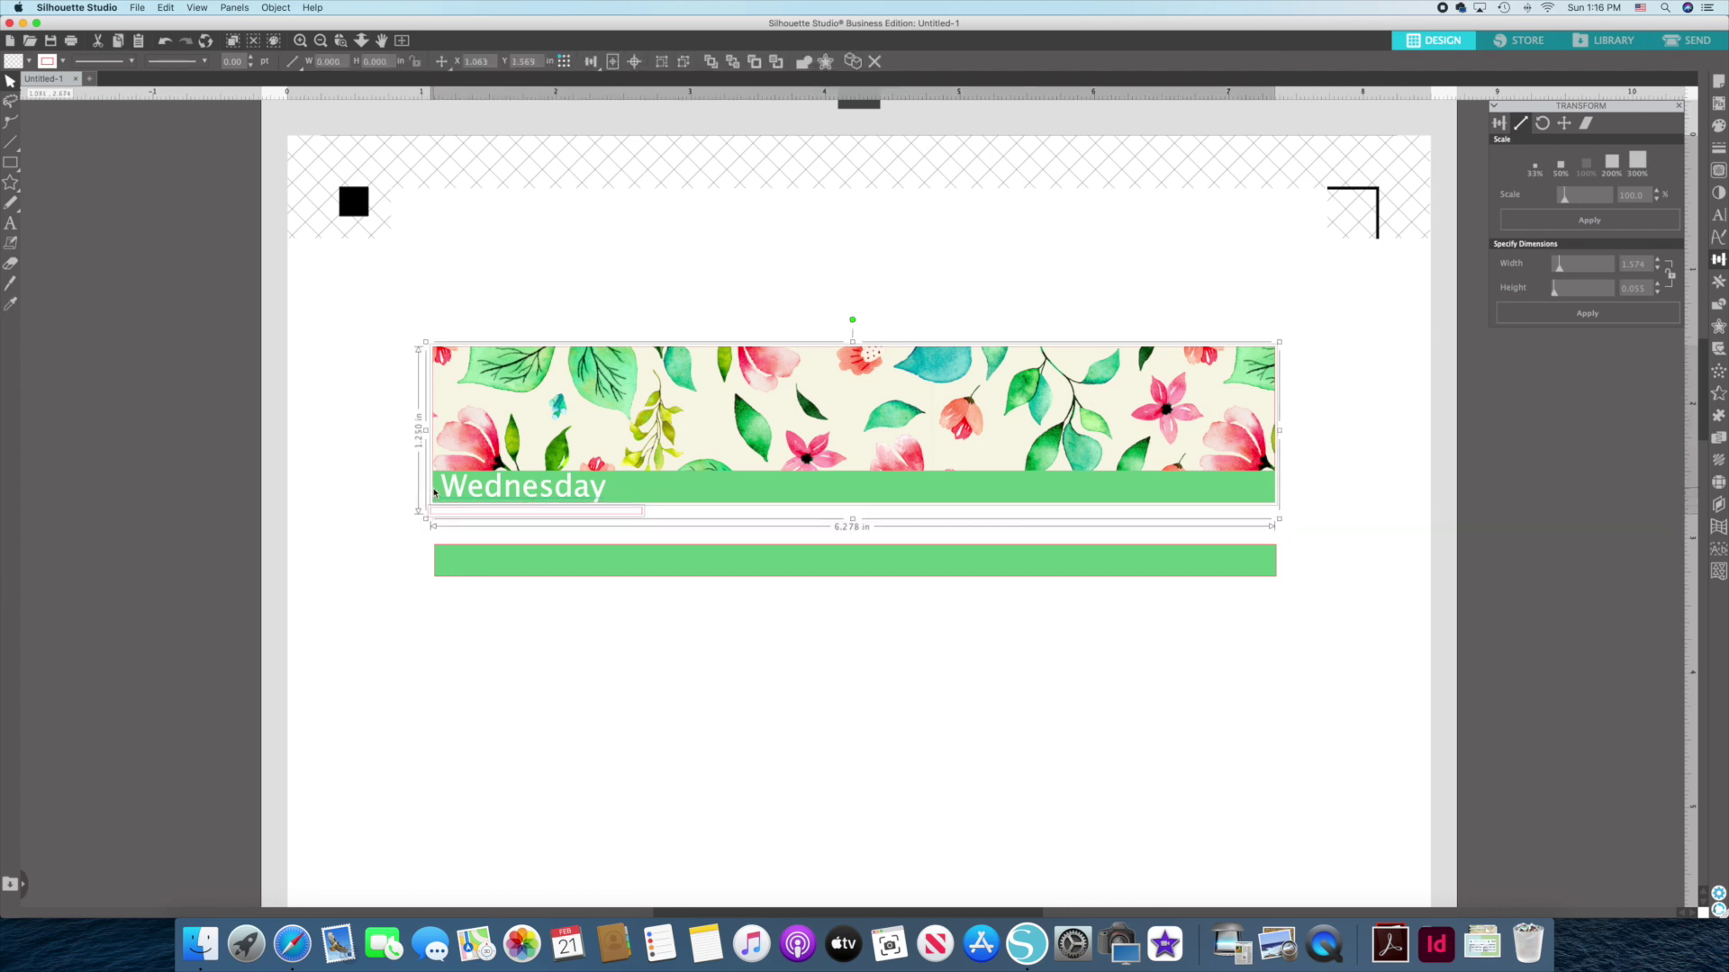
left_click(589, 63)
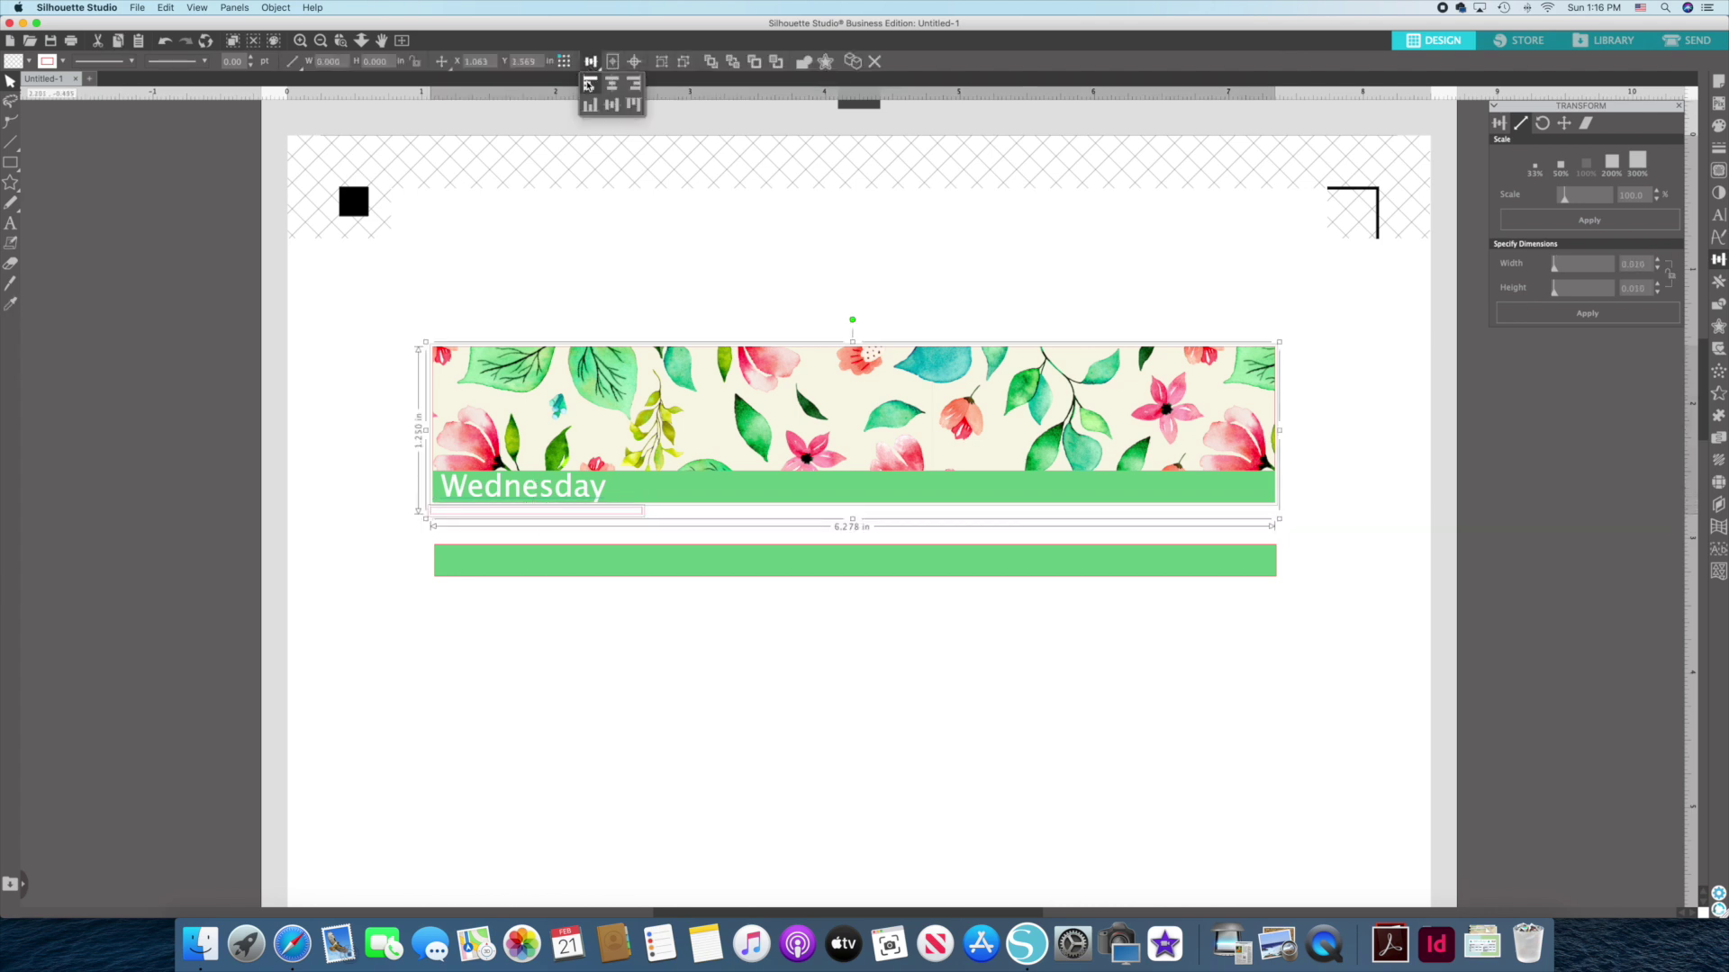
left_click(589, 86)
left_click(292, 376)
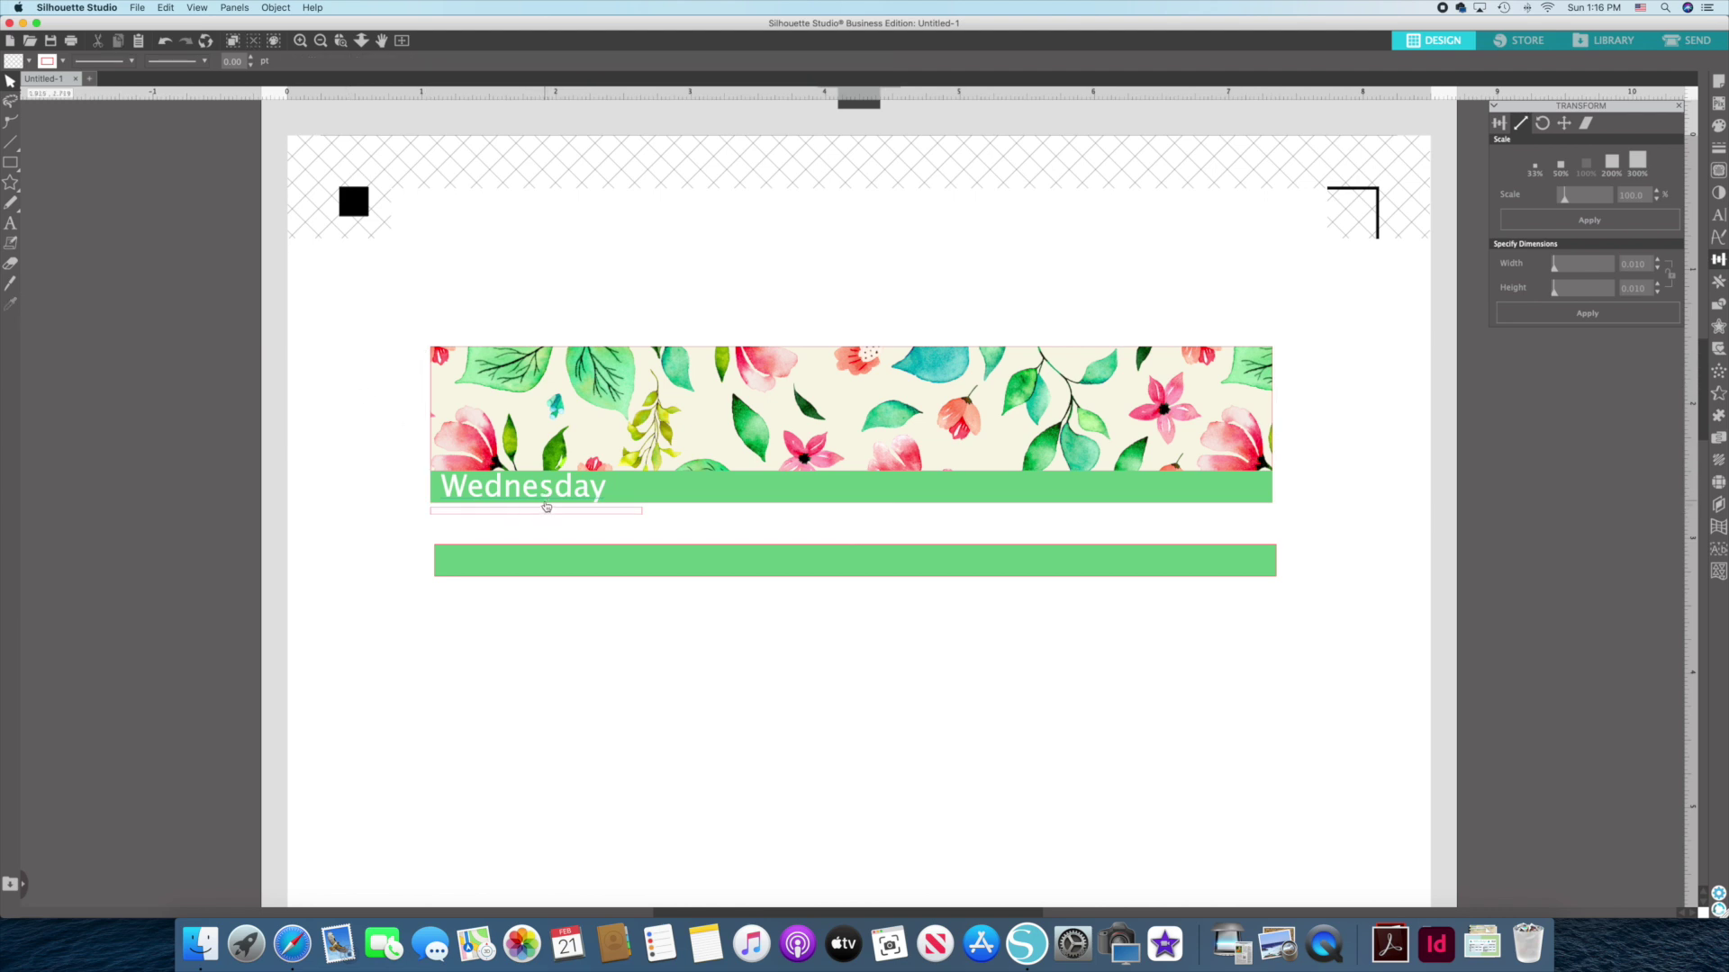
Center the Wednesday text horizontally on the thin rectangle below it.
left_click(548, 516)
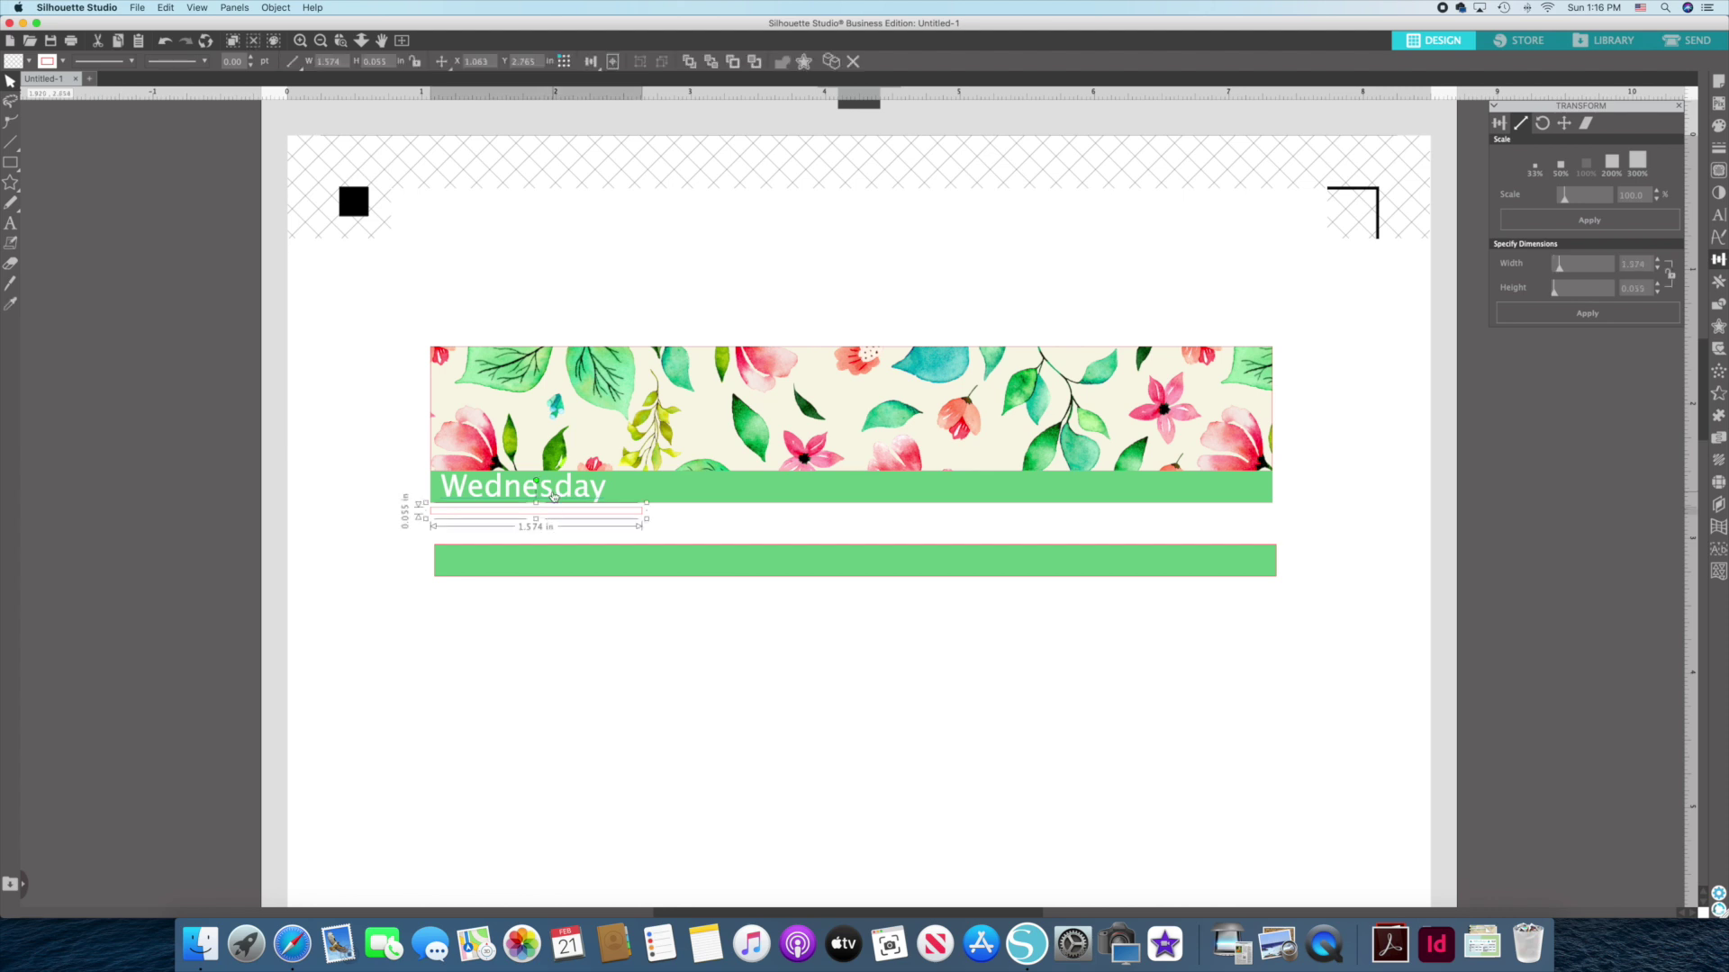
left_click(546, 493, "shift")
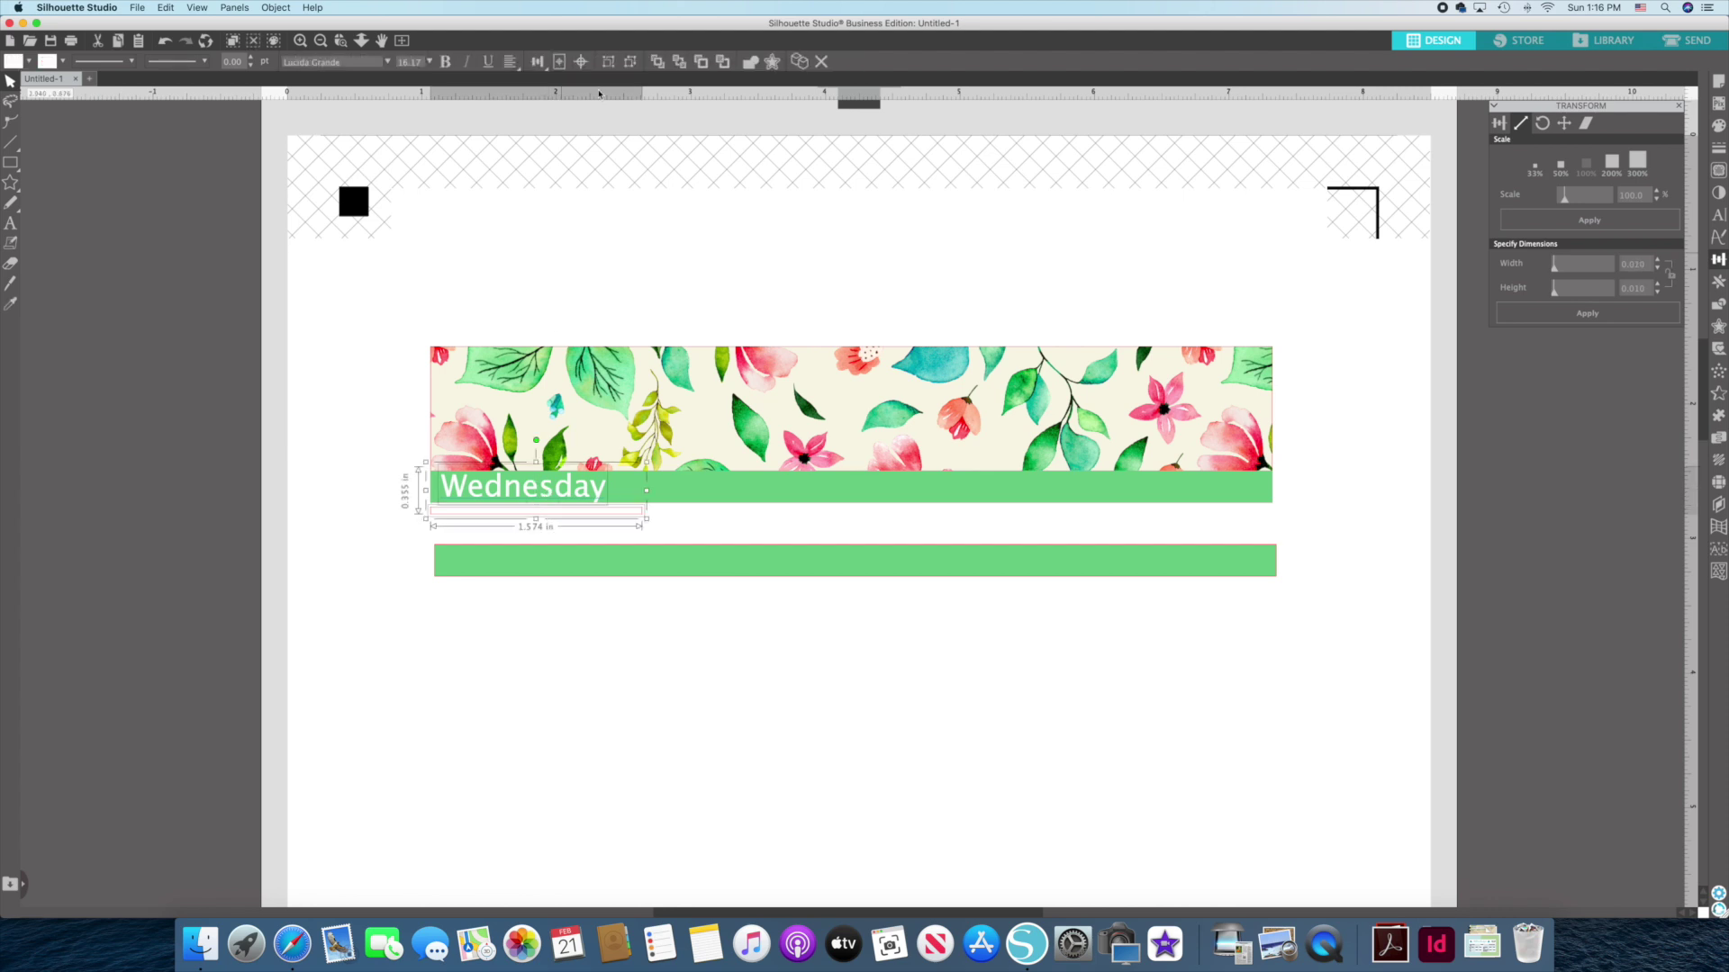
left_click(540, 61)
left_click(557, 85)
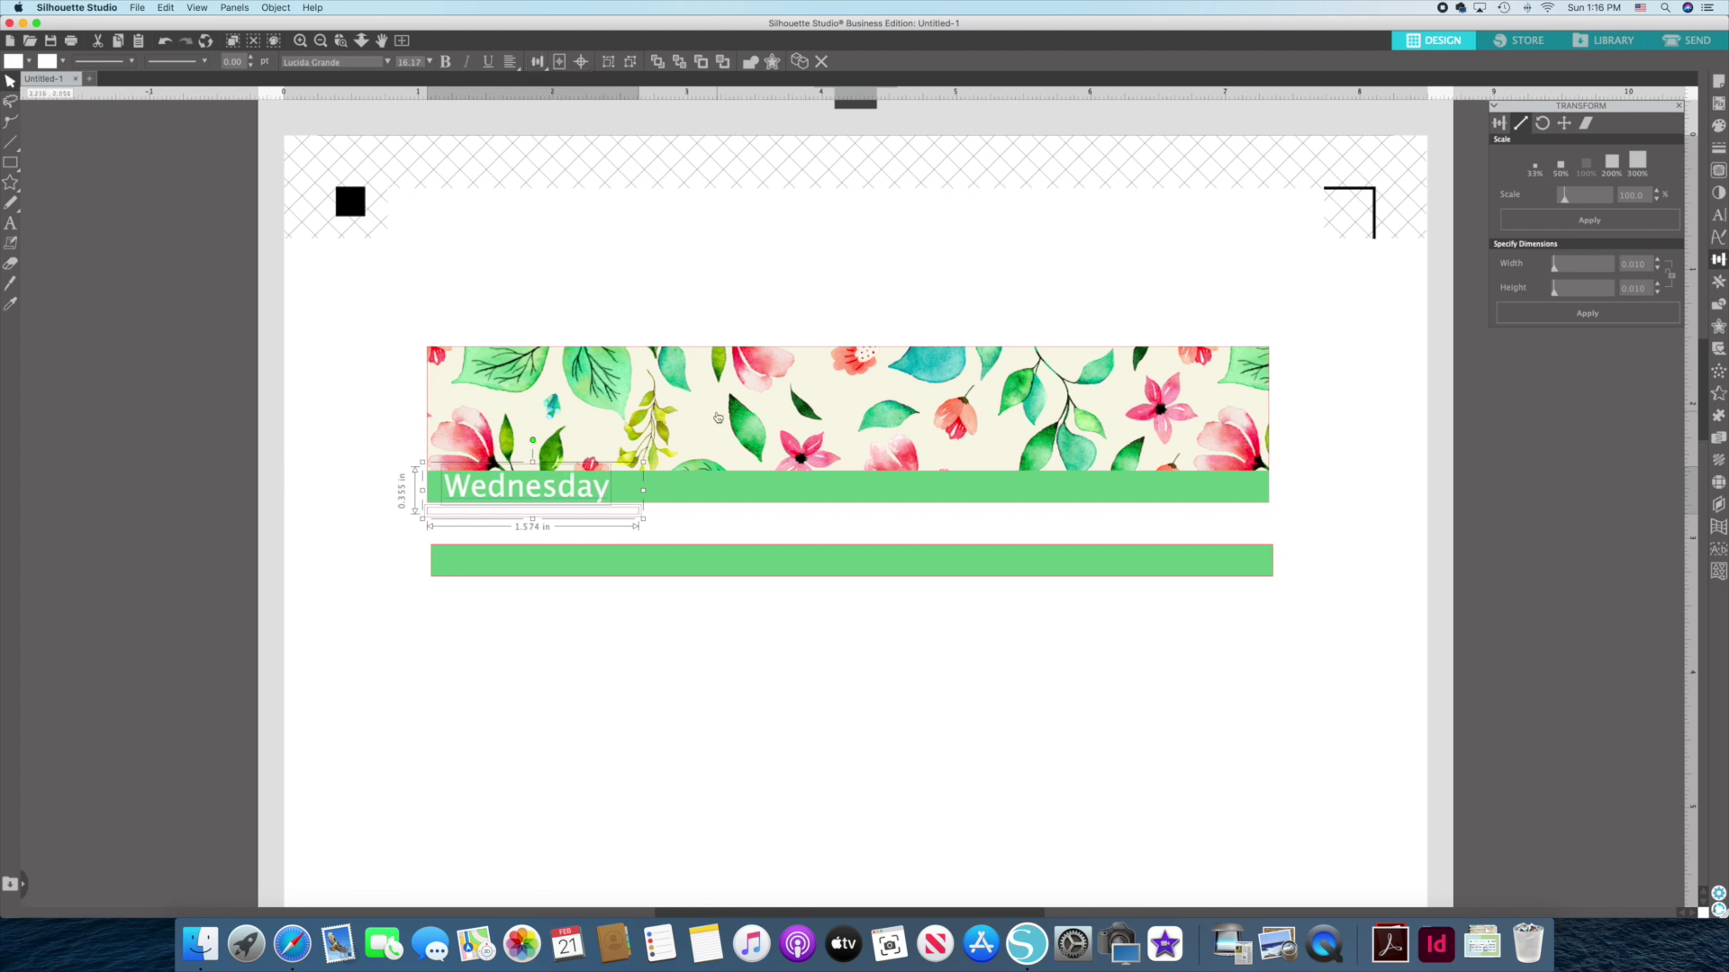
Duplicate the thin rectangle under Wednesday to the right three times to form a row of four.
left_click(637, 512)
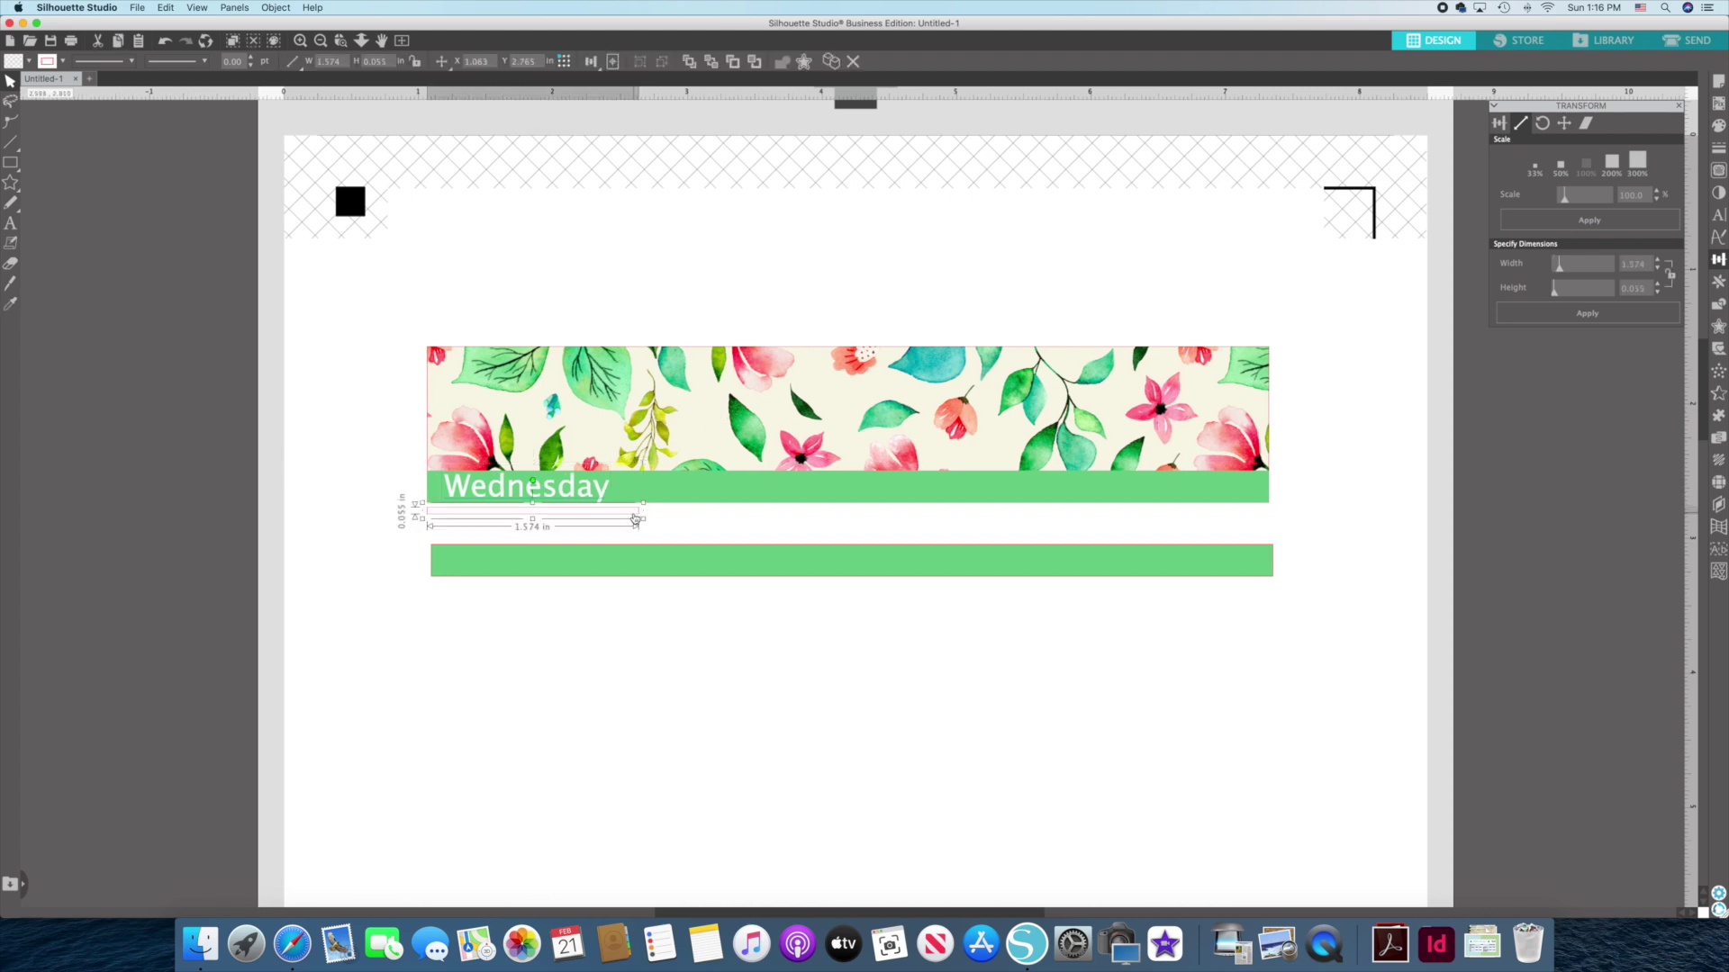
left_click(1718, 281)
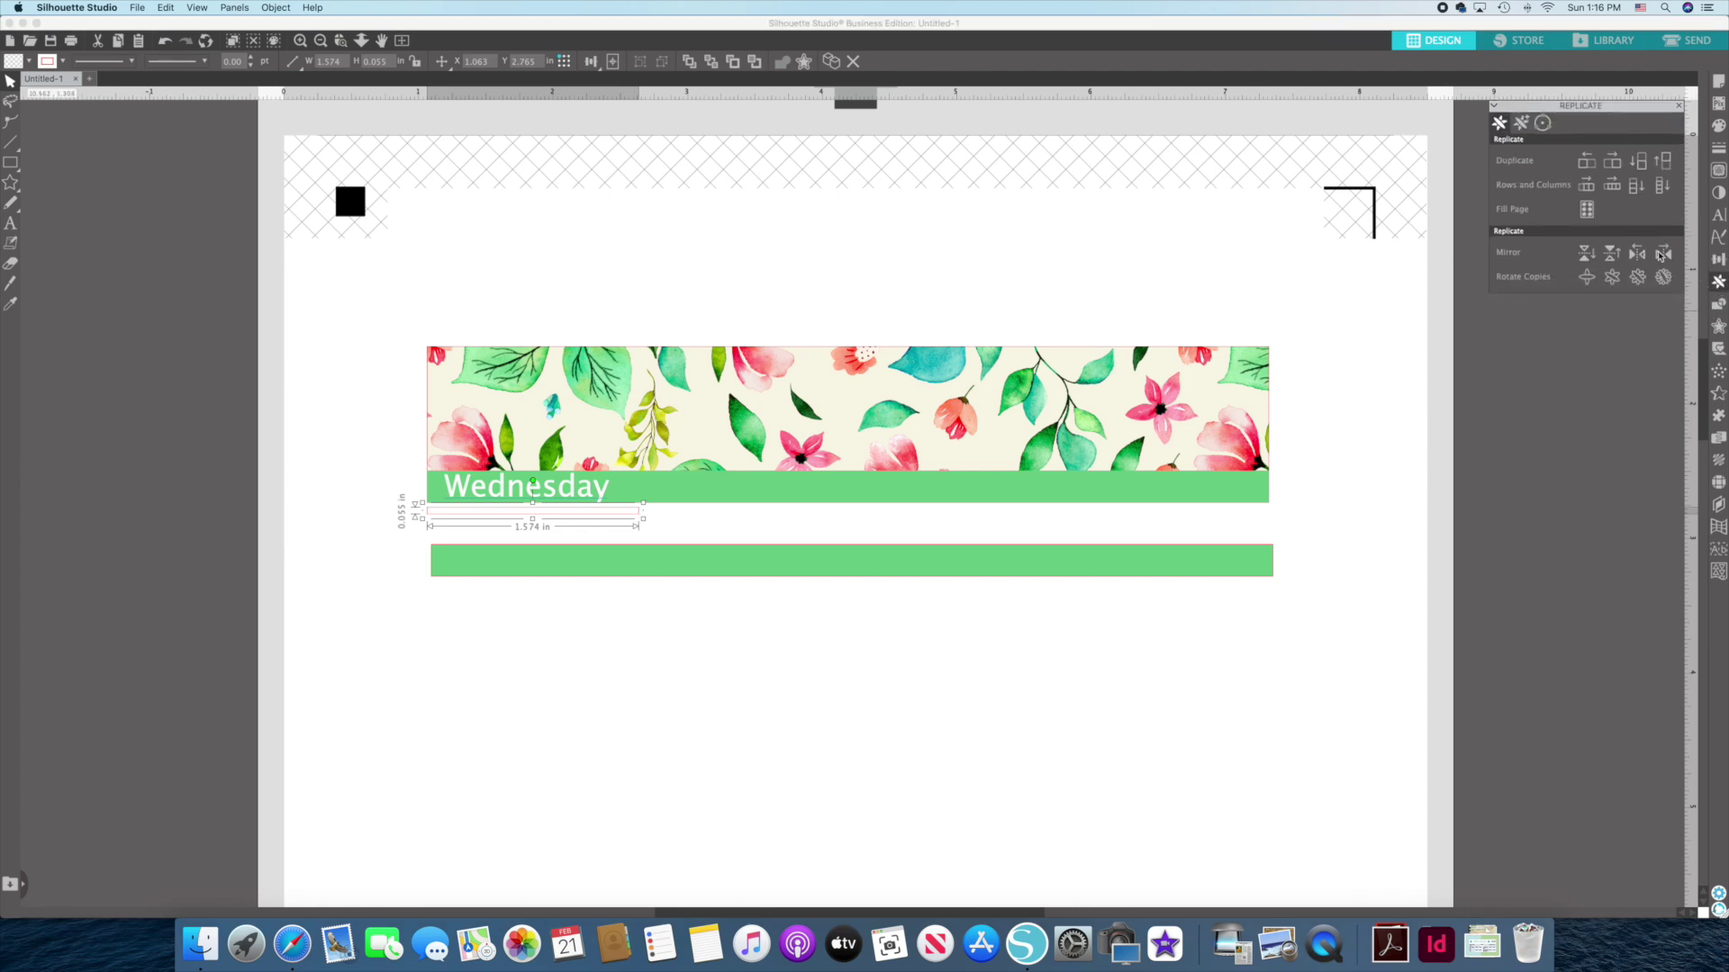
left_click(1613, 162)
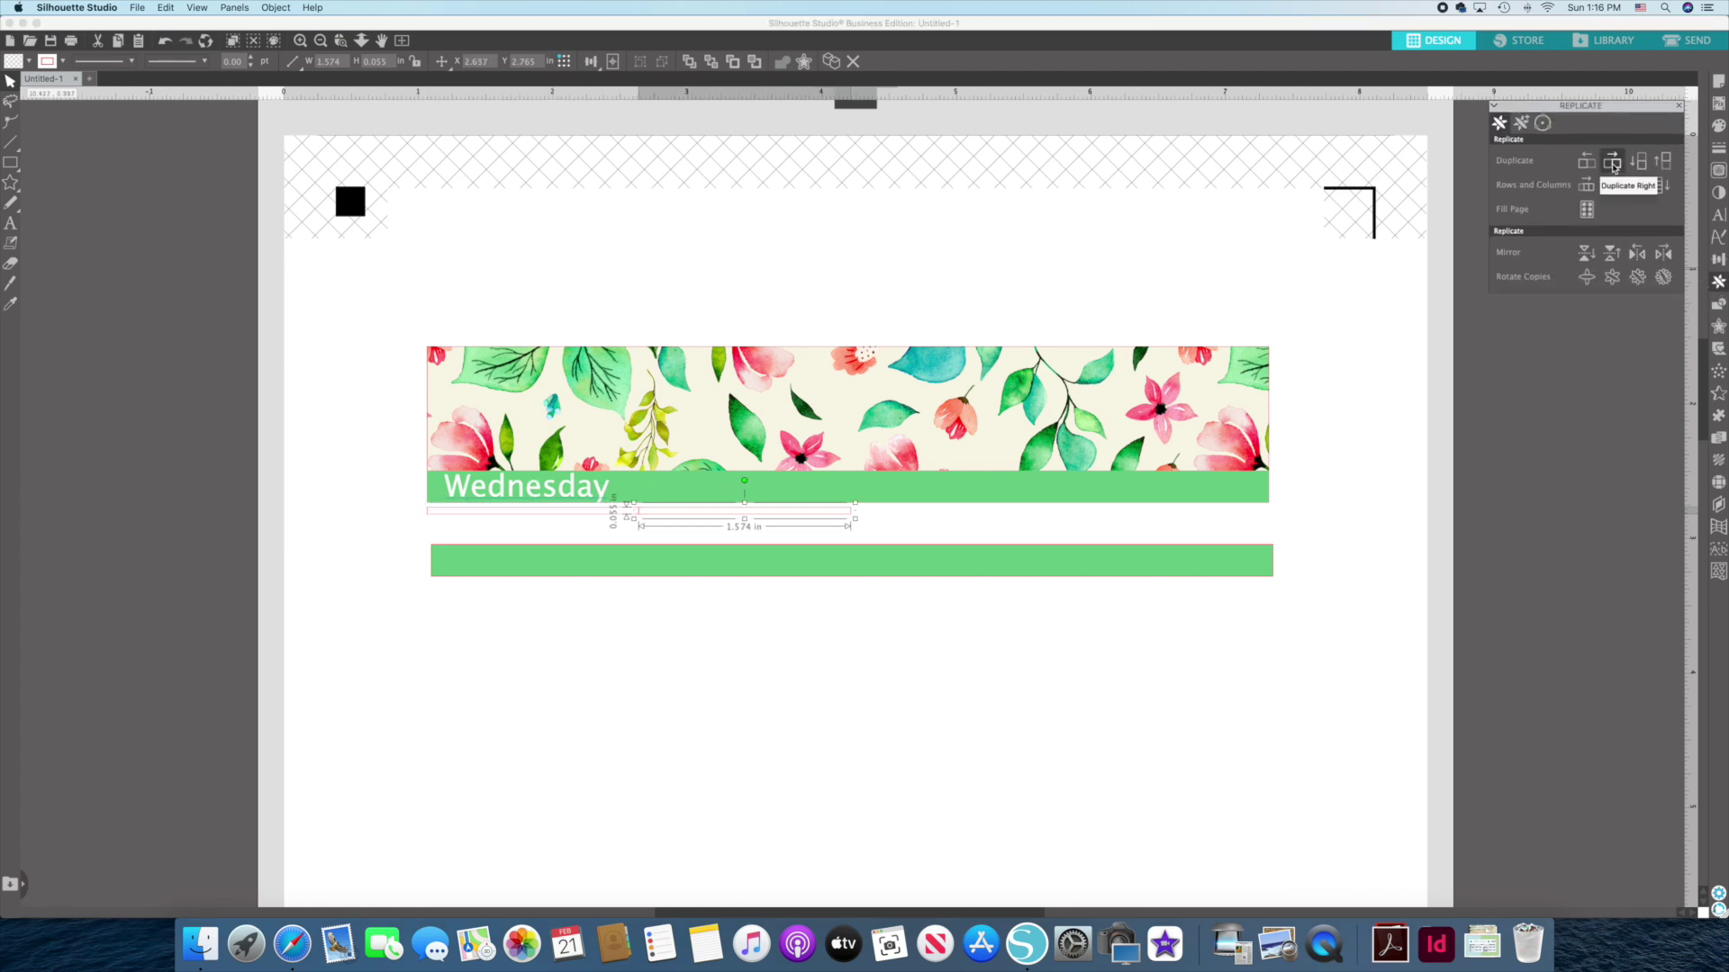
left_click(1613, 162)
left_click(1612, 162)
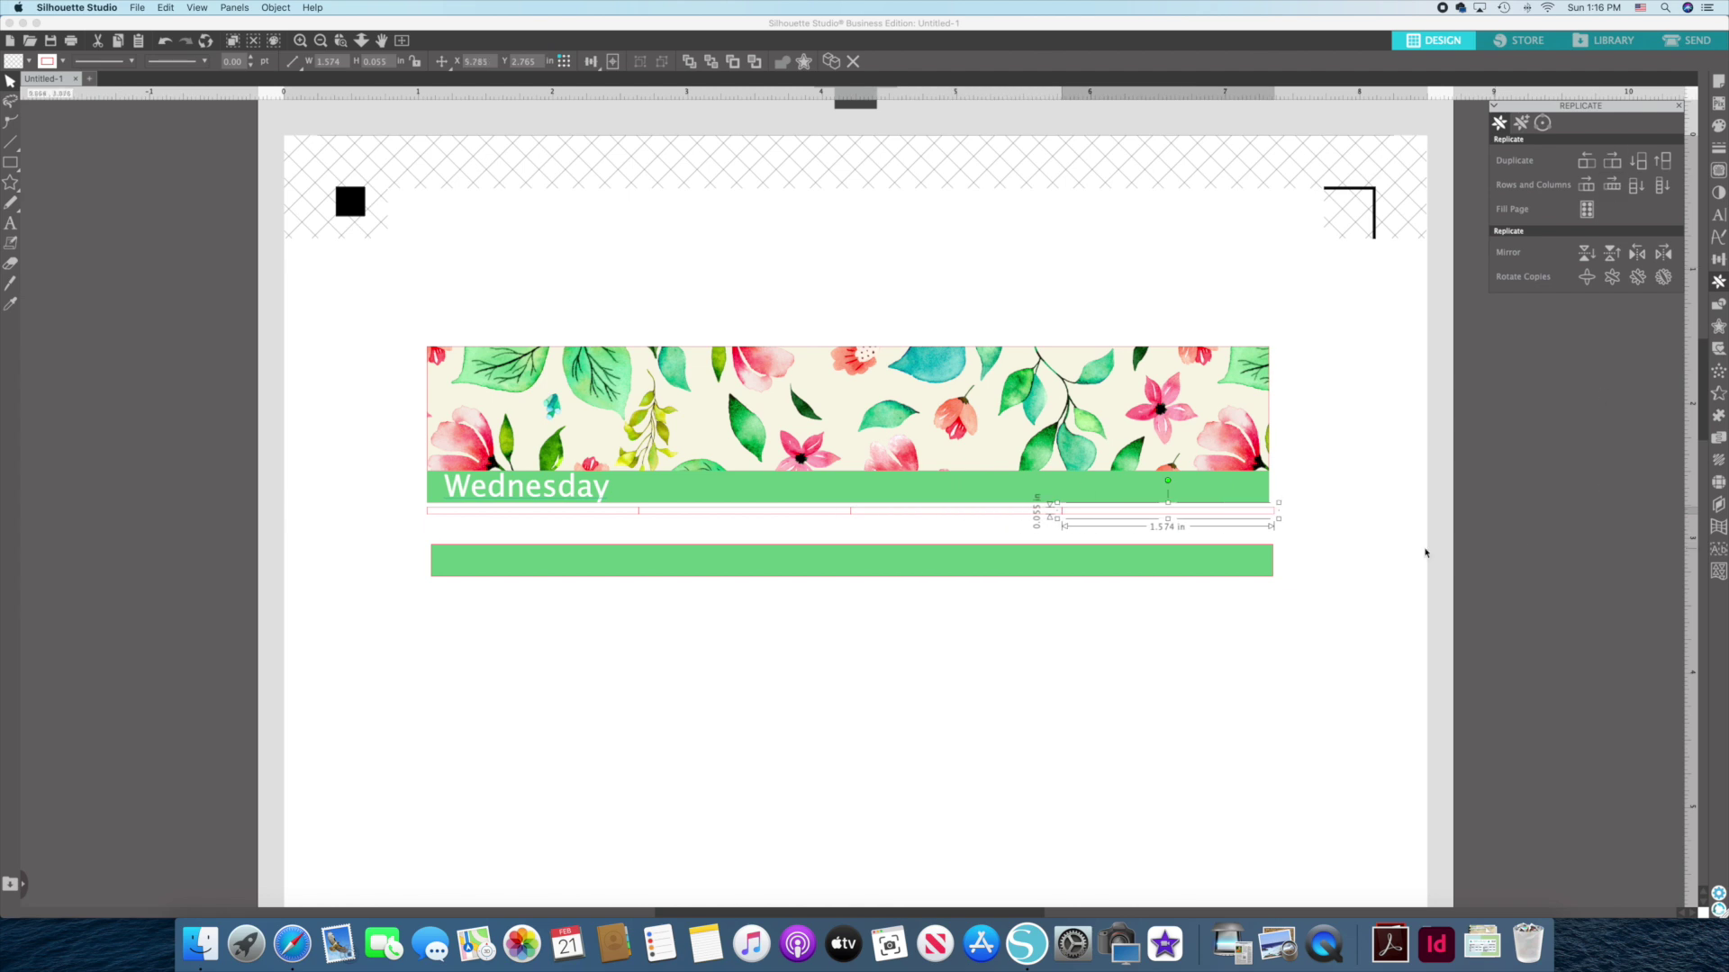
left_click(1352, 522)
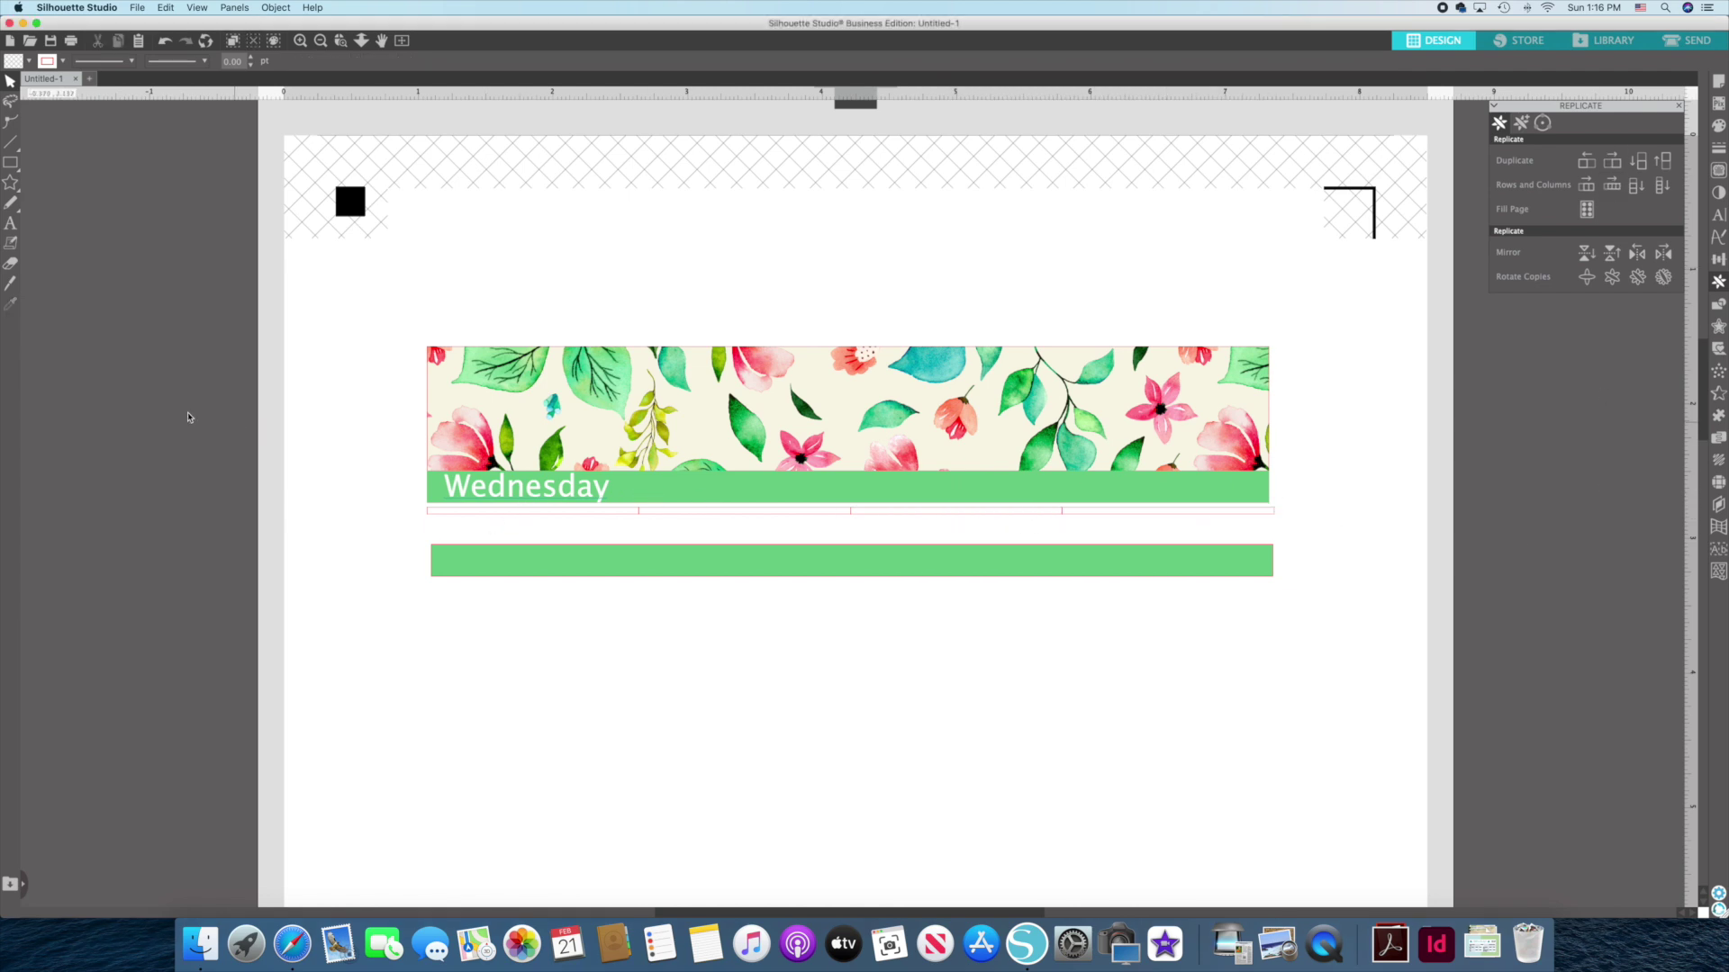
Add the text "Thursday" below the banners.
left_click(11, 223)
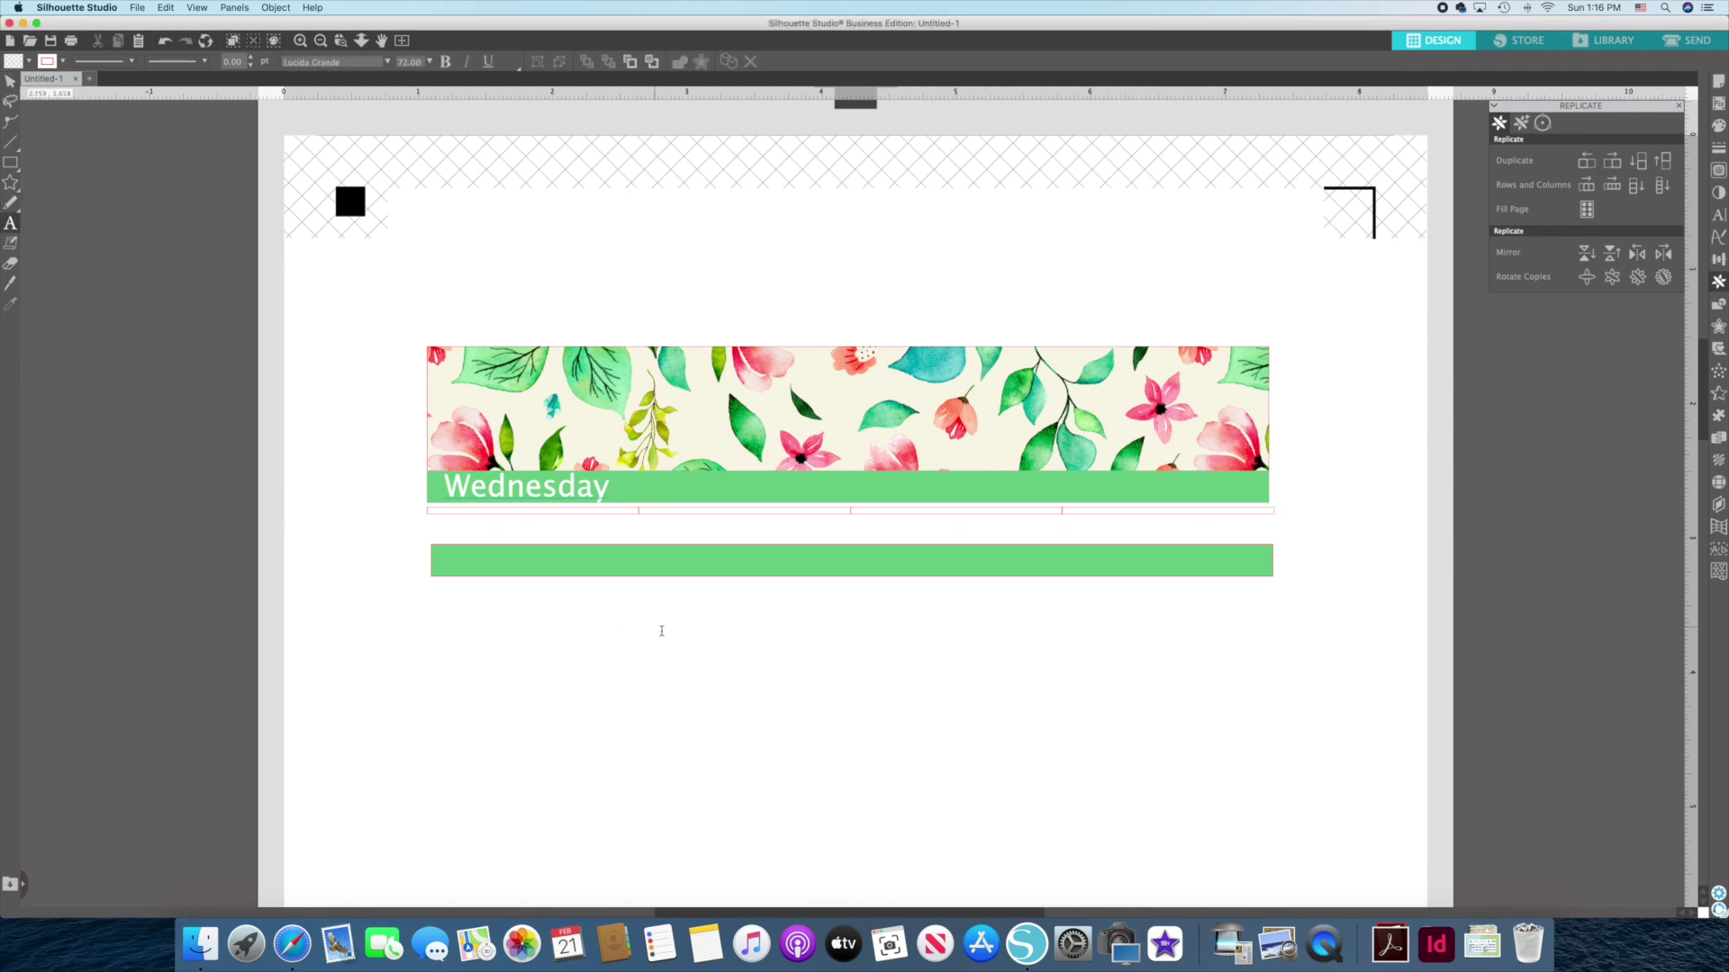
left_click(673, 633)
type("Th")
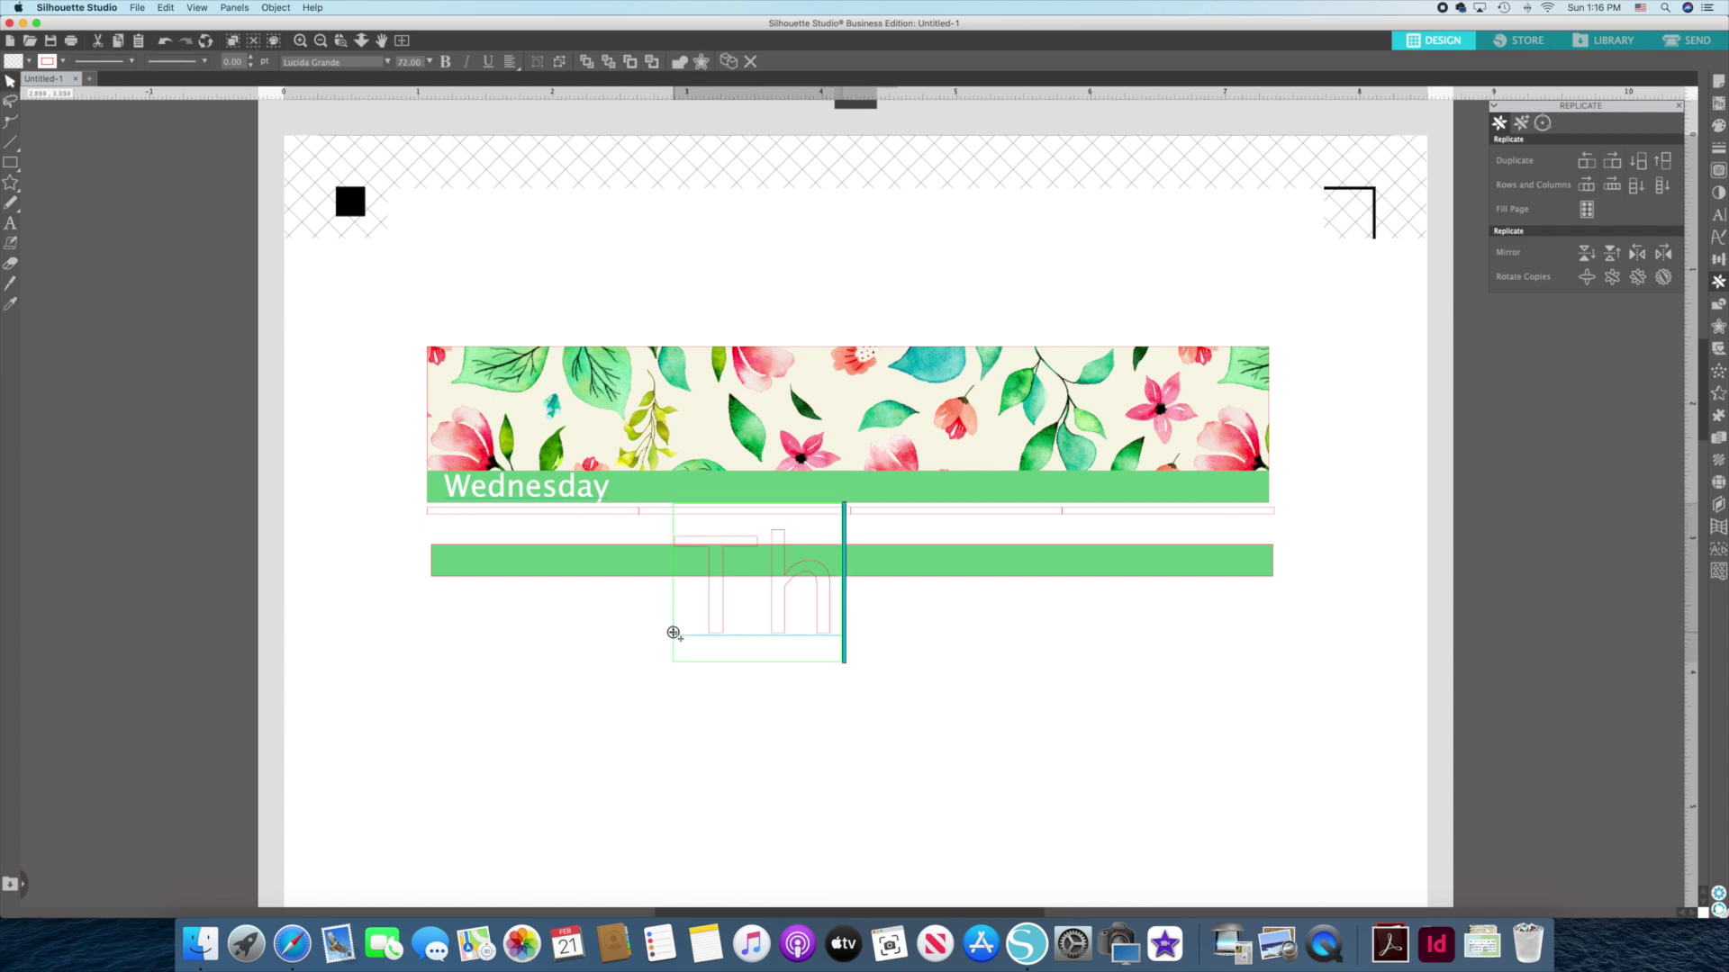
type("ursday")
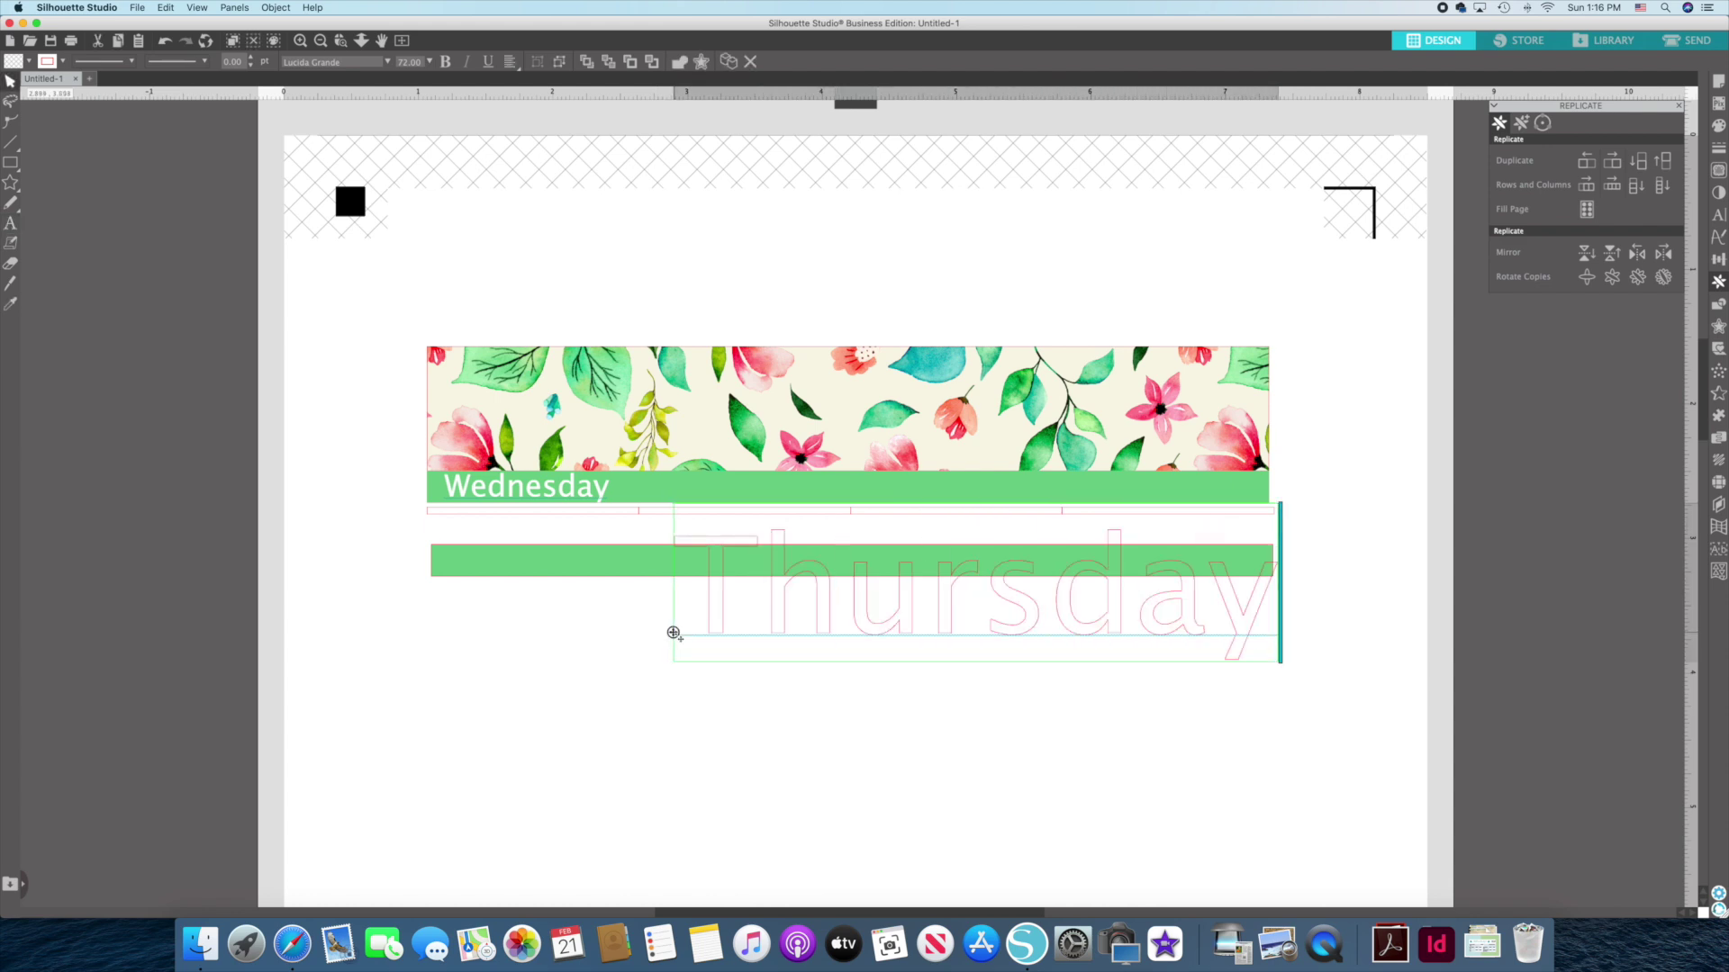
Set both the fill and line color of the Thursday text to white.
left_click_drag(703, 595, 1254, 621)
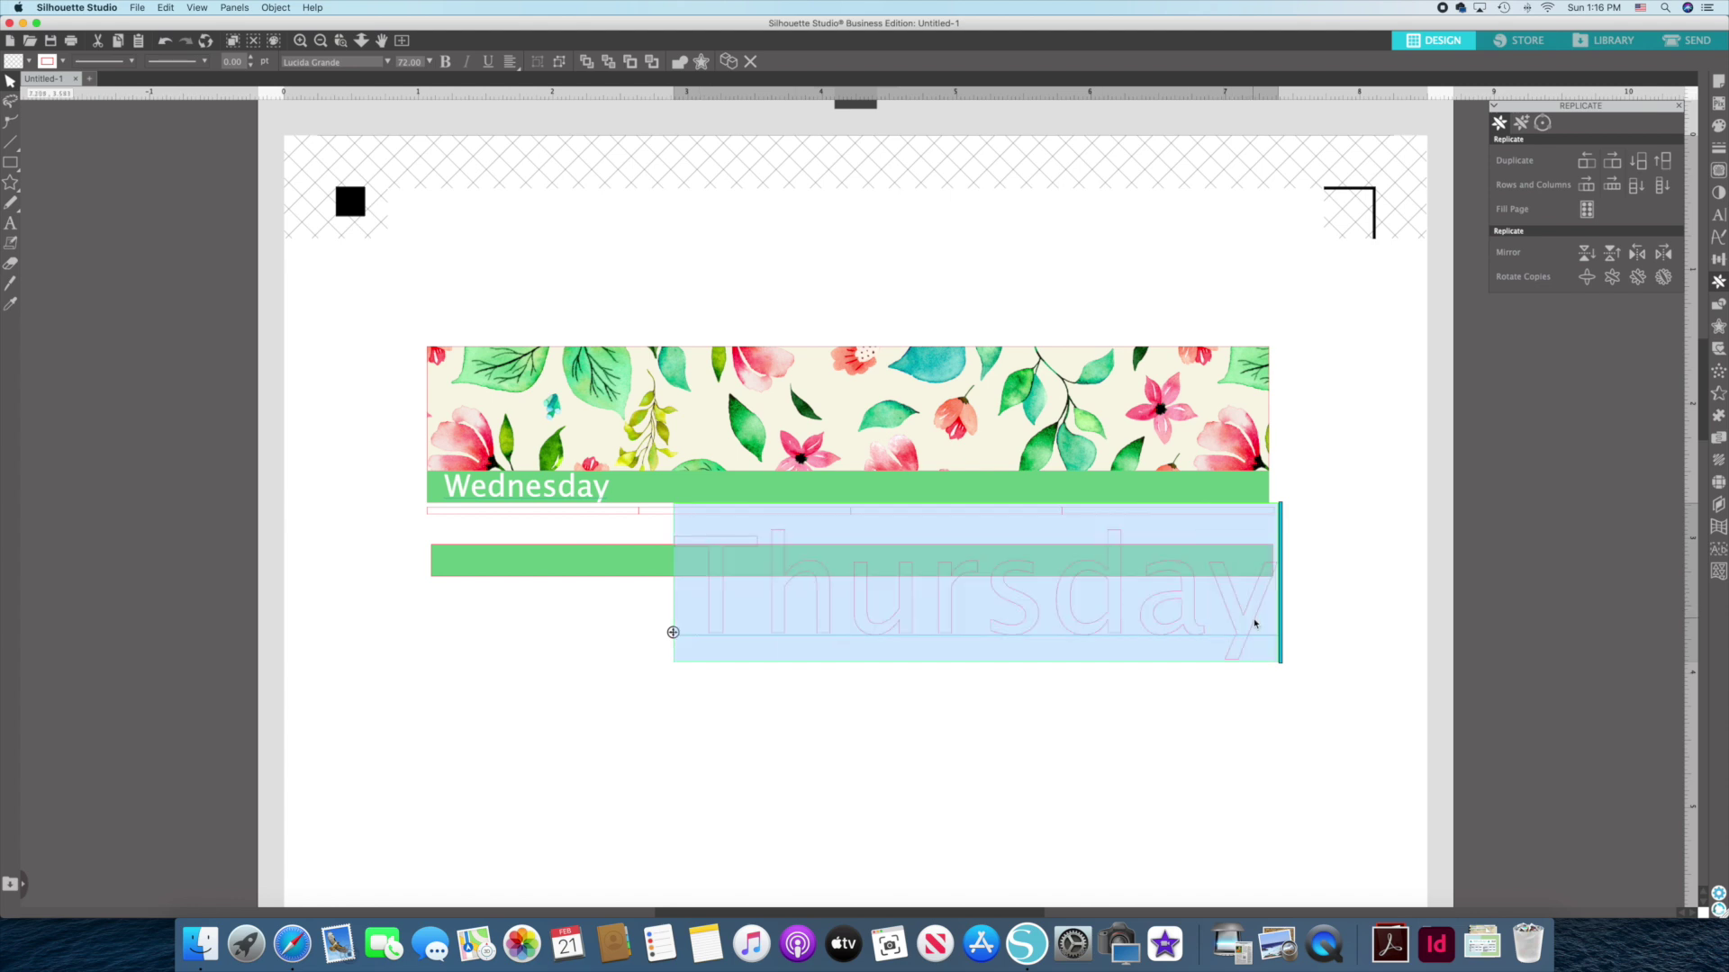
left_click(29, 60)
left_click(49, 81)
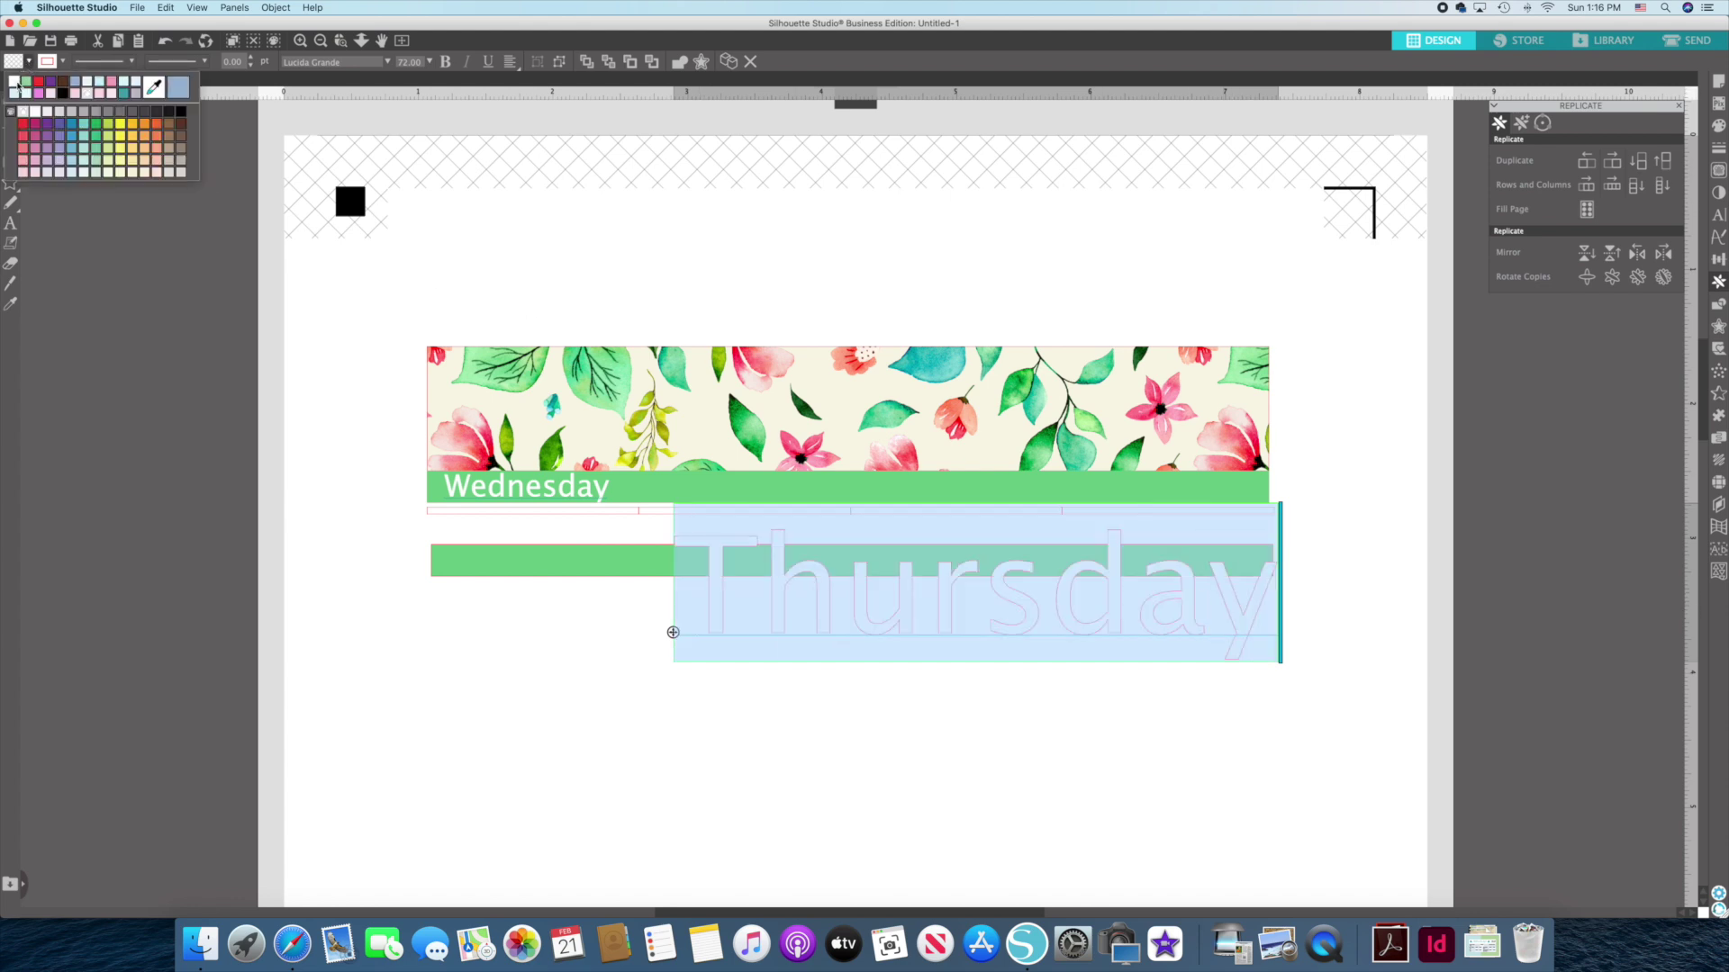
left_click(29, 60)
left_click(48, 81)
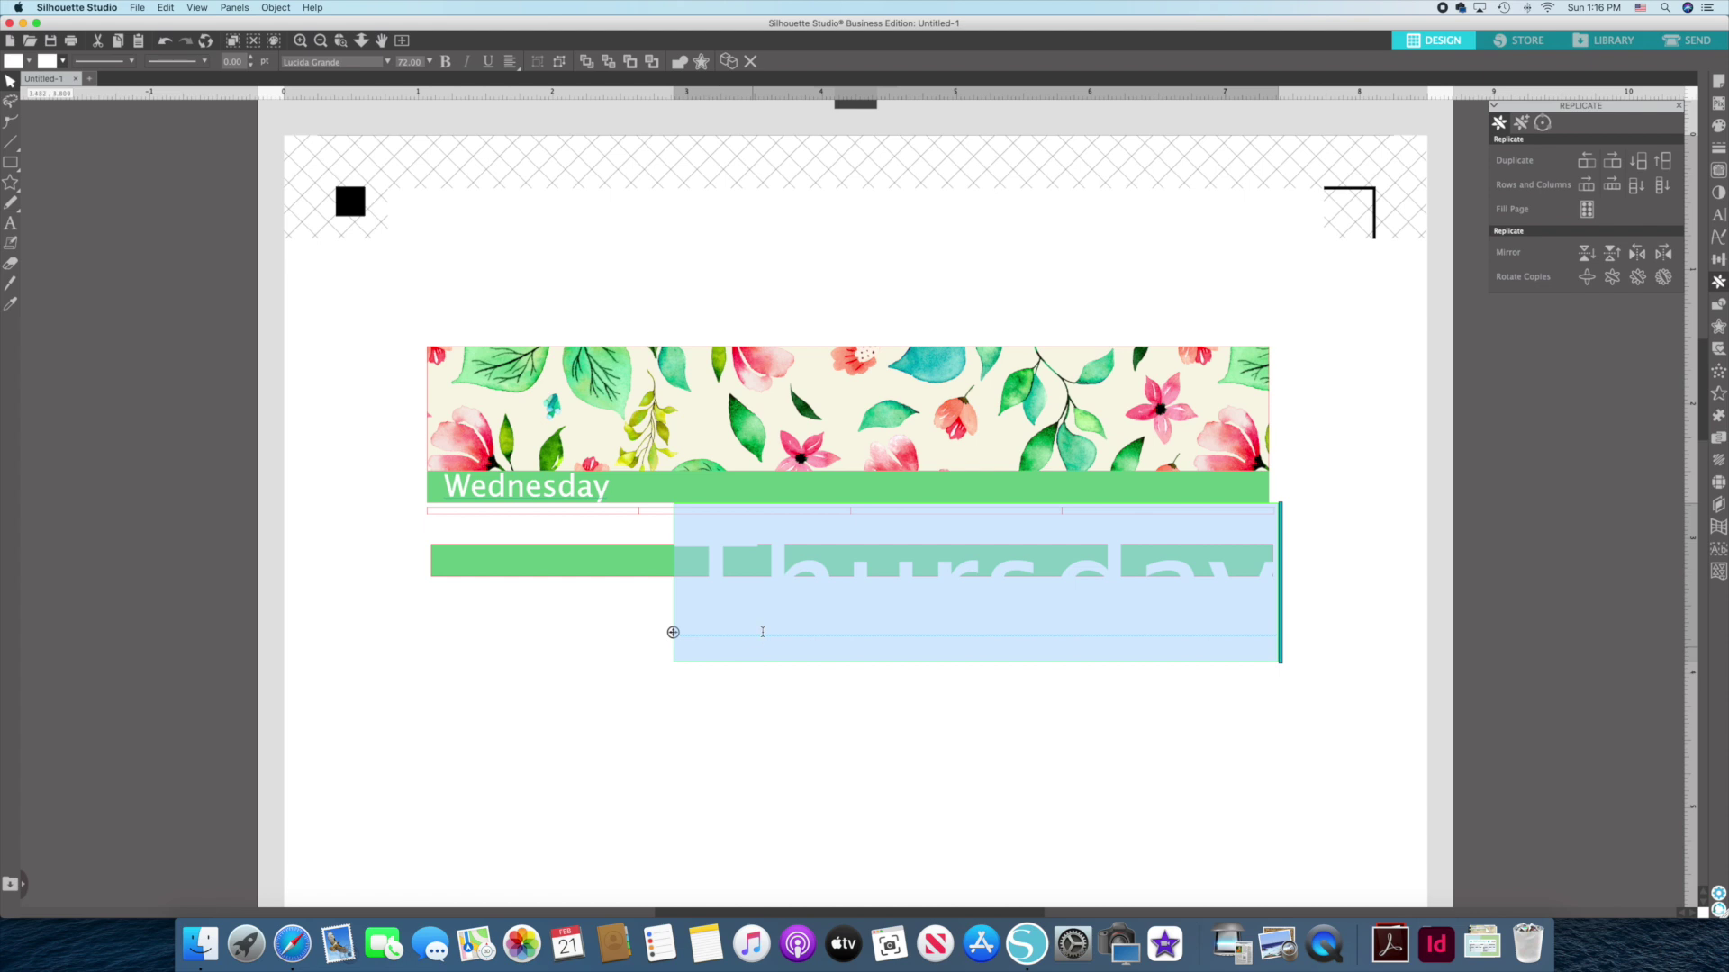
left_click(851, 725)
Shrink the Thursday text to about 1.03 by 0.27 in and place it on the banner's green strip beside Wednesday.
left_click_drag(819, 629, 777, 535)
left_click_drag(1221, 533, 1215, 536)
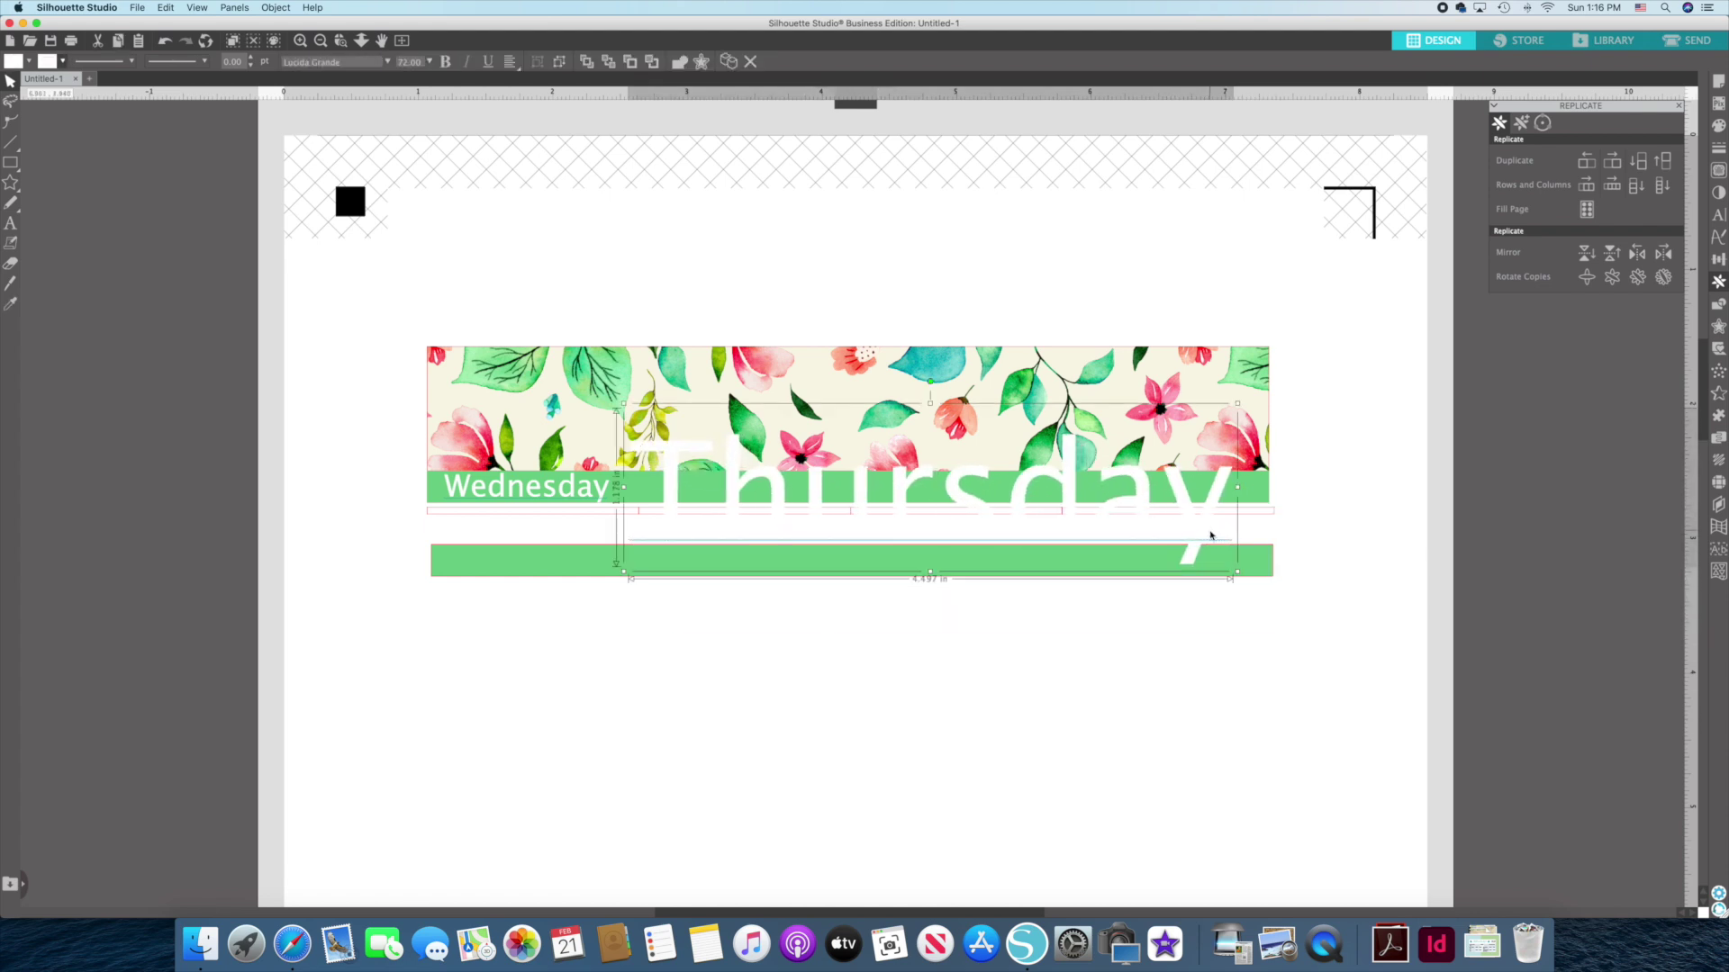
key("super+z")
key("super+z")
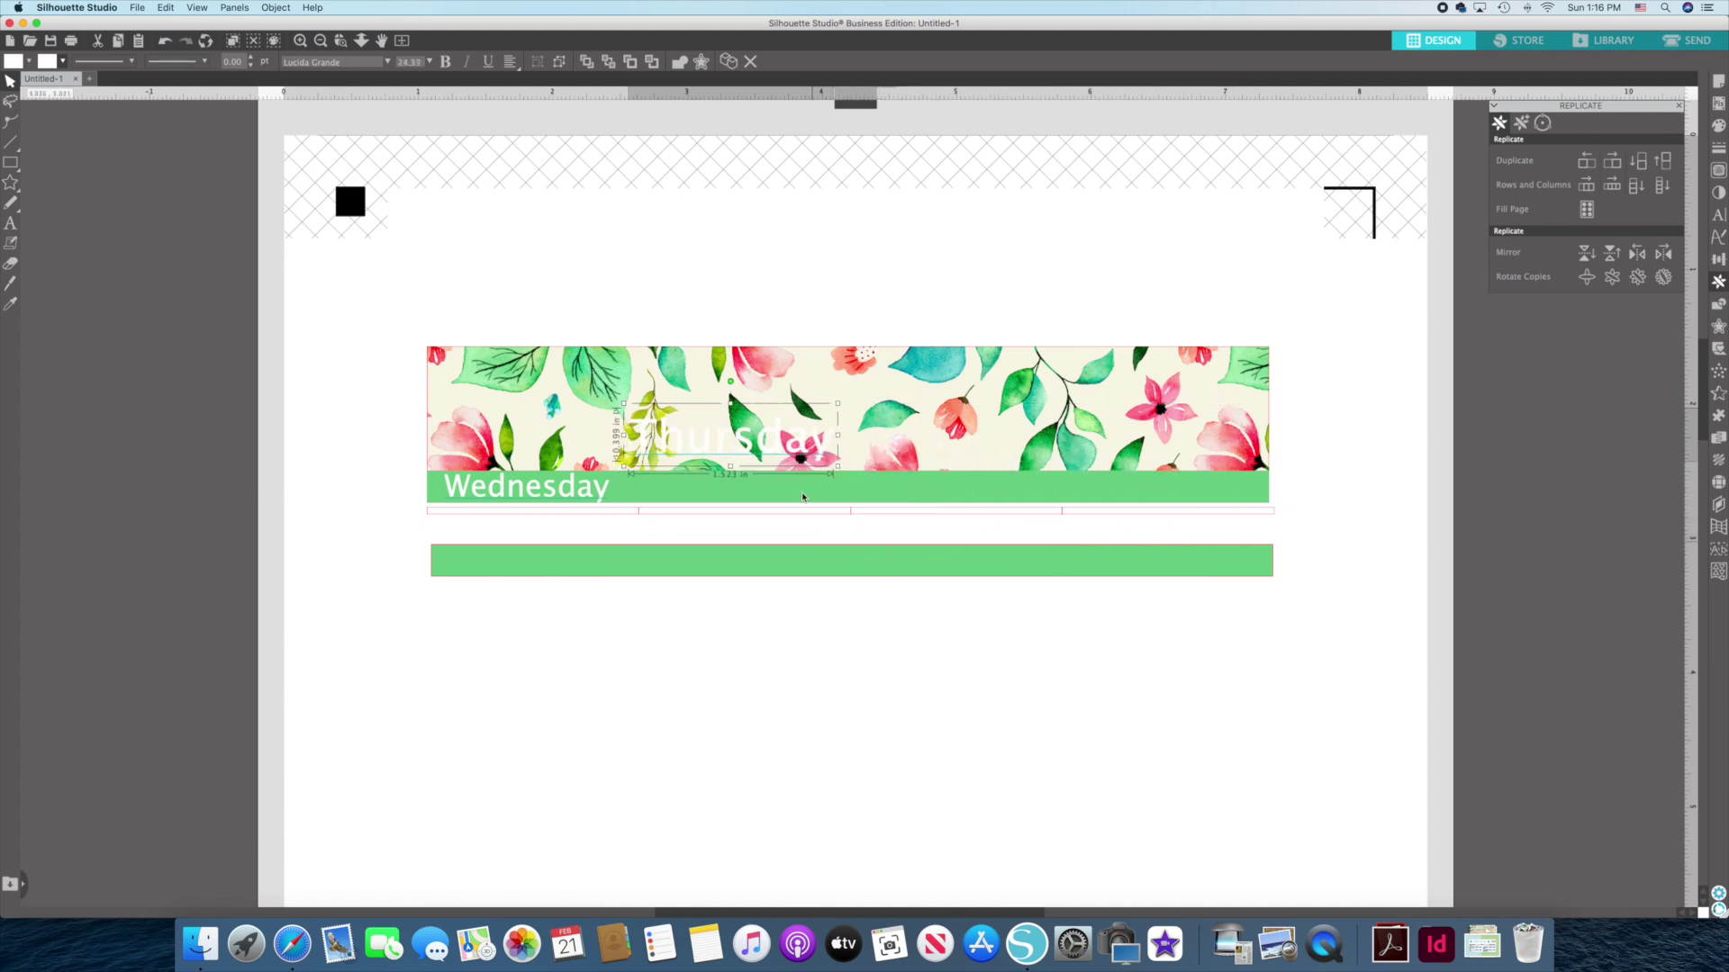
left_click_drag(765, 441, 779, 492)
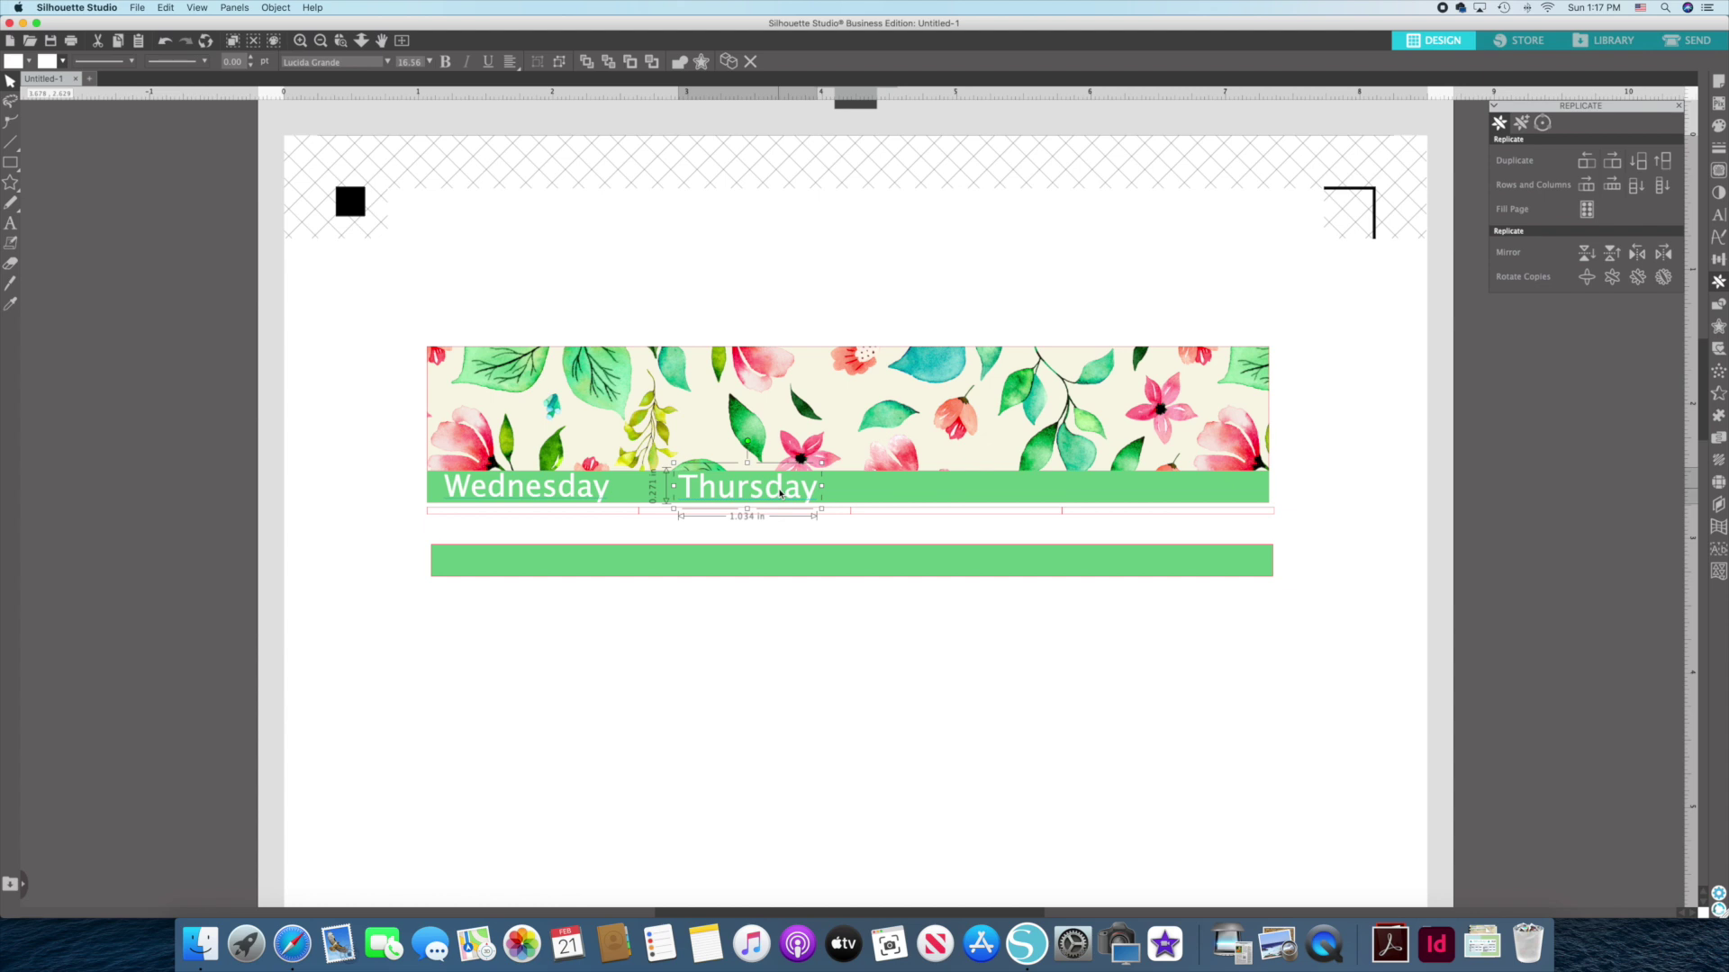
Center the Thursday text horizontally on the second thin rectangle.
left_click(802, 529)
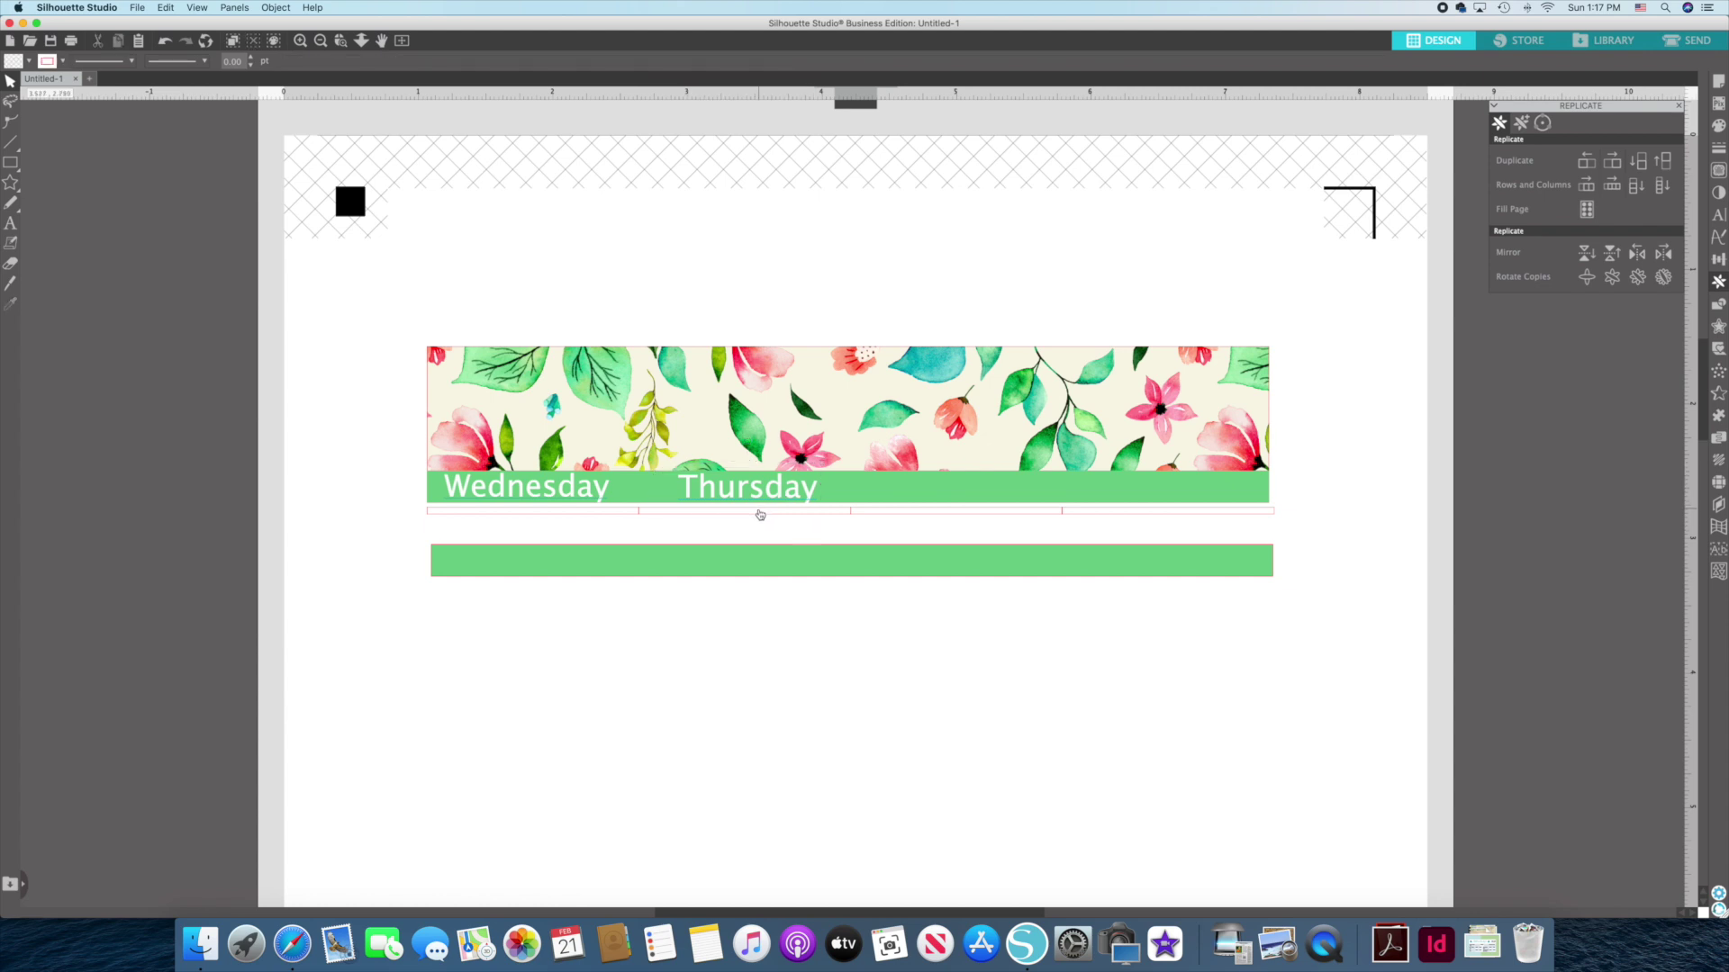
left_click(760, 515)
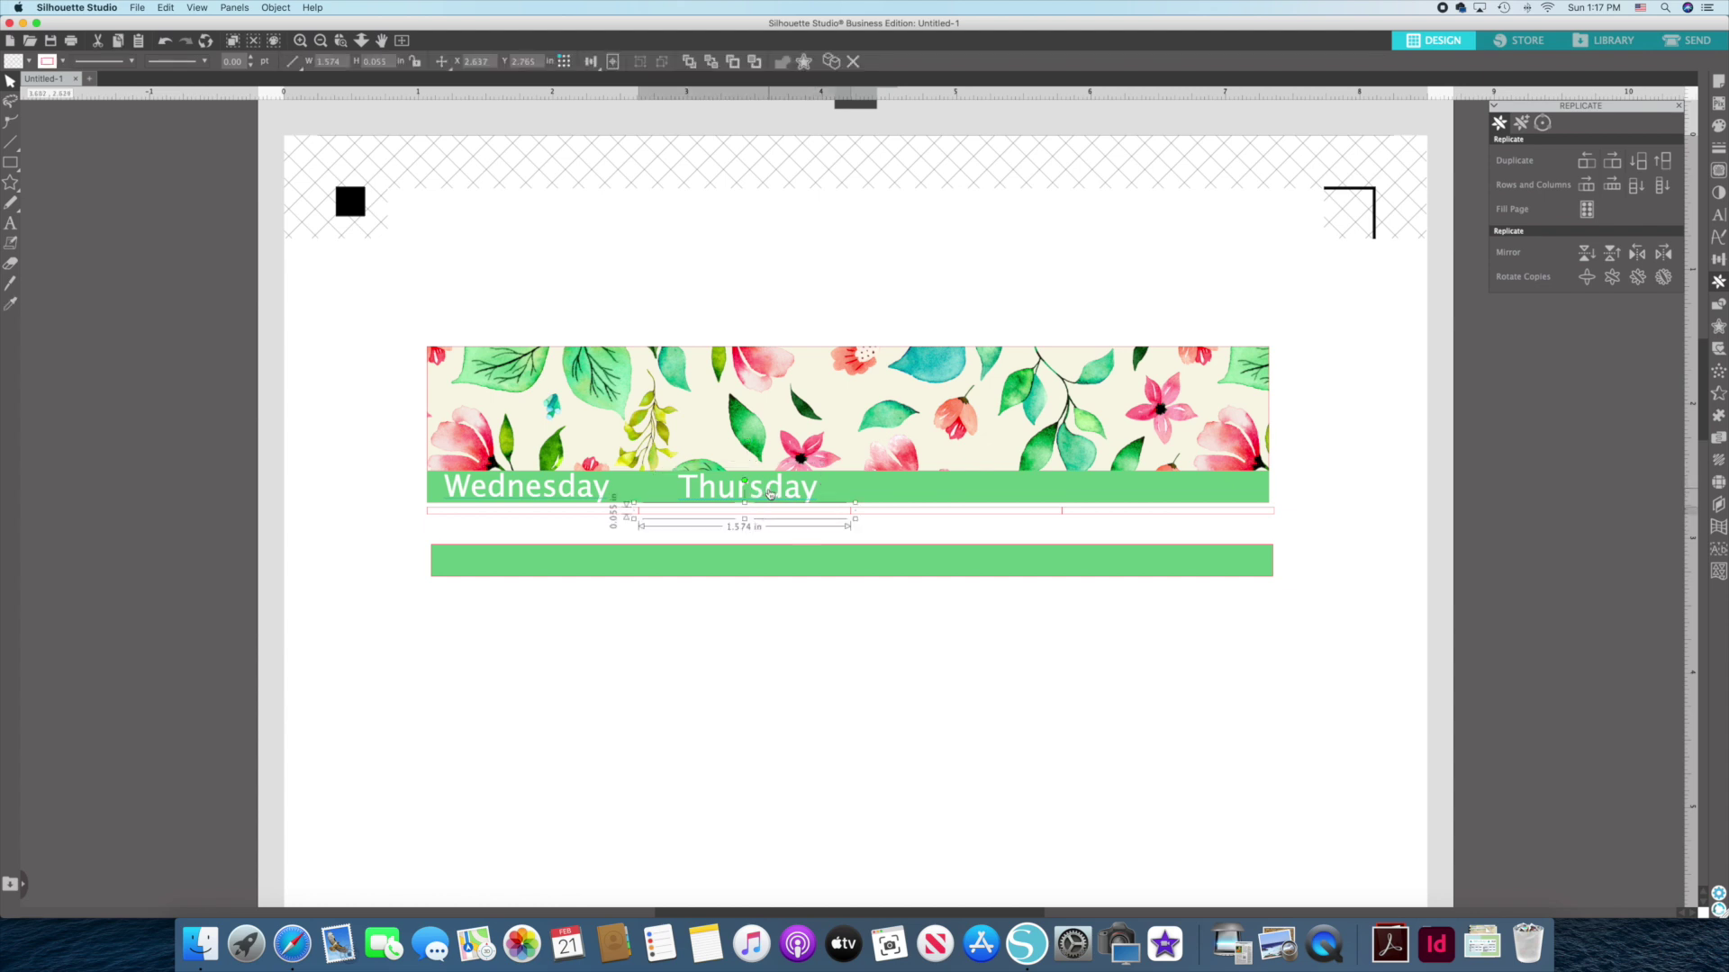
left_click(769, 494, "shift")
left_click(537, 61)
left_click(559, 84)
left_click(833, 679)
Add the text "Friday" below the banner and select all its letters.
key("t")
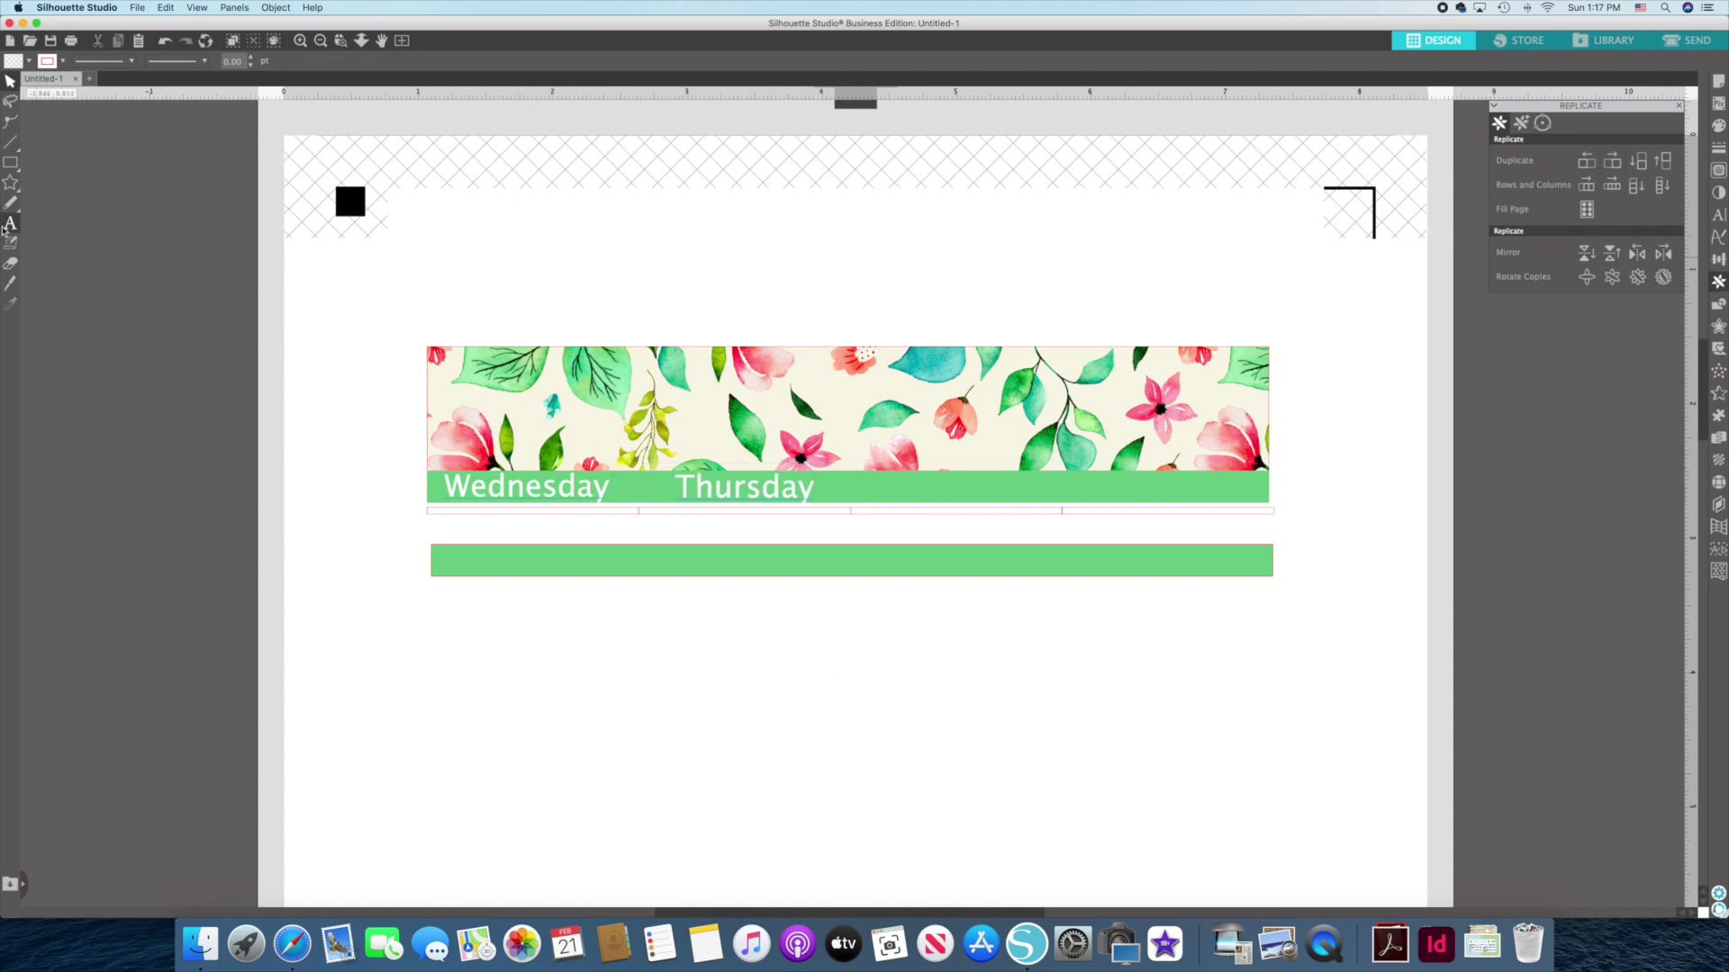
left_click(845, 653)
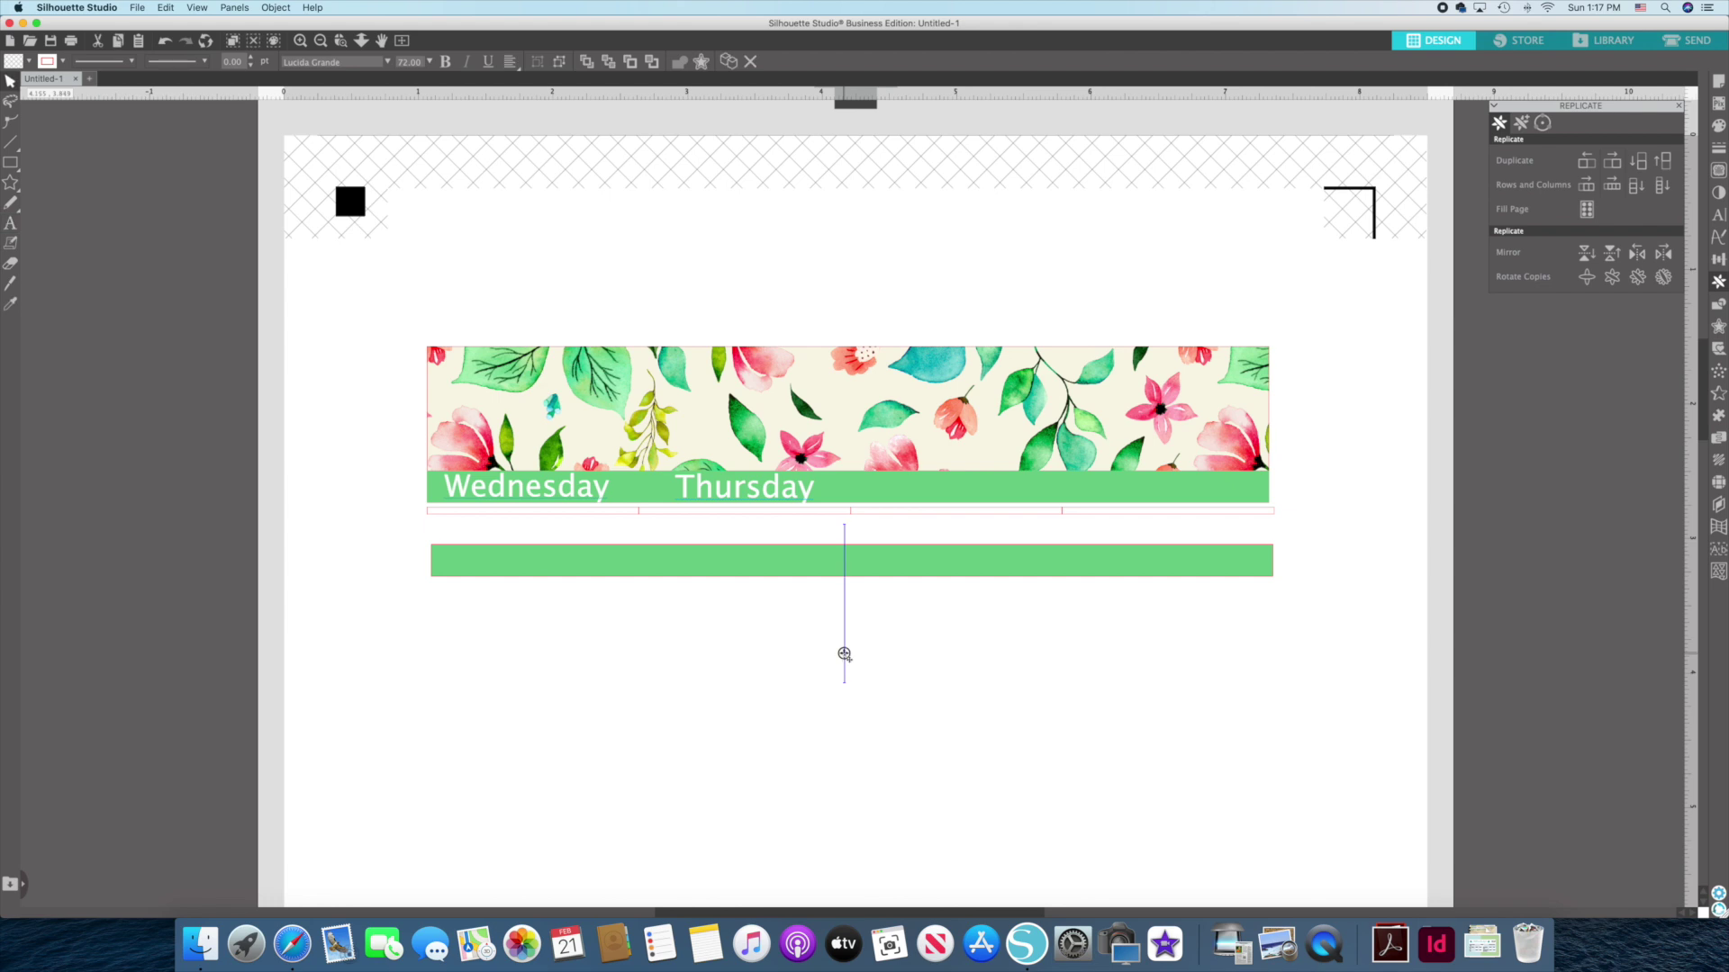
type("Friday")
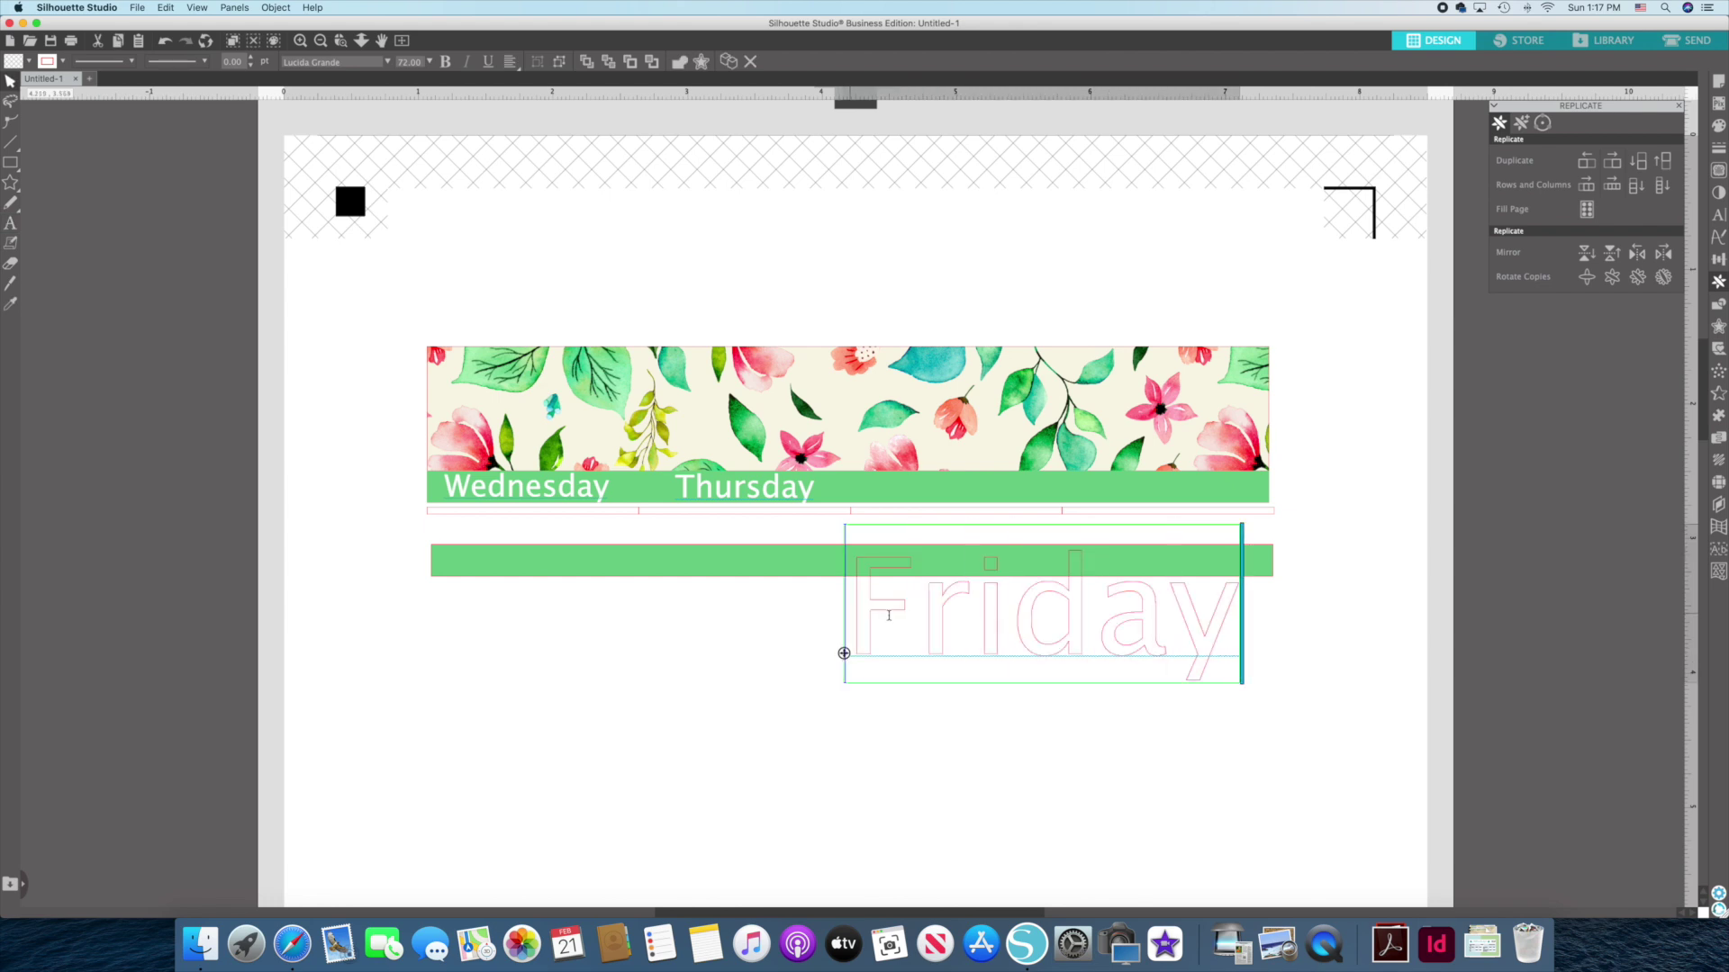
left_click_drag(851, 619, 1208, 643)
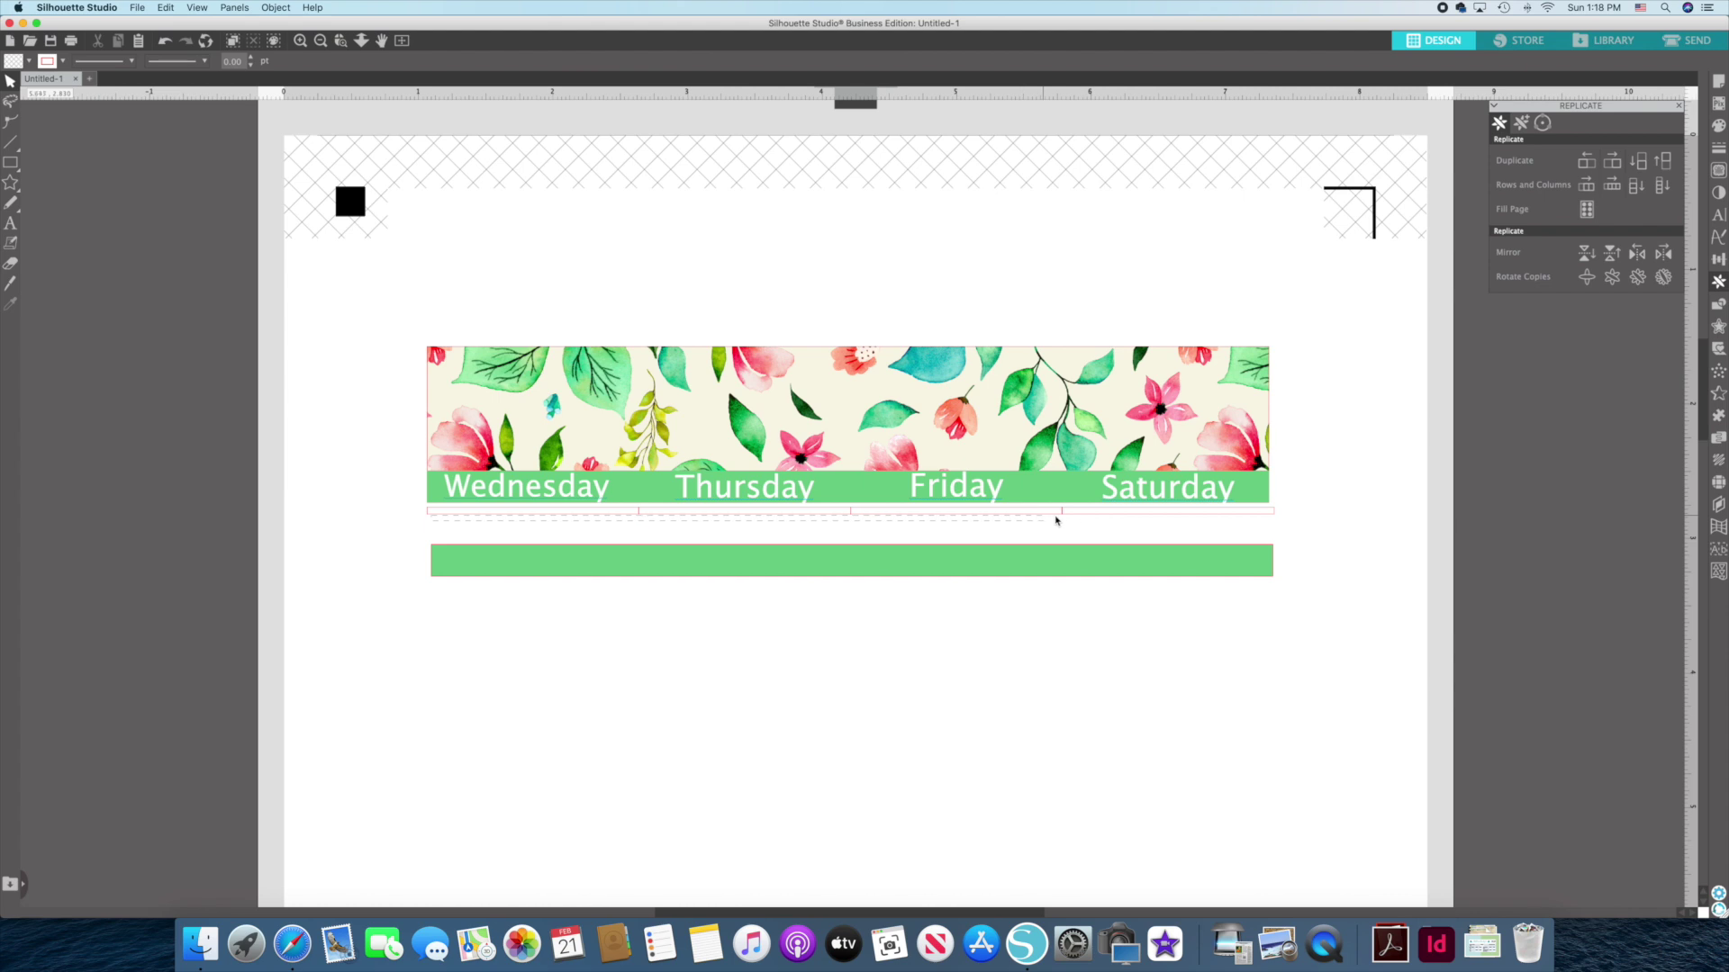
Delete the row of four thin rectangles below the weekday labels.
left_click(1122, 515)
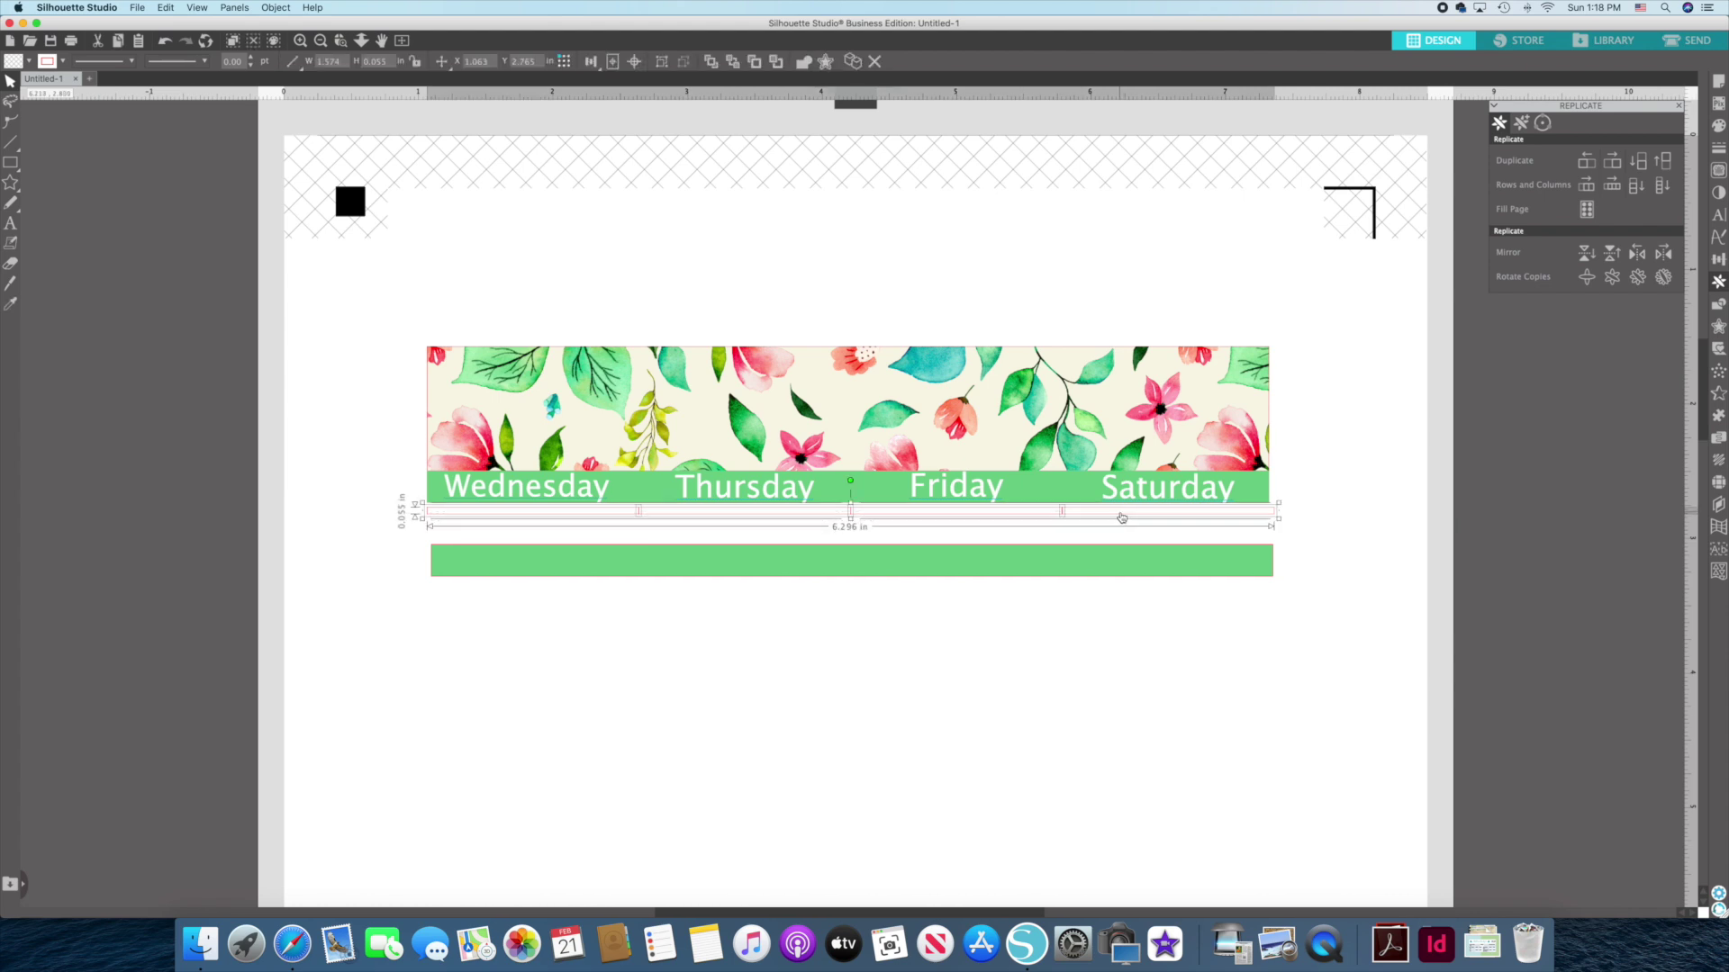
key("Delete")
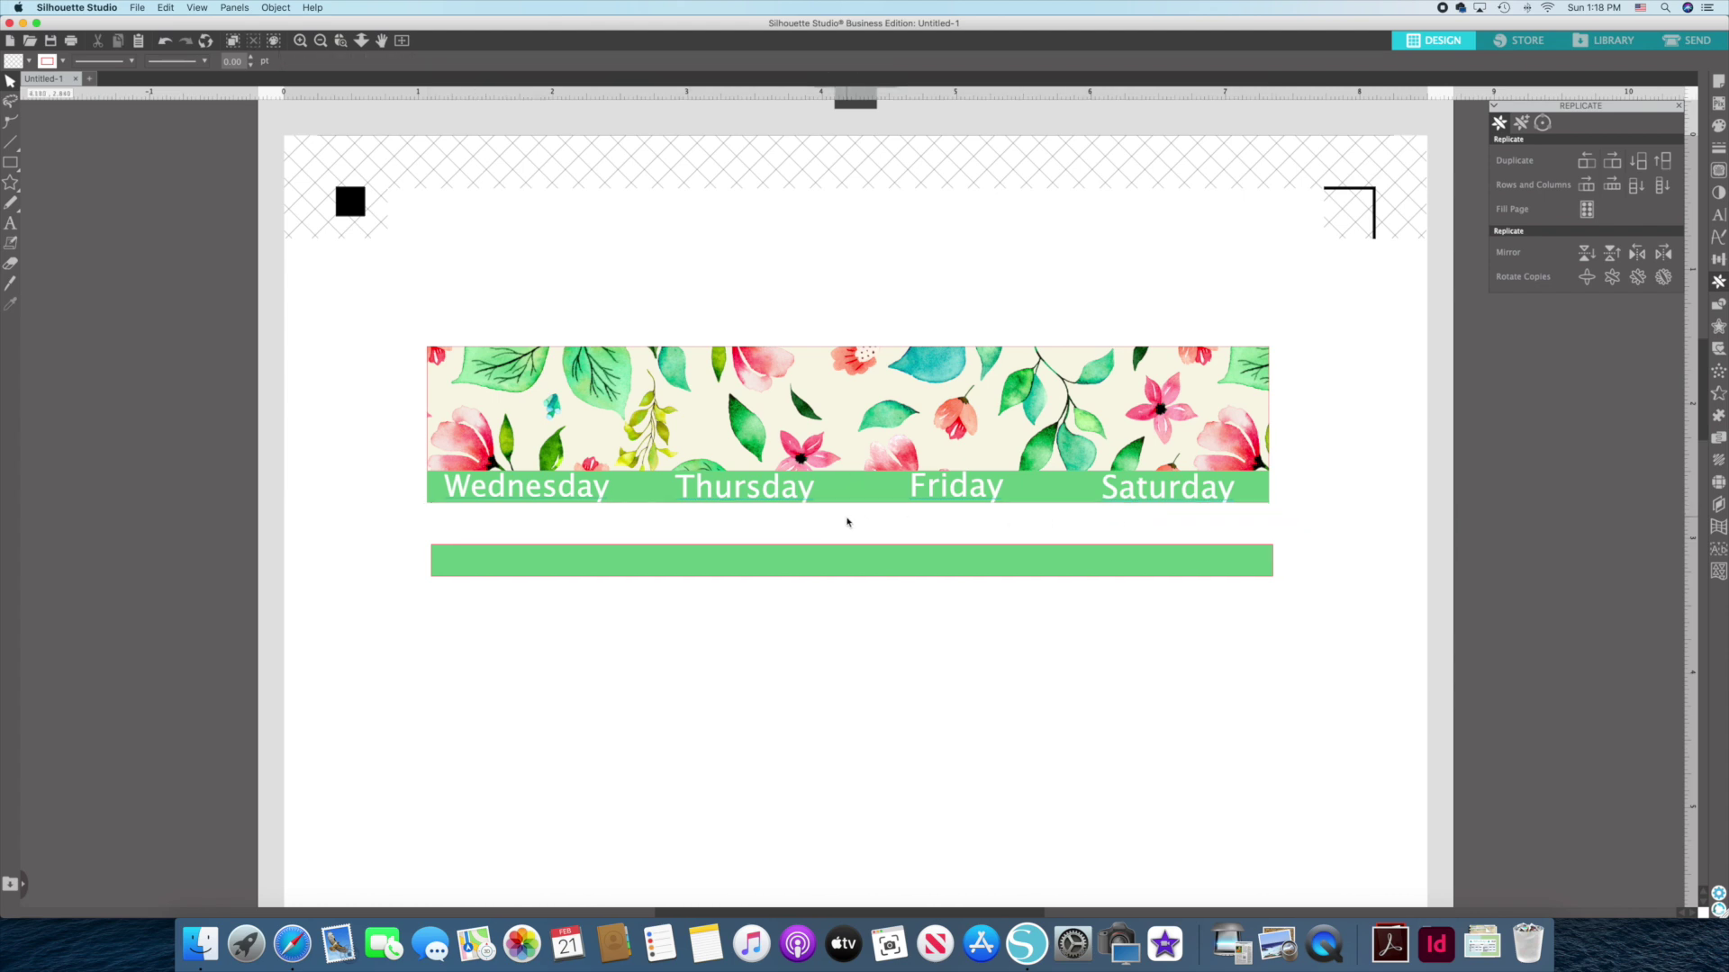
Align the Wednesday, Thursday, Friday and Saturday labels with each other along their vertical middles.
left_click(523, 495)
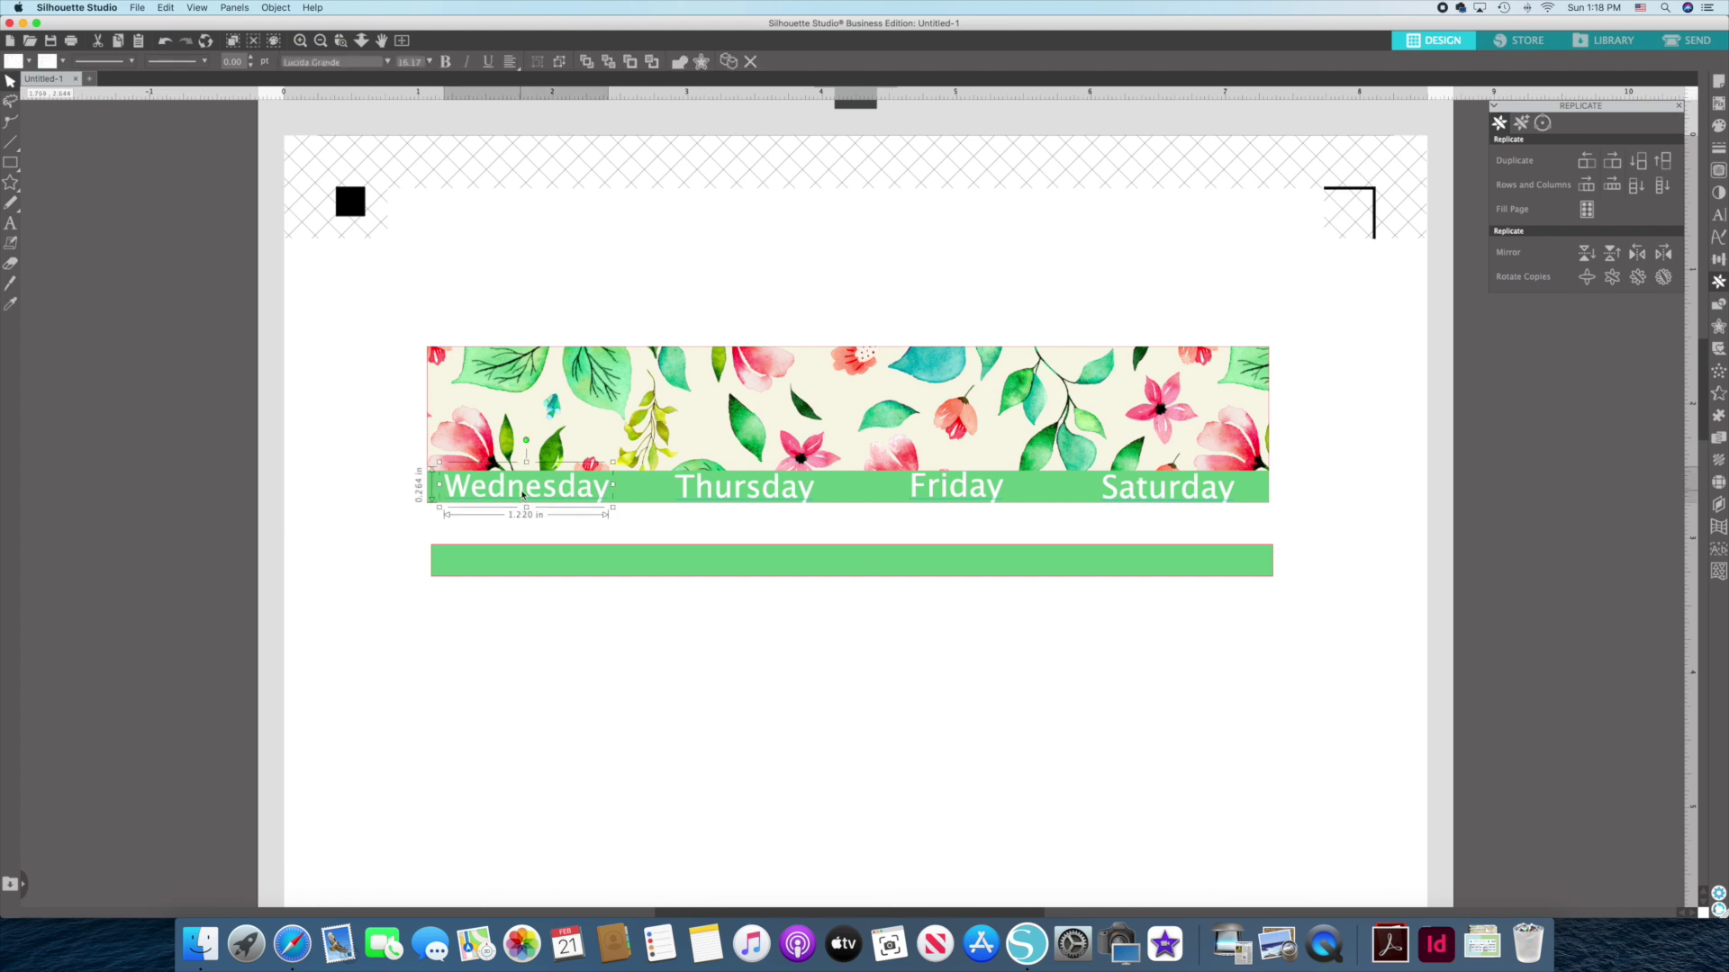
left_click(690, 496, "shift")
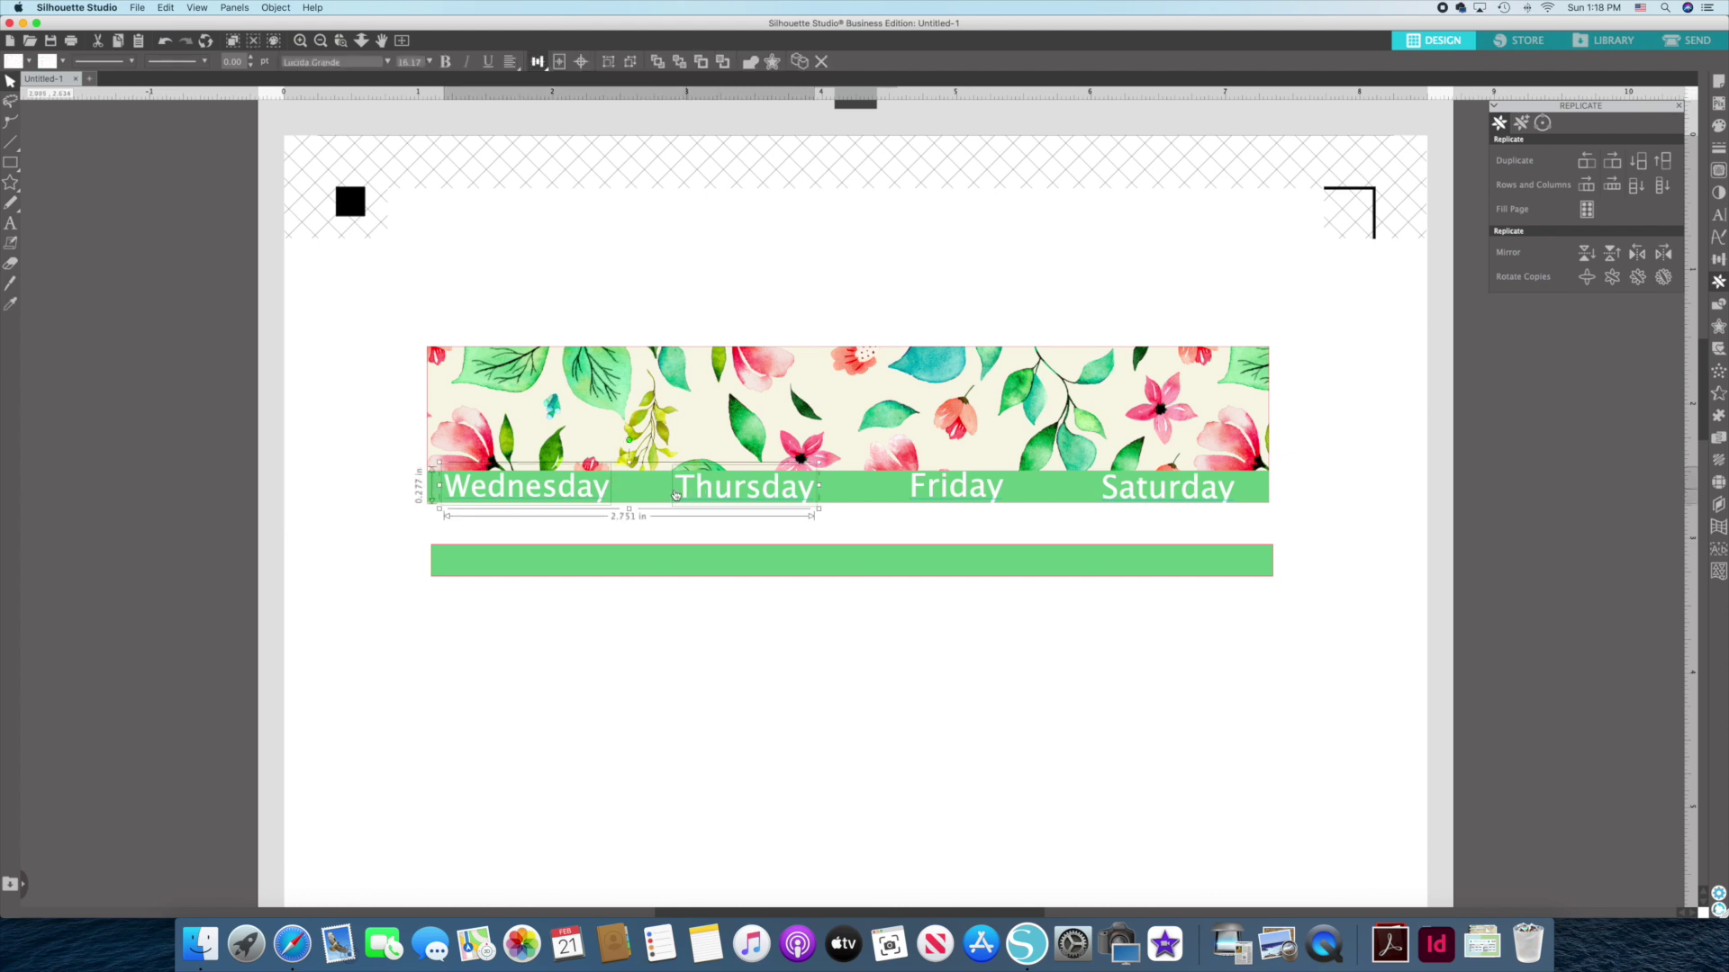
left_click(919, 489, "shift")
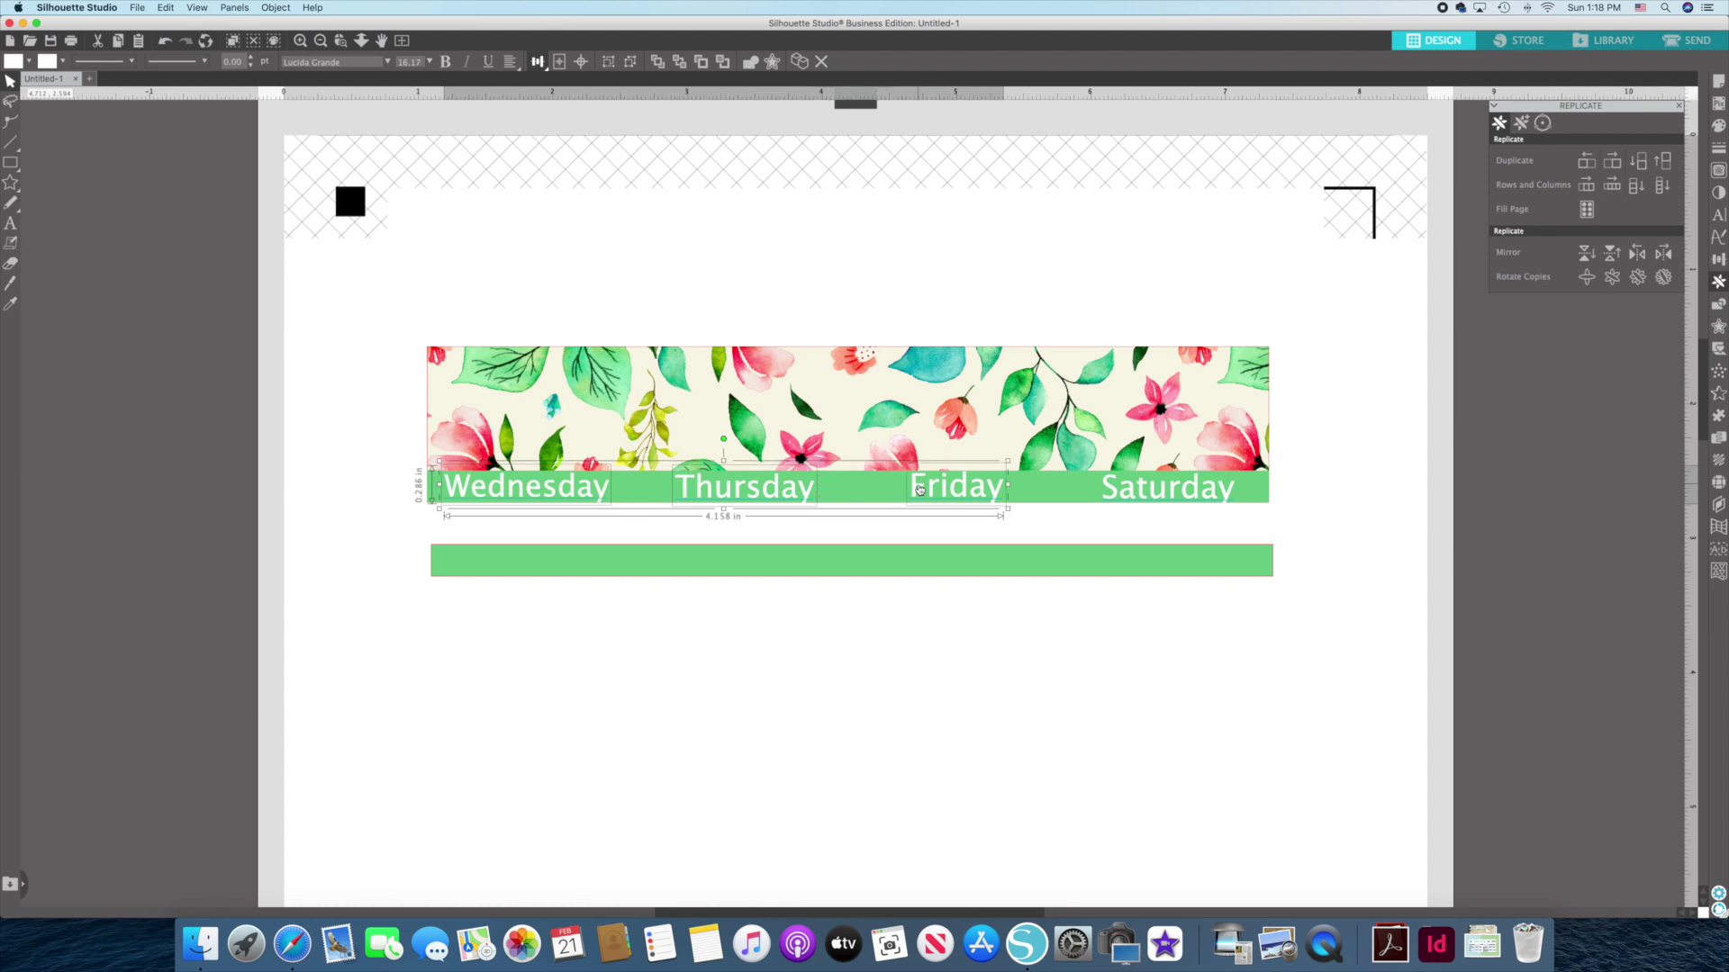
left_click(1113, 496, "shift")
left_click(525, 65)
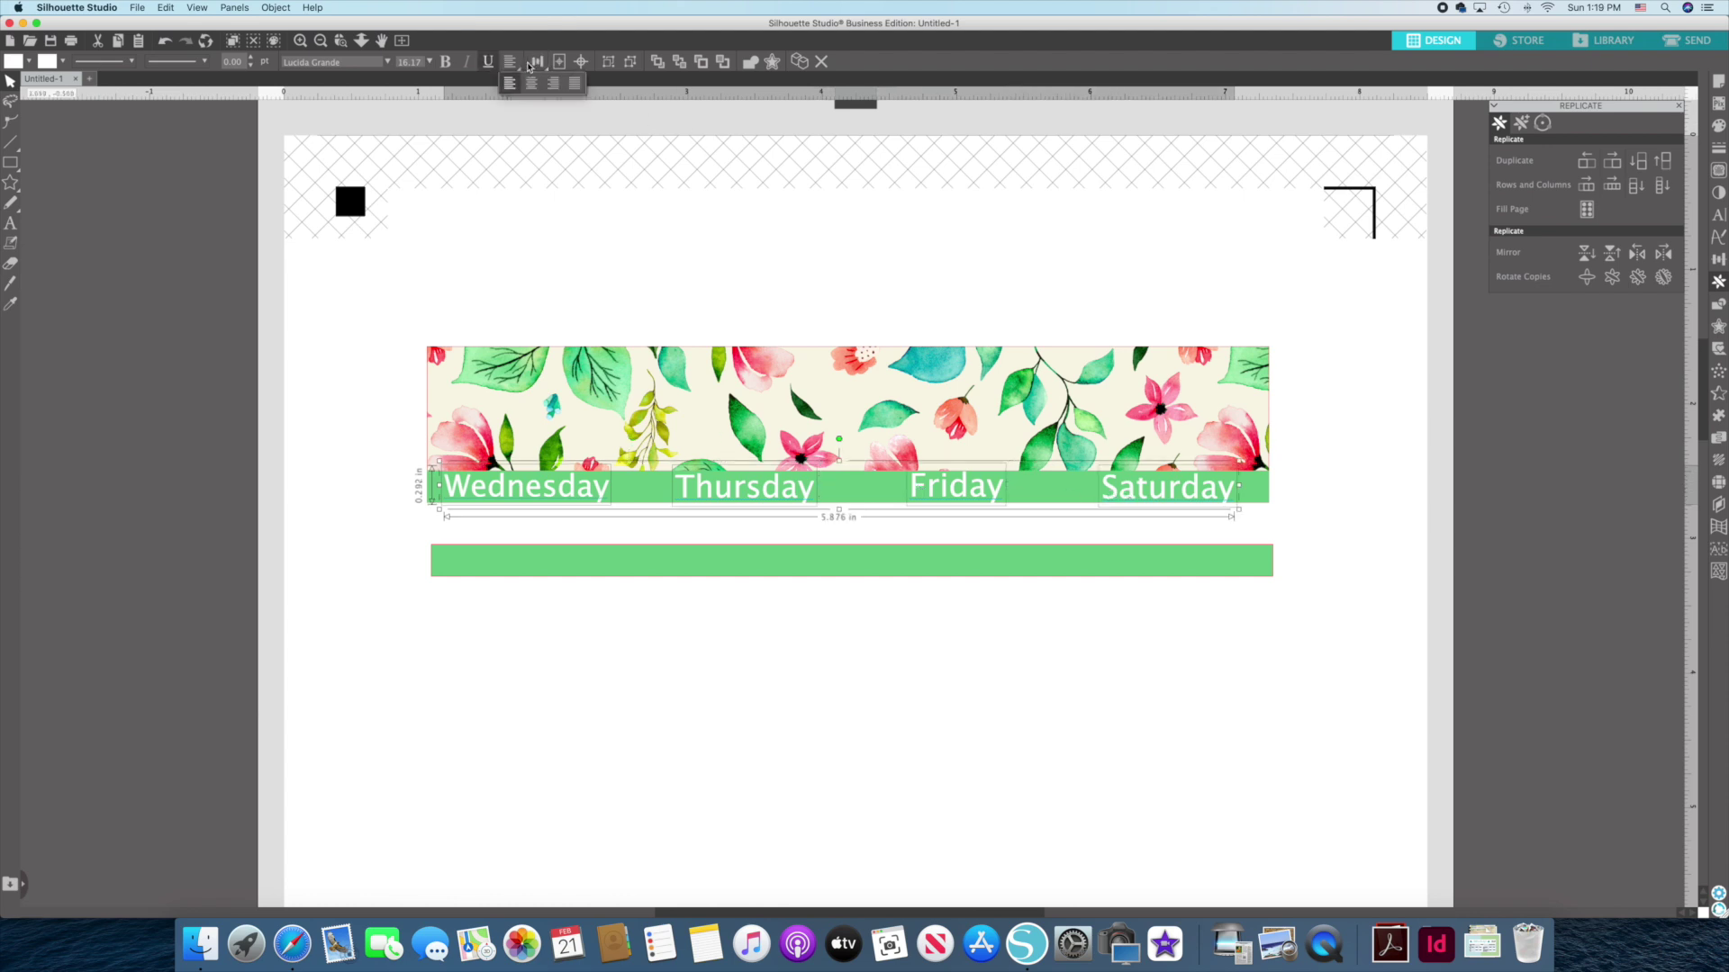
left_click(537, 61)
left_click(560, 106)
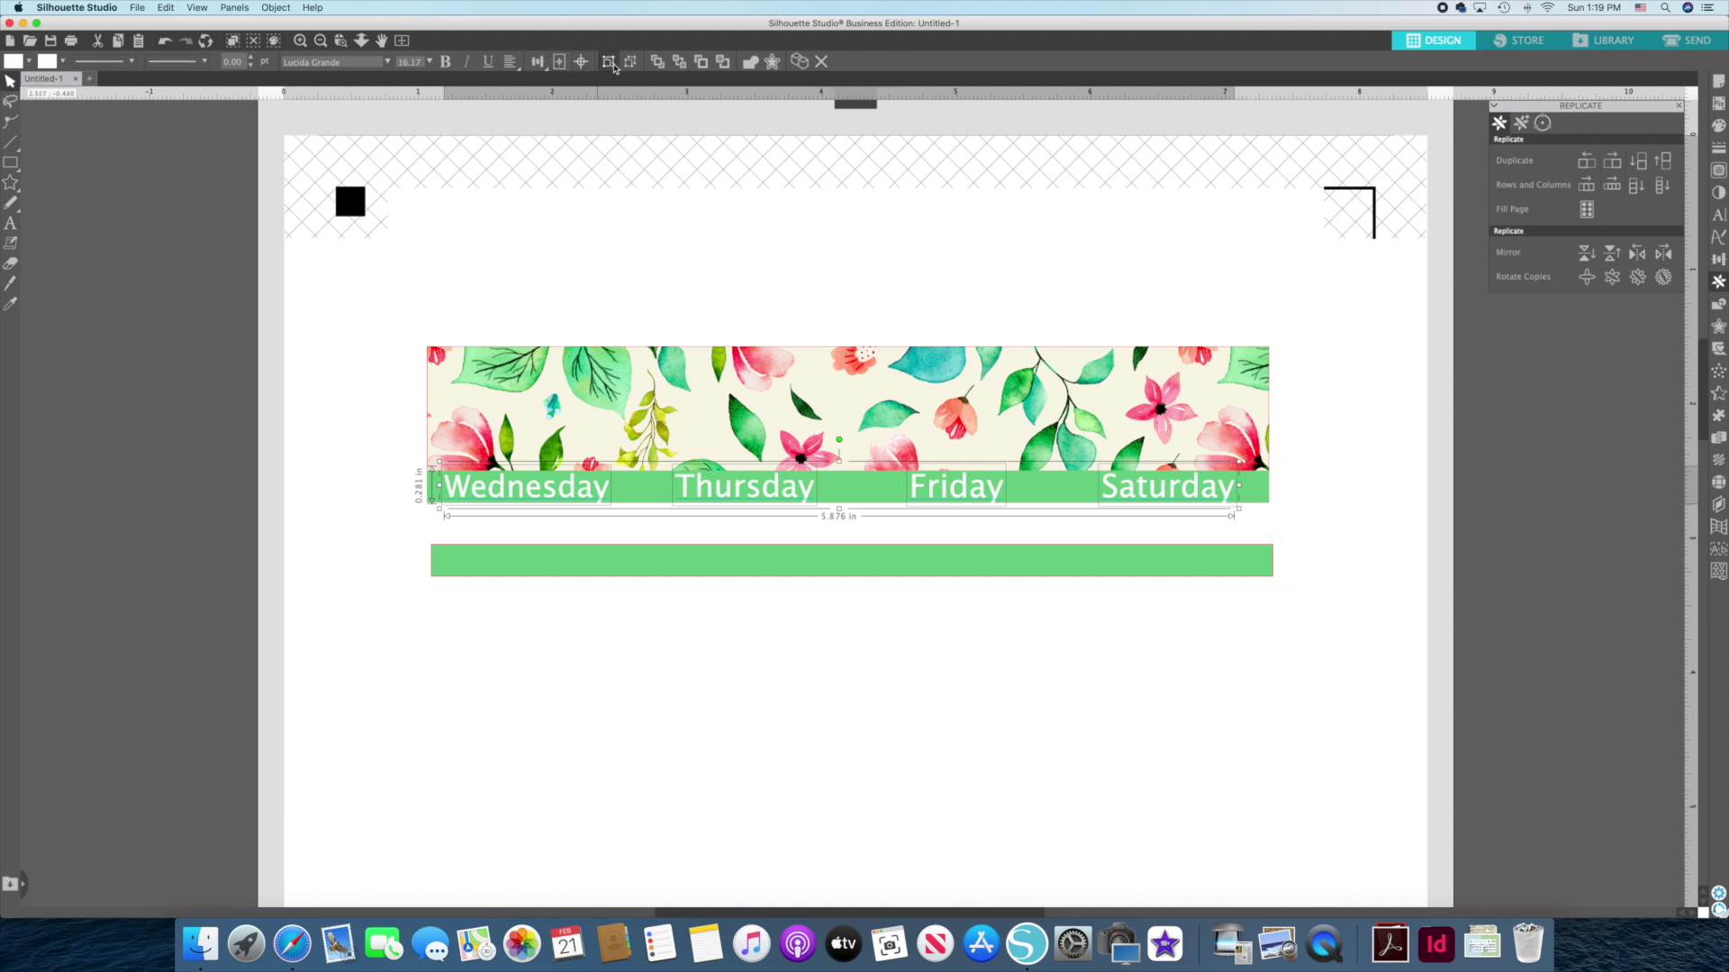
Try spacing the four weekday labels evenly in the horizontal direction and undo the spacing.
left_click(538, 61)
left_click(538, 126)
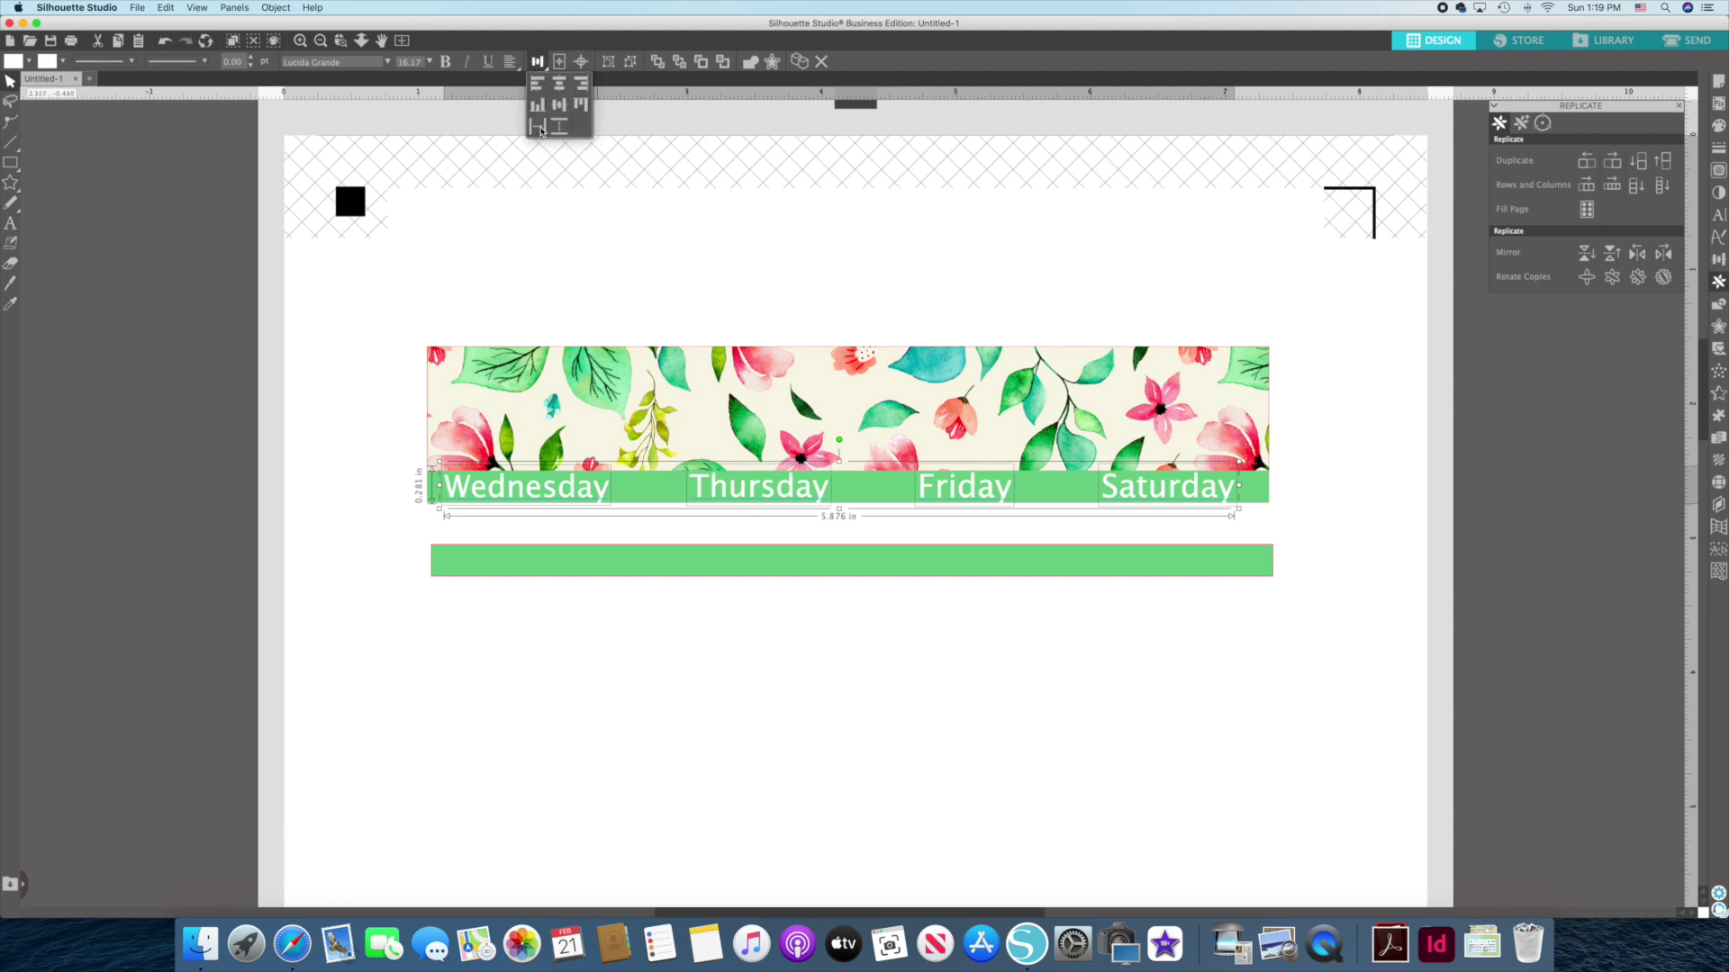
key("super+z")
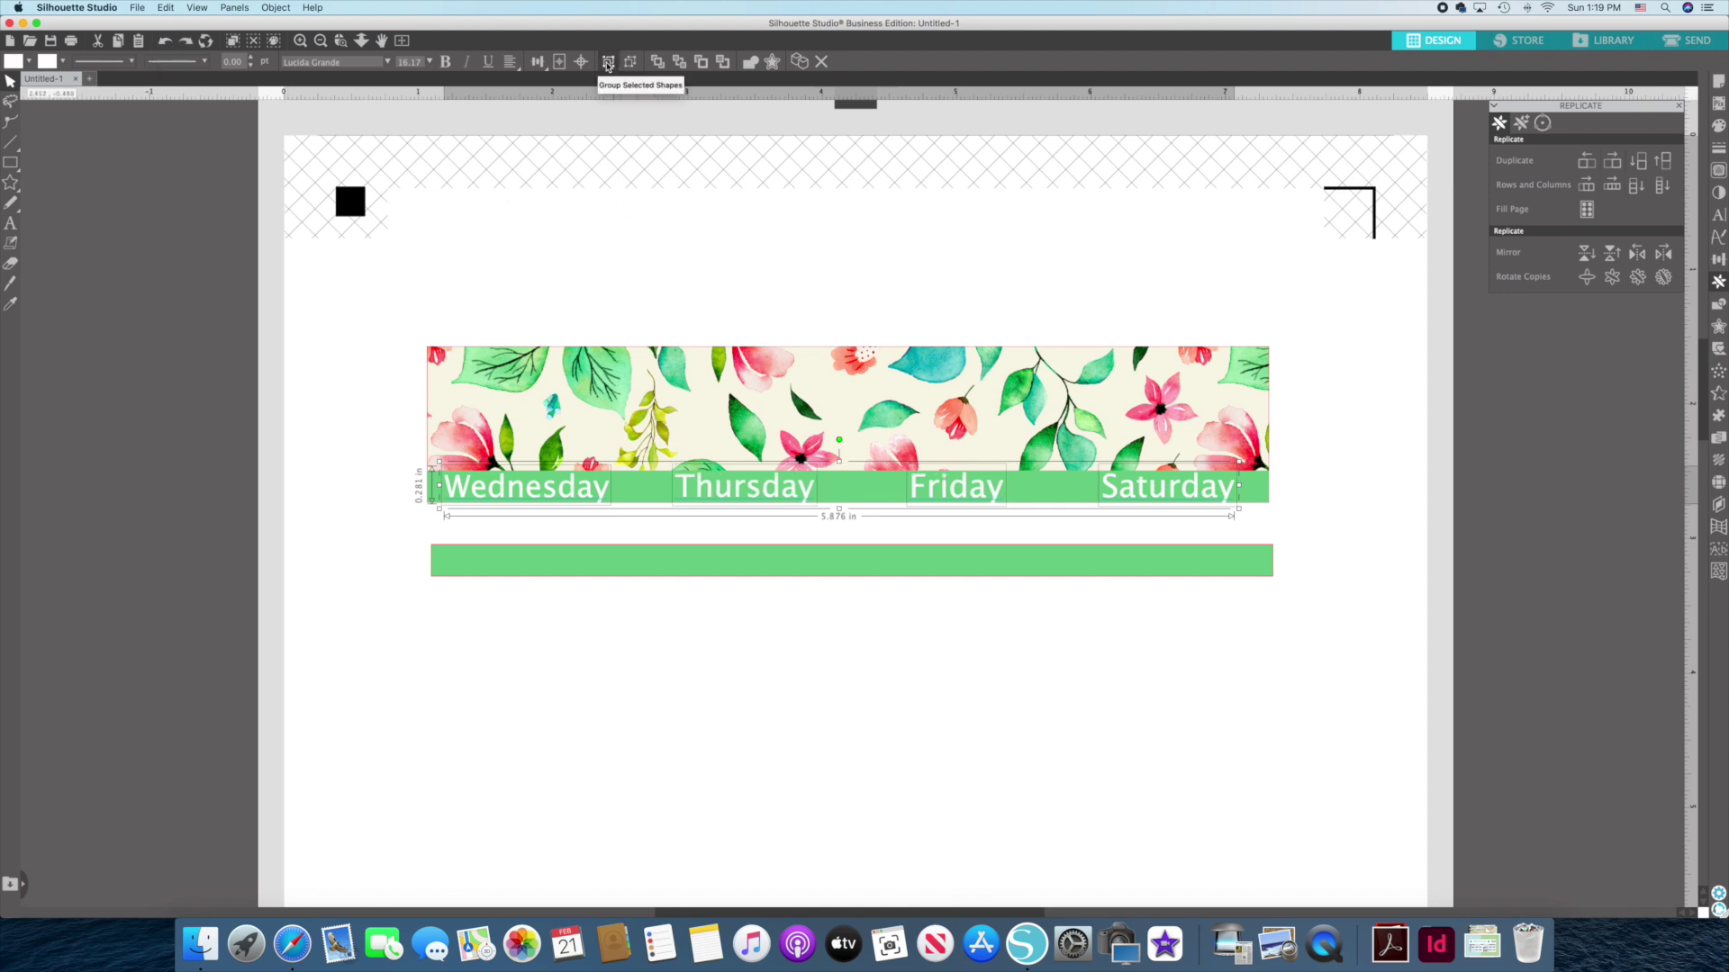
Group the four weekday labels and center the group horizontally on the floral banner.
left_click(608, 63)
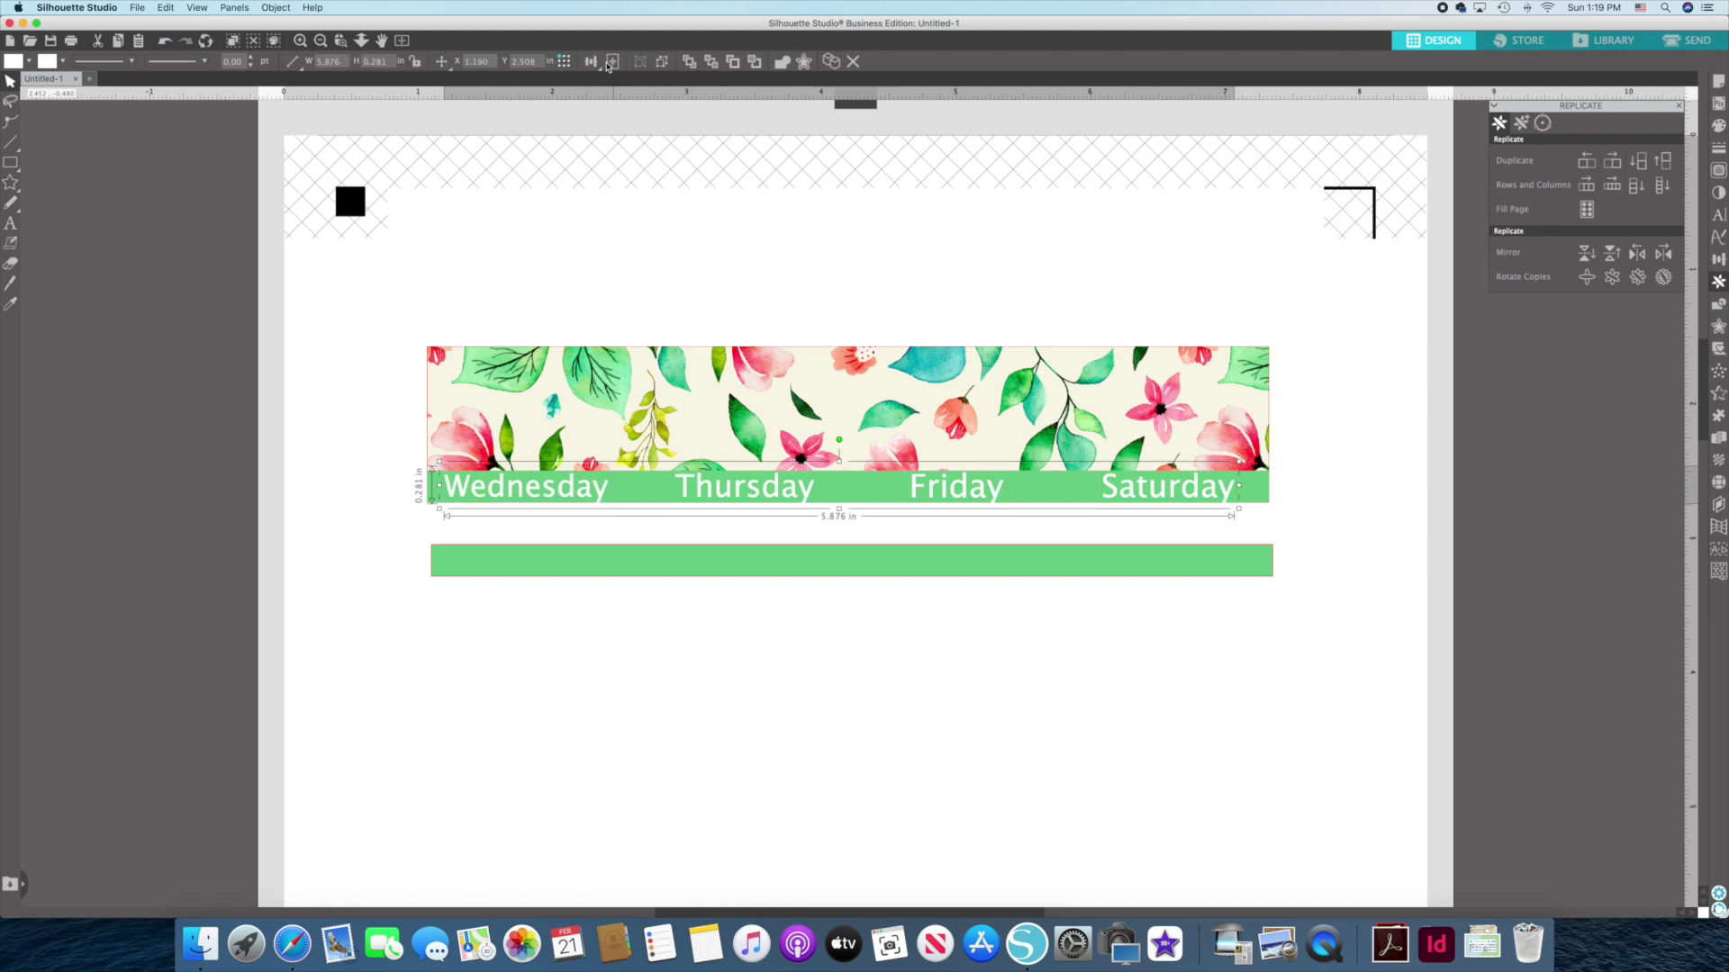
left_click(345, 416)
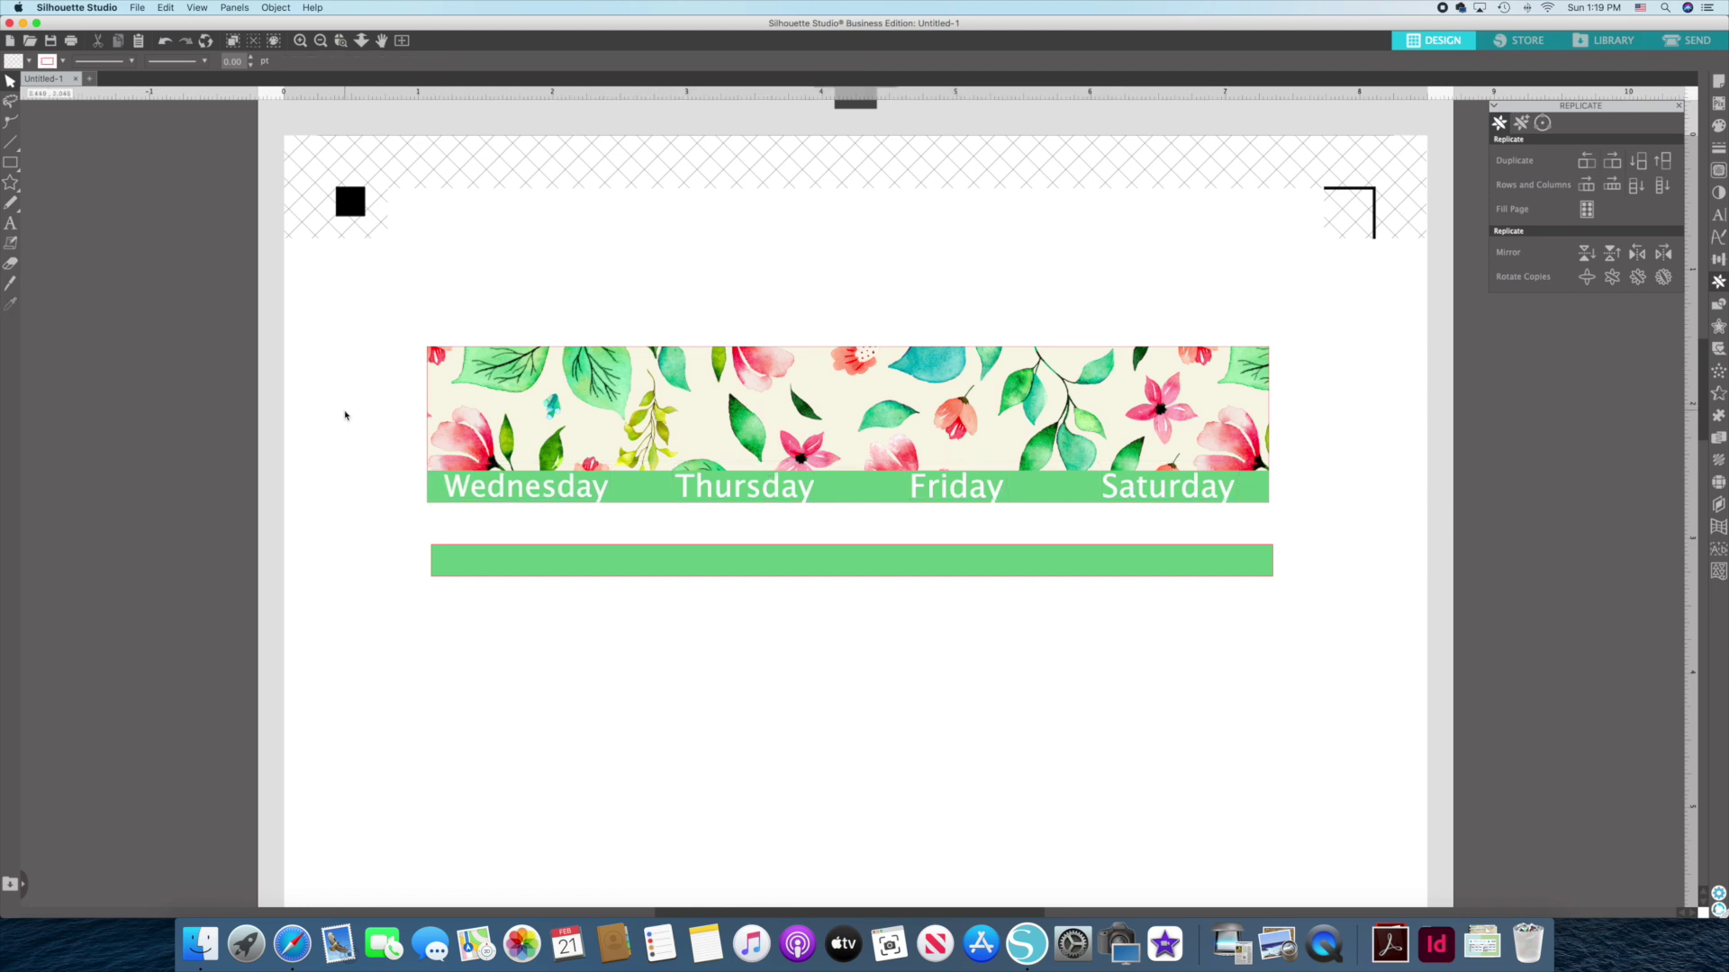
left_click(805, 494)
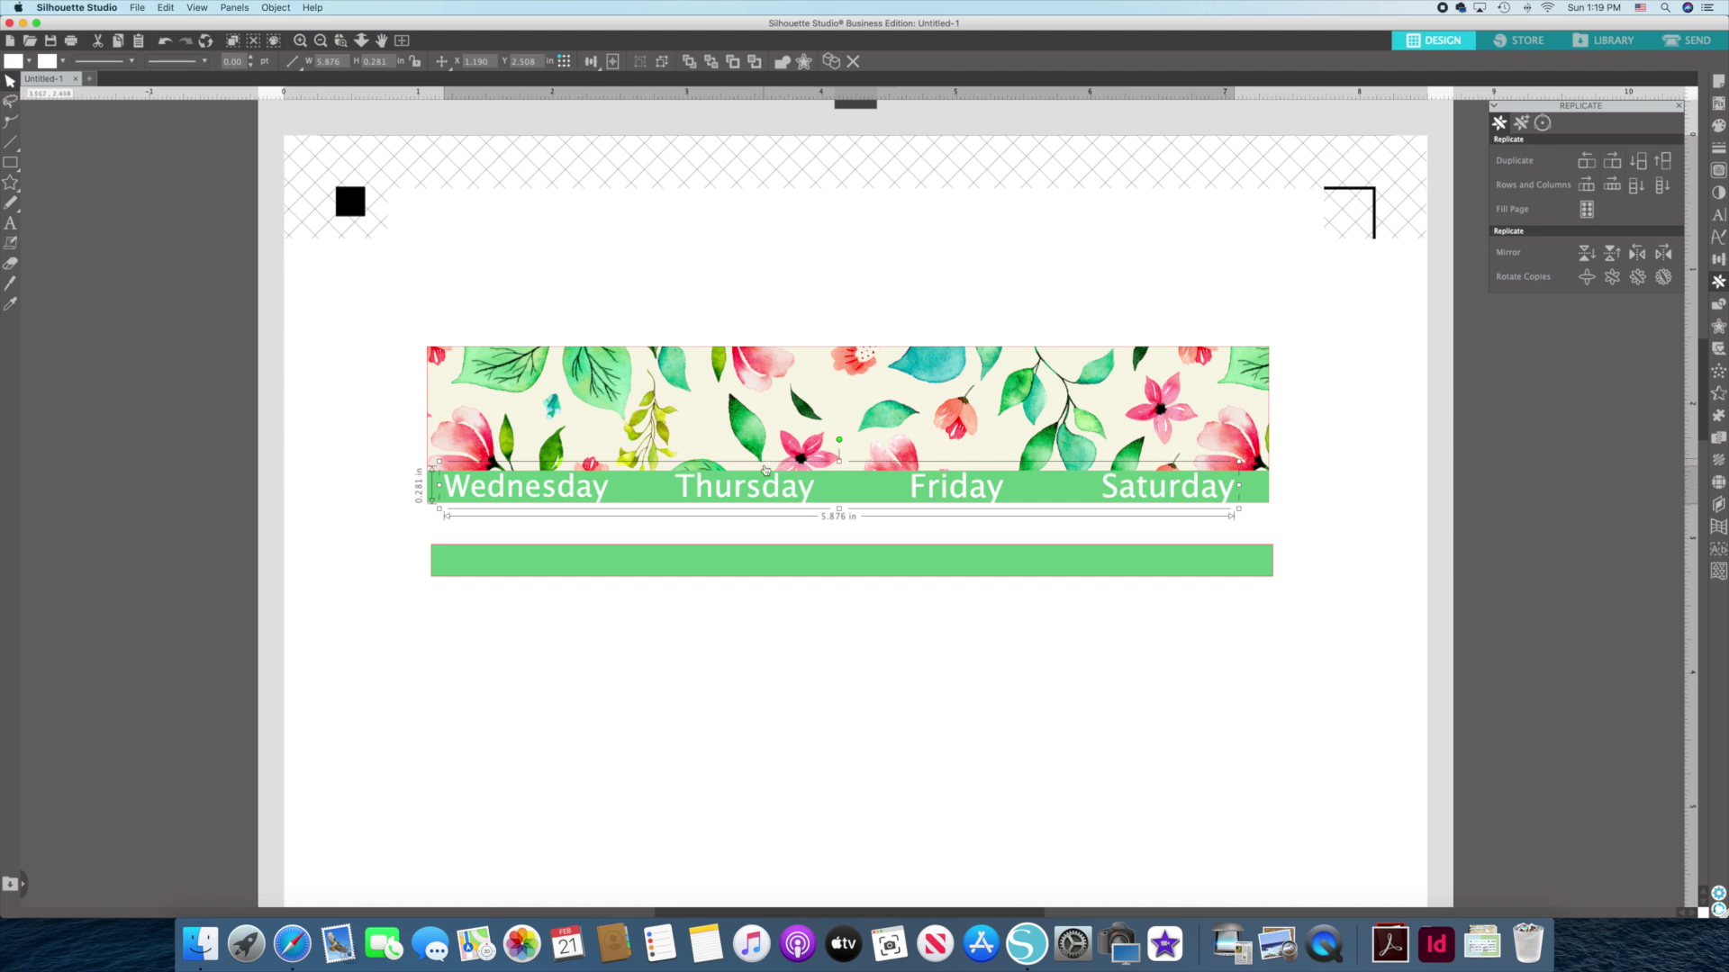
left_click(782, 427)
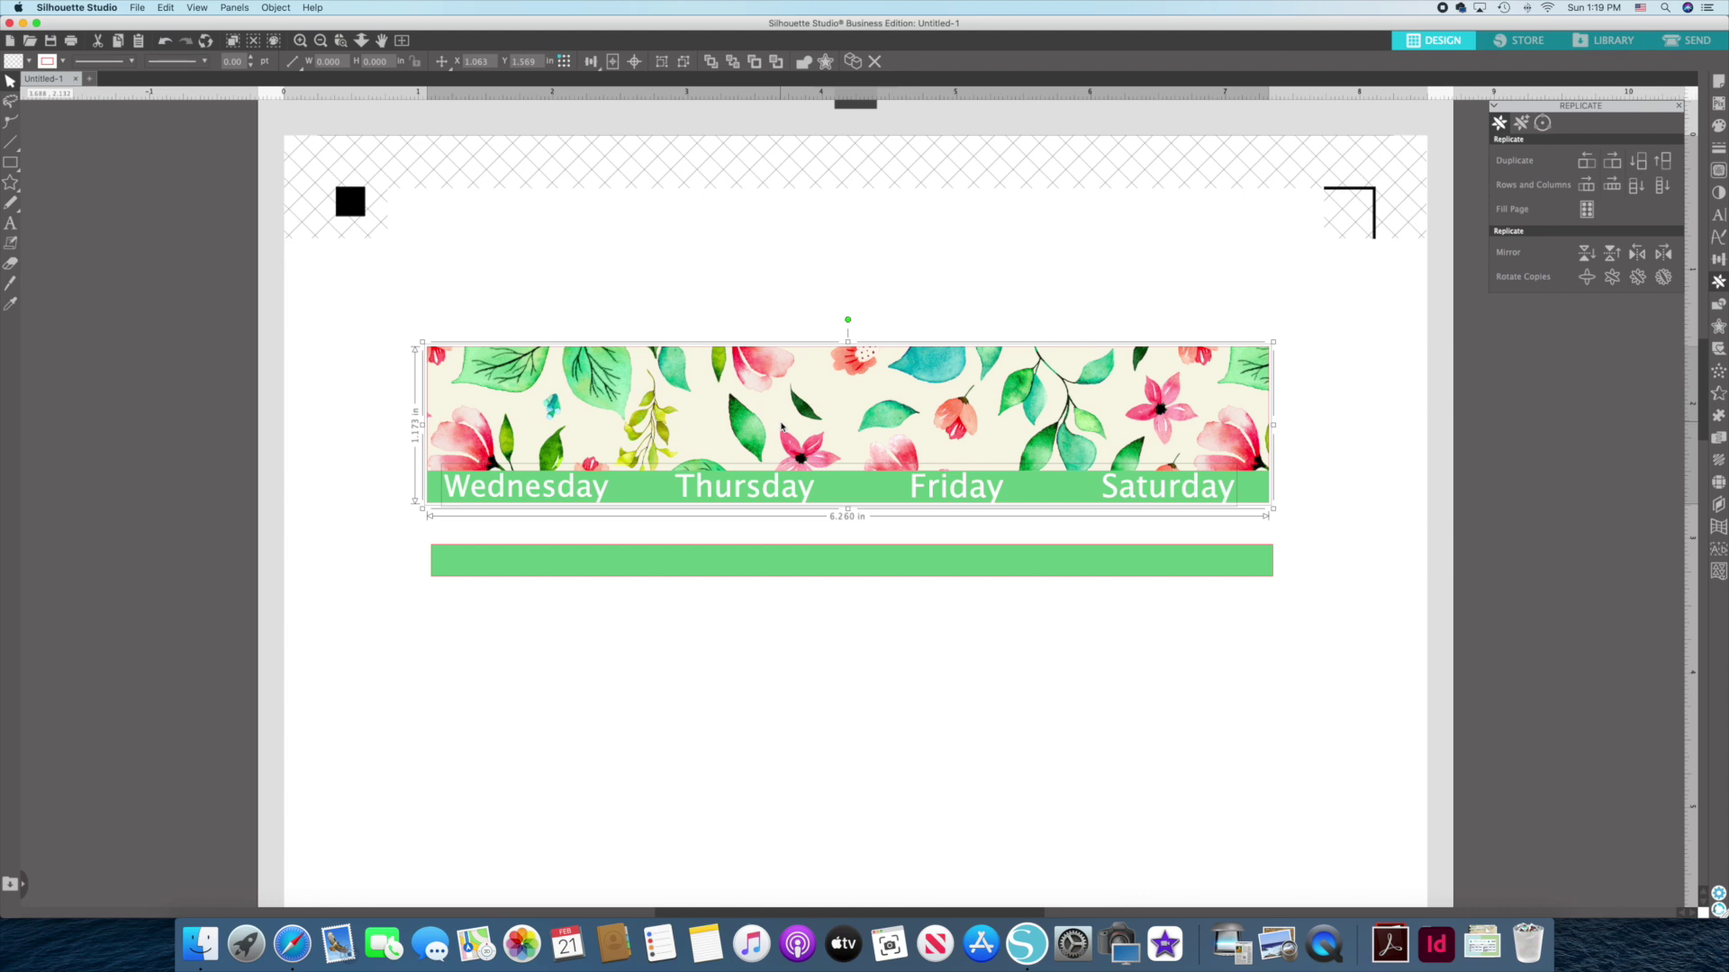
left_click(613, 62)
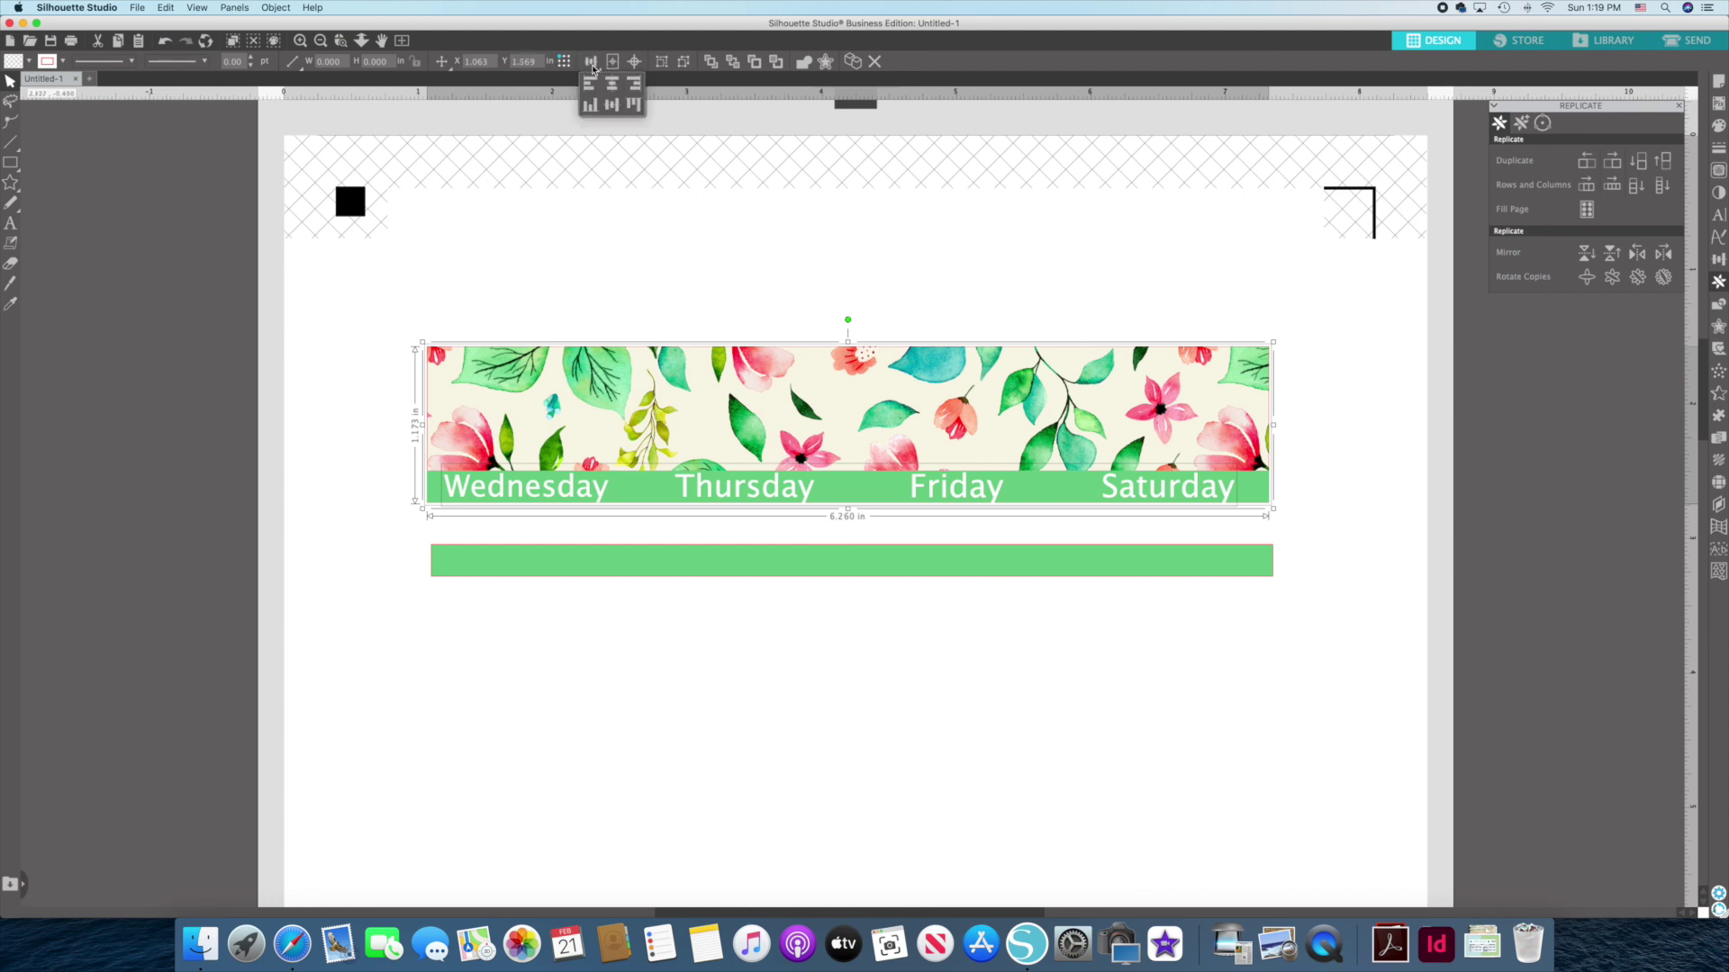
left_click(612, 83)
left_click(1341, 451)
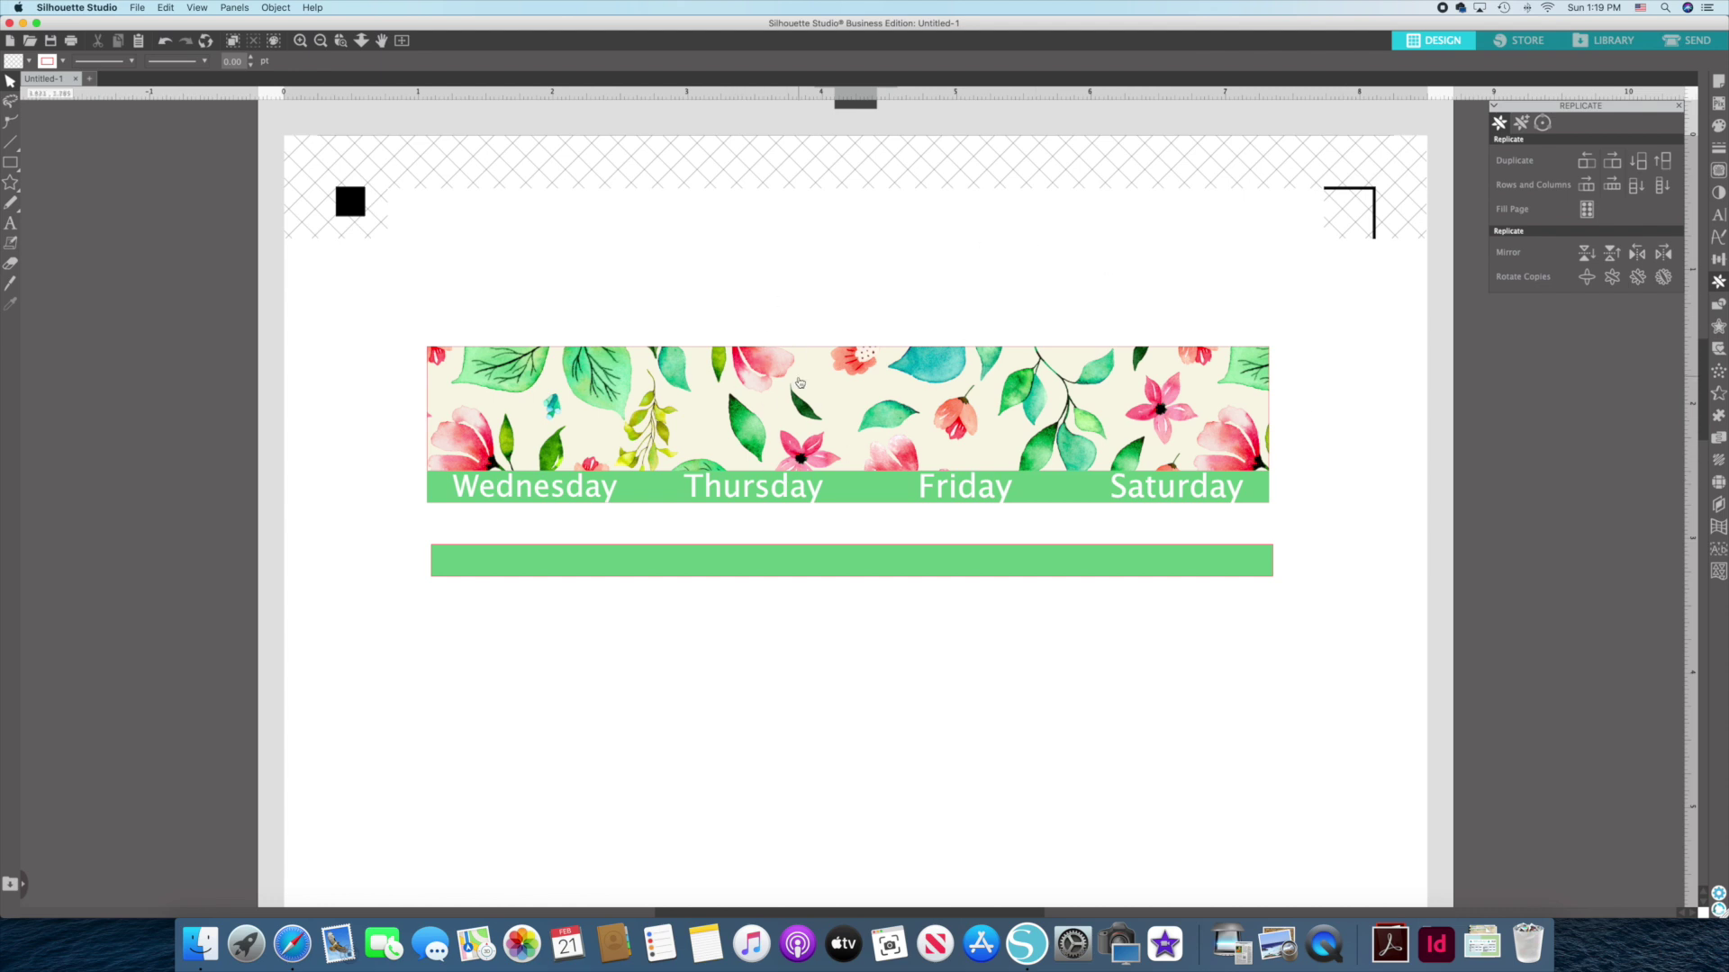
Move the plain green strip up to sit just below the weekday banner, lined up with its edges.
left_click_drag(829, 576, 826, 554)
left_click(826, 554)
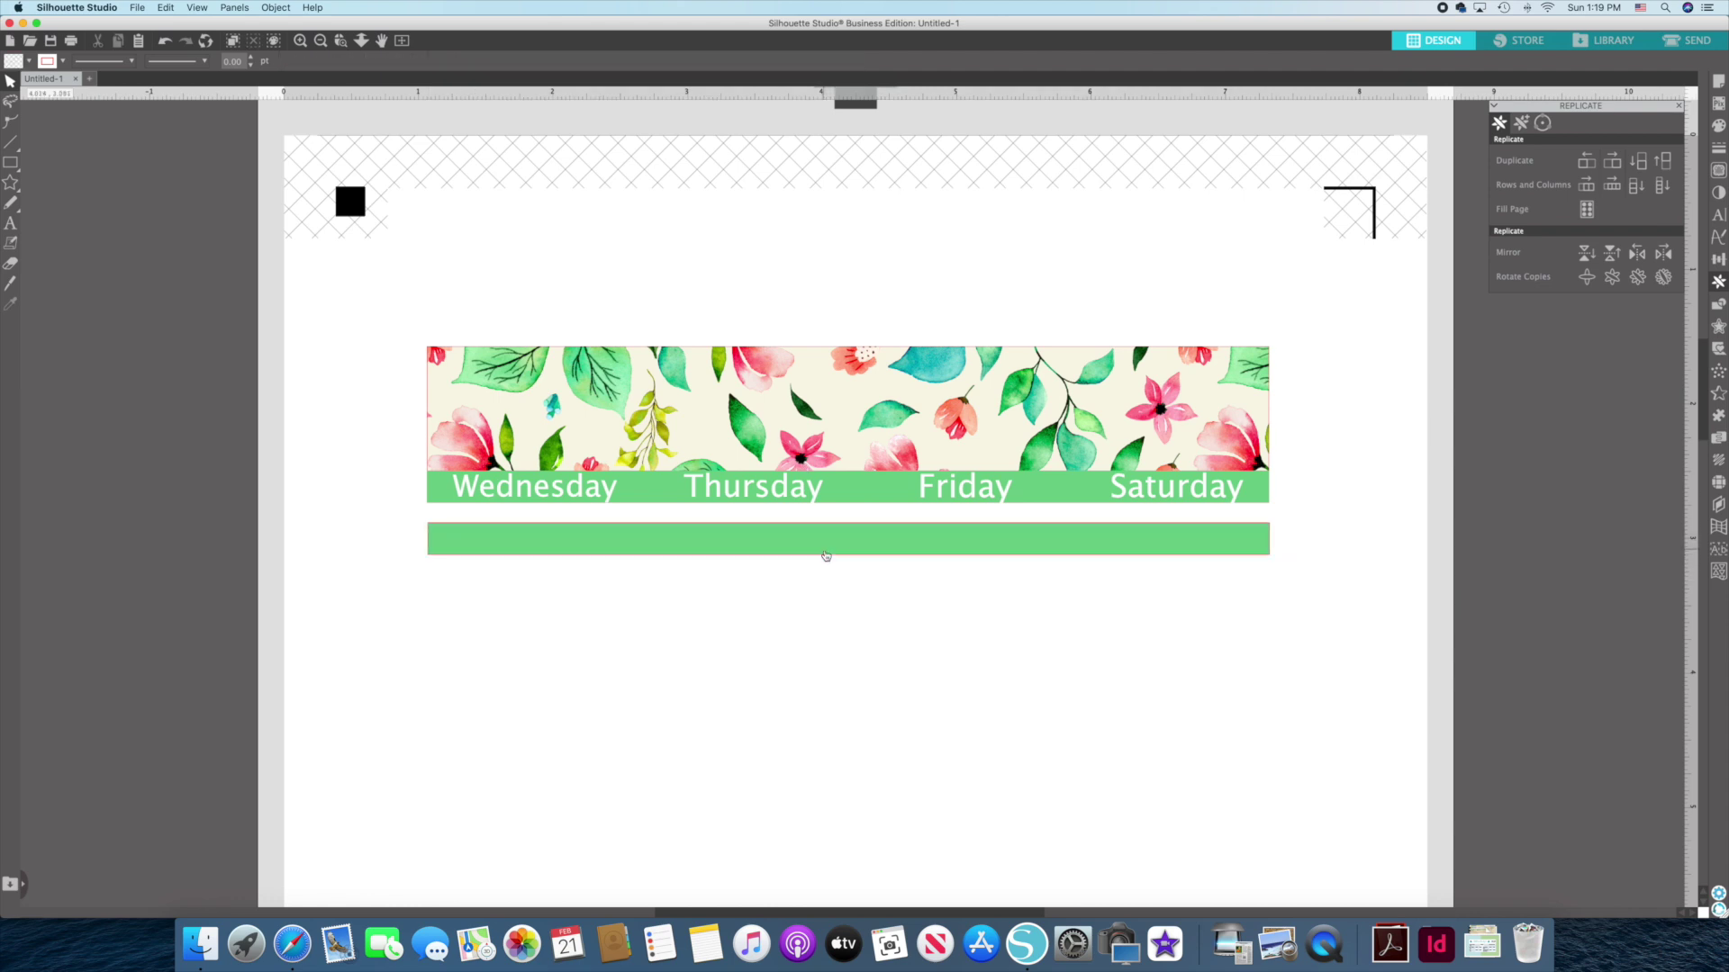
Draw a rectangle about 4.36 by 0.73 in below the plain green strip.
scroll(845, 603, "down", 5)
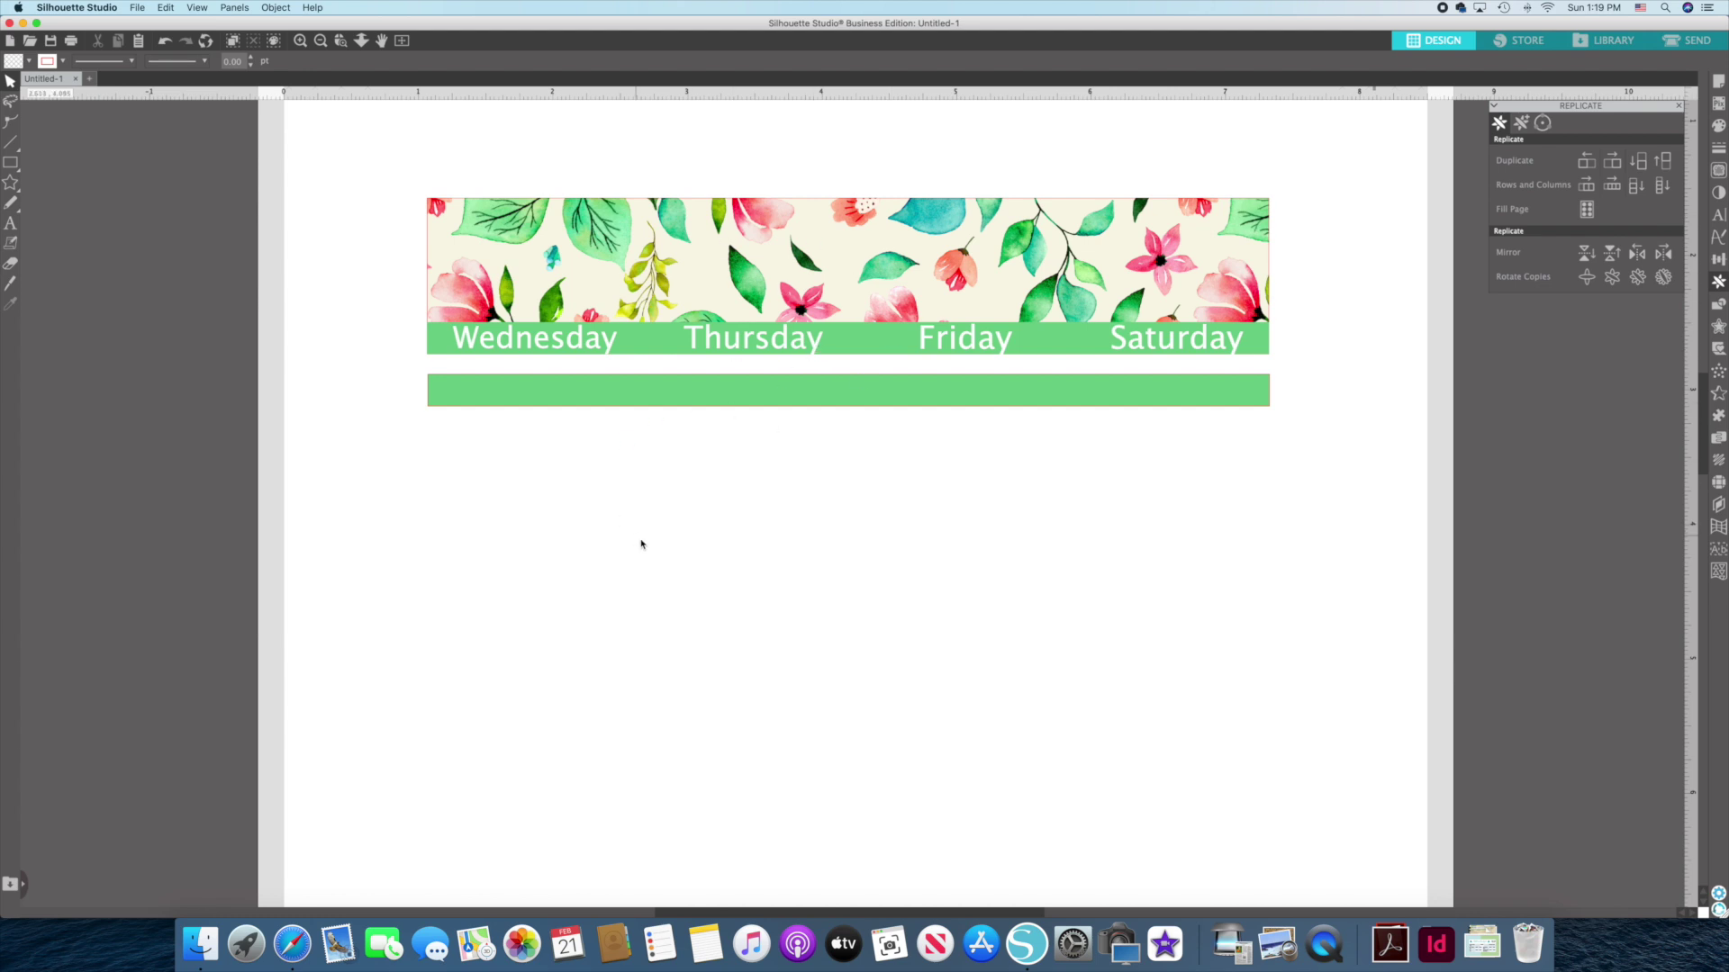
left_click(10, 163)
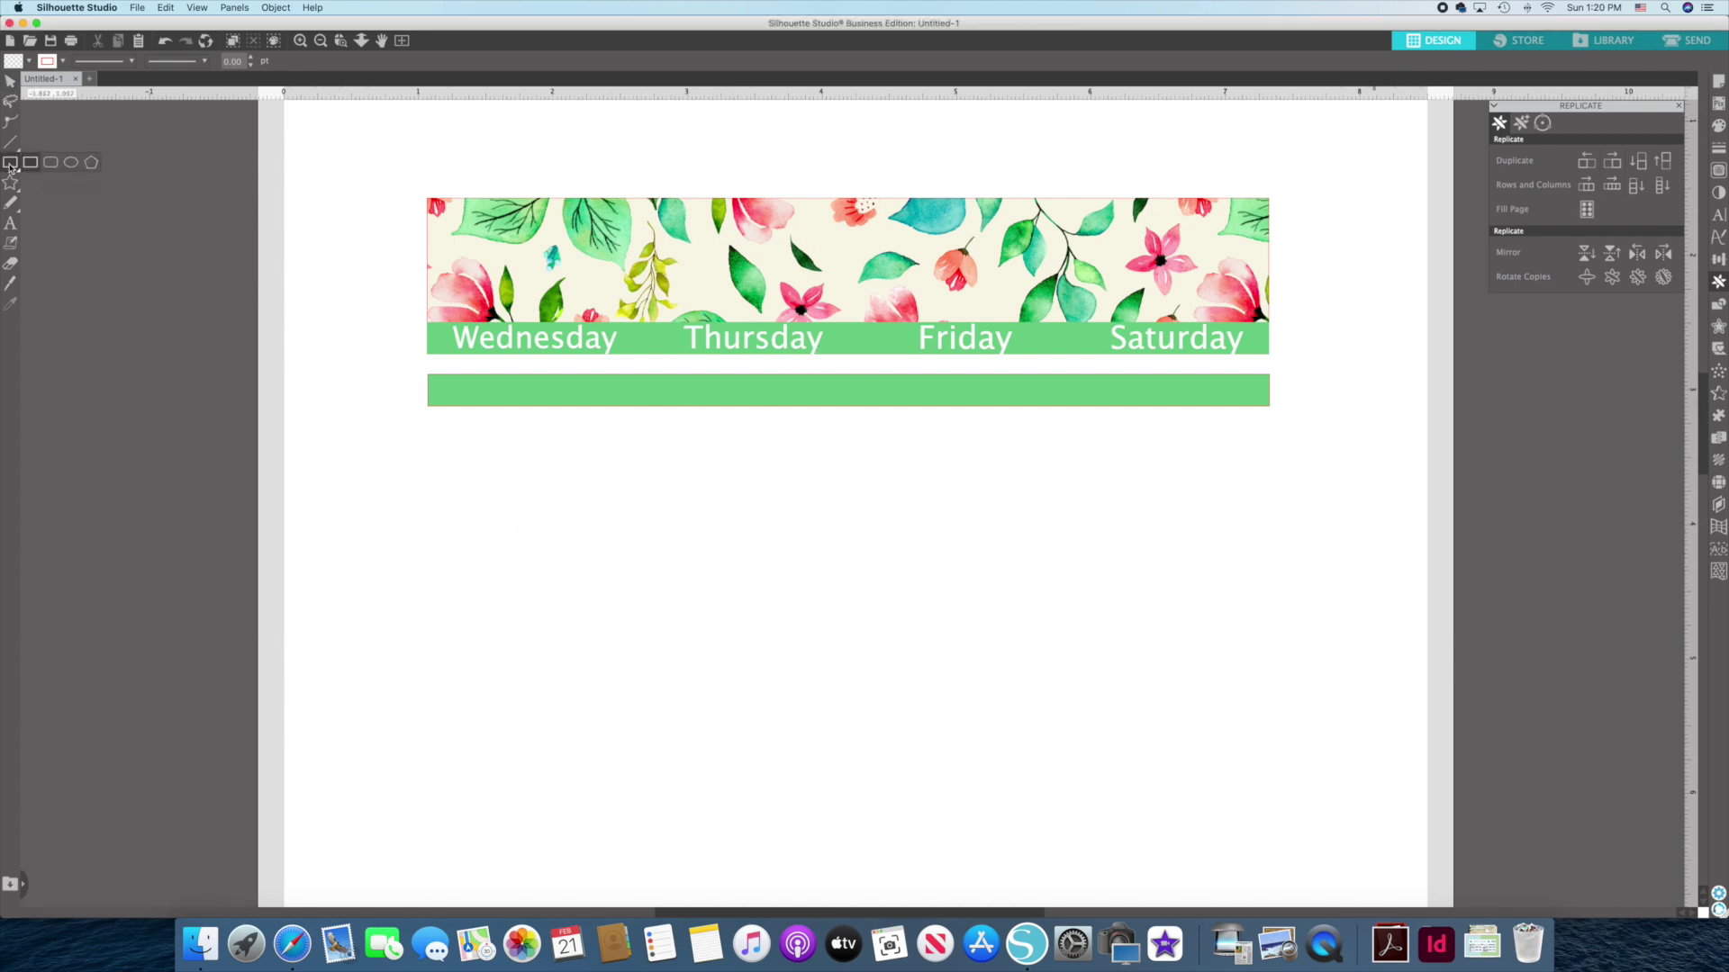
left_click_drag(450, 455, 1037, 554)
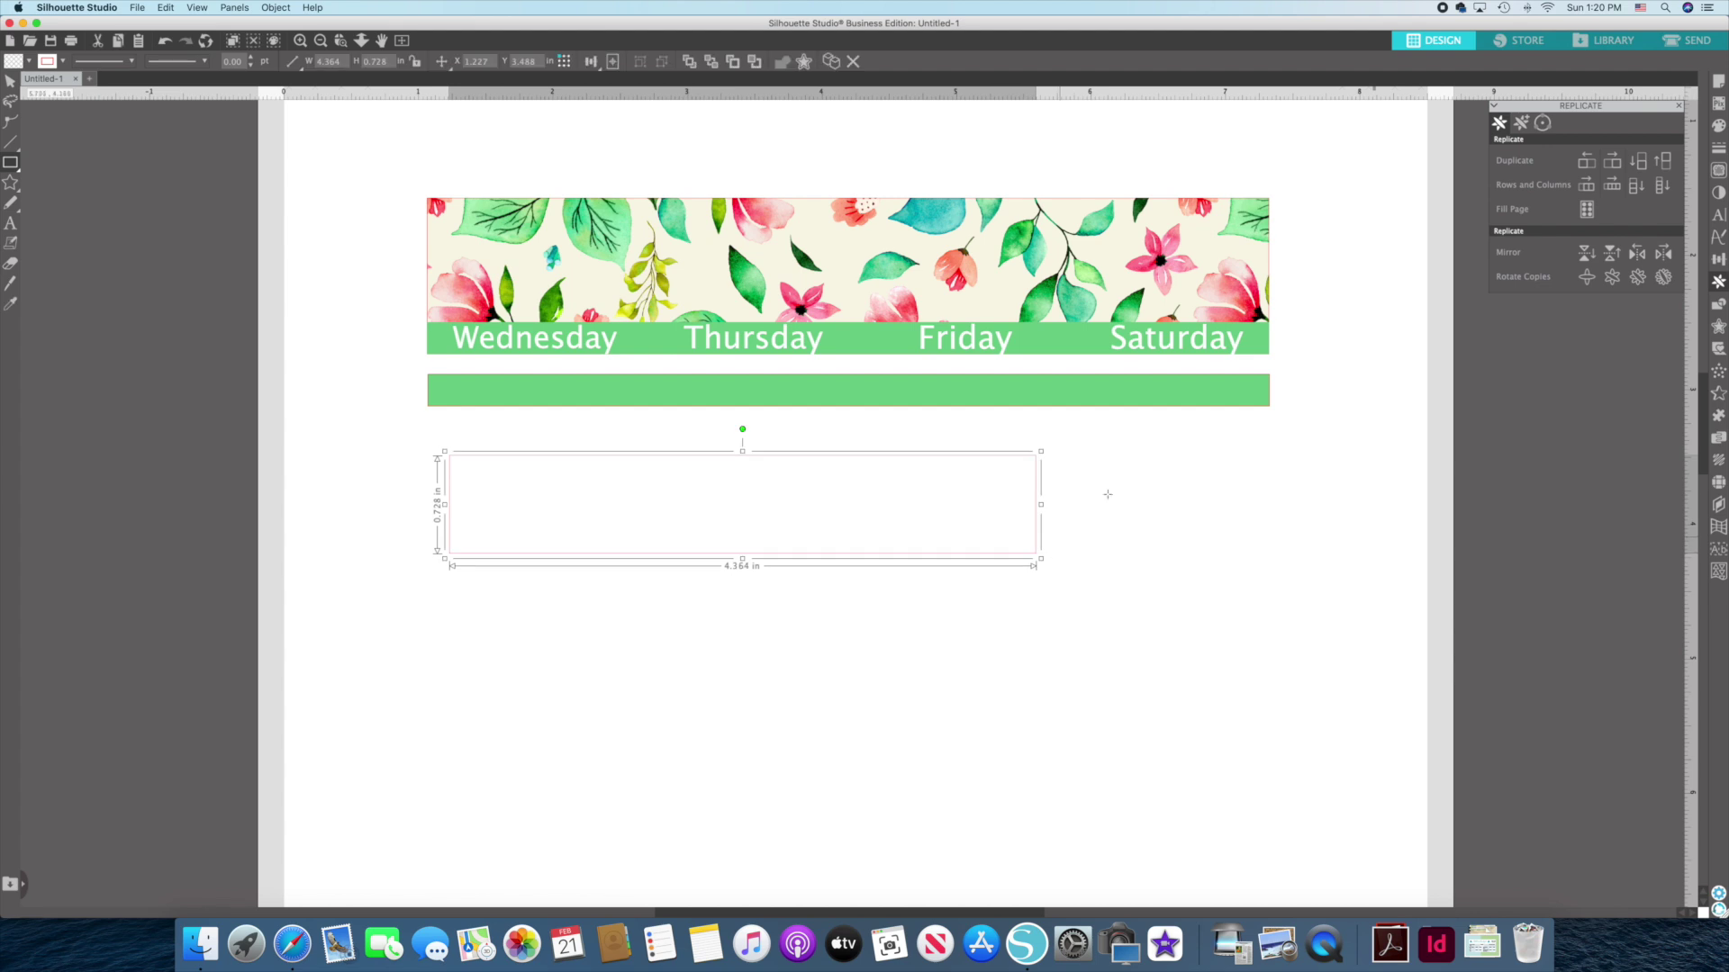
Set the new rectangle's size to 4.724 in wide and 1.161 in high.
left_click(1718, 260)
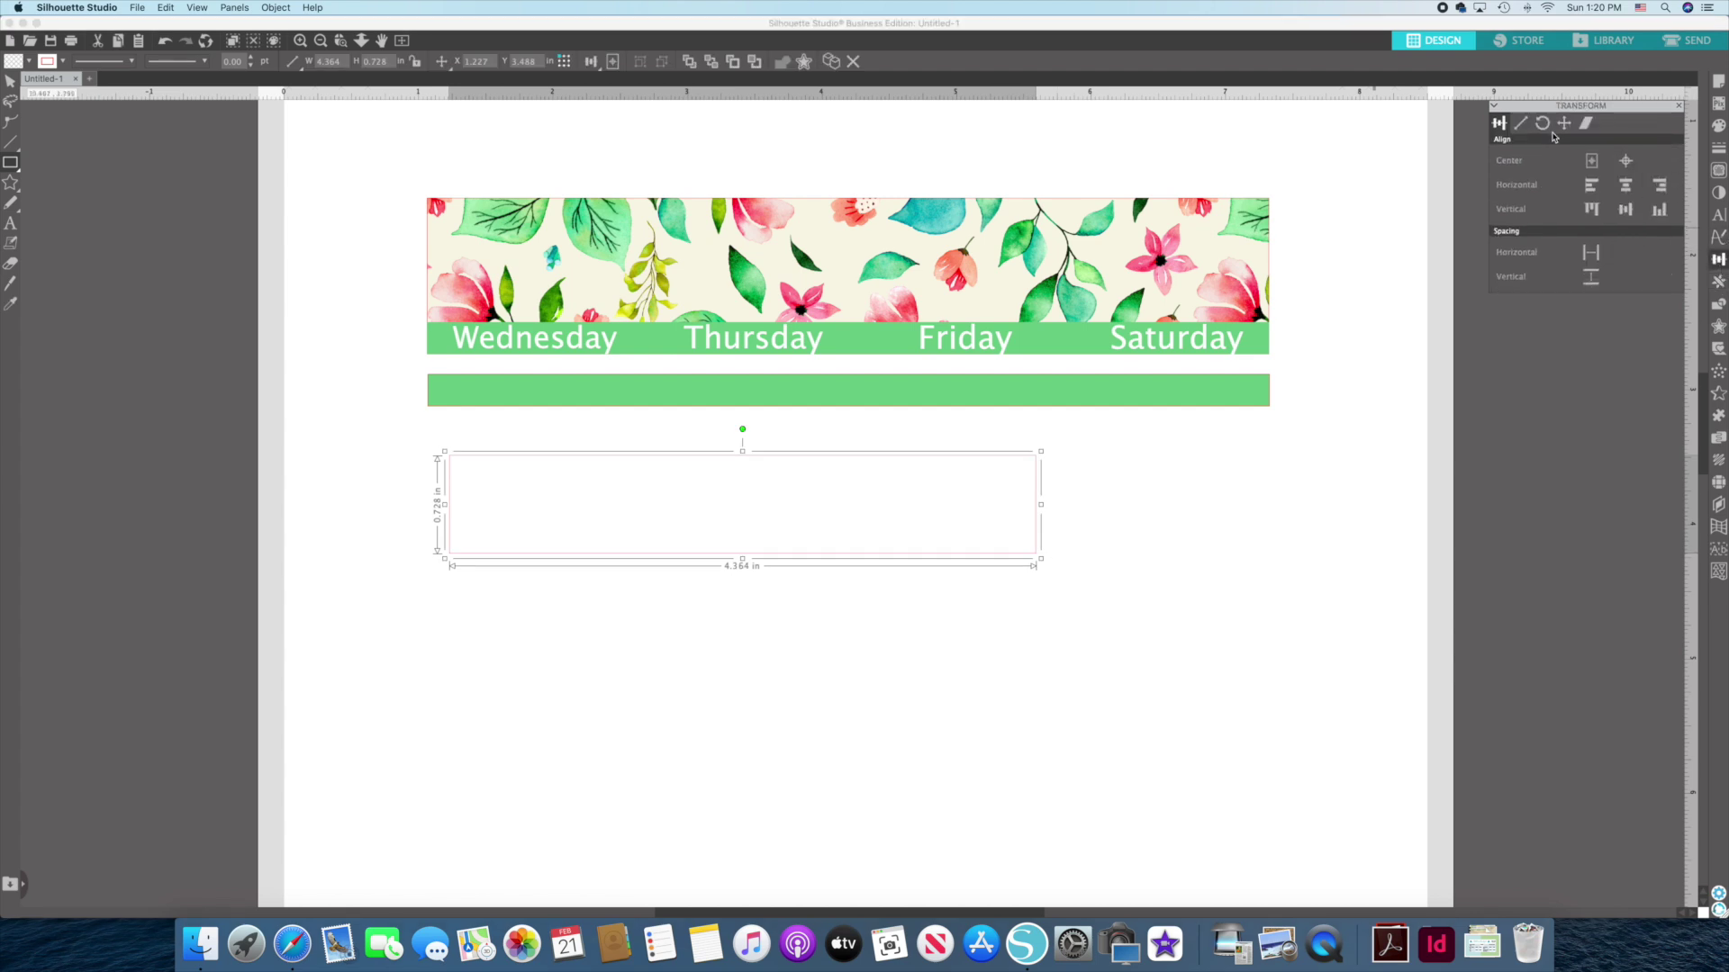
left_click(1519, 124)
left_click_drag(1649, 263, 1599, 262)
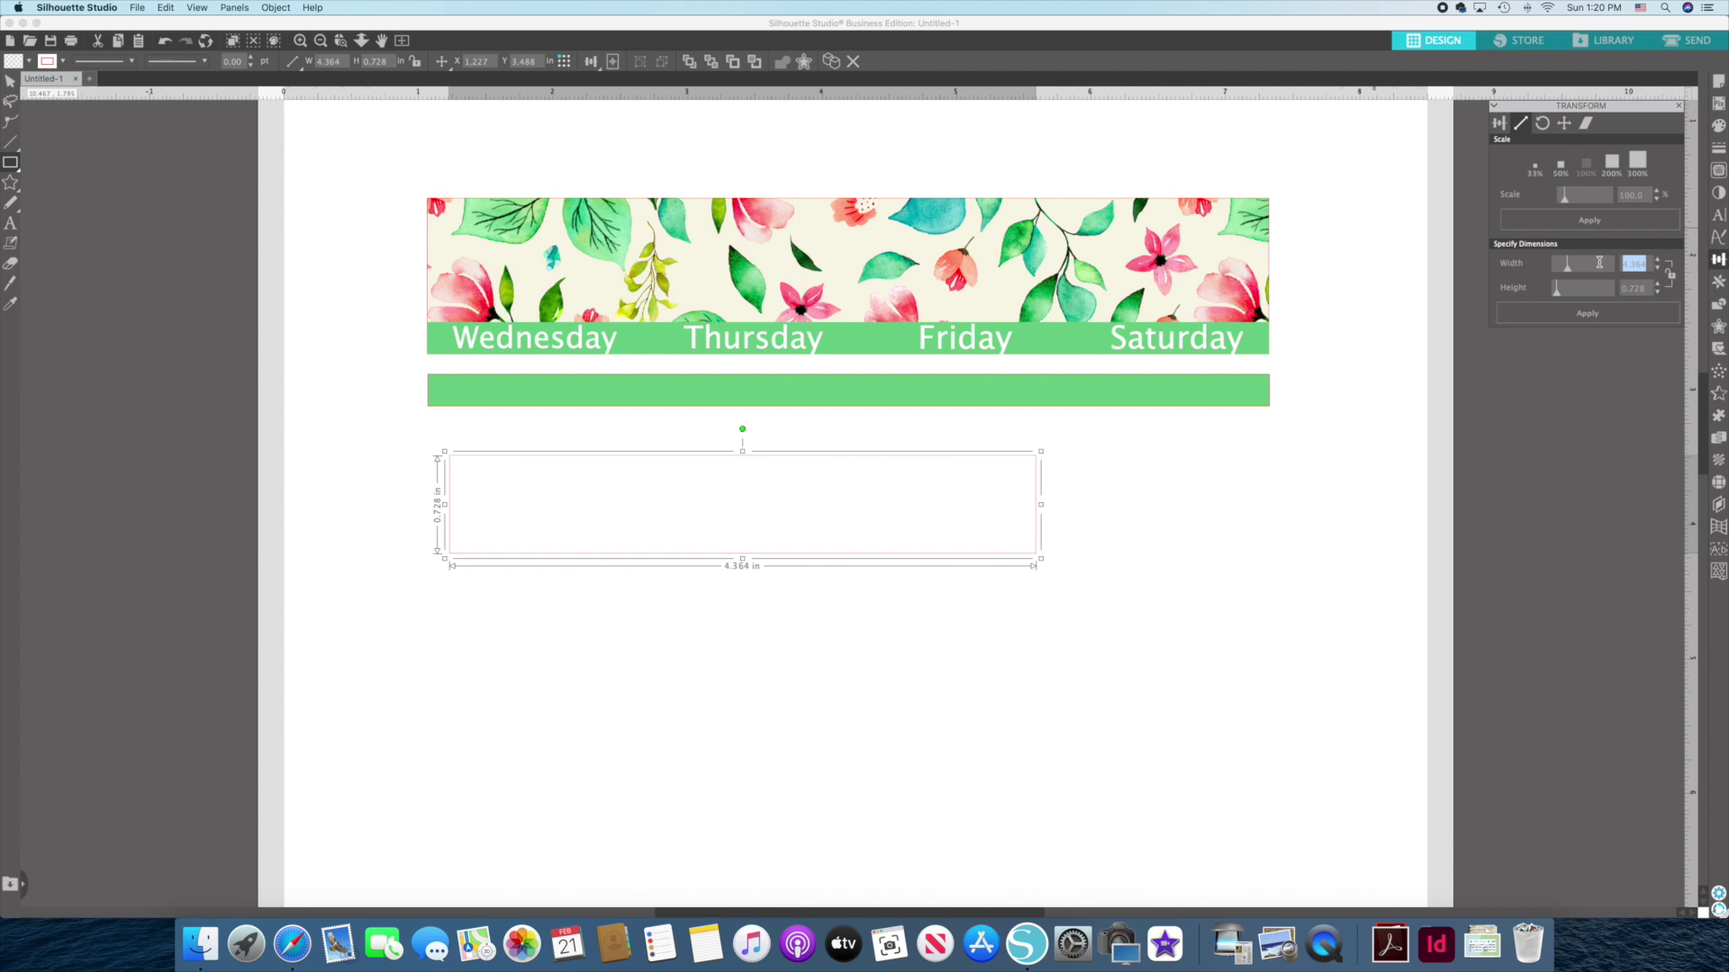
type("4.724")
key("Tab")
type("1")
type(".0")
left_click(1615, 313)
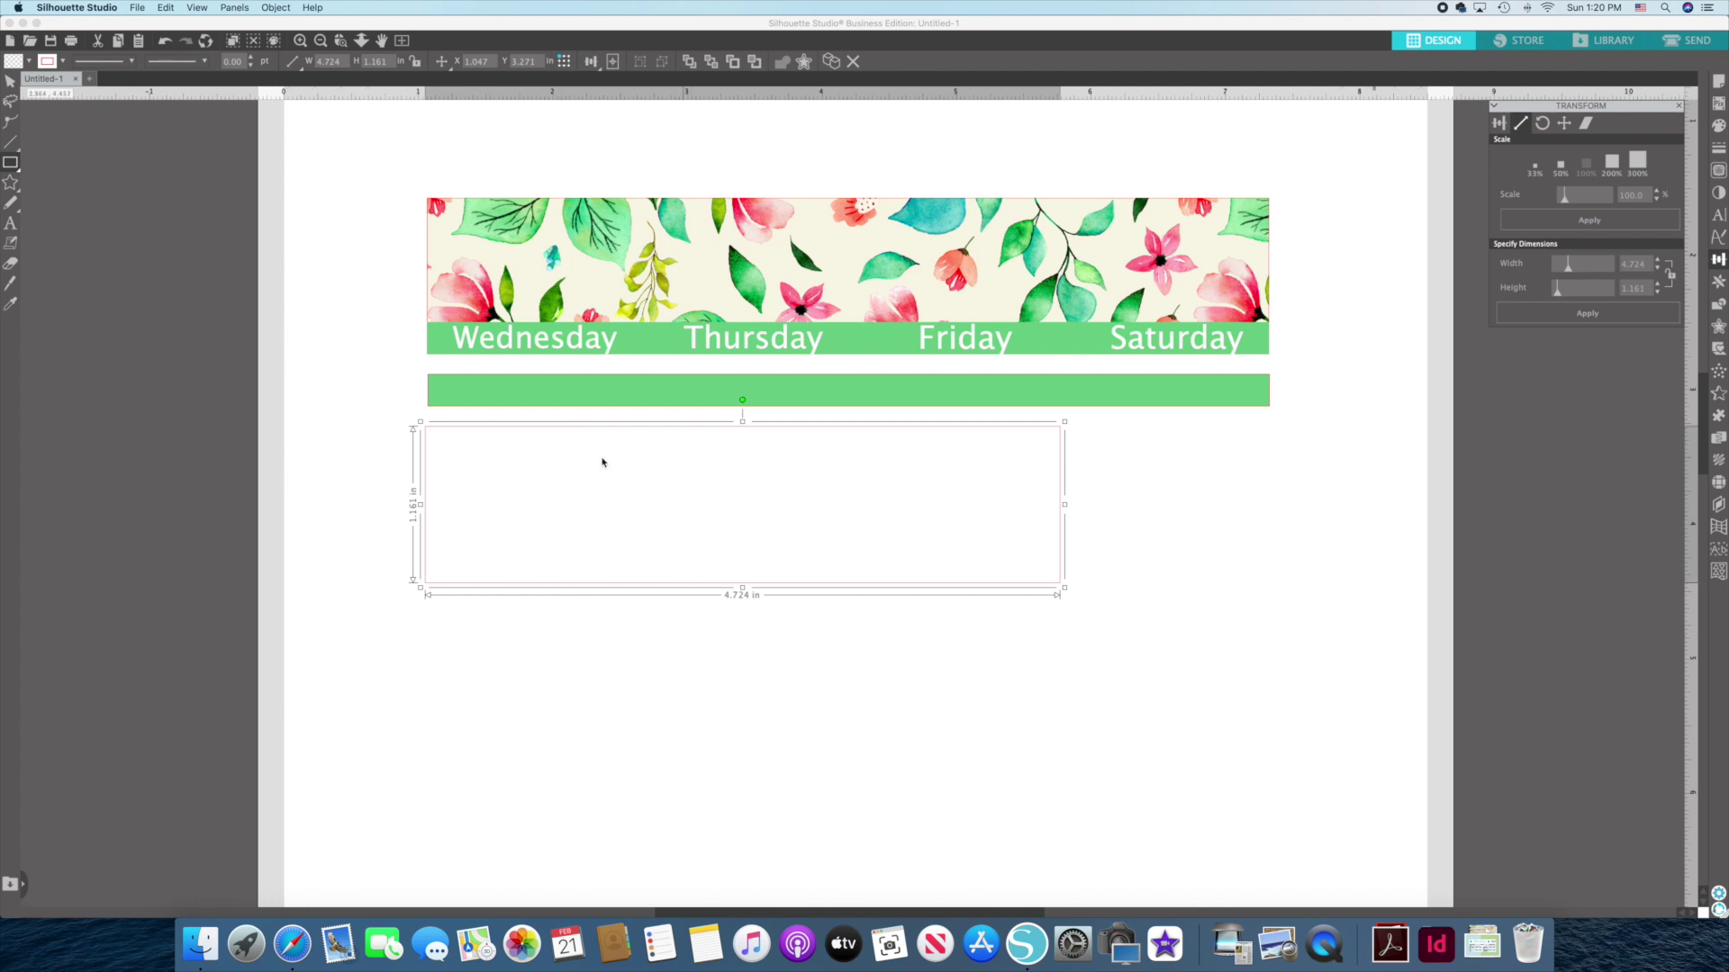
left_click(592, 561)
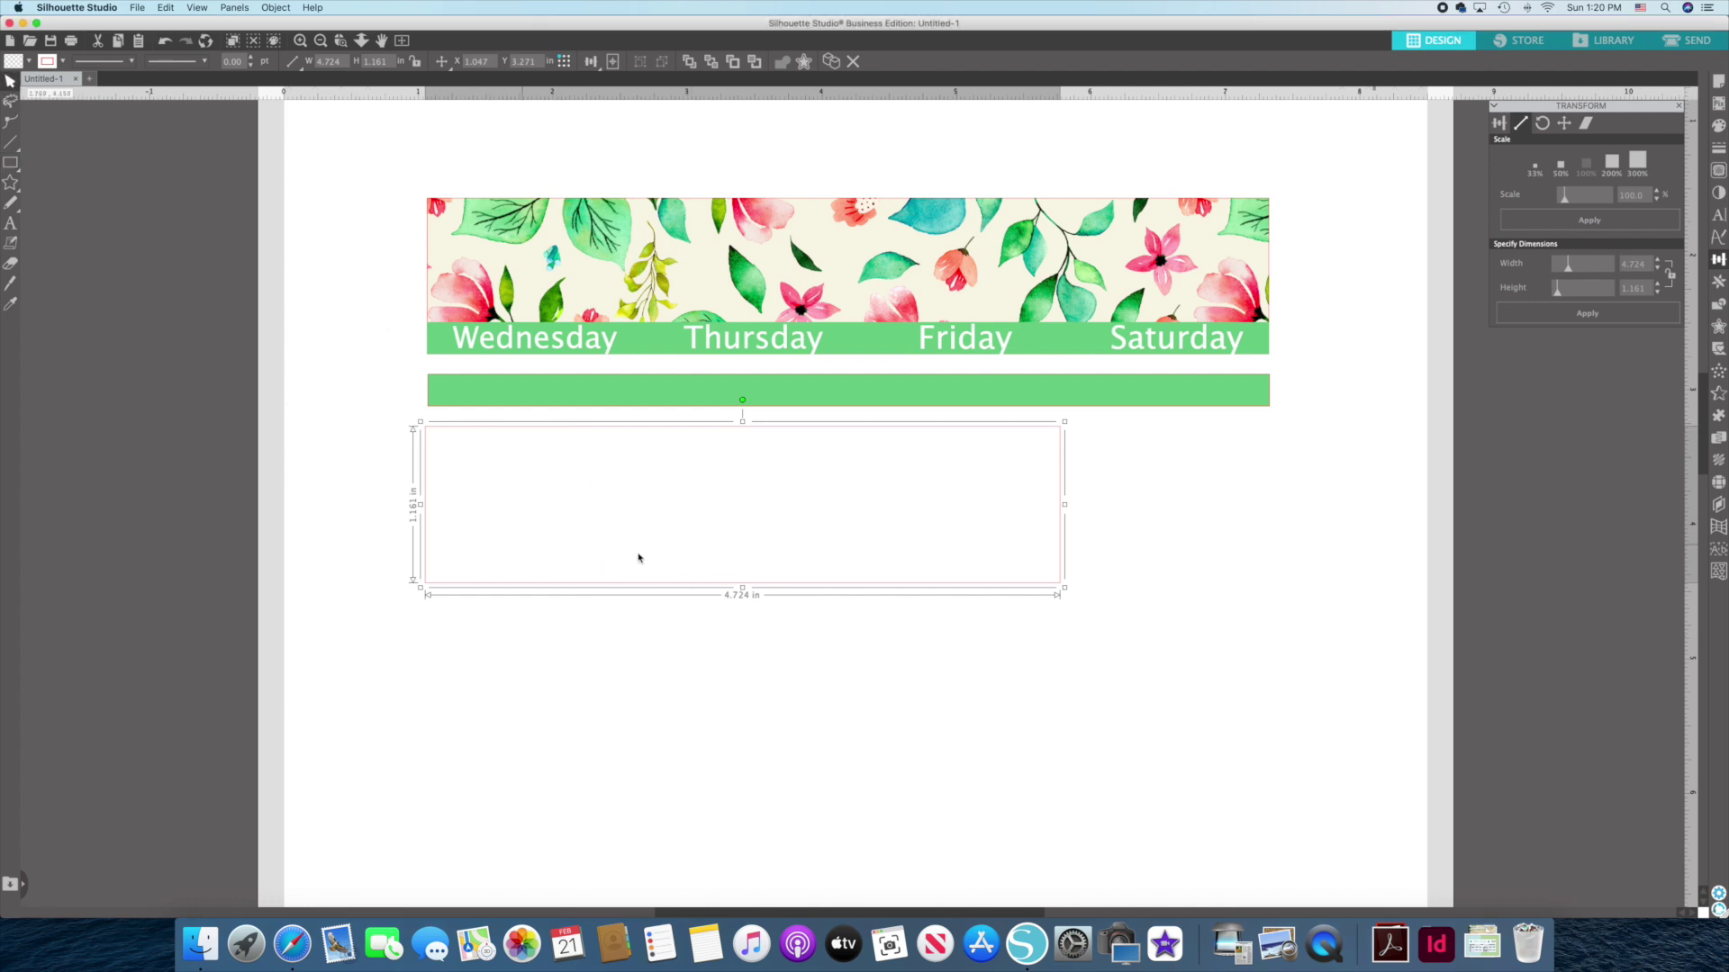
Try the pattern 1 PNG, Bonus 11 and 8 fills on the rectangle, and settle on the cream Ocean-Florals pattern.
left_click(27, 891)
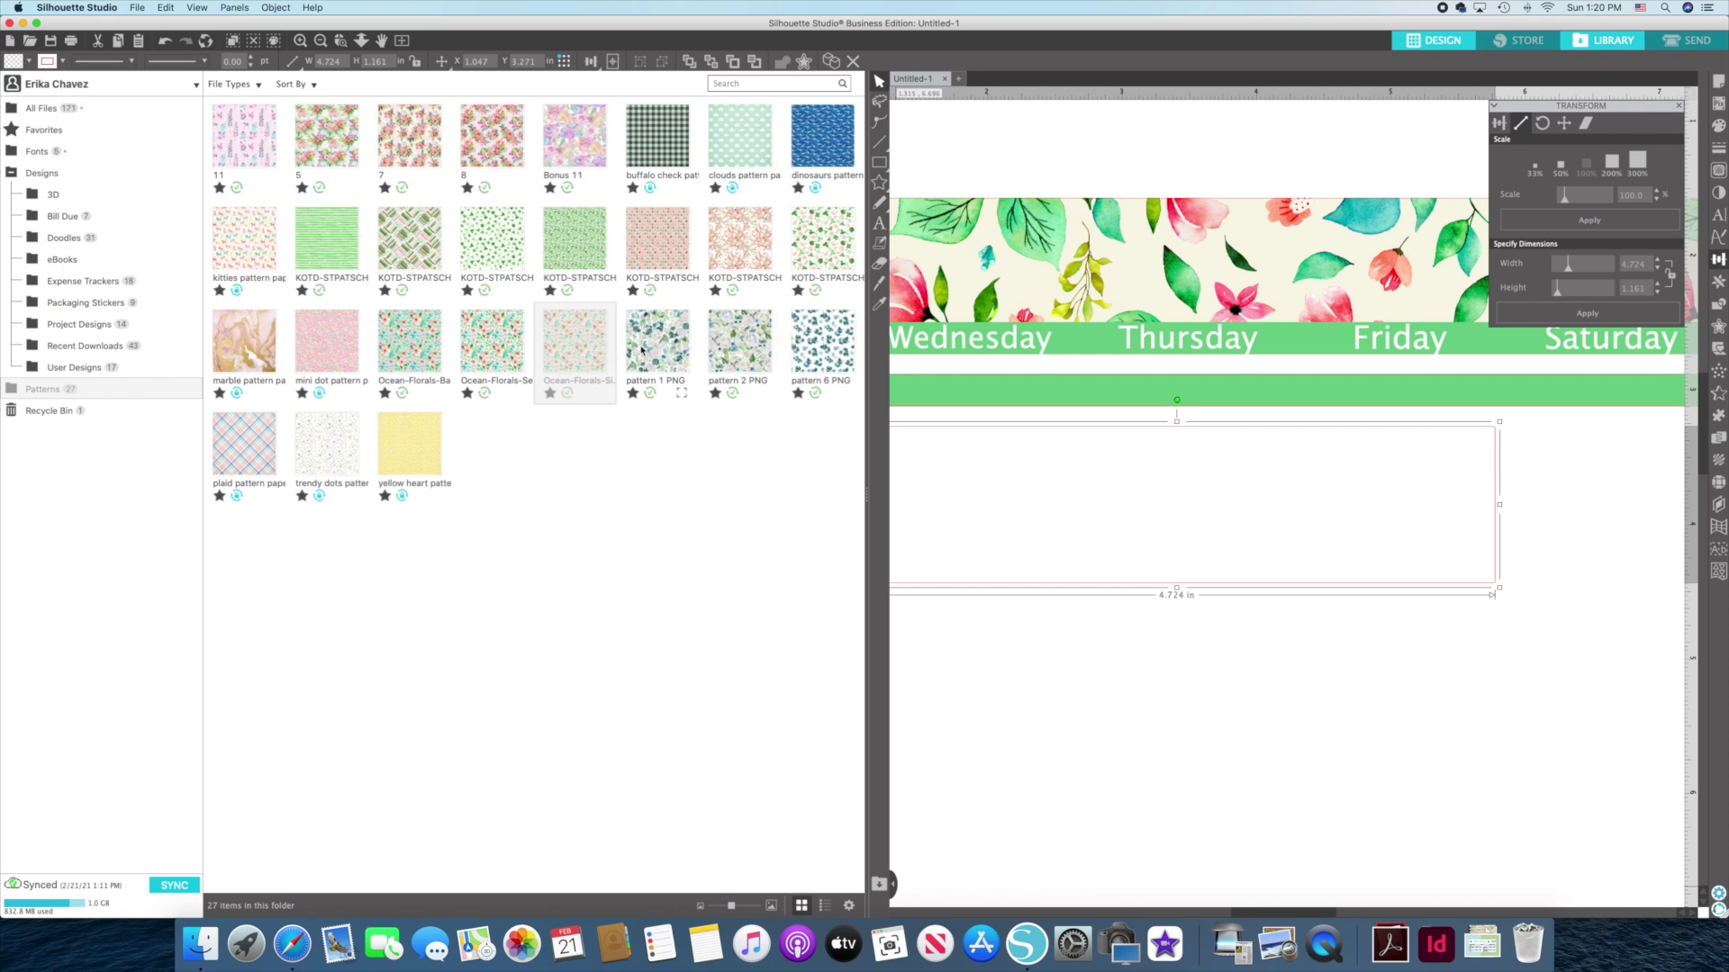
left_click(635, 373)
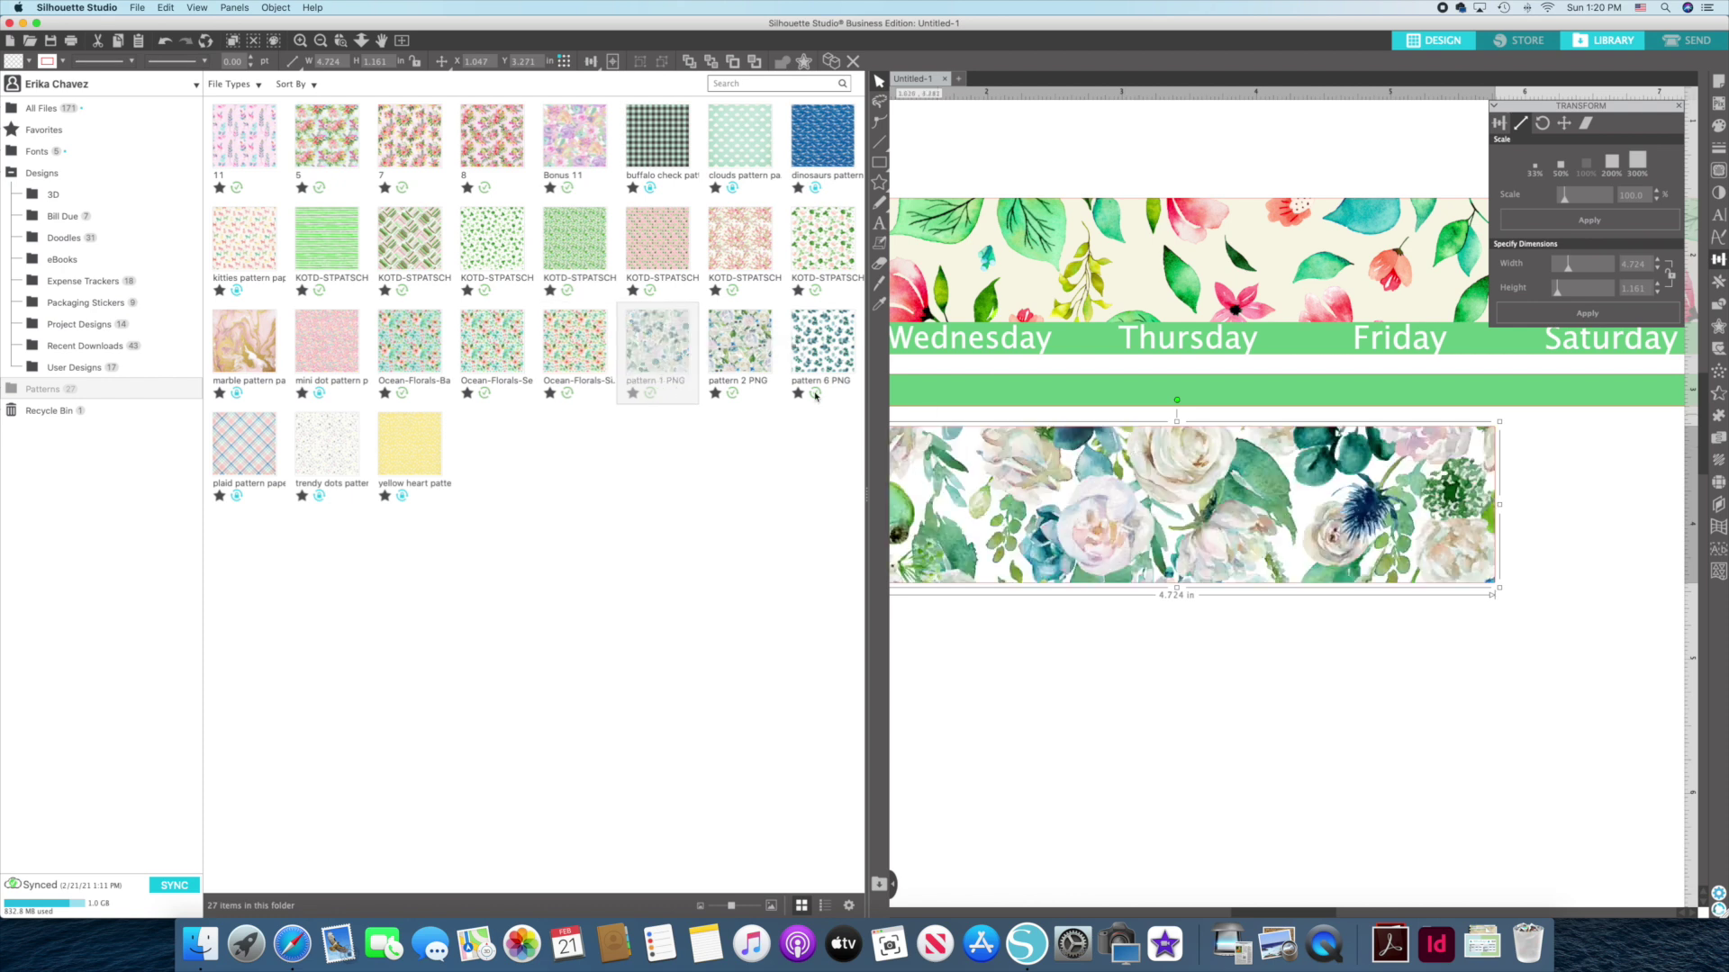
left_click(555, 154)
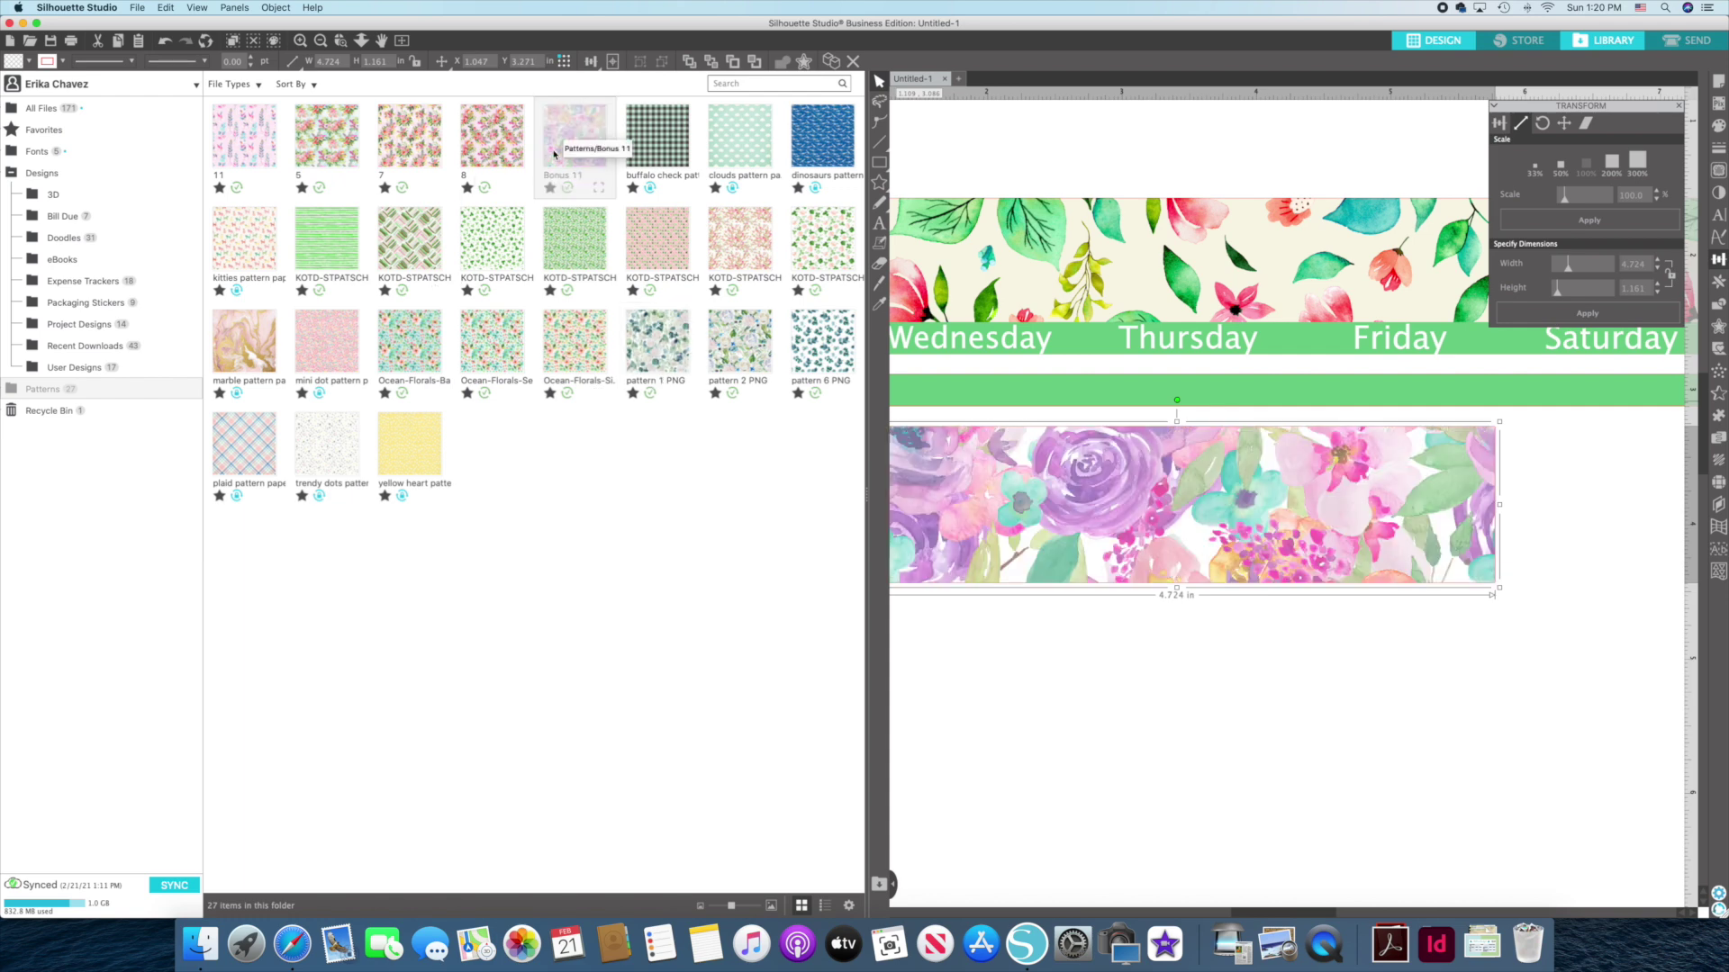
left_click(487, 142)
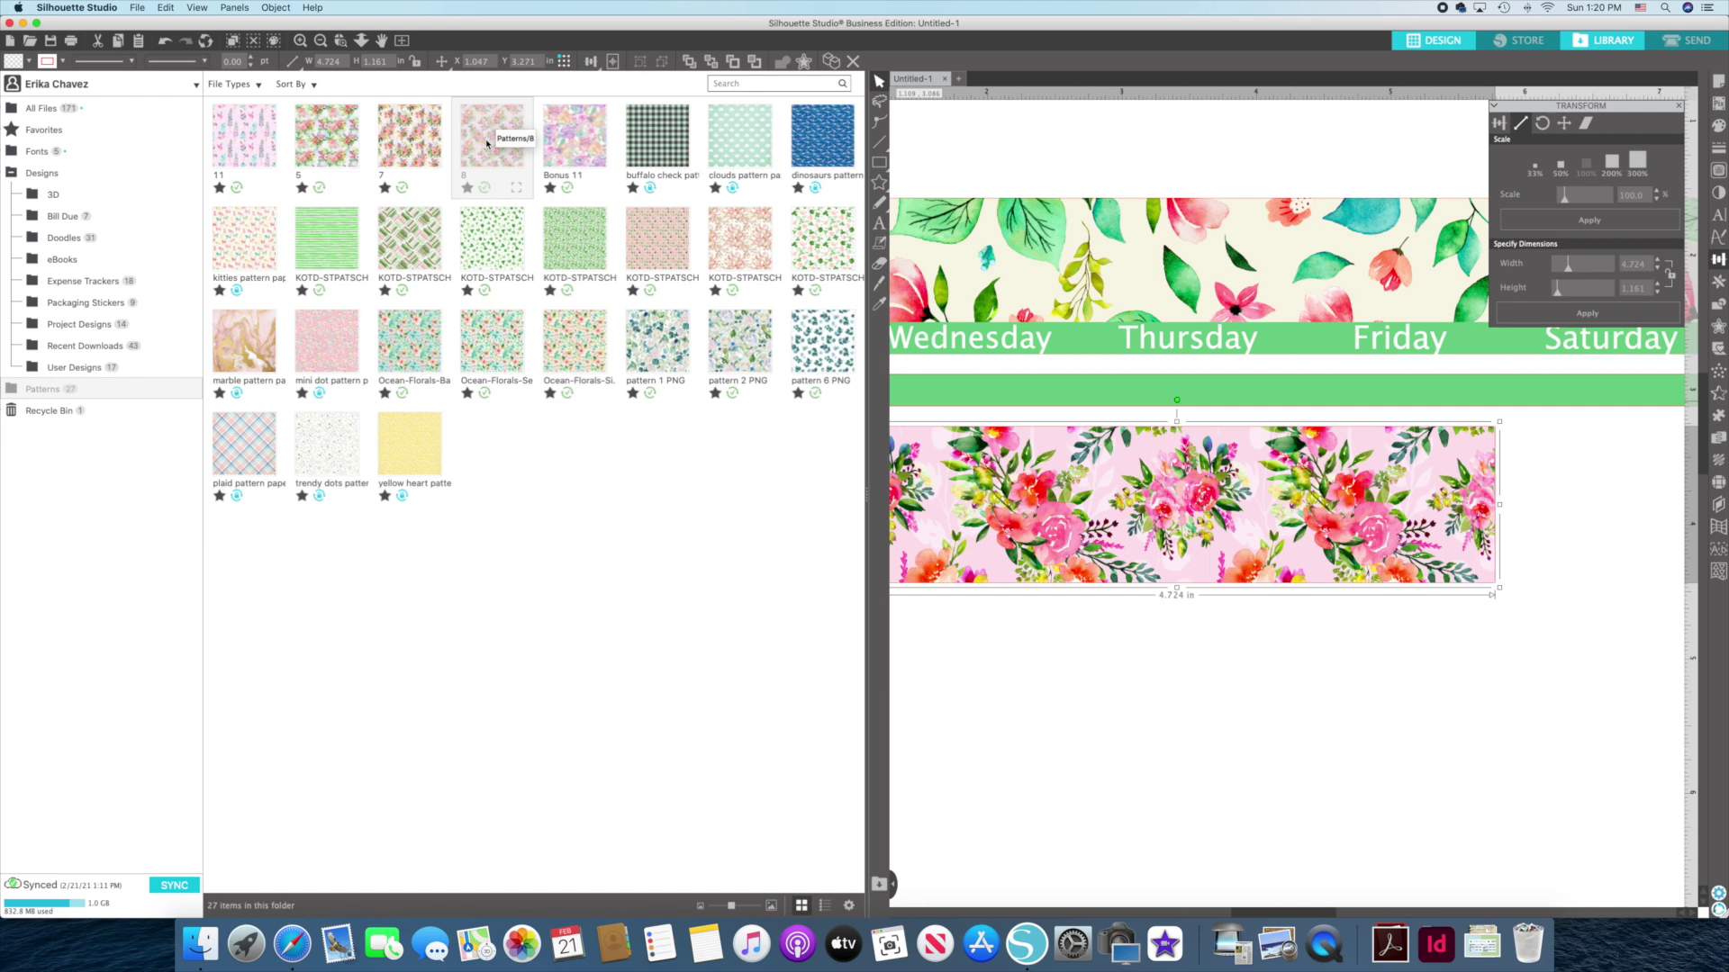
left_click(569, 344)
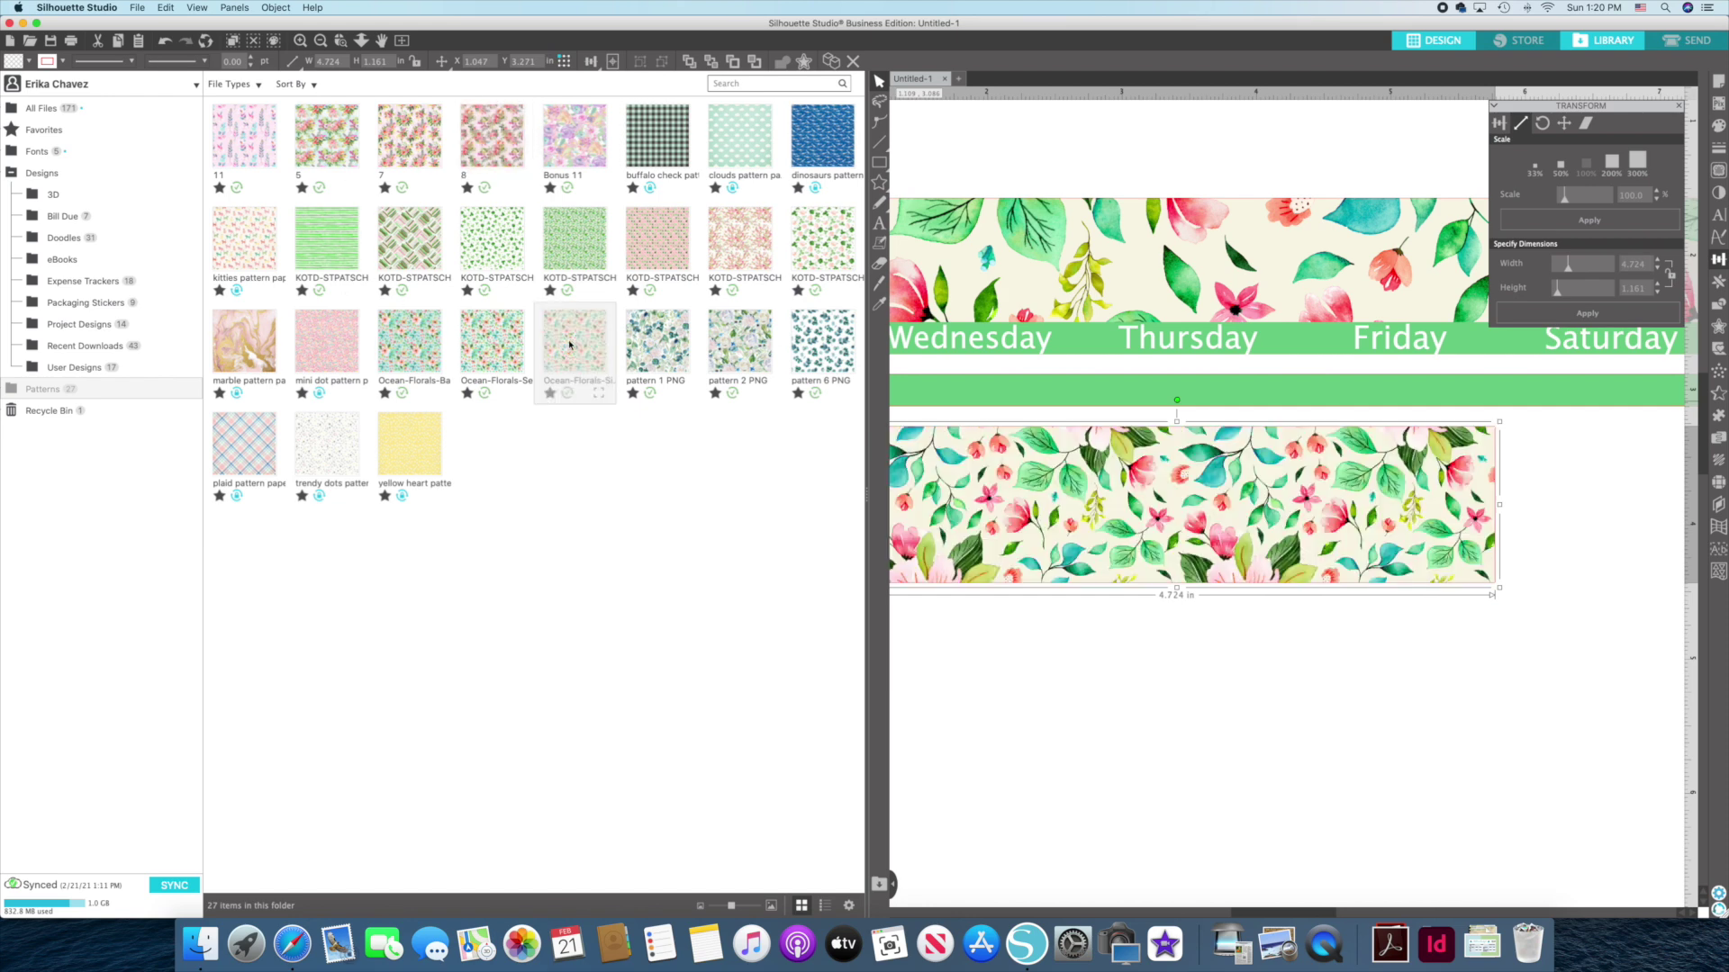
left_click(893, 887)
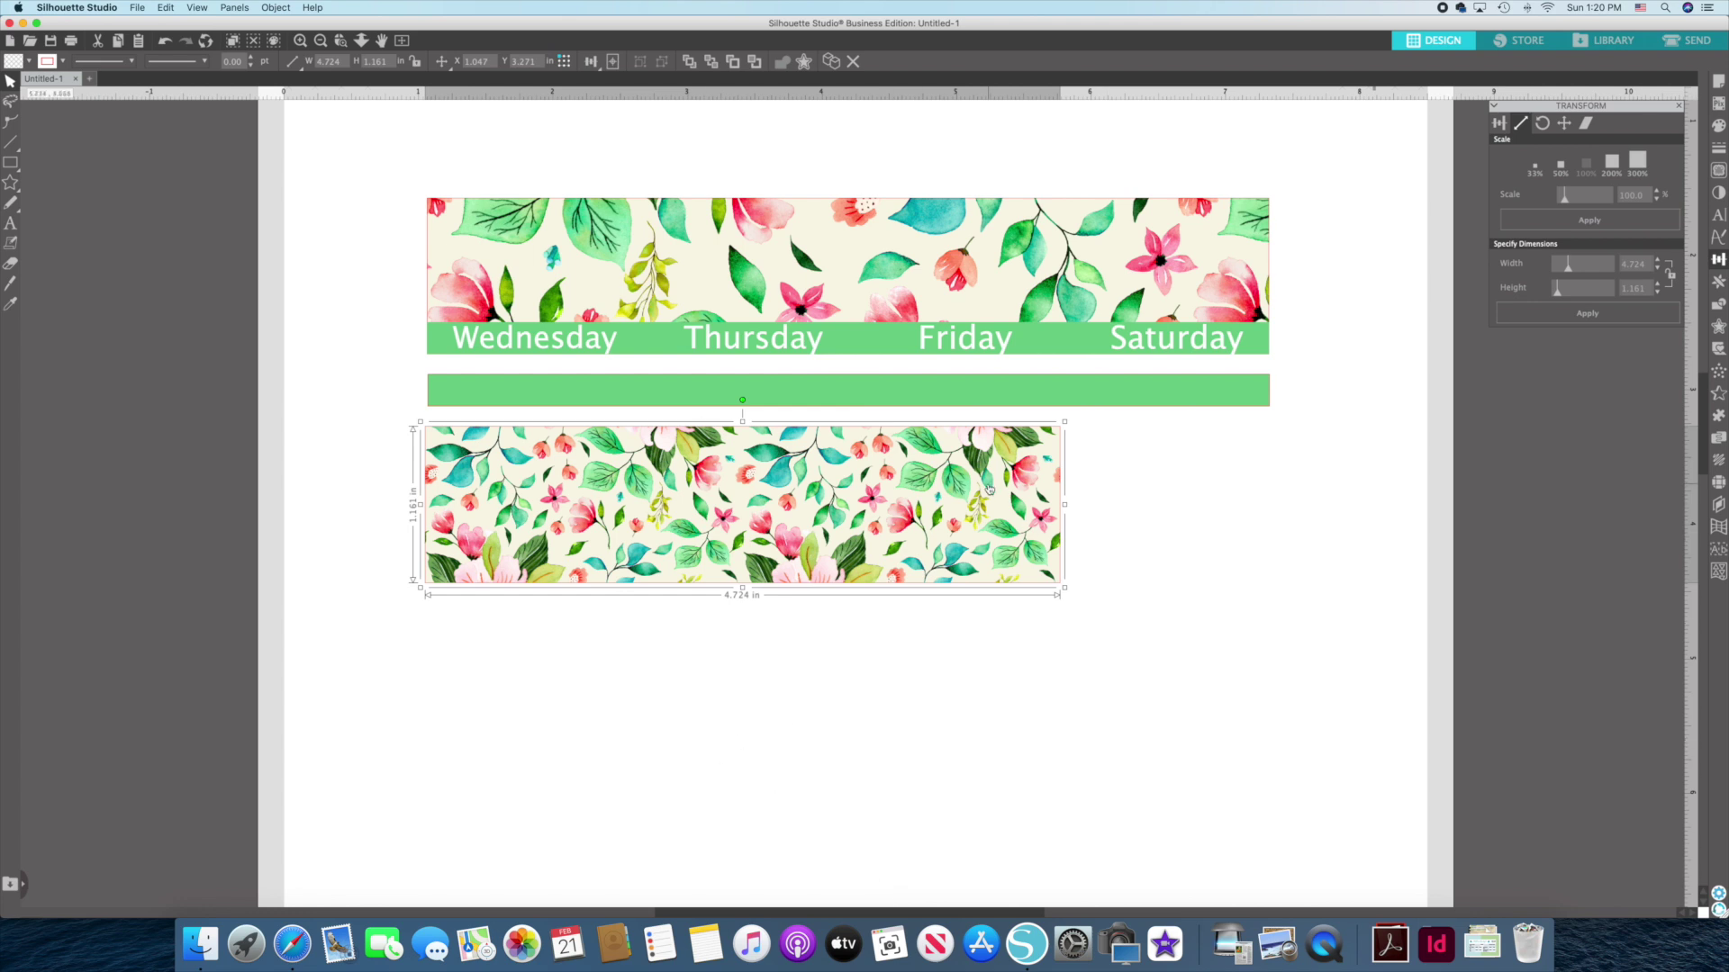
Scale the new rectangle's floral pattern fill to about 182% to match the upper banner.
left_click(1719, 127)
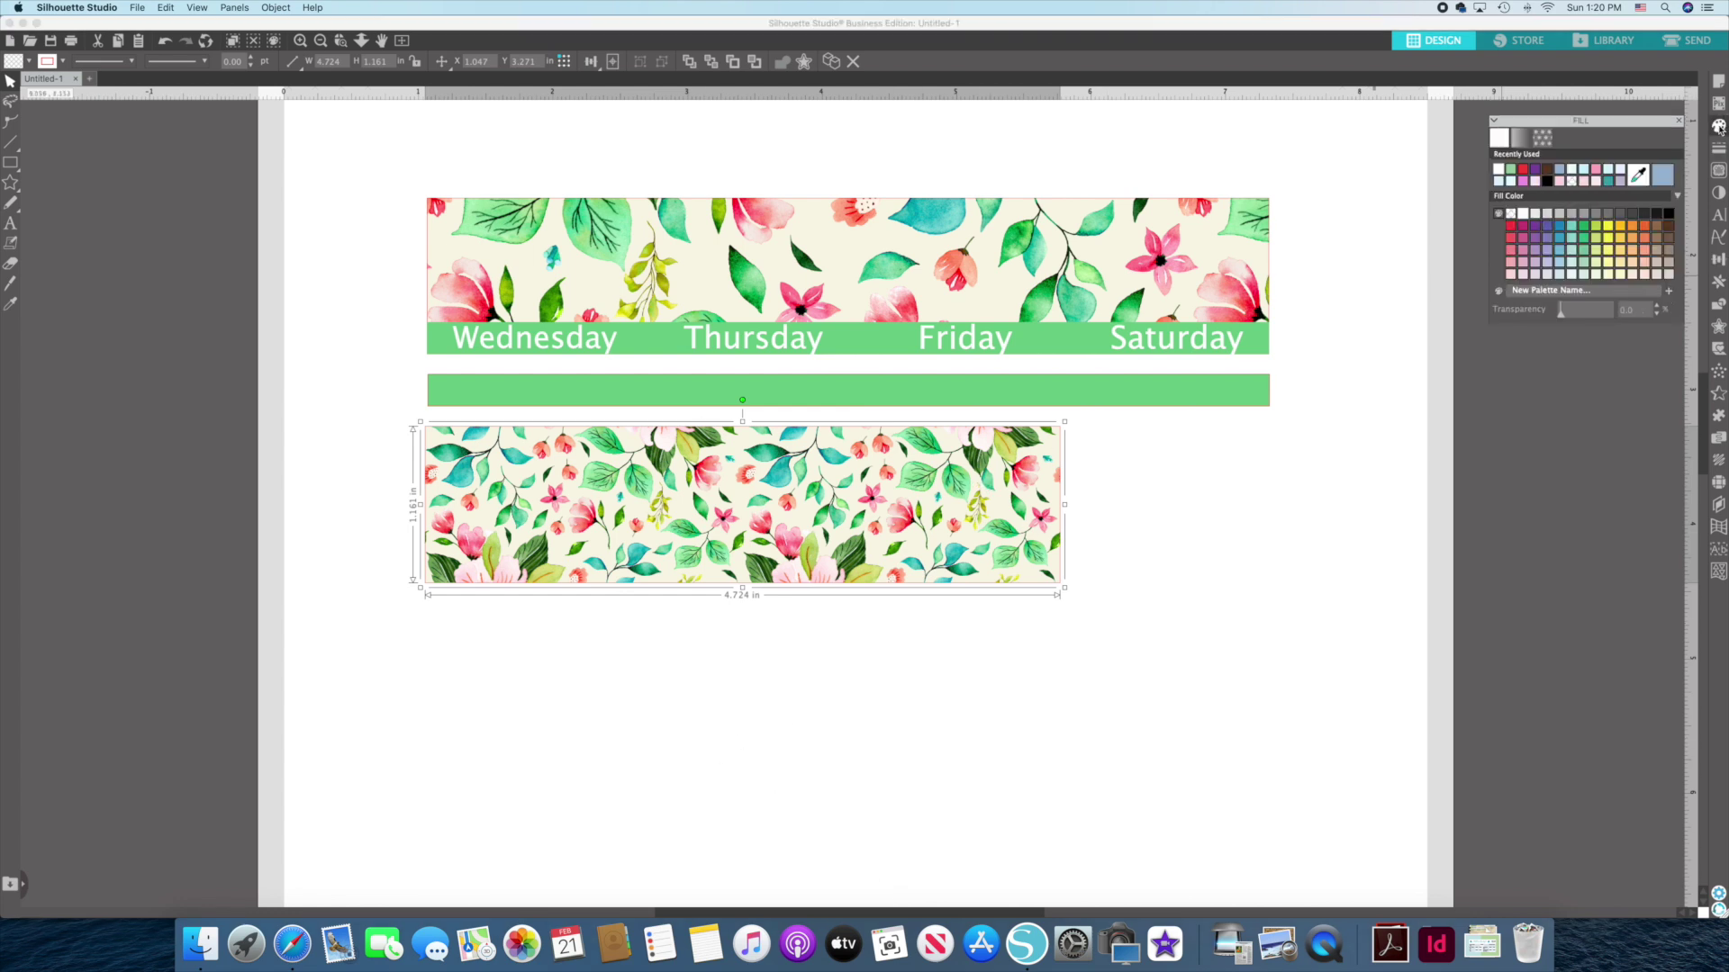
left_click(1543, 124)
left_click(1536, 307)
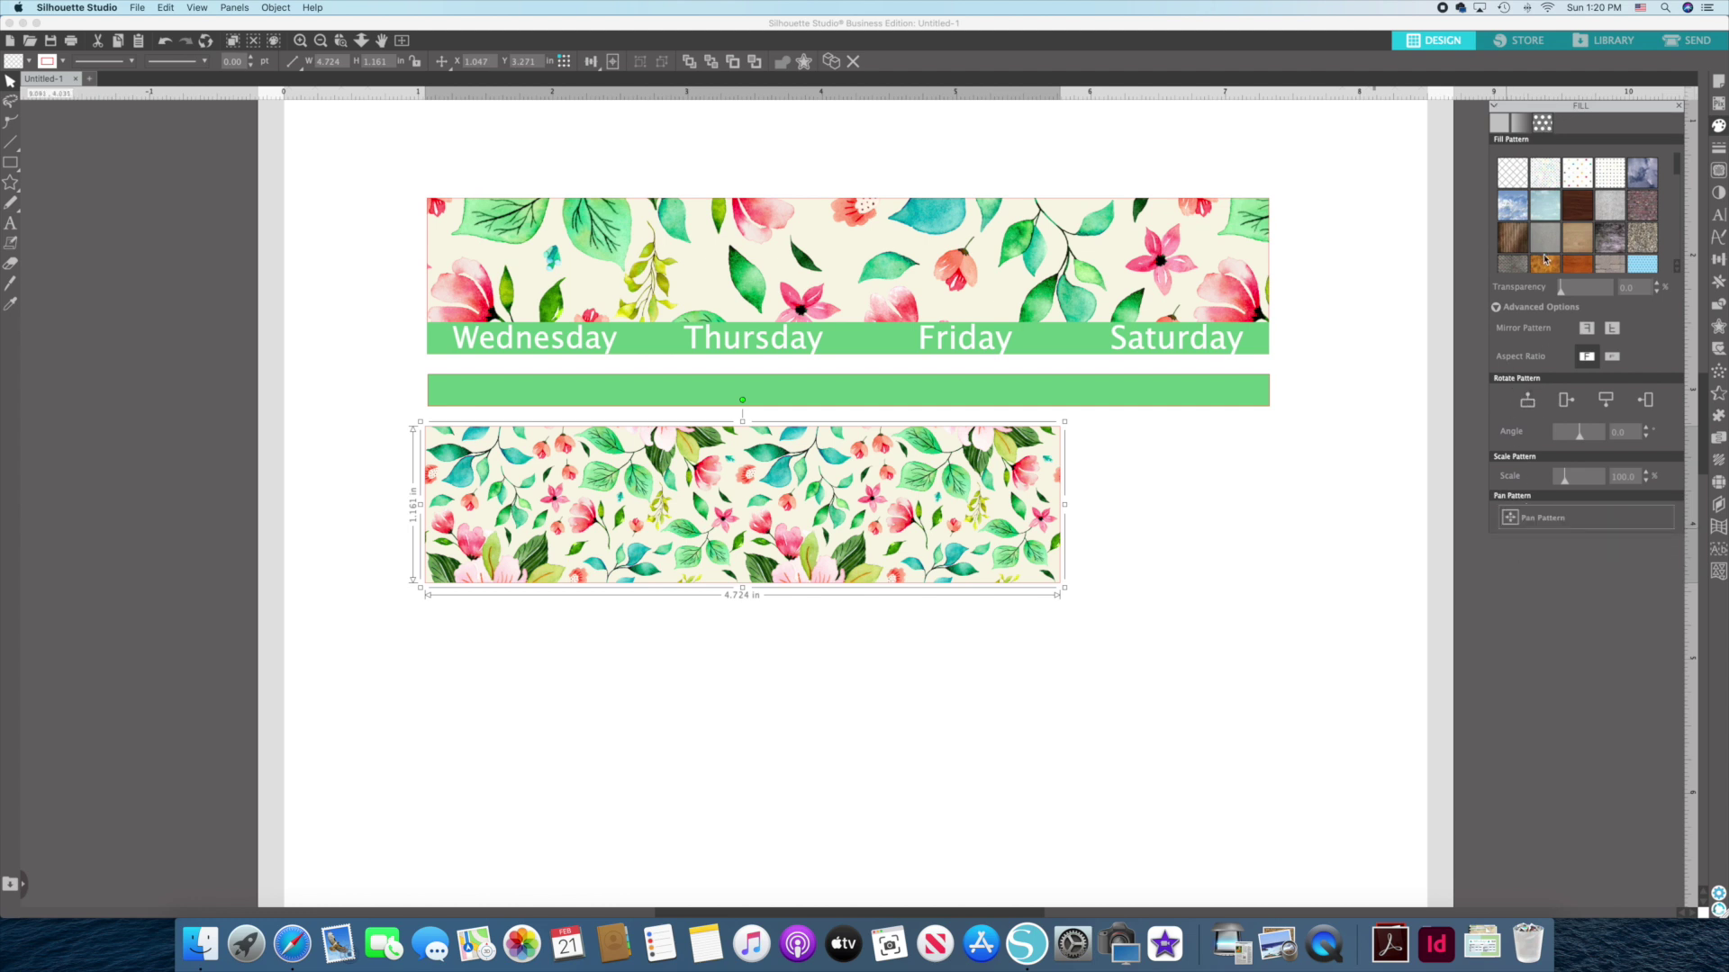
left_click_drag(1566, 487, 1574, 487)
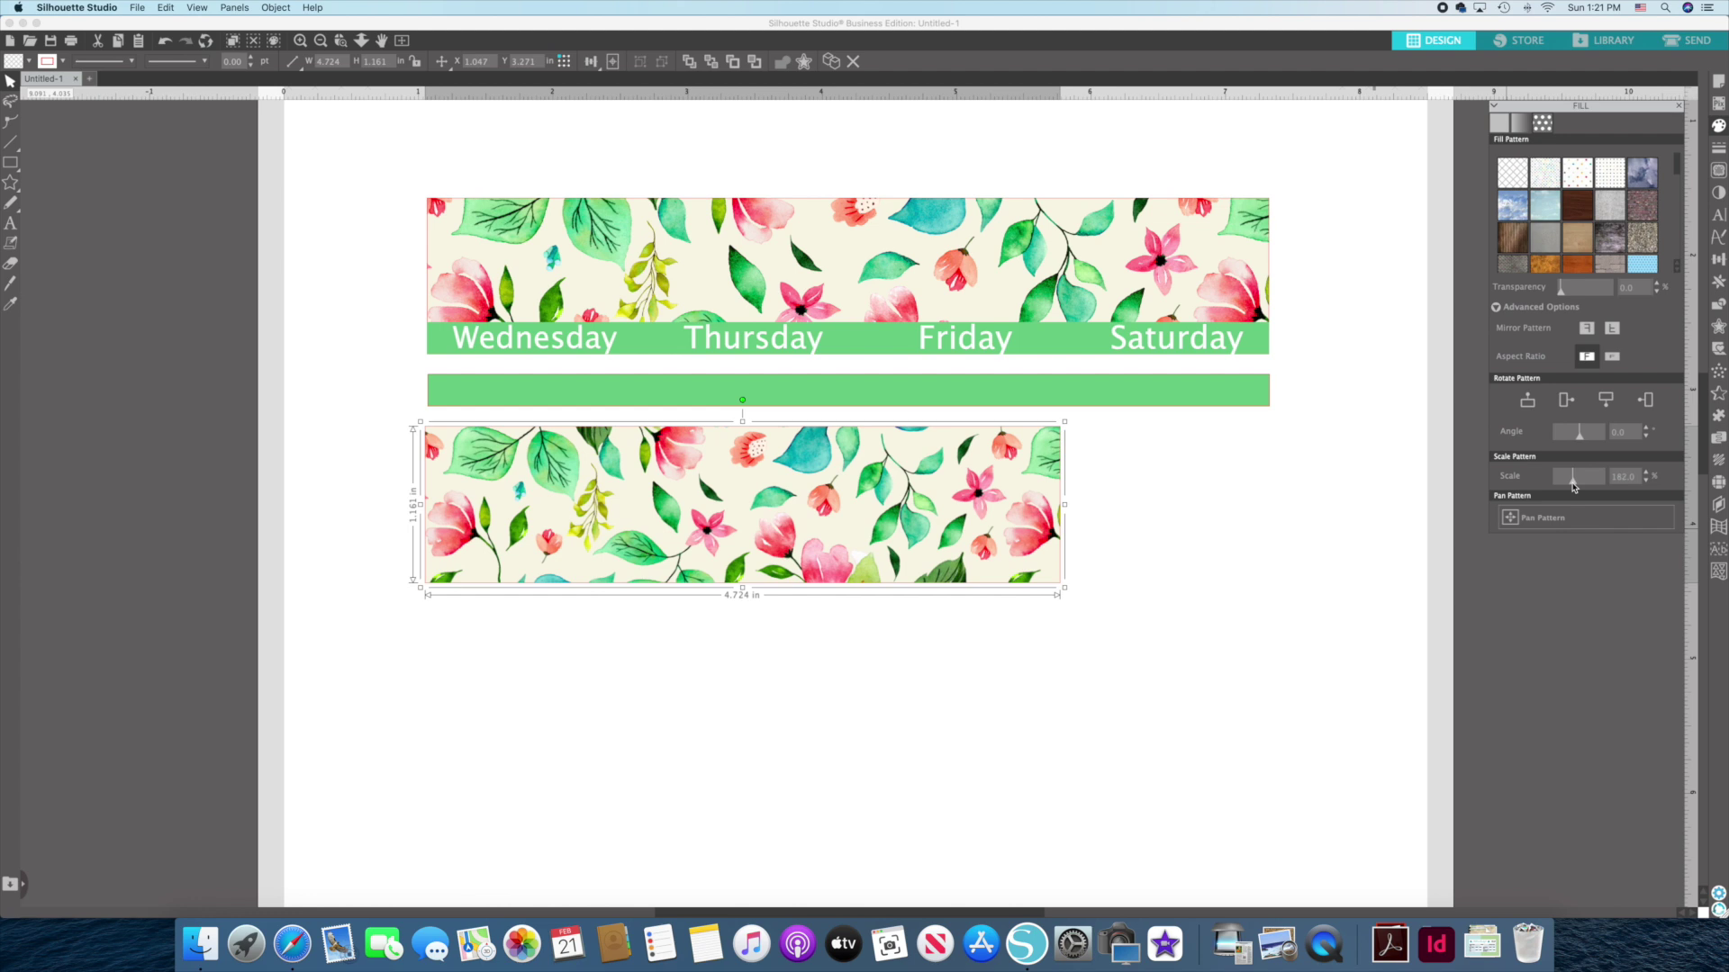
left_click(1171, 280)
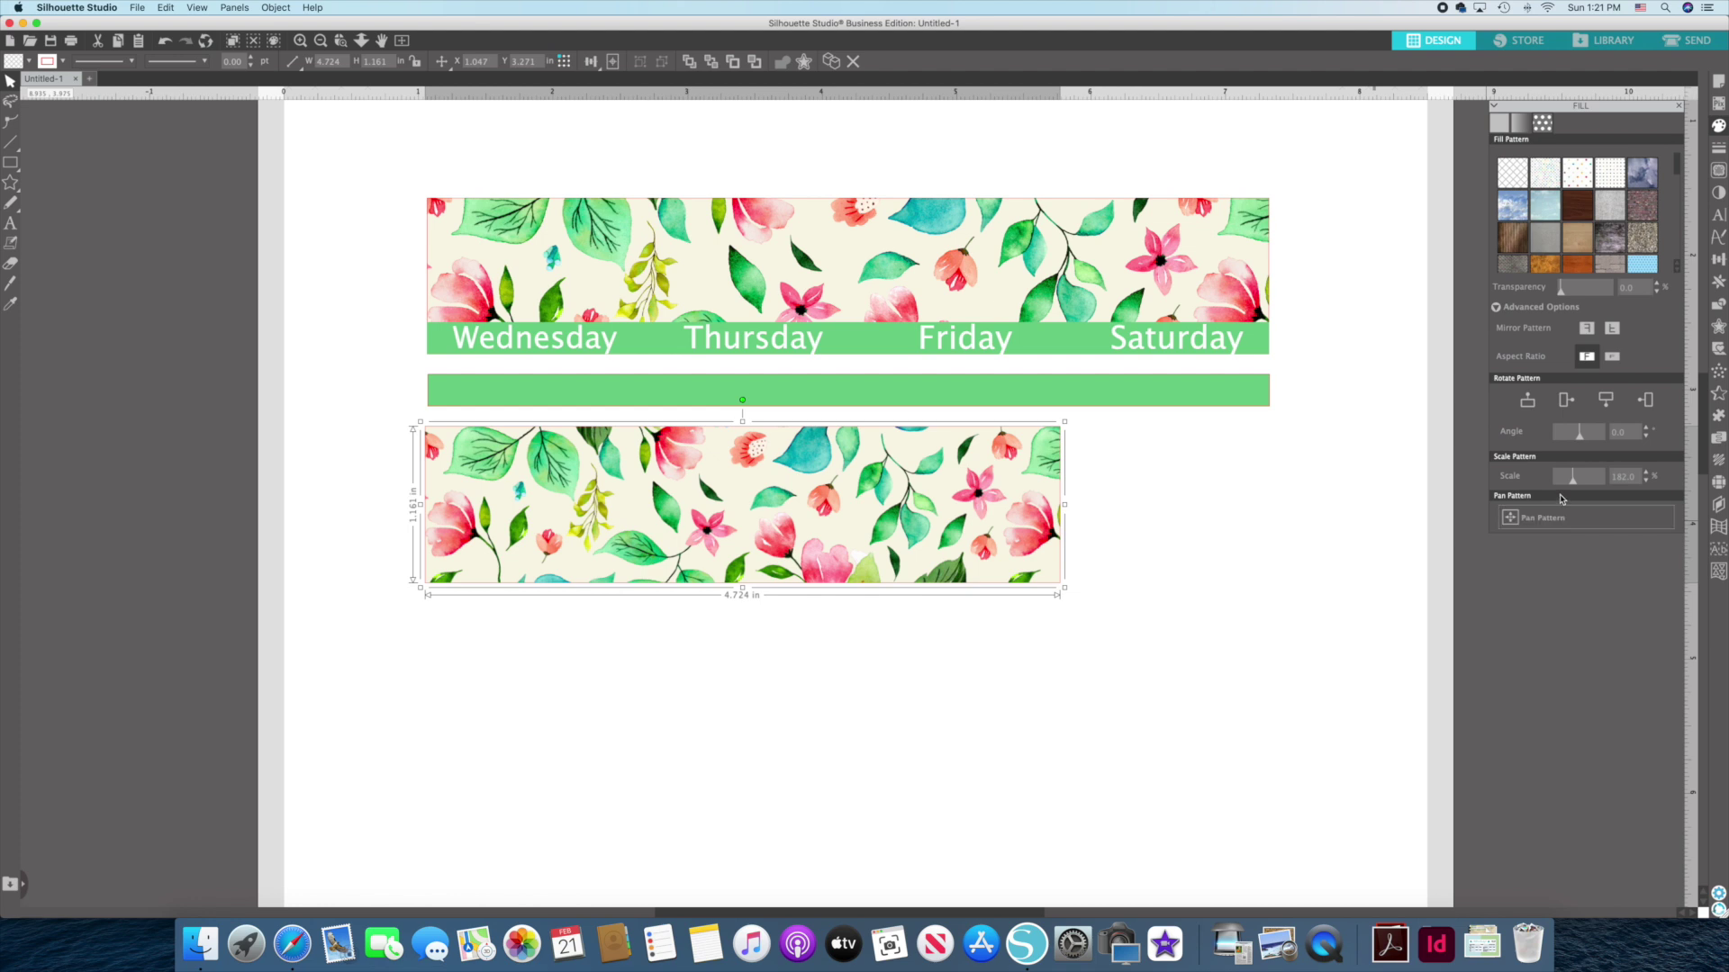
key("Escape")
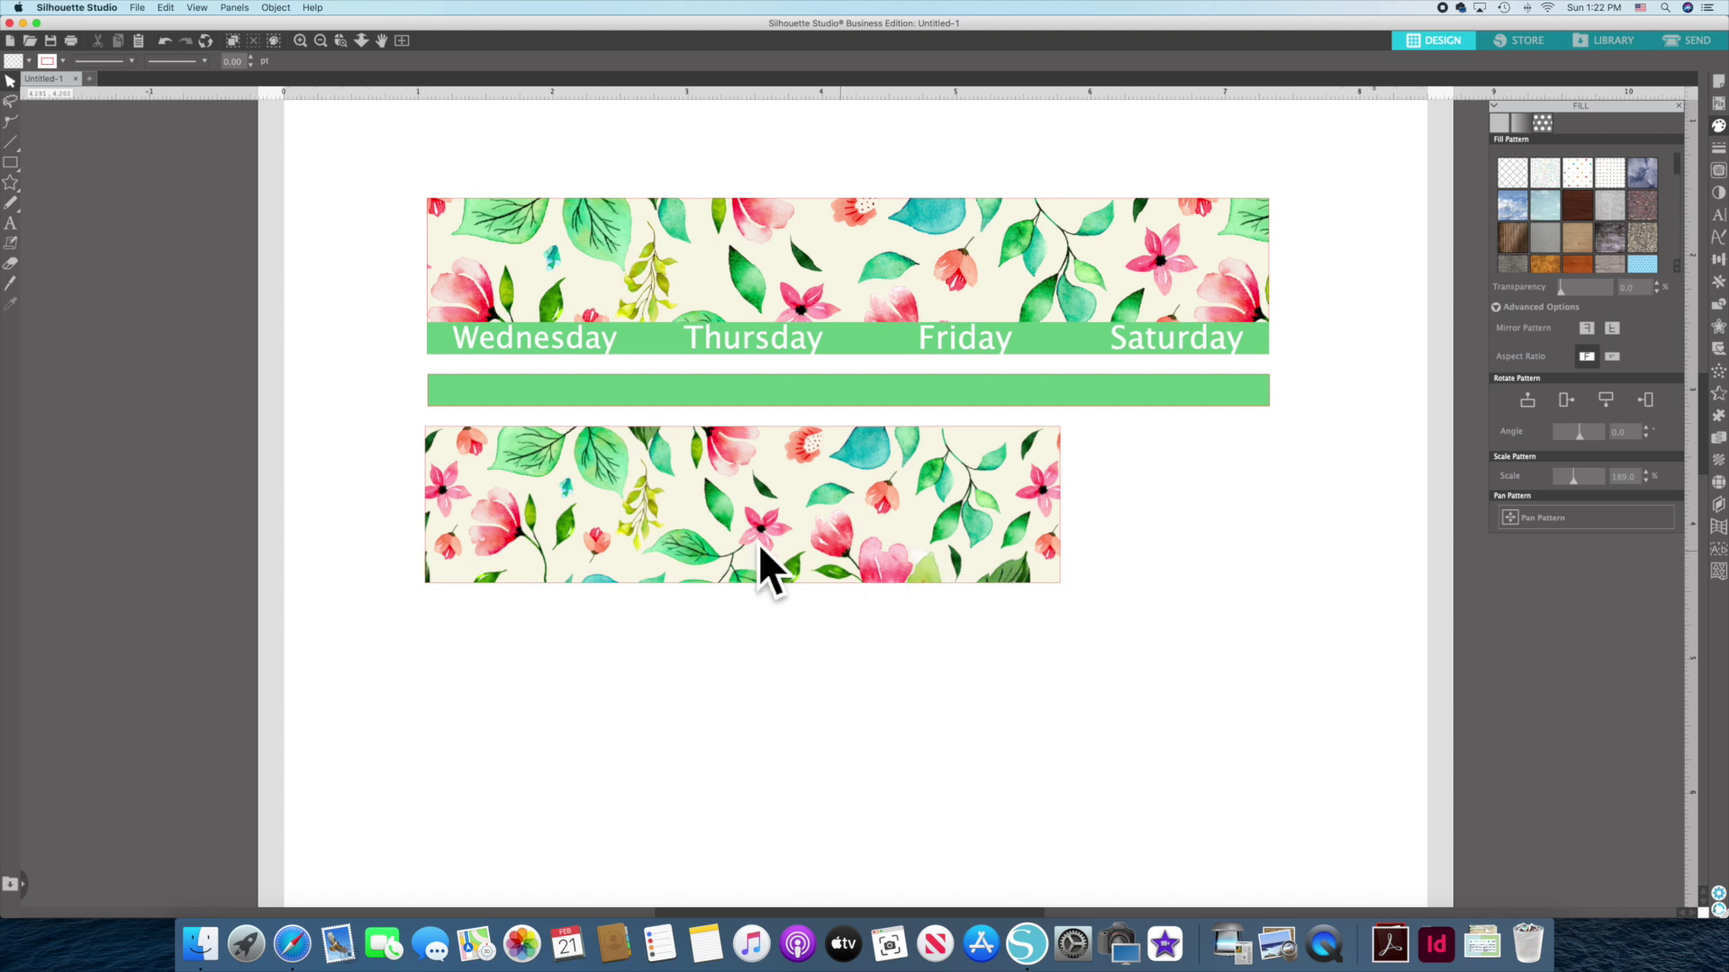
Draw a thin rectangle about 4.76 by 0.20 in below the second floral rectangle.
left_click(10, 163)
mouse_move(433, 610)
left_mouse_down()
mouse_move(1219, 621)
mouse_move(1069, 635)
left_mouse_up()
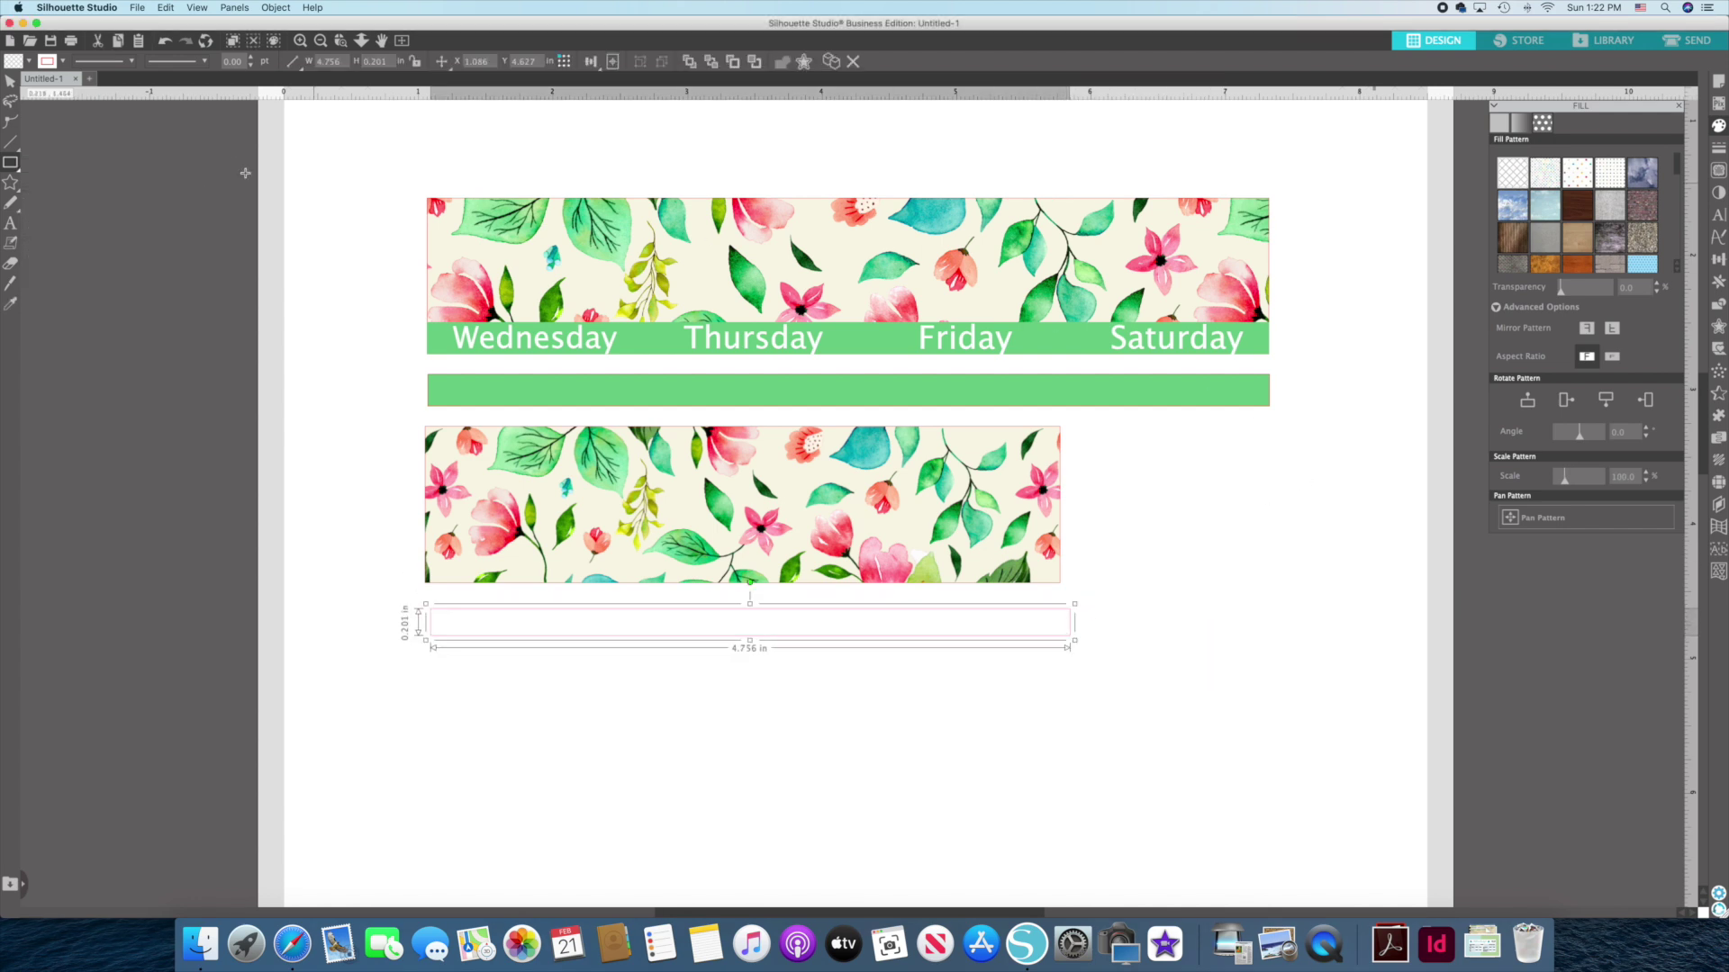
left_click(10, 81)
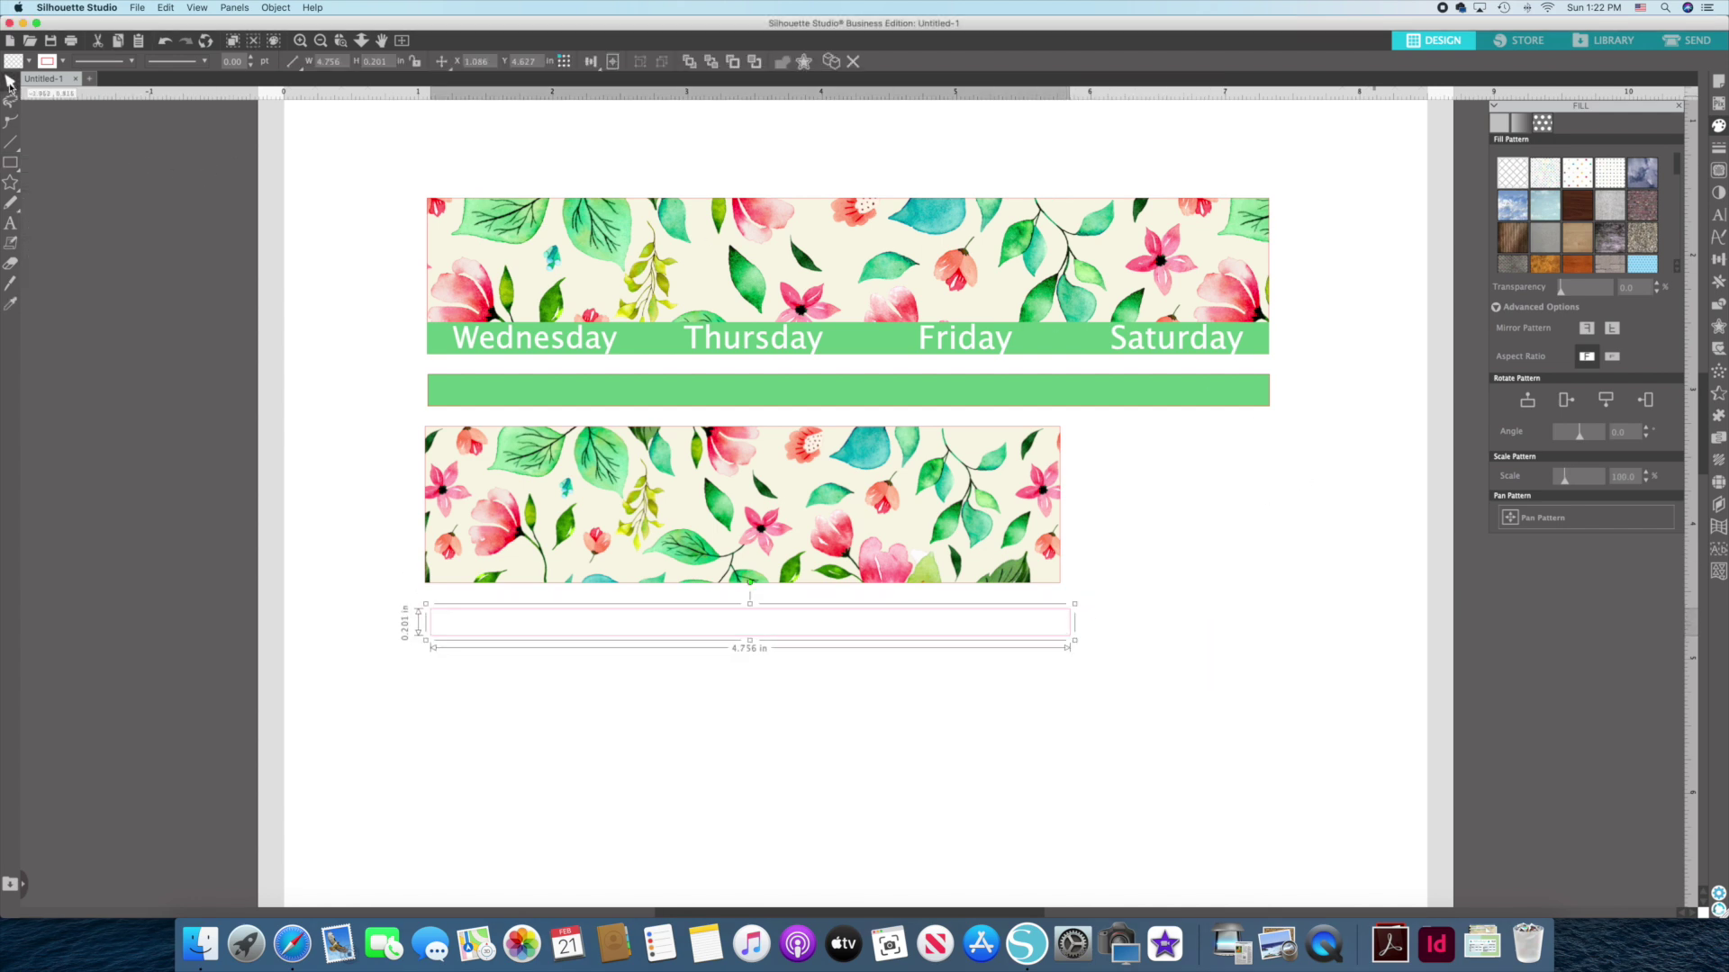
Set the thin rectangle's size to 4.724 in wide and 0.236 in high.
left_click(1715, 260)
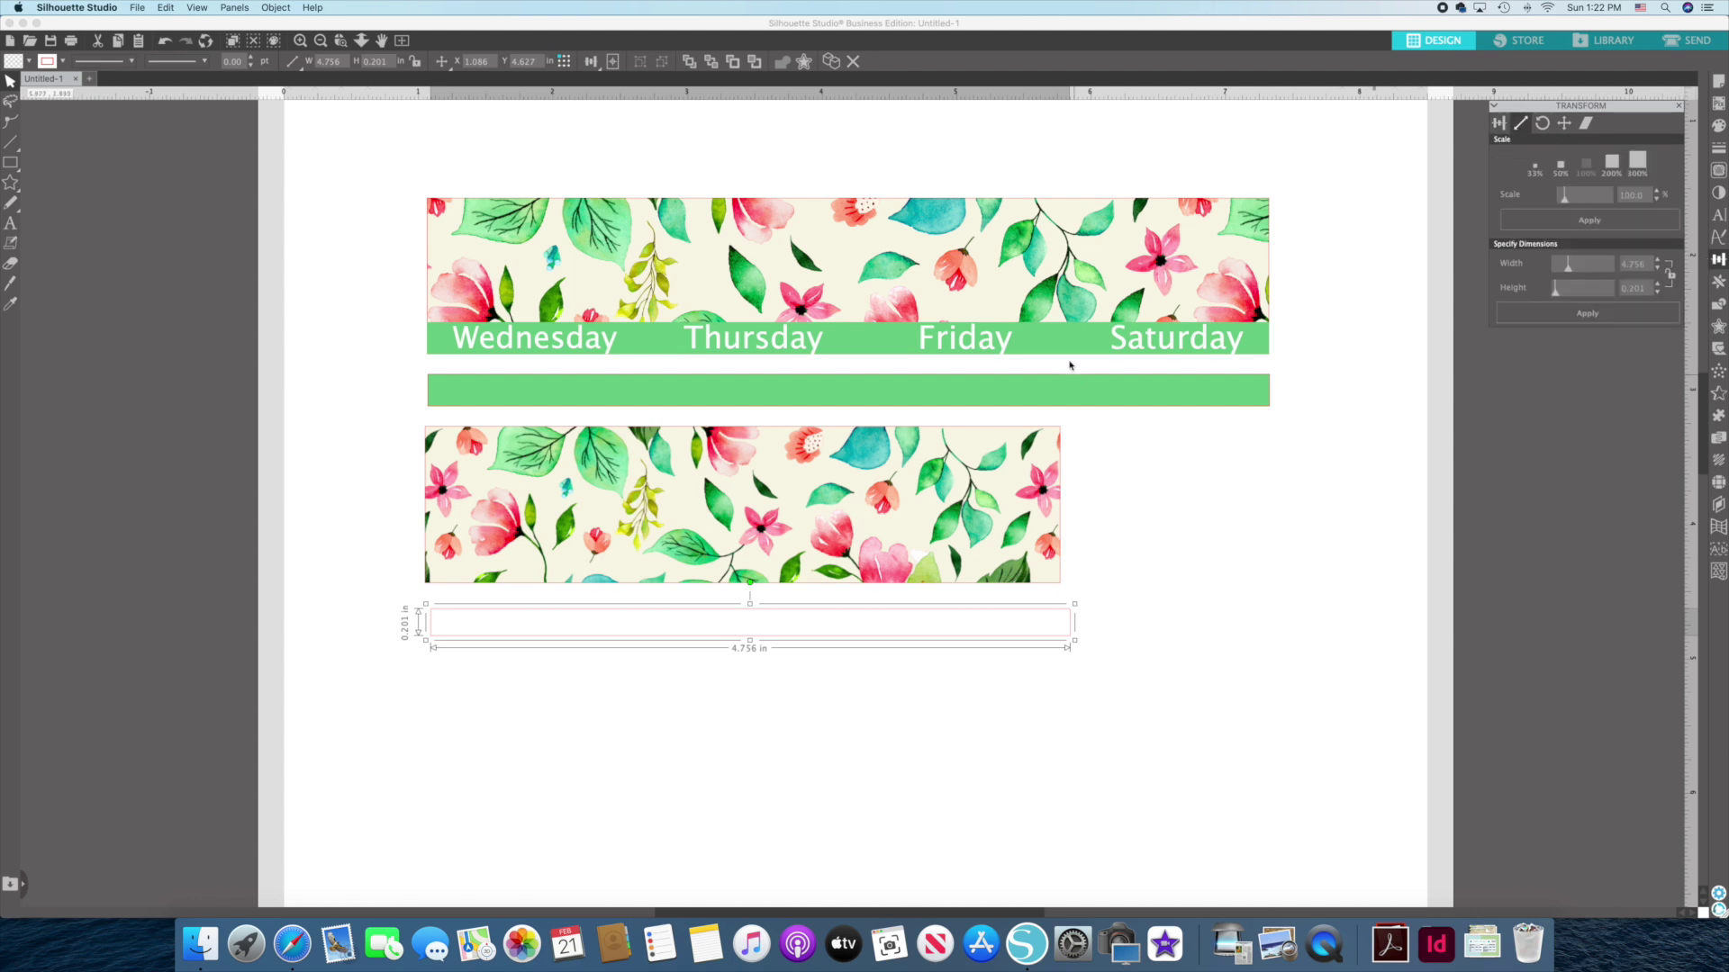
double_click(1630, 264)
type("4.7")
key("Tab")
type("0.236")
left_click(1628, 315)
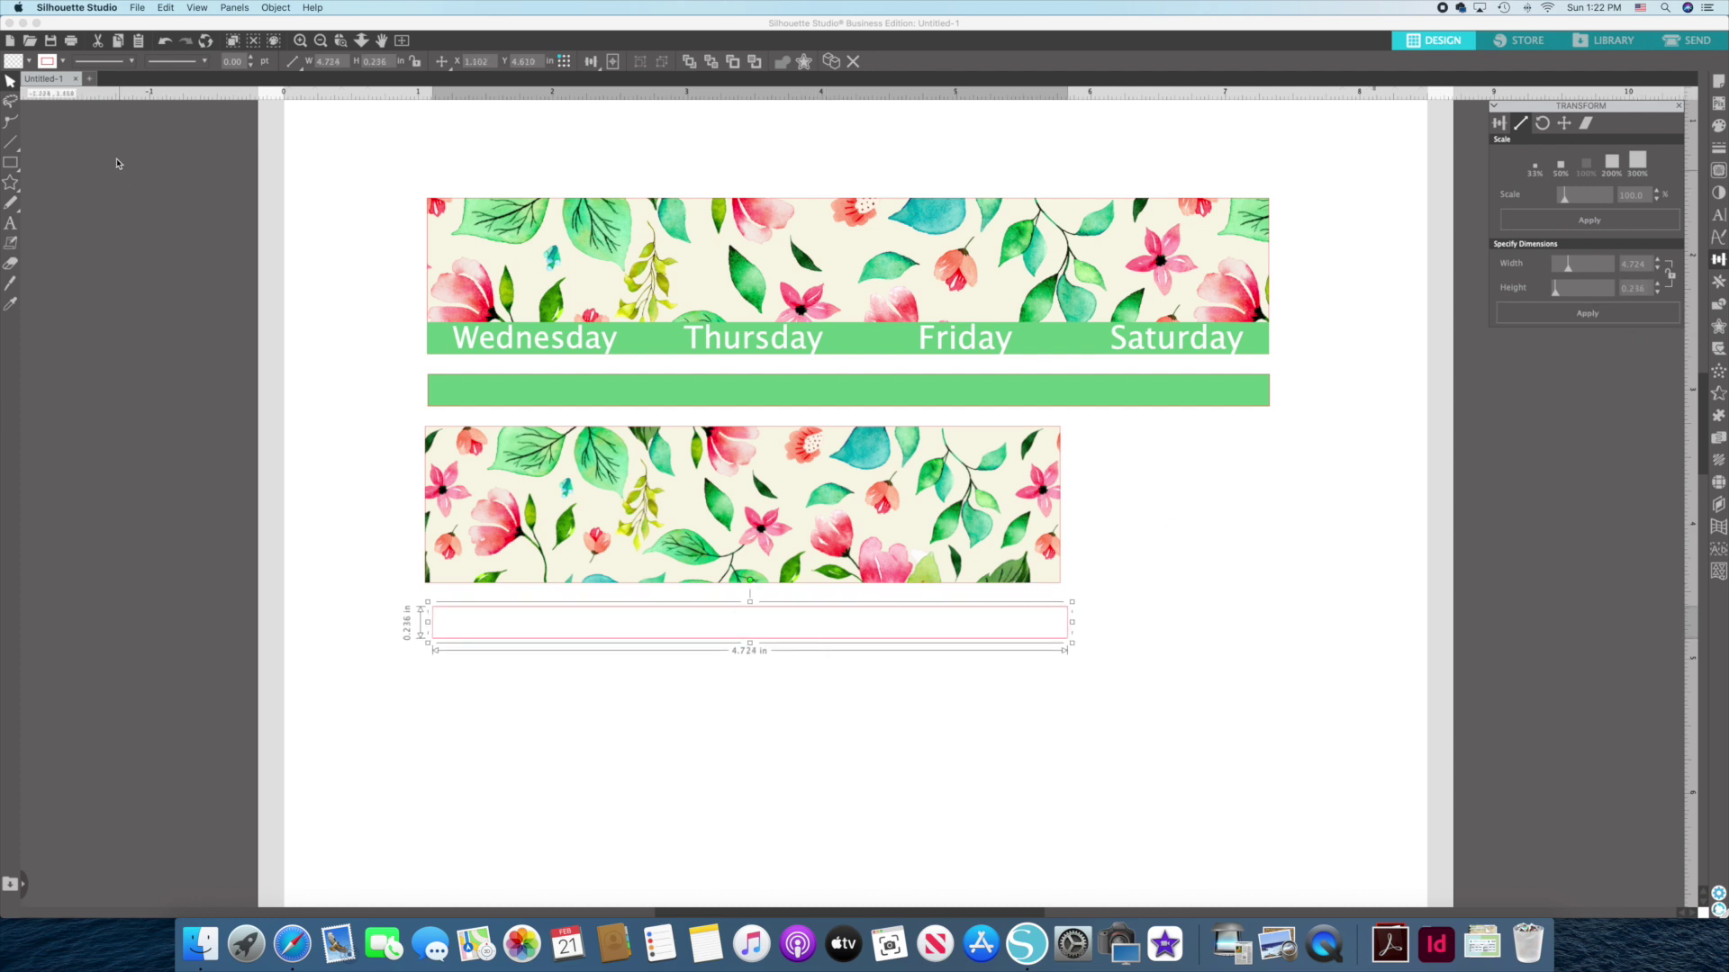
Fill the thin rectangle with the recently used green and make its outline white.
left_click(27, 61)
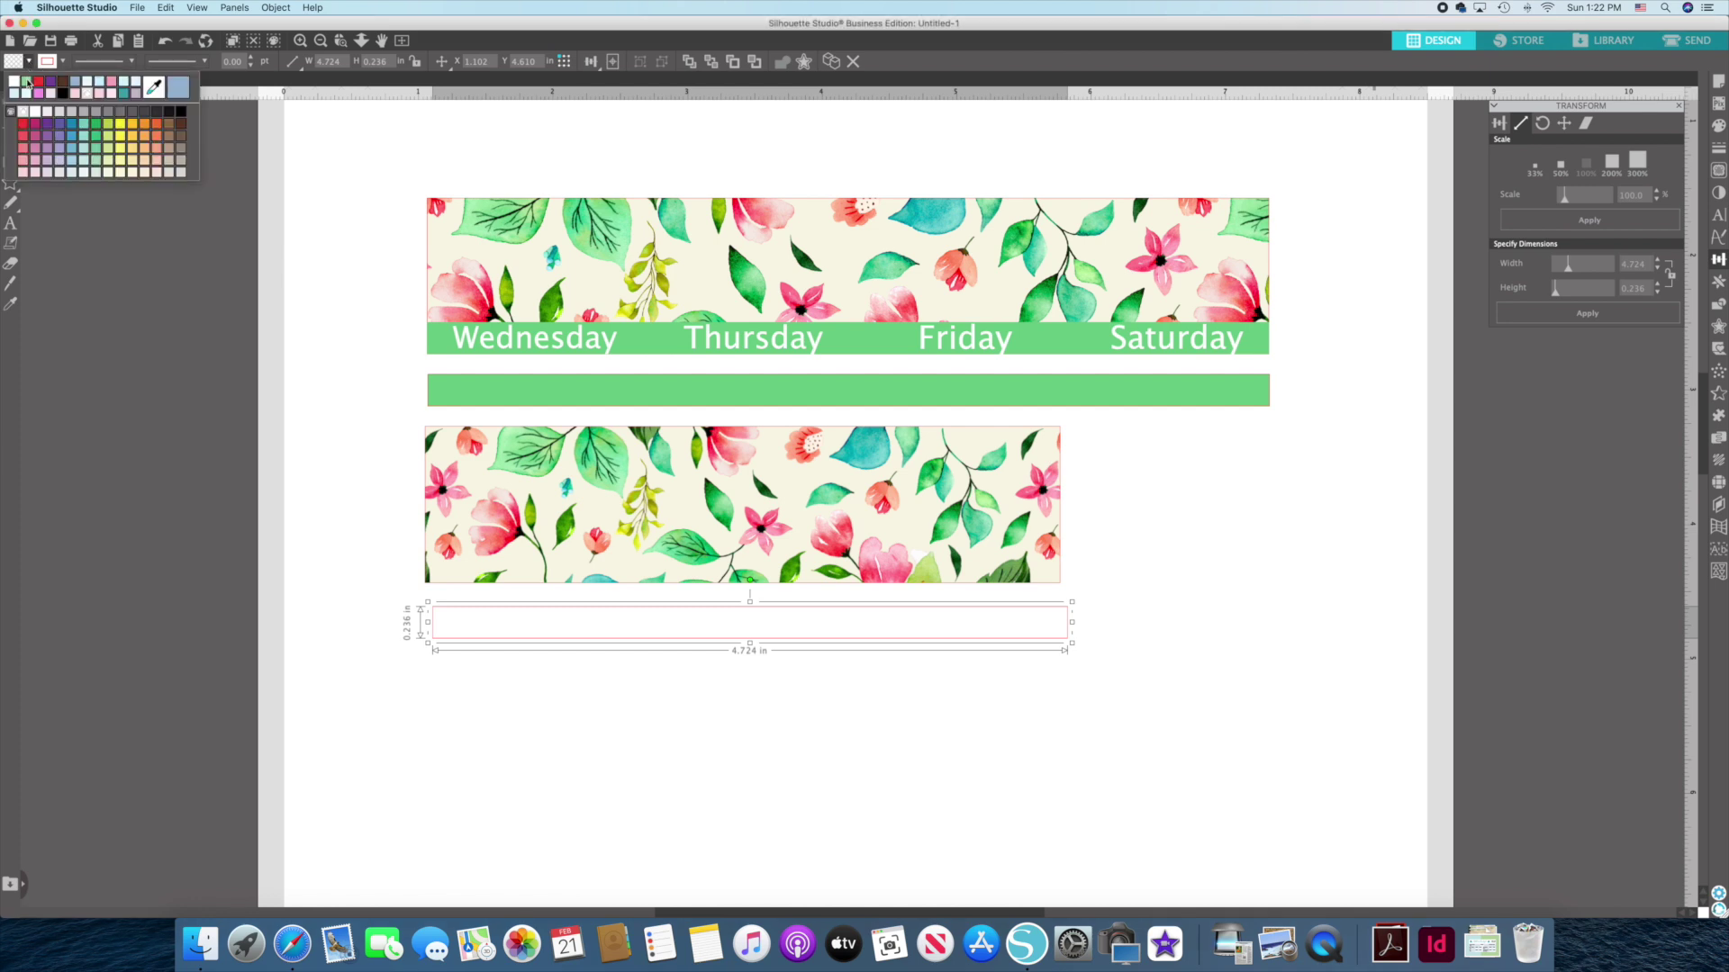
left_click(29, 81)
left_click(52, 62)
left_click(51, 78)
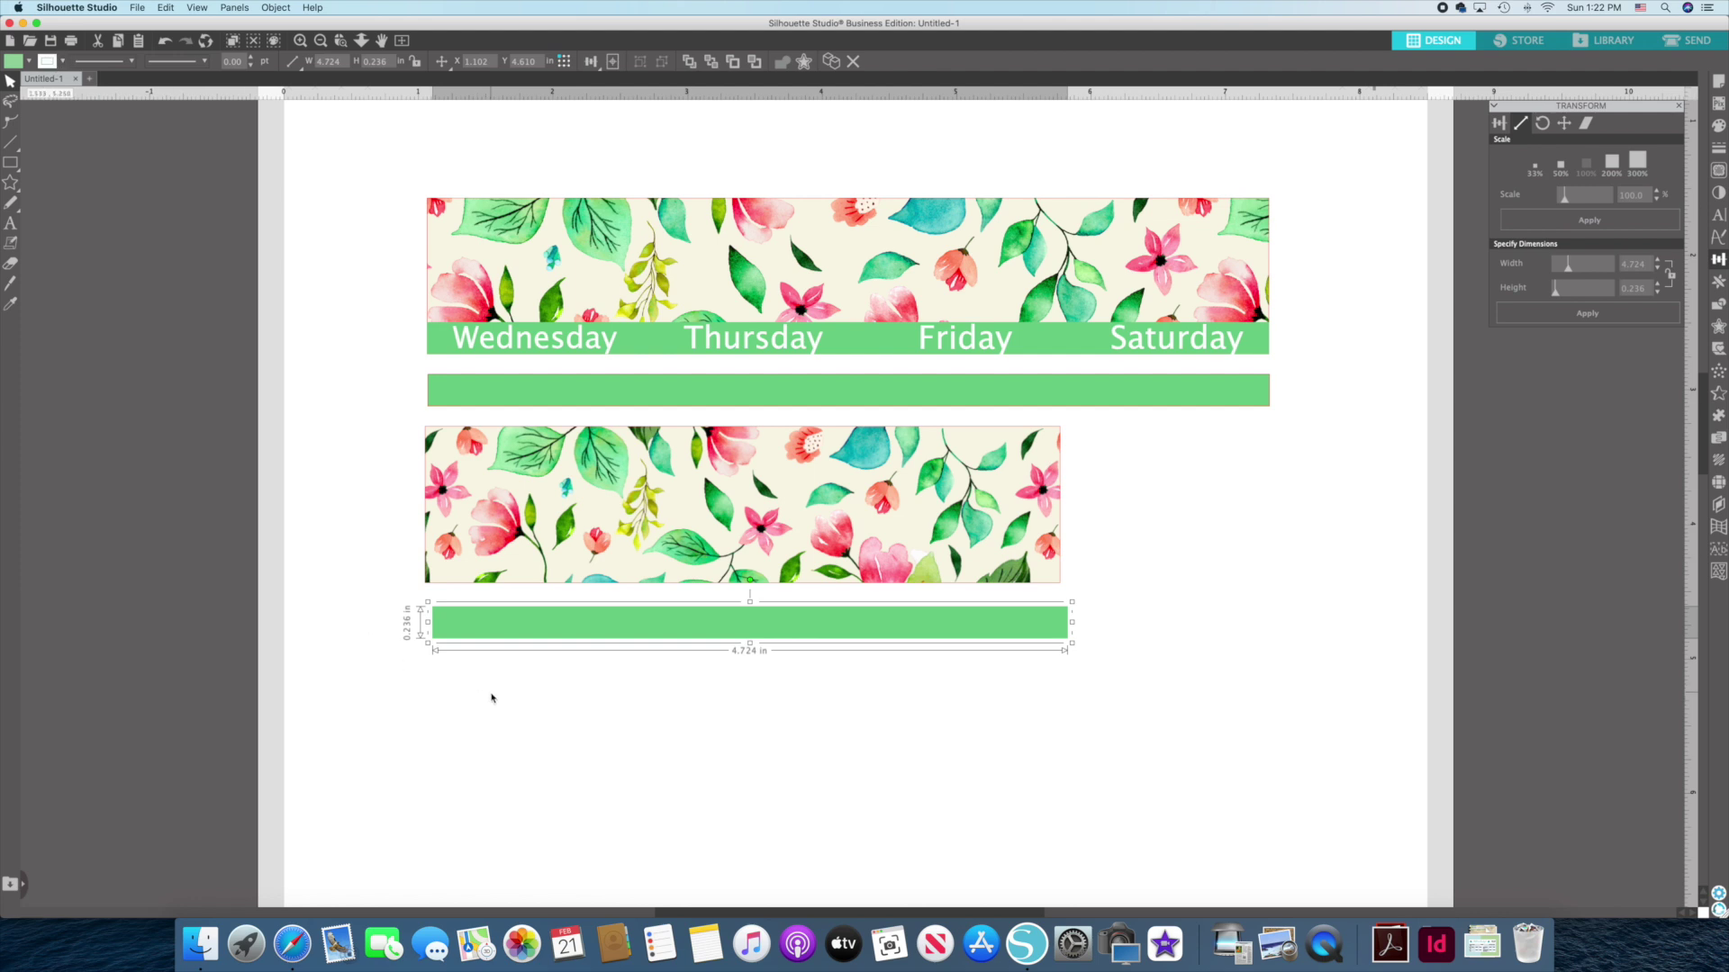
Move the new green strip onto the lower part of the second floral rectangle and align their left and bottom edges.
left_click(566, 693)
left_click_drag(543, 626, 537, 570)
left_click(534, 565)
left_click(591, 61)
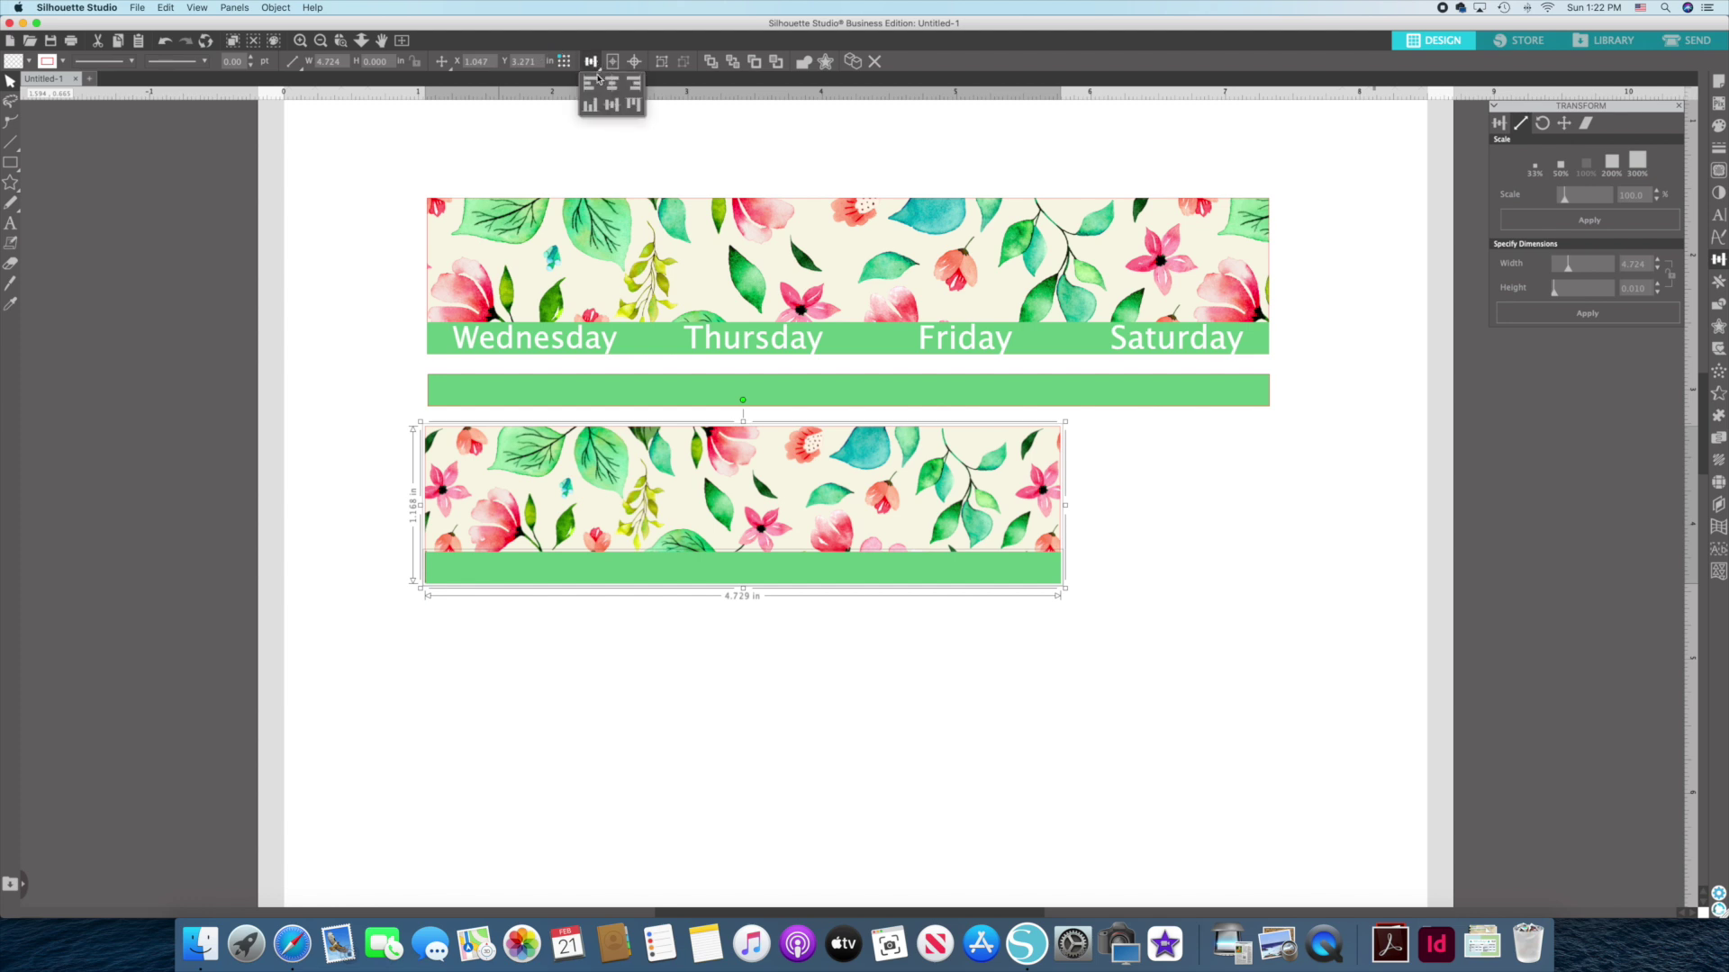
left_click(592, 84)
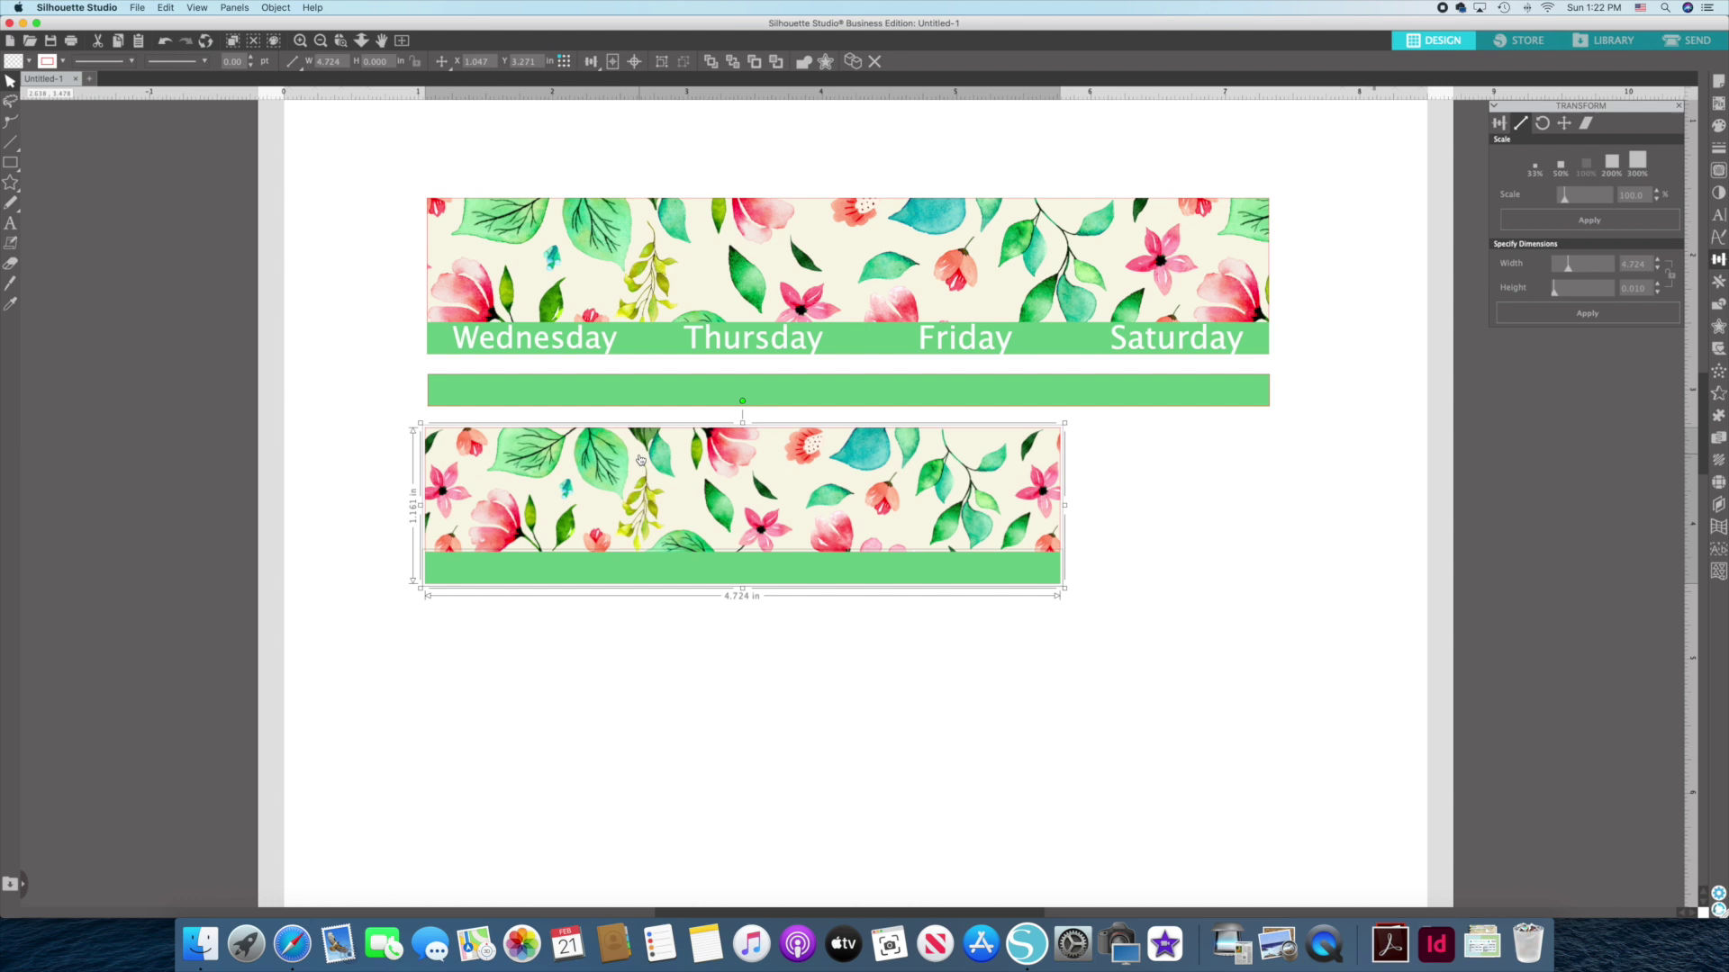
Group the new green strip with the second floral rectangle.
left_click(647, 659)
left_click_drag(667, 617, 661, 416)
left_click(657, 66)
left_click(875, 677)
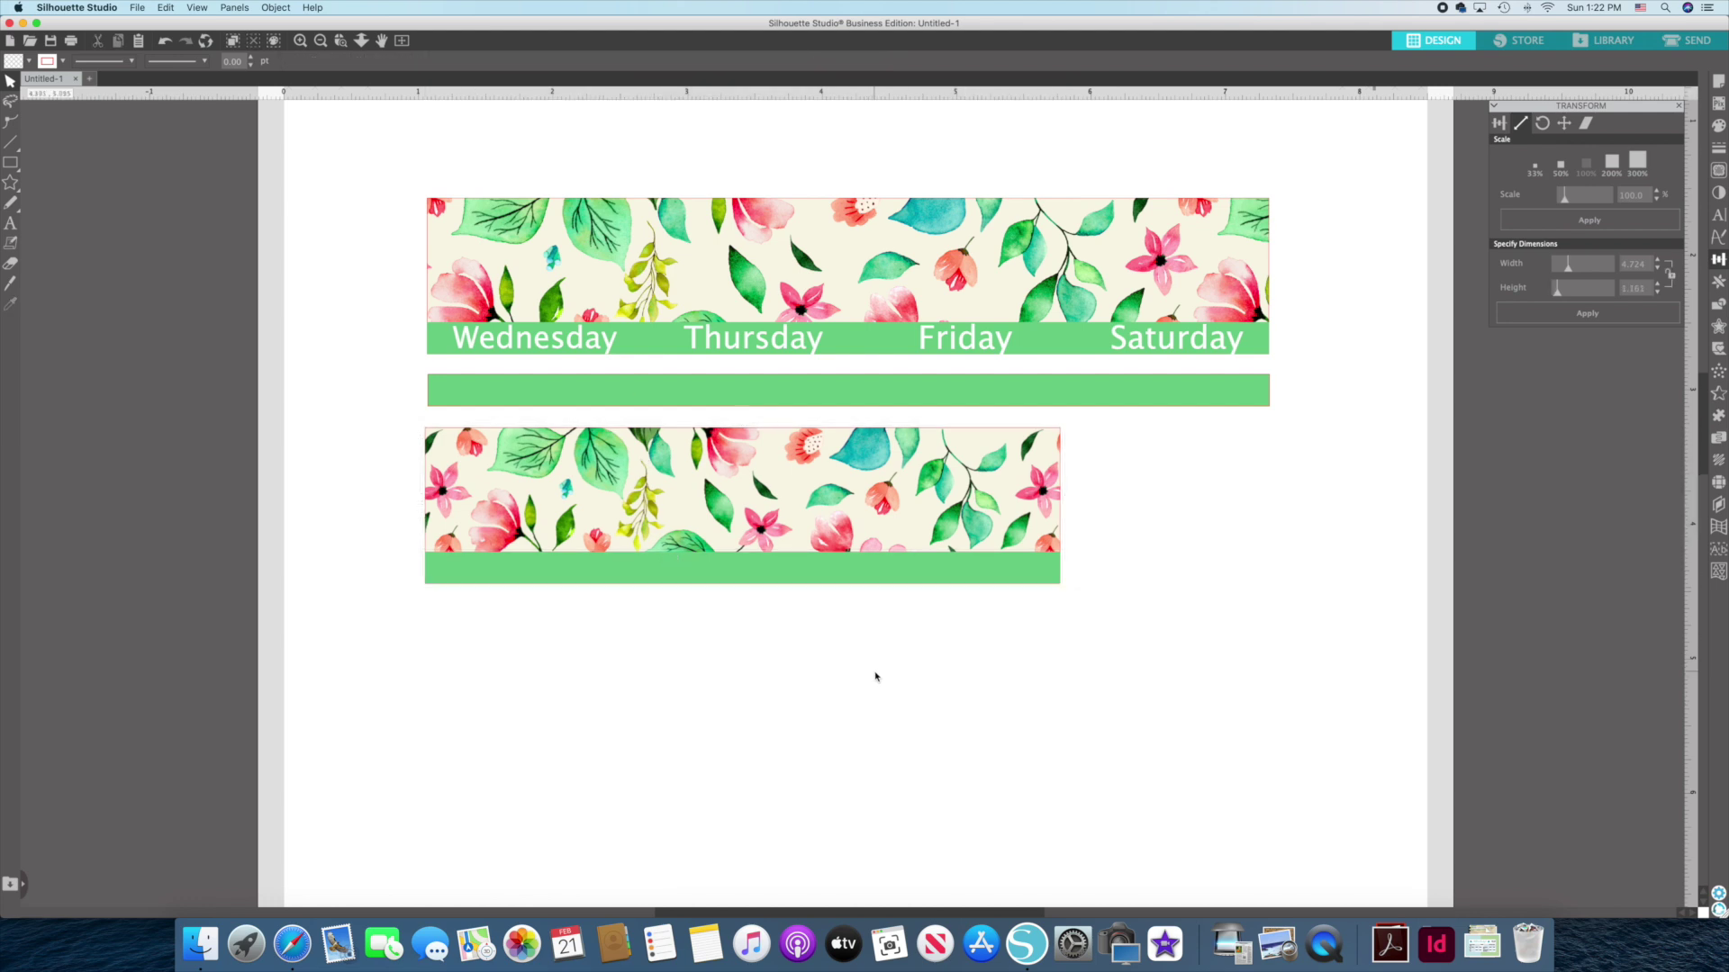
Add a text label reading "Sunday" below the second floral banner.
left_click(11, 224)
left_click(504, 635)
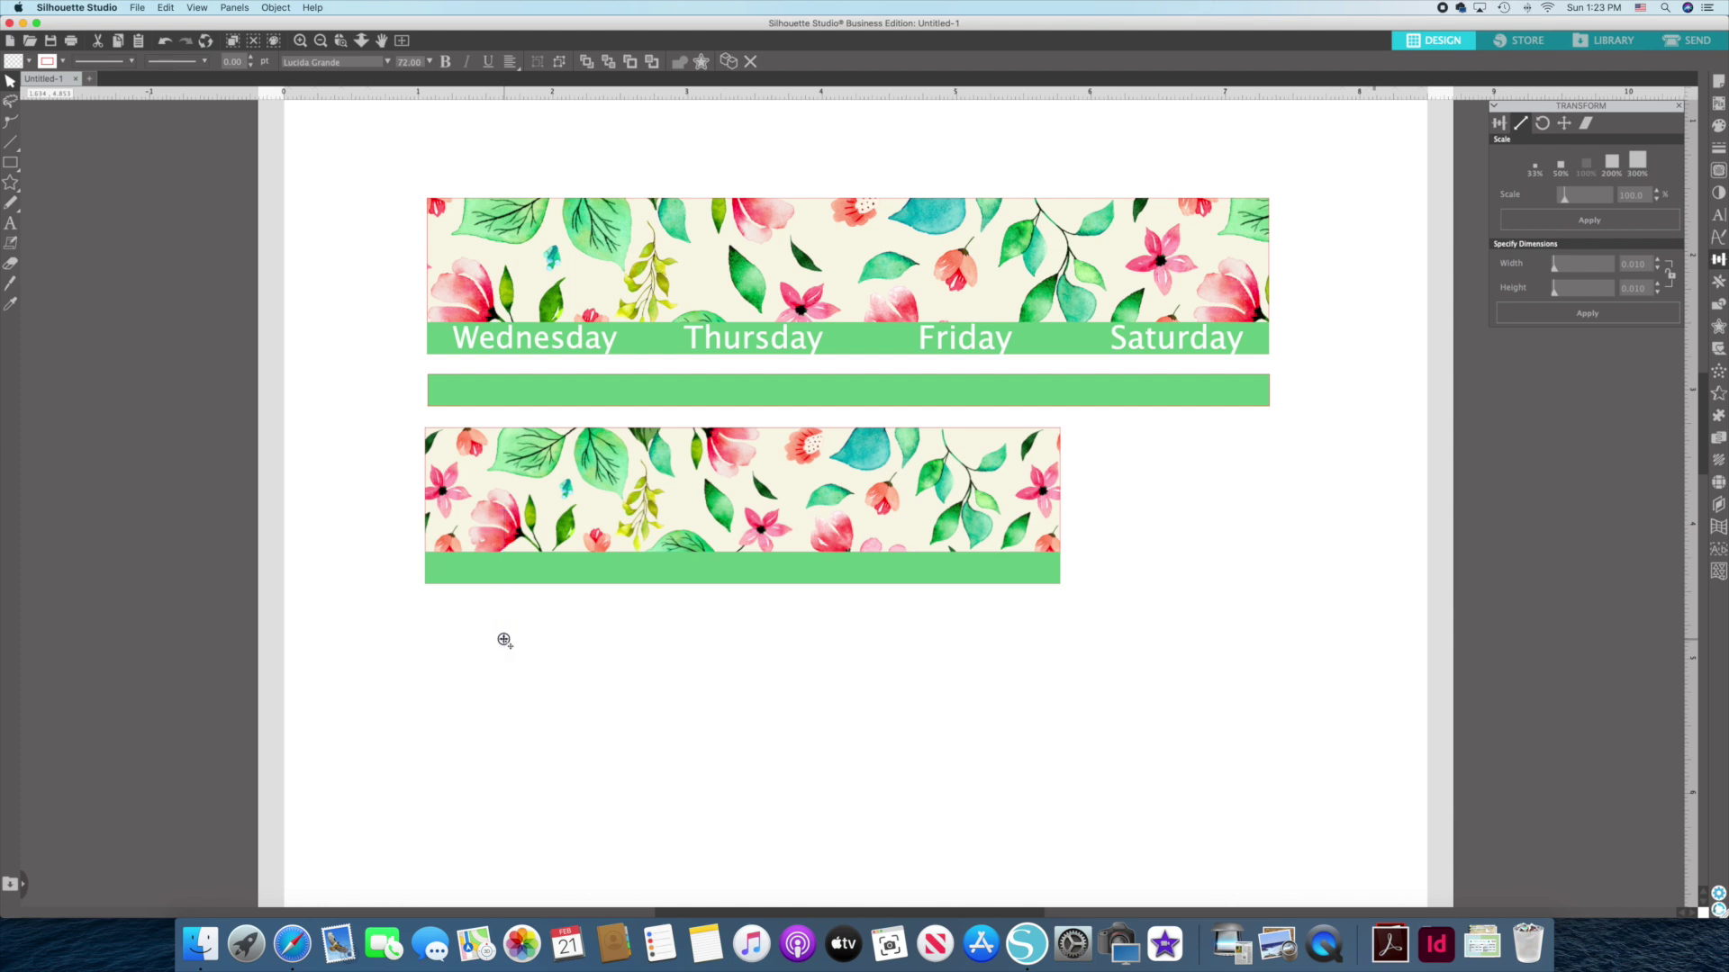
type("Sunday")
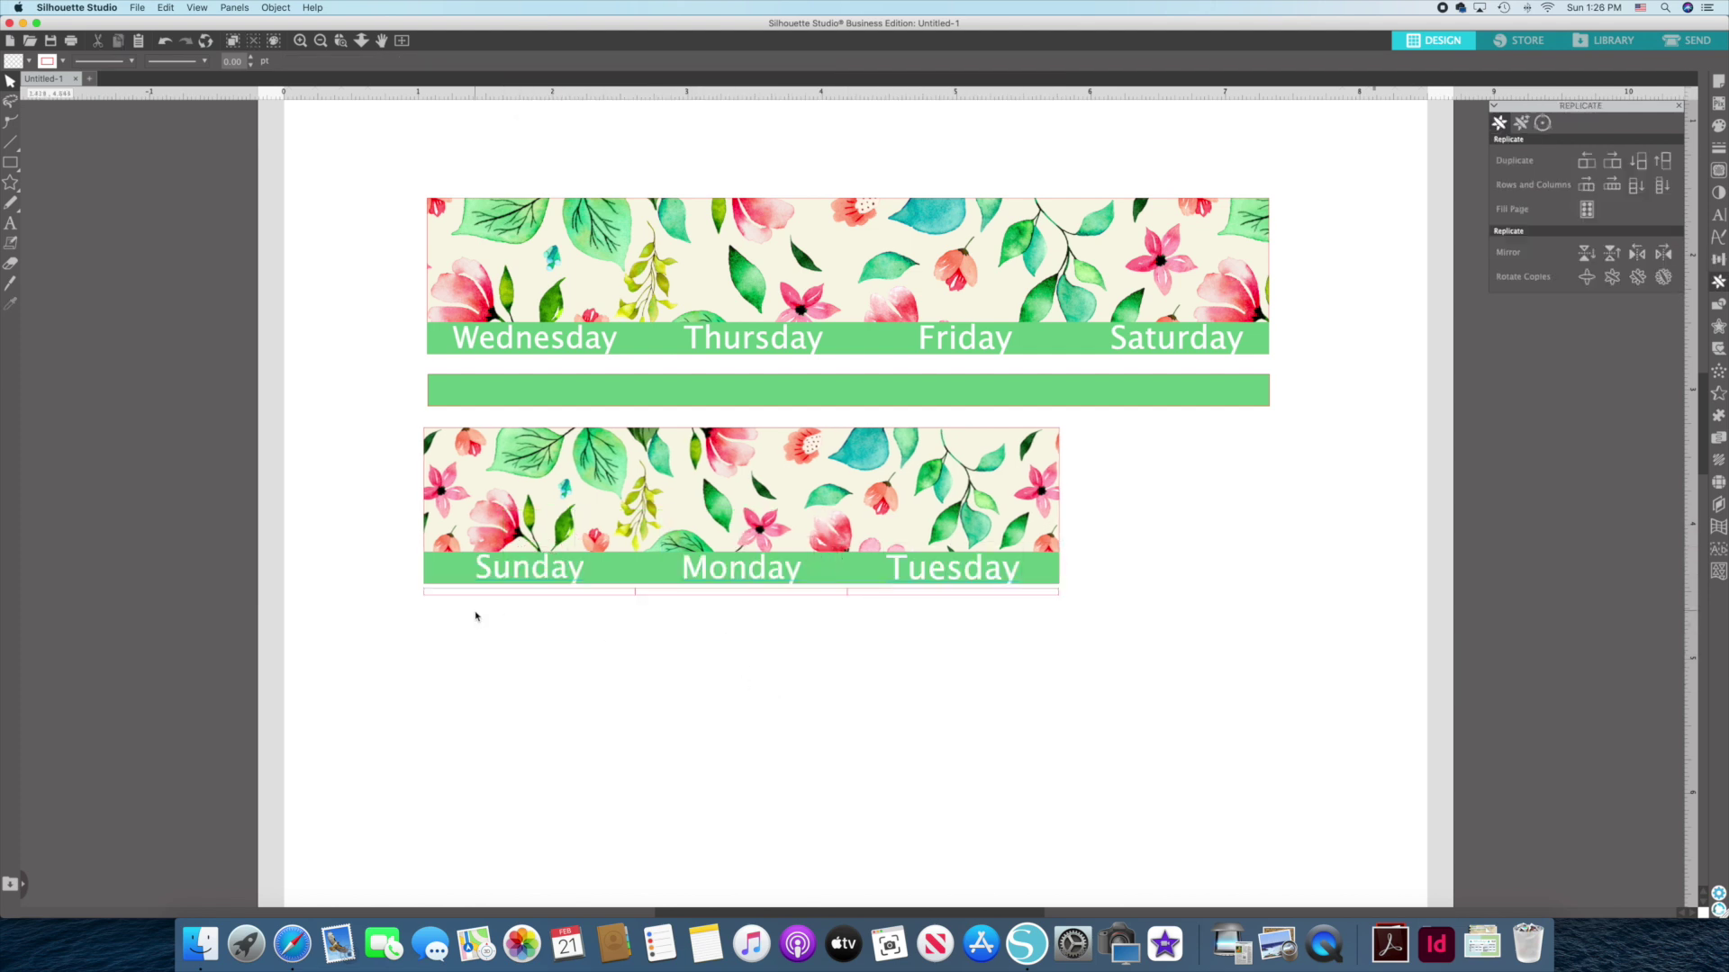
Delete the row of three thin rectangles below the Sunday, Monday and Tuesday labels.
left_click_drag(474, 610, 917, 599)
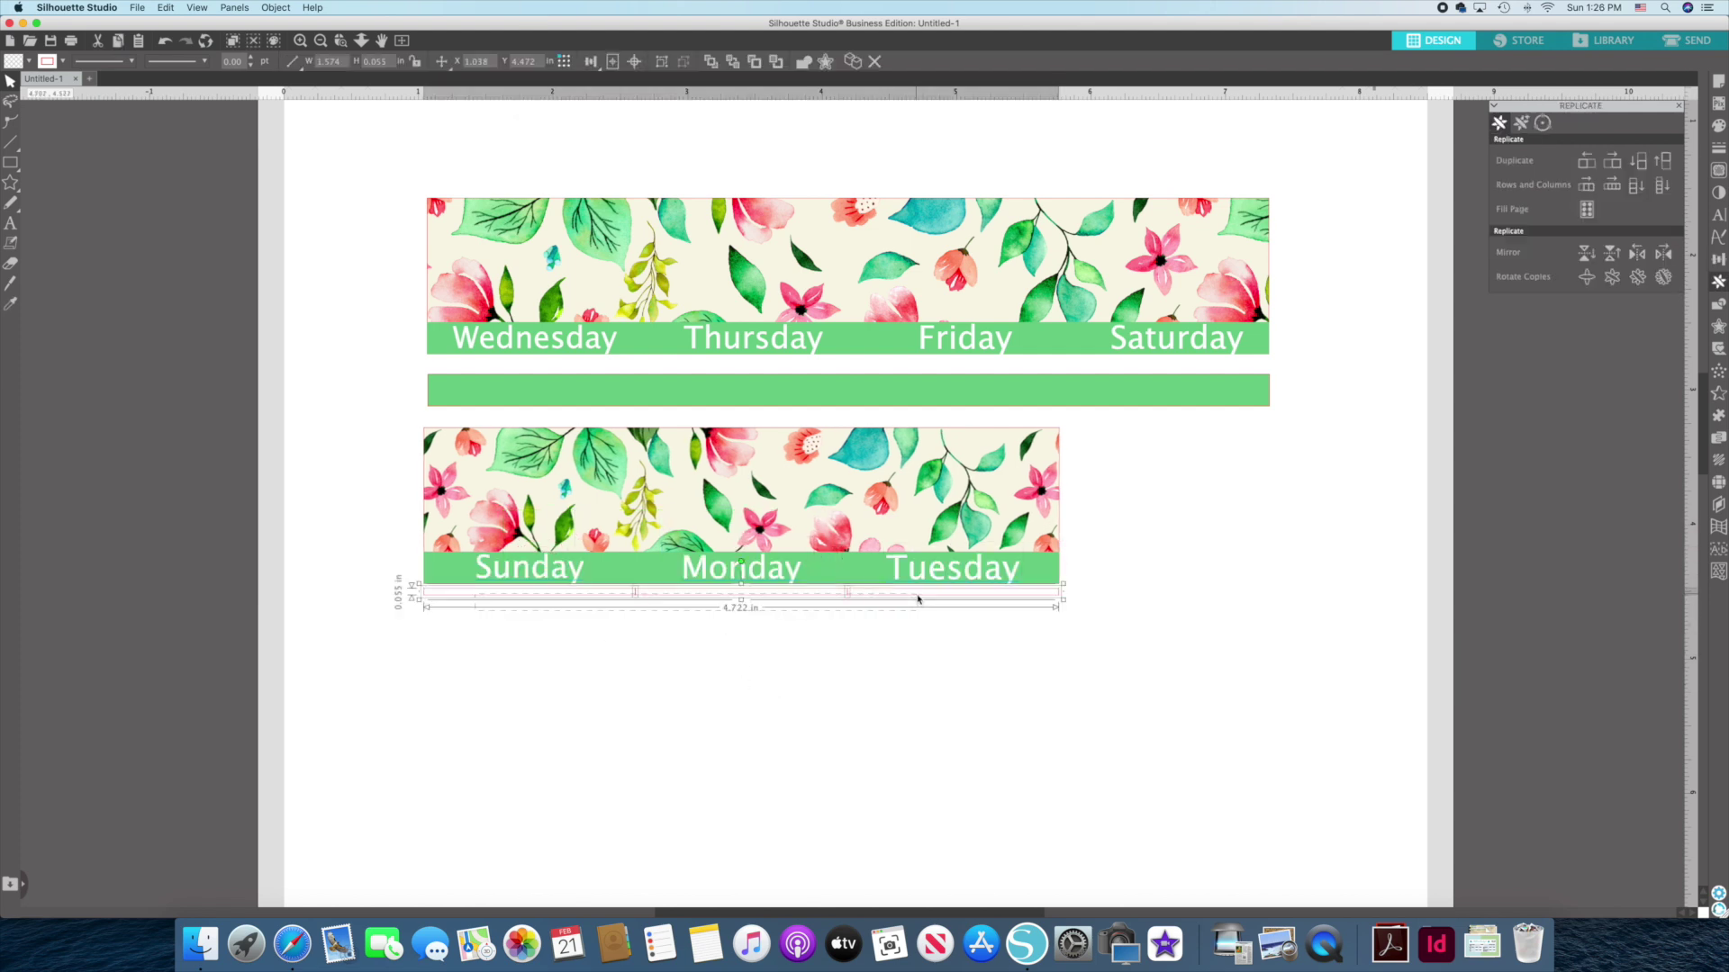
key("Delete")
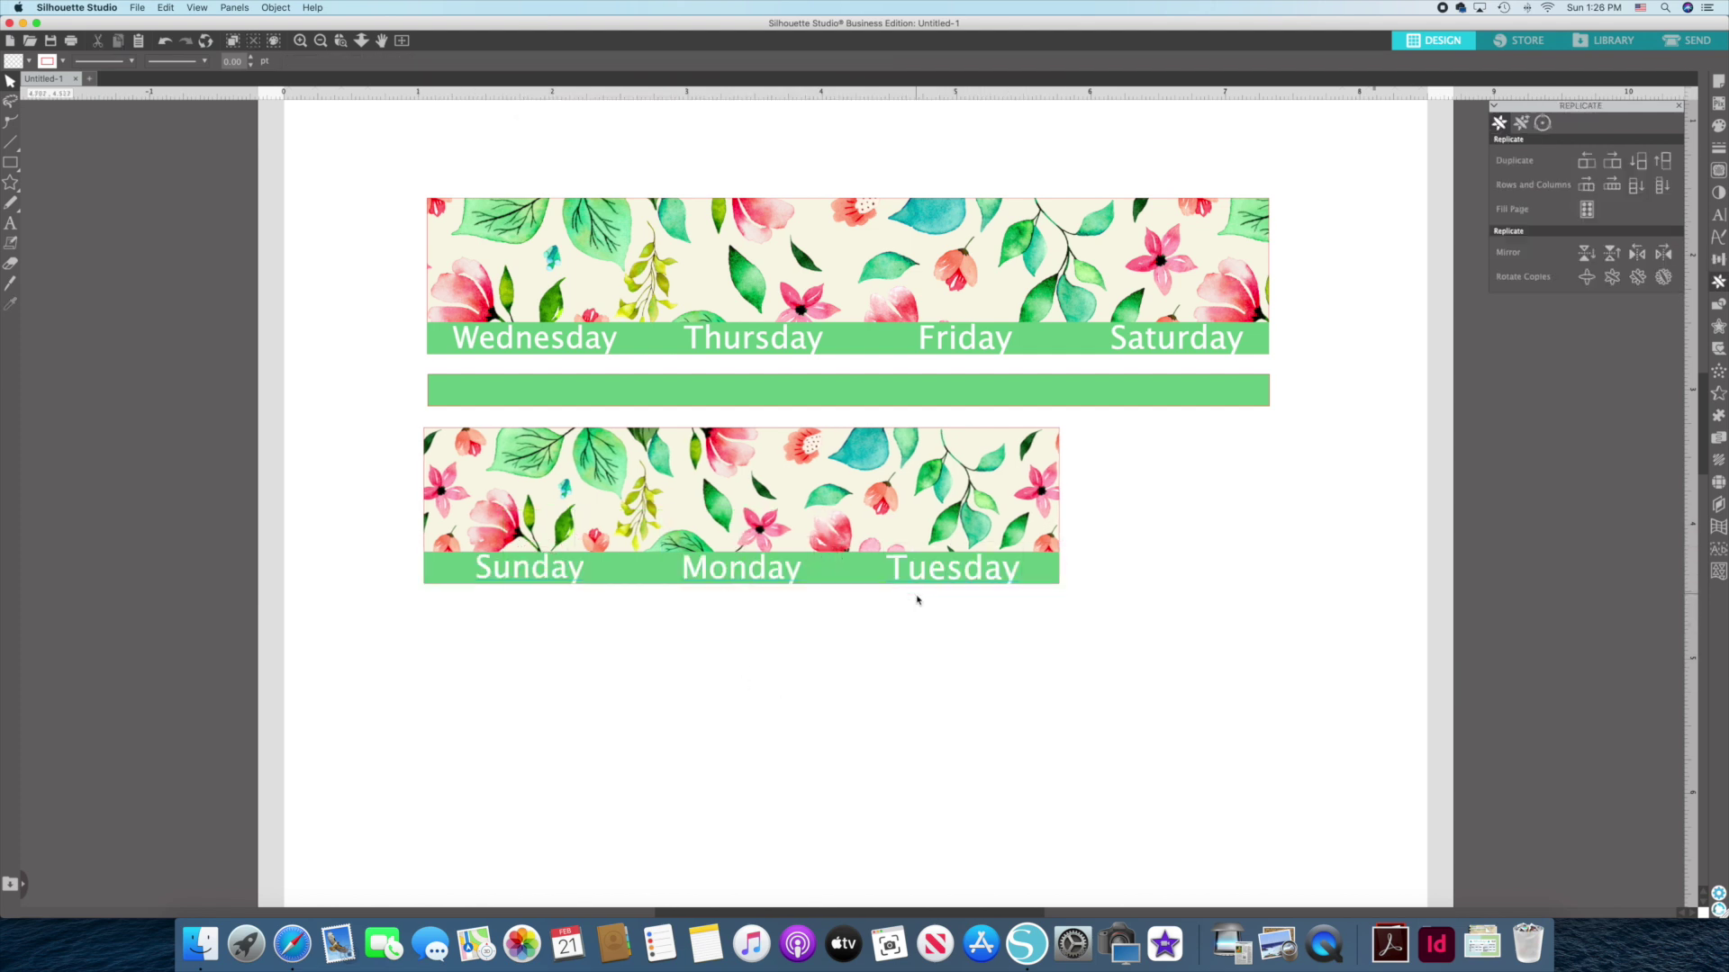
Group the Sunday, Monday and Tuesday labels on the second banner.
left_click(547, 571)
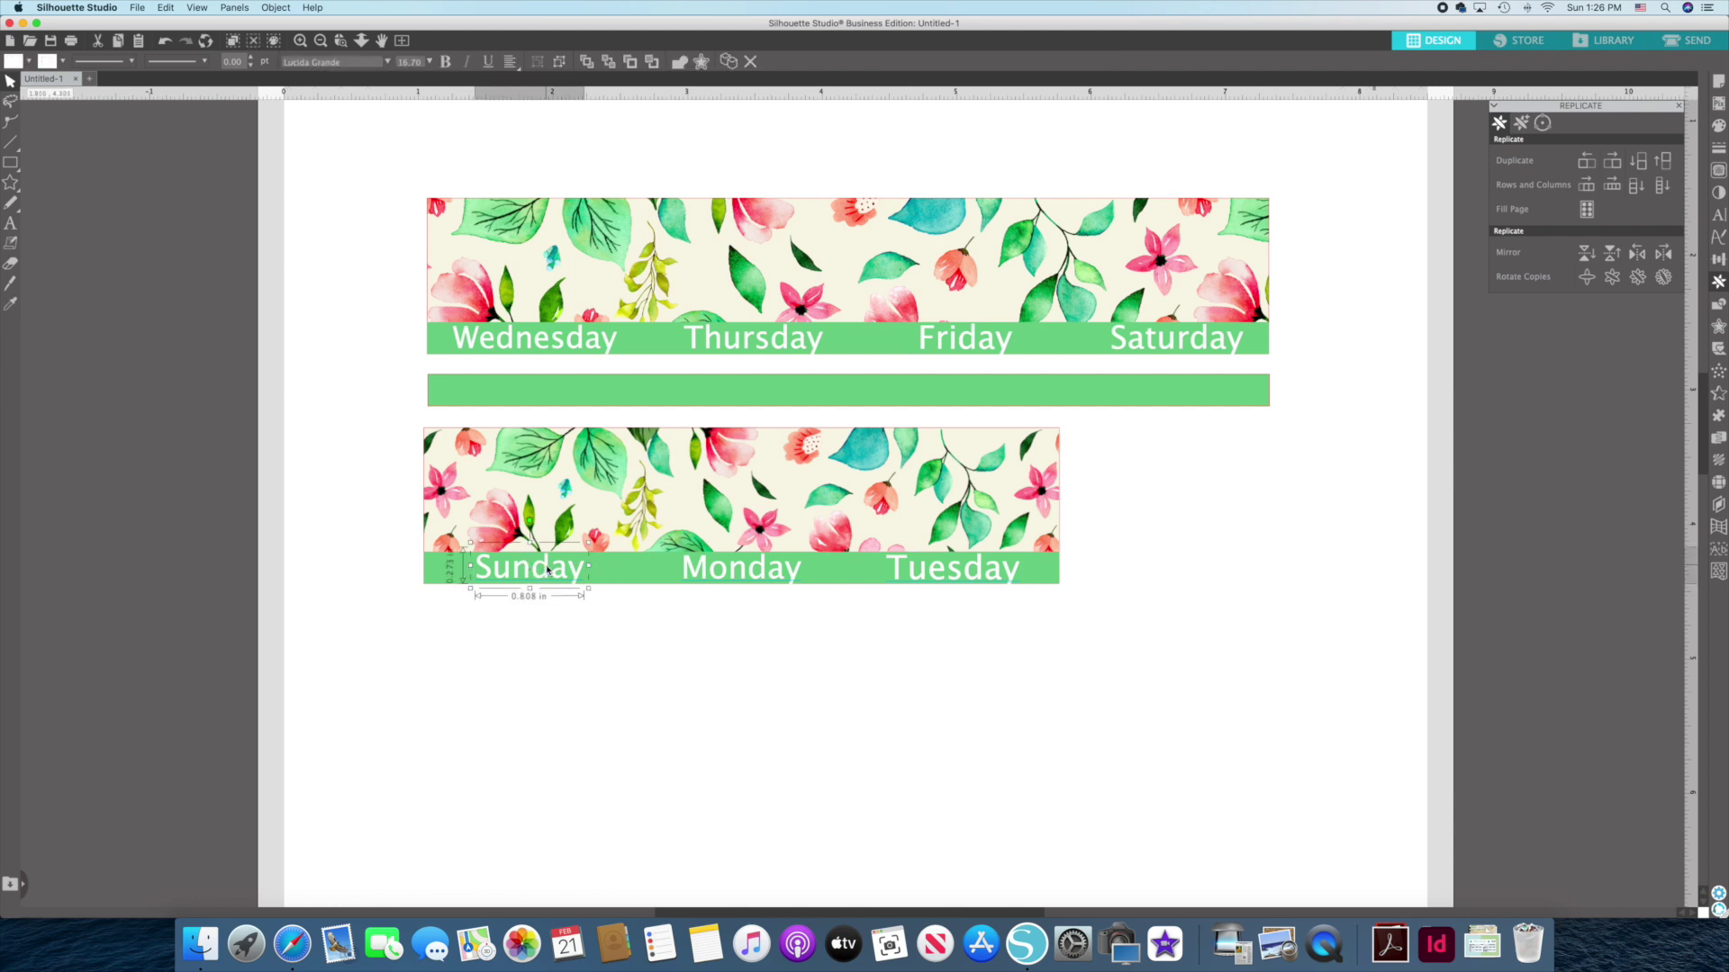
left_click(704, 571, "shift")
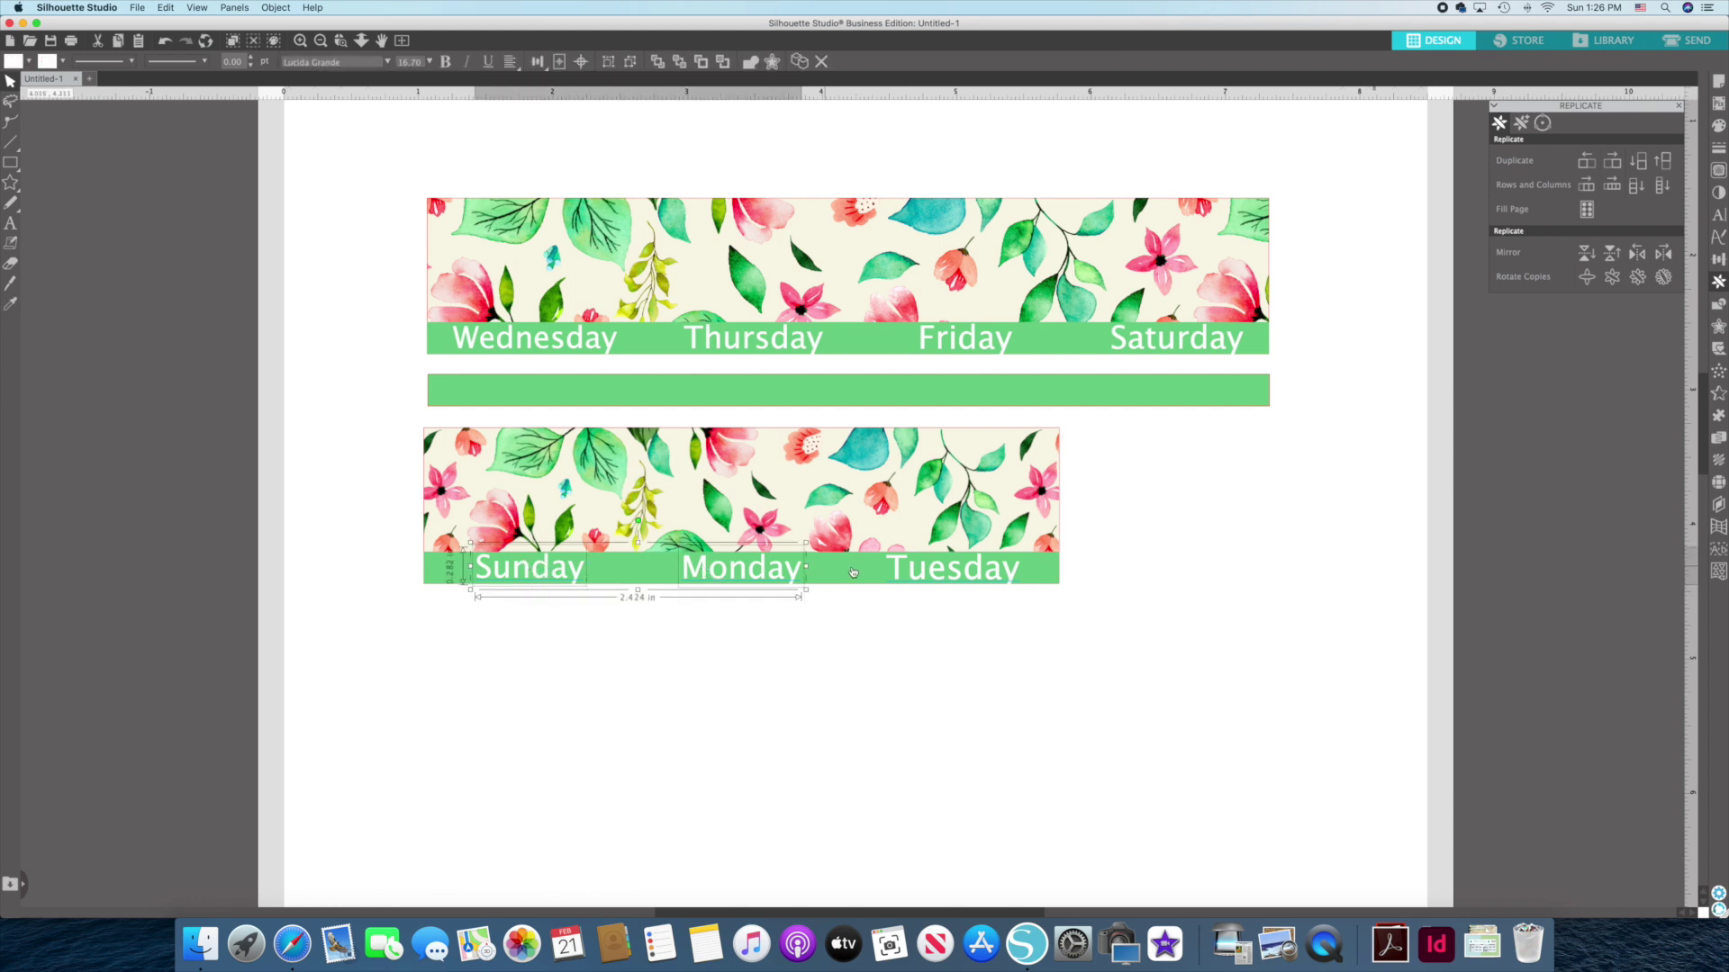
left_click(898, 573, "shift")
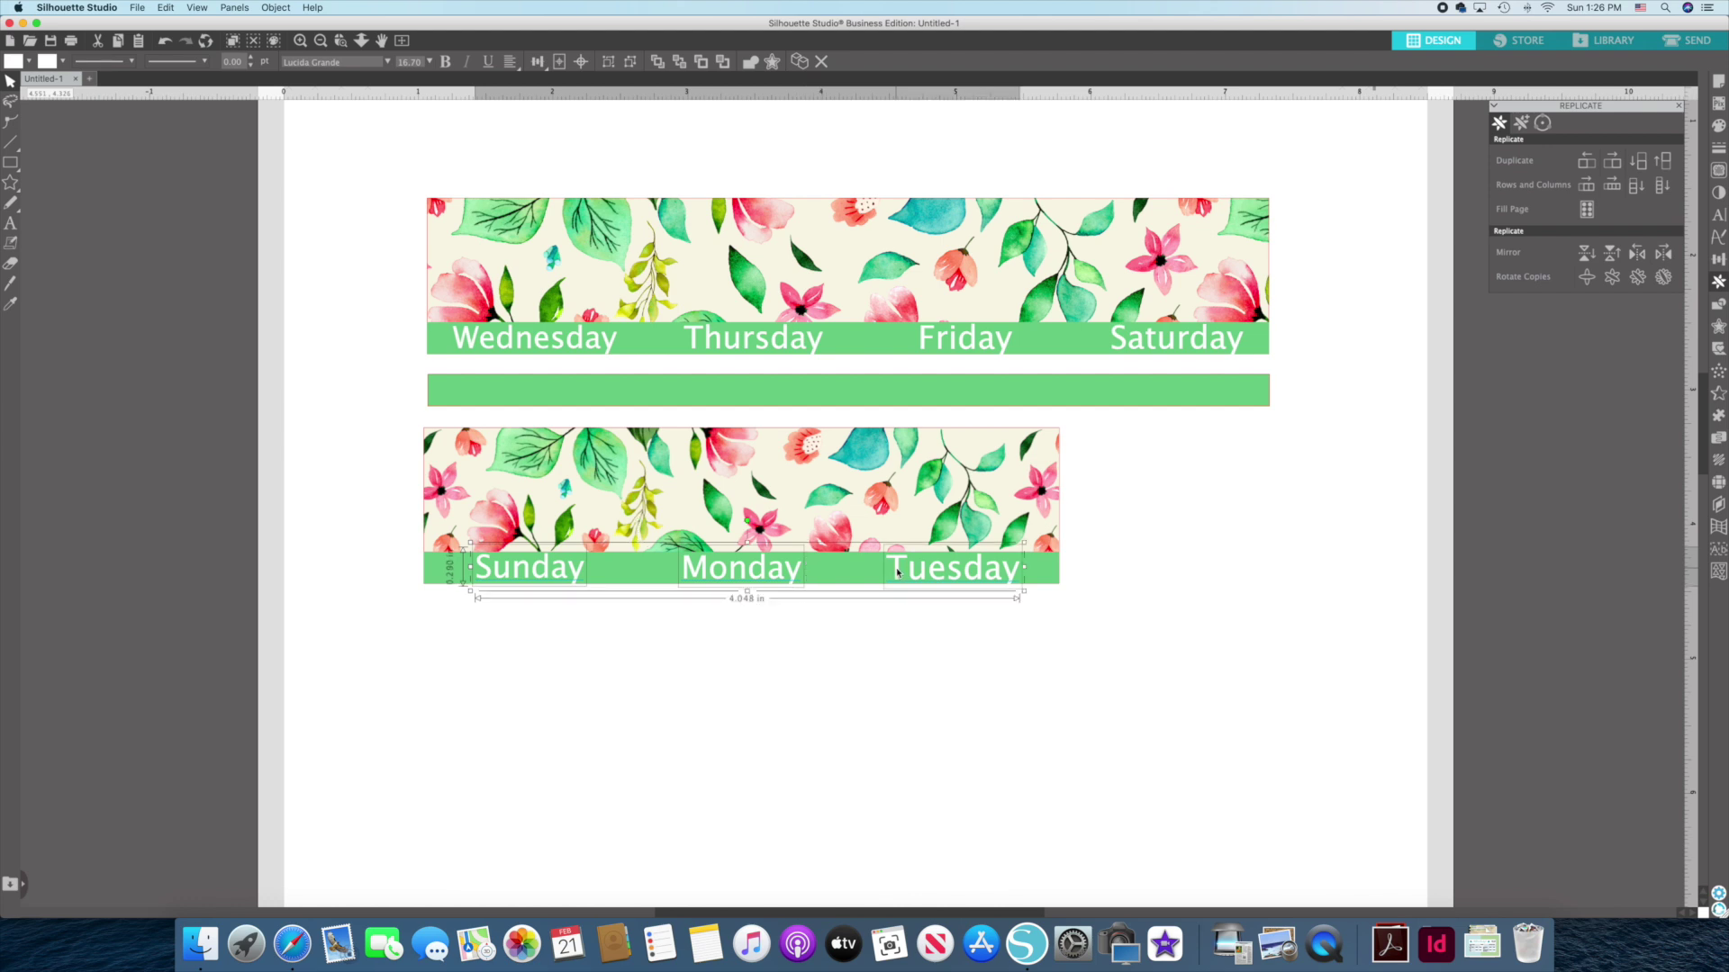
left_click(610, 61)
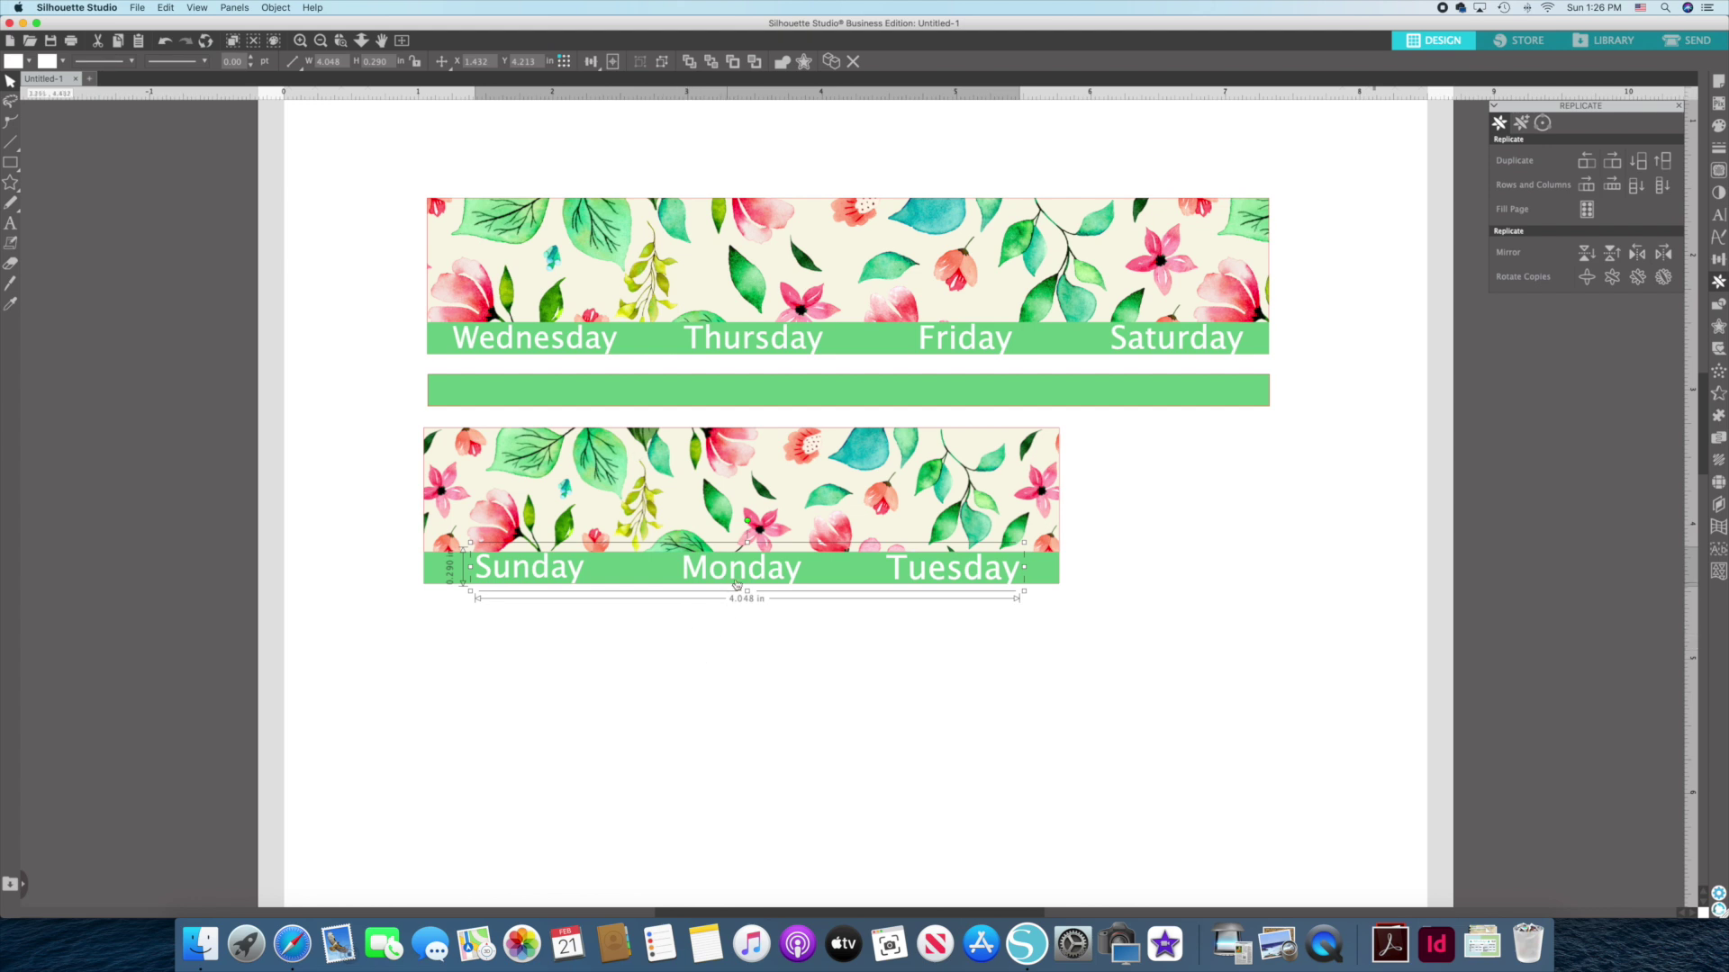
Align the Sunday–Tuesday label group to the horizontal center of the second floral banner.
left_click(700, 471)
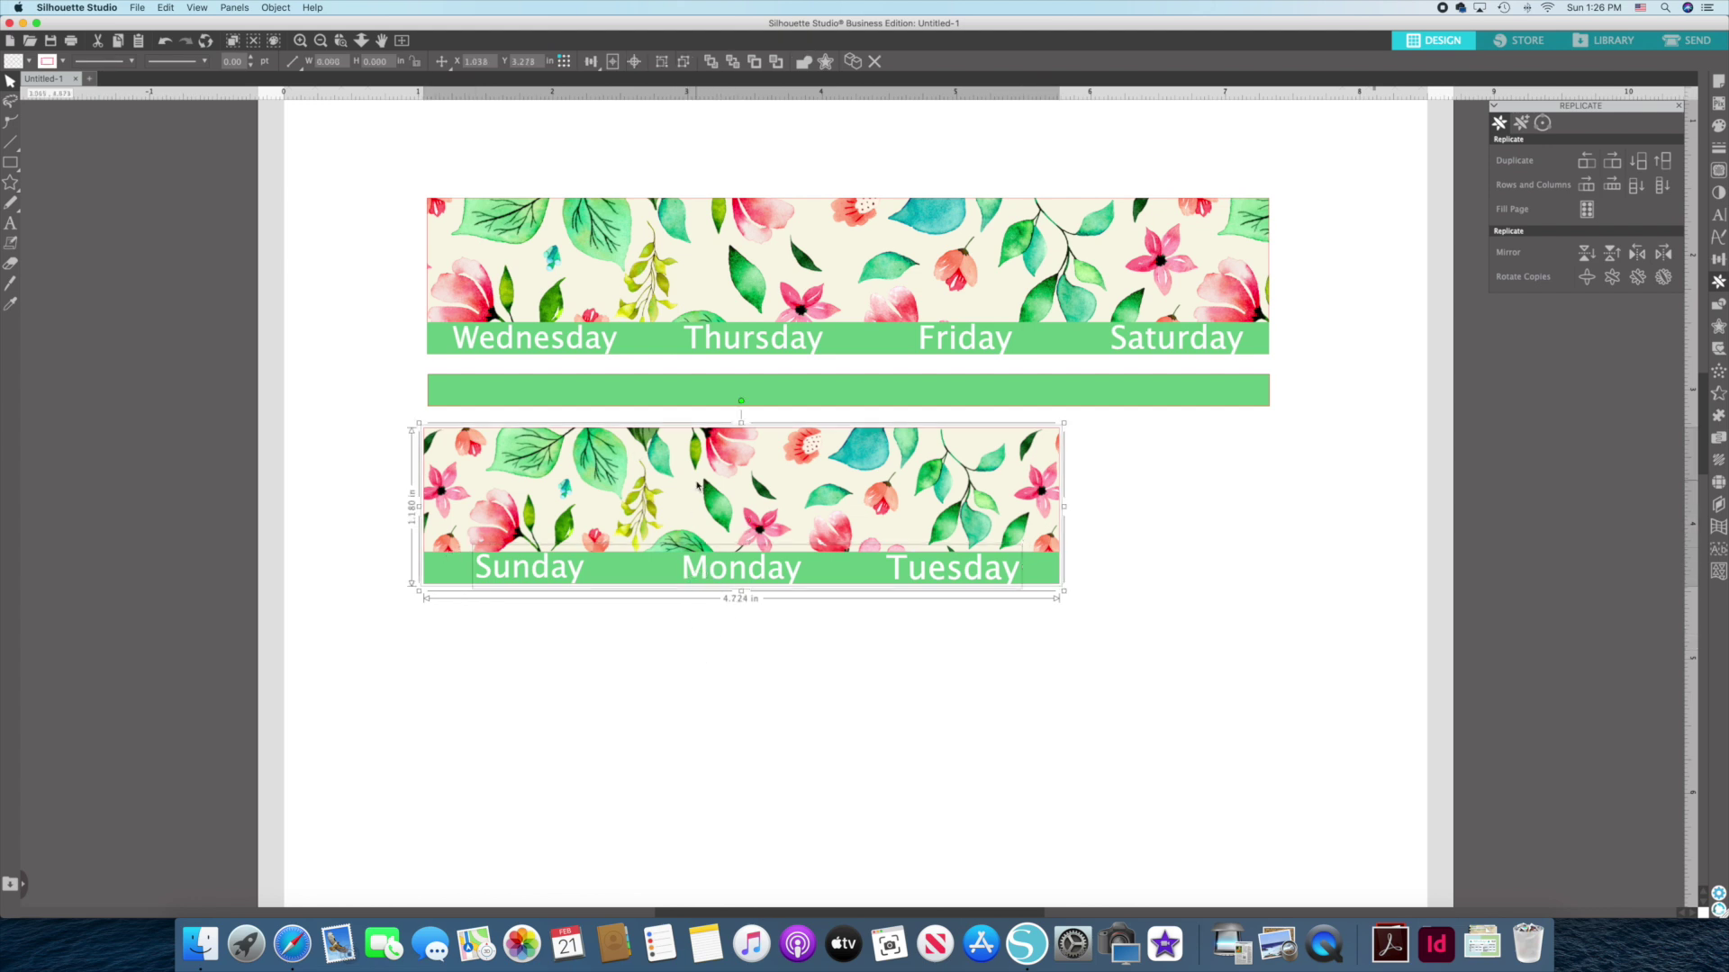
left_click(590, 61)
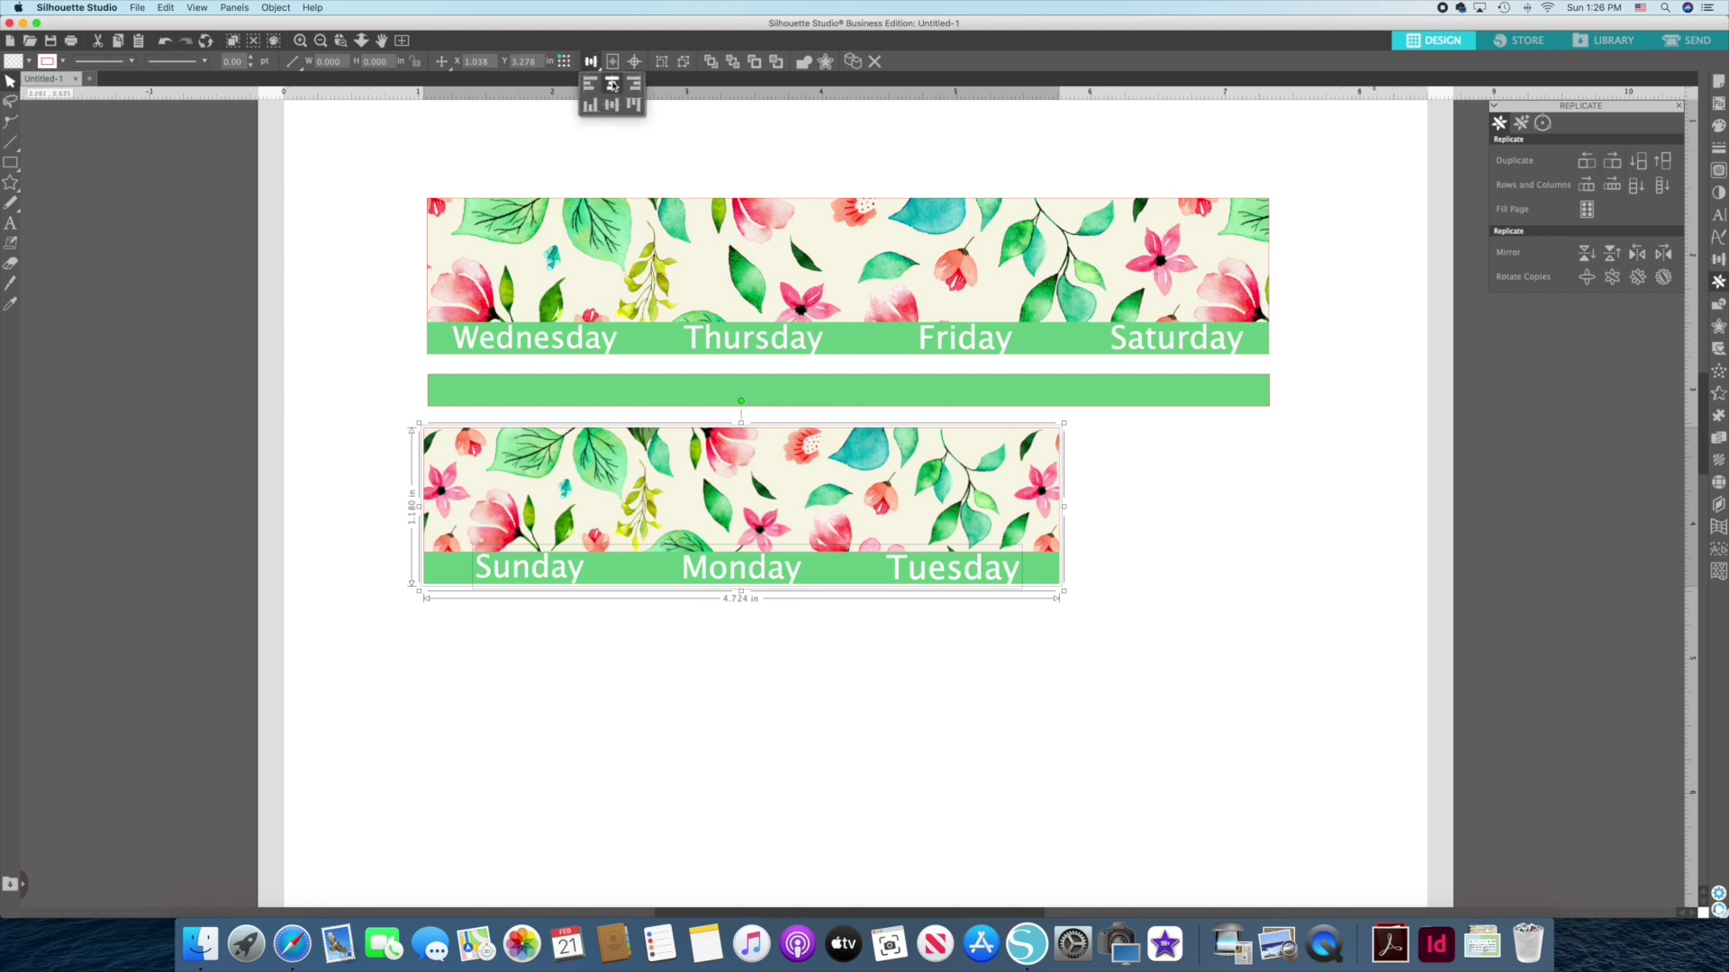
left_click(612, 84)
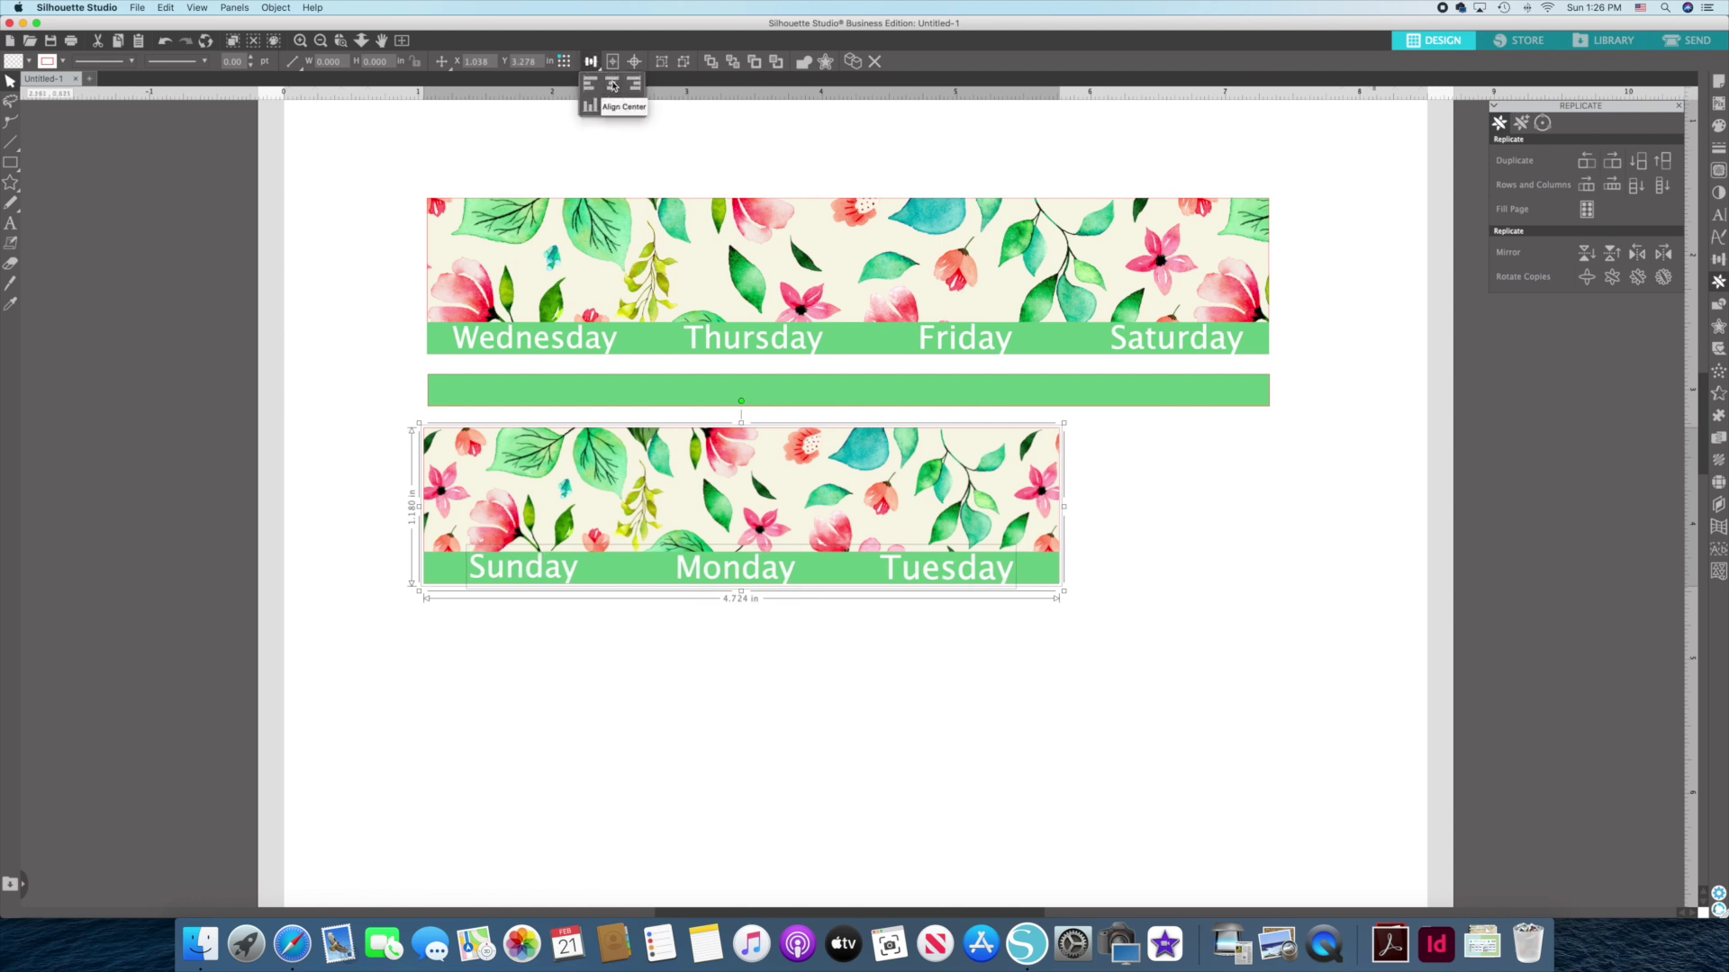
left_click(881, 660)
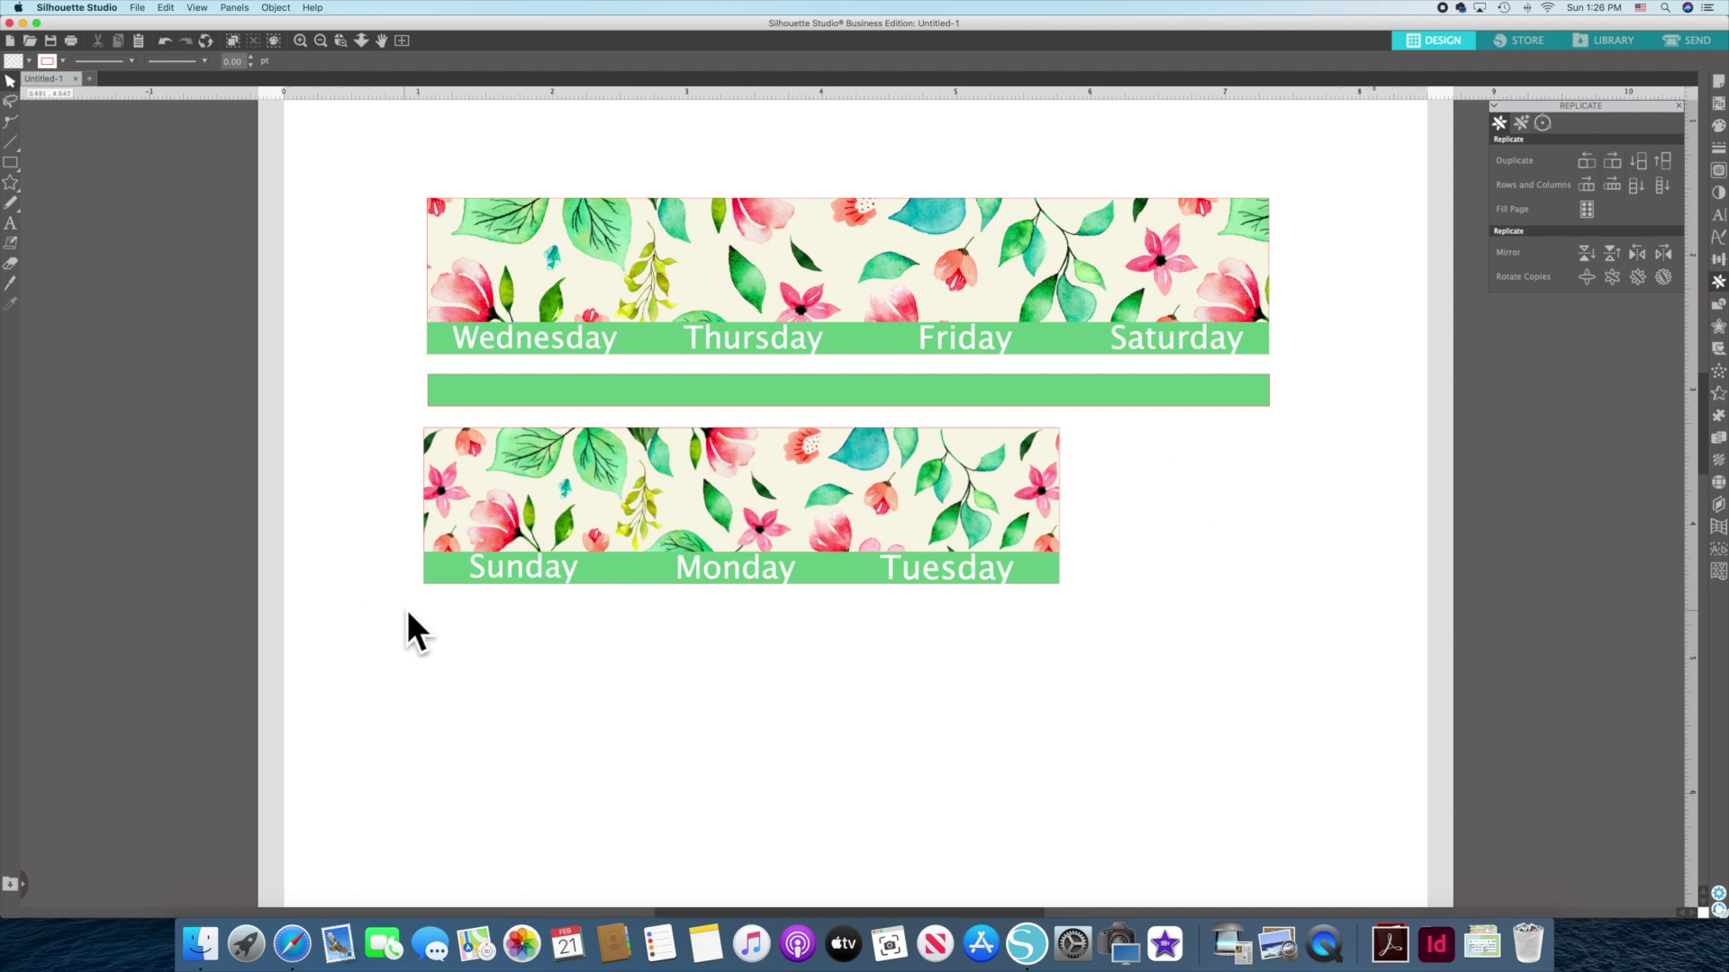
Draw a thin rectangle below the second banner and set its size to 4.724 in wide by 0.236 in high.
left_click(10, 162)
mouse_move(424, 618)
left_mouse_down()
mouse_move(900, 659)
mouse_move(1032, 633)
left_mouse_up()
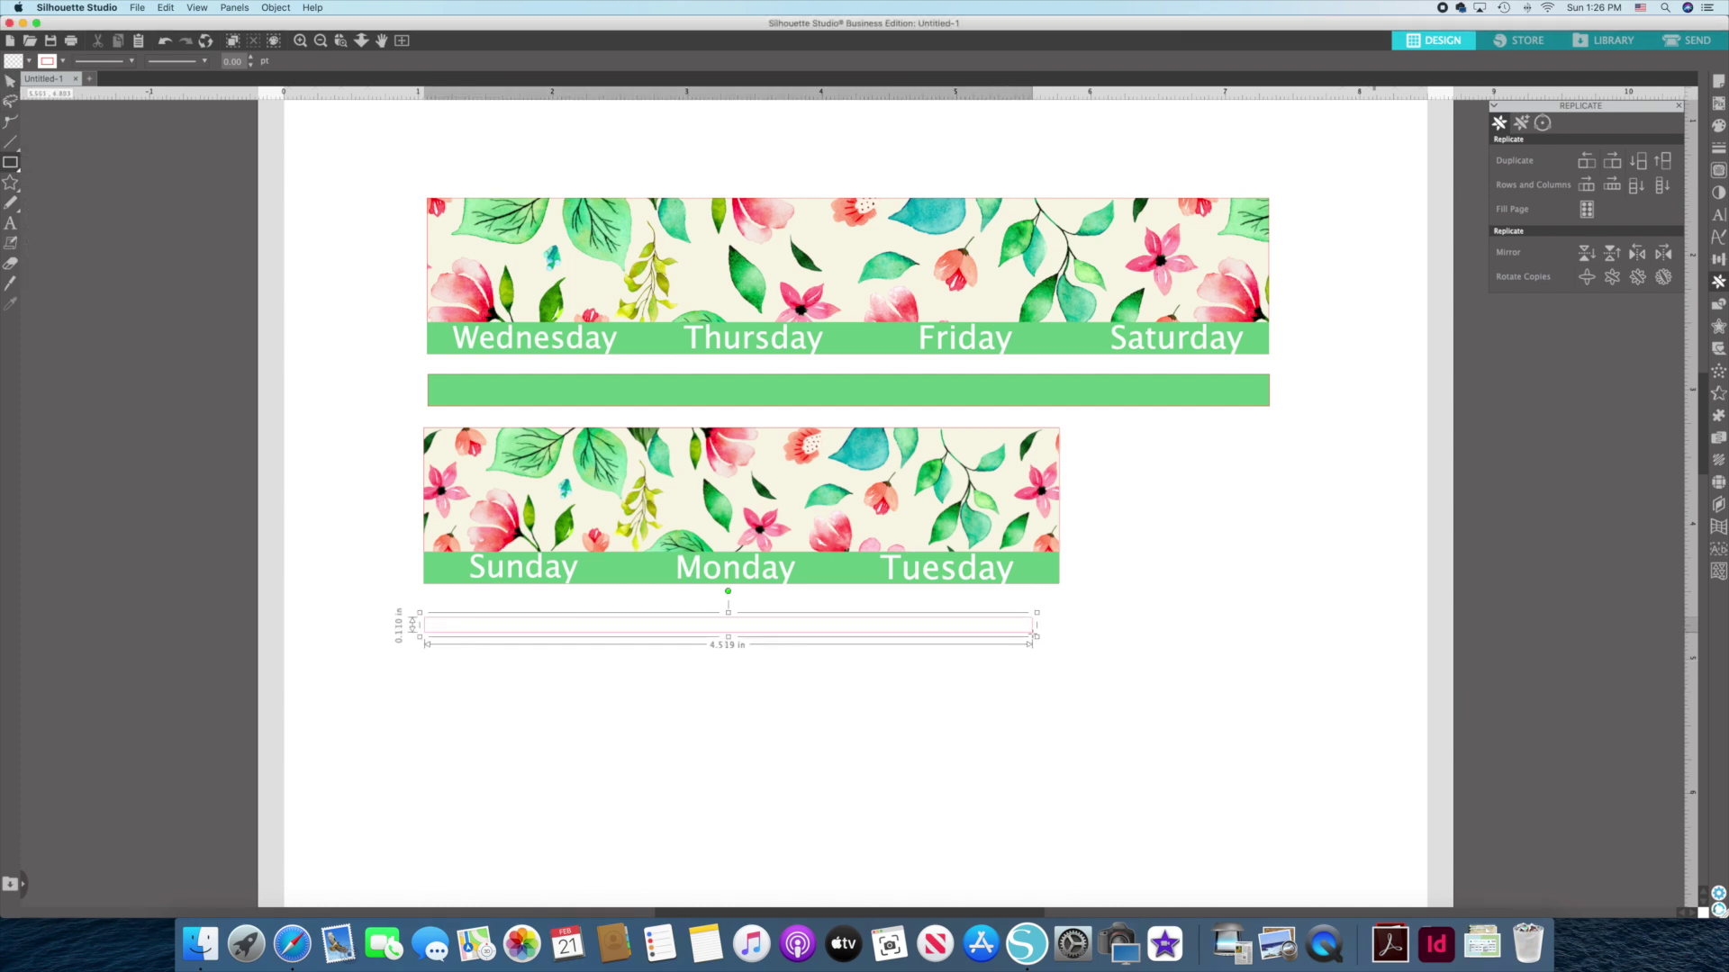
left_click(1718, 260)
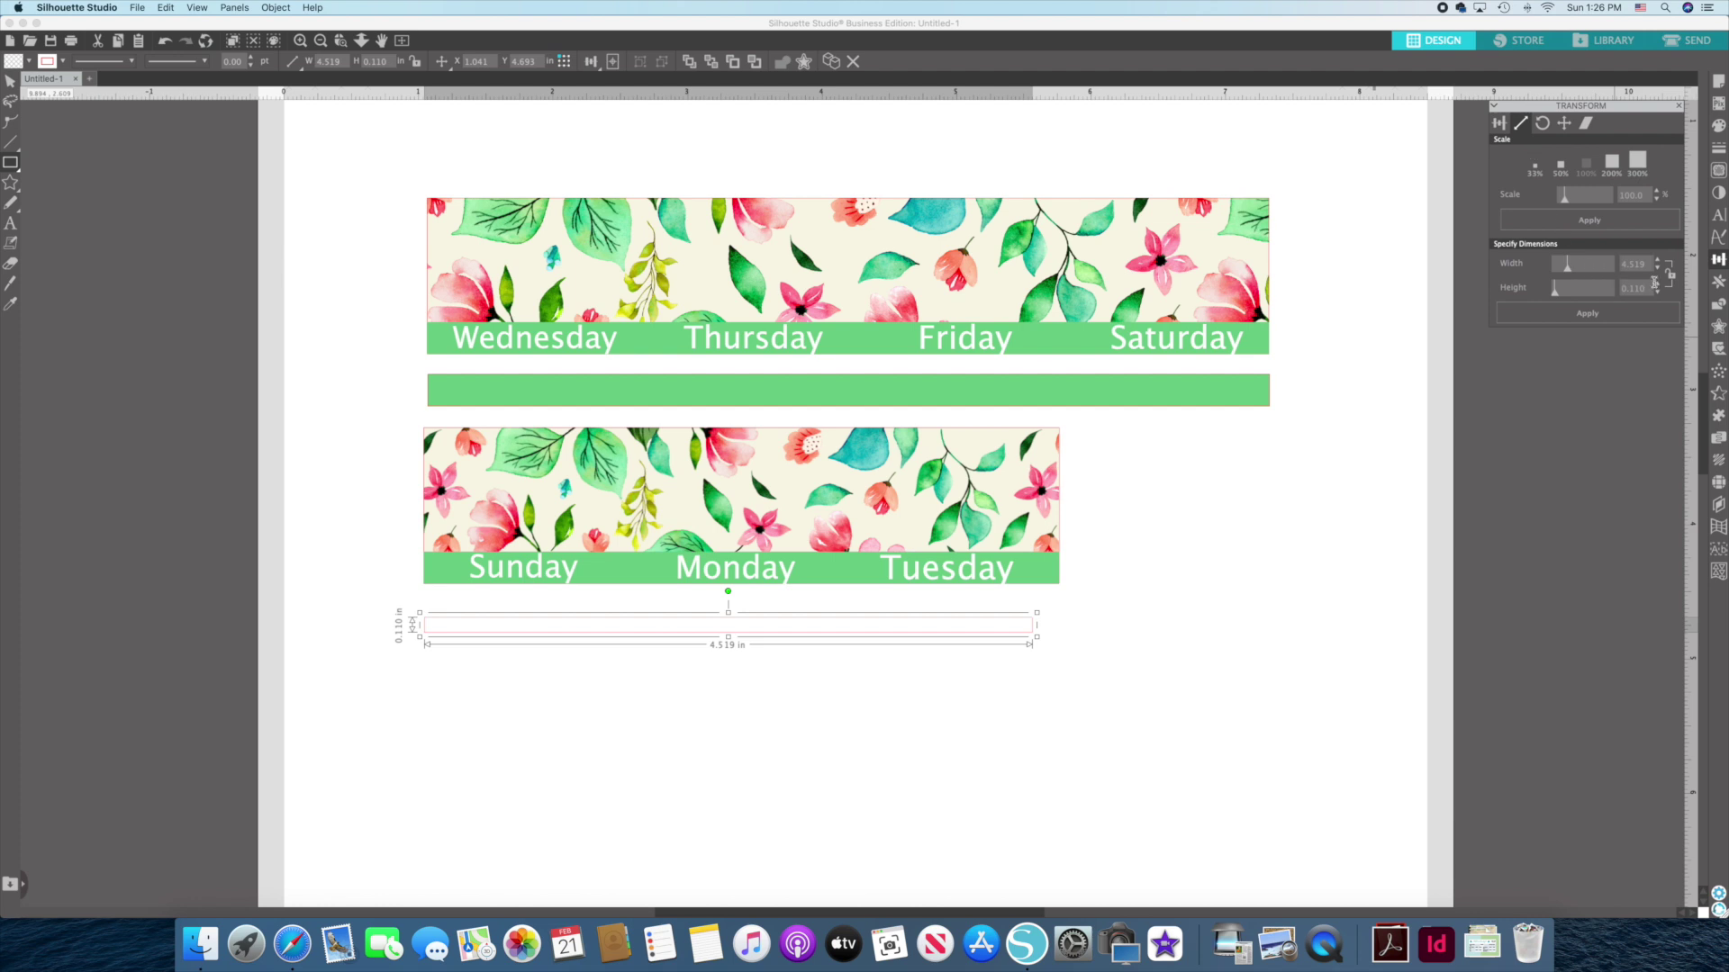
left_click_drag(1652, 264, 1623, 264)
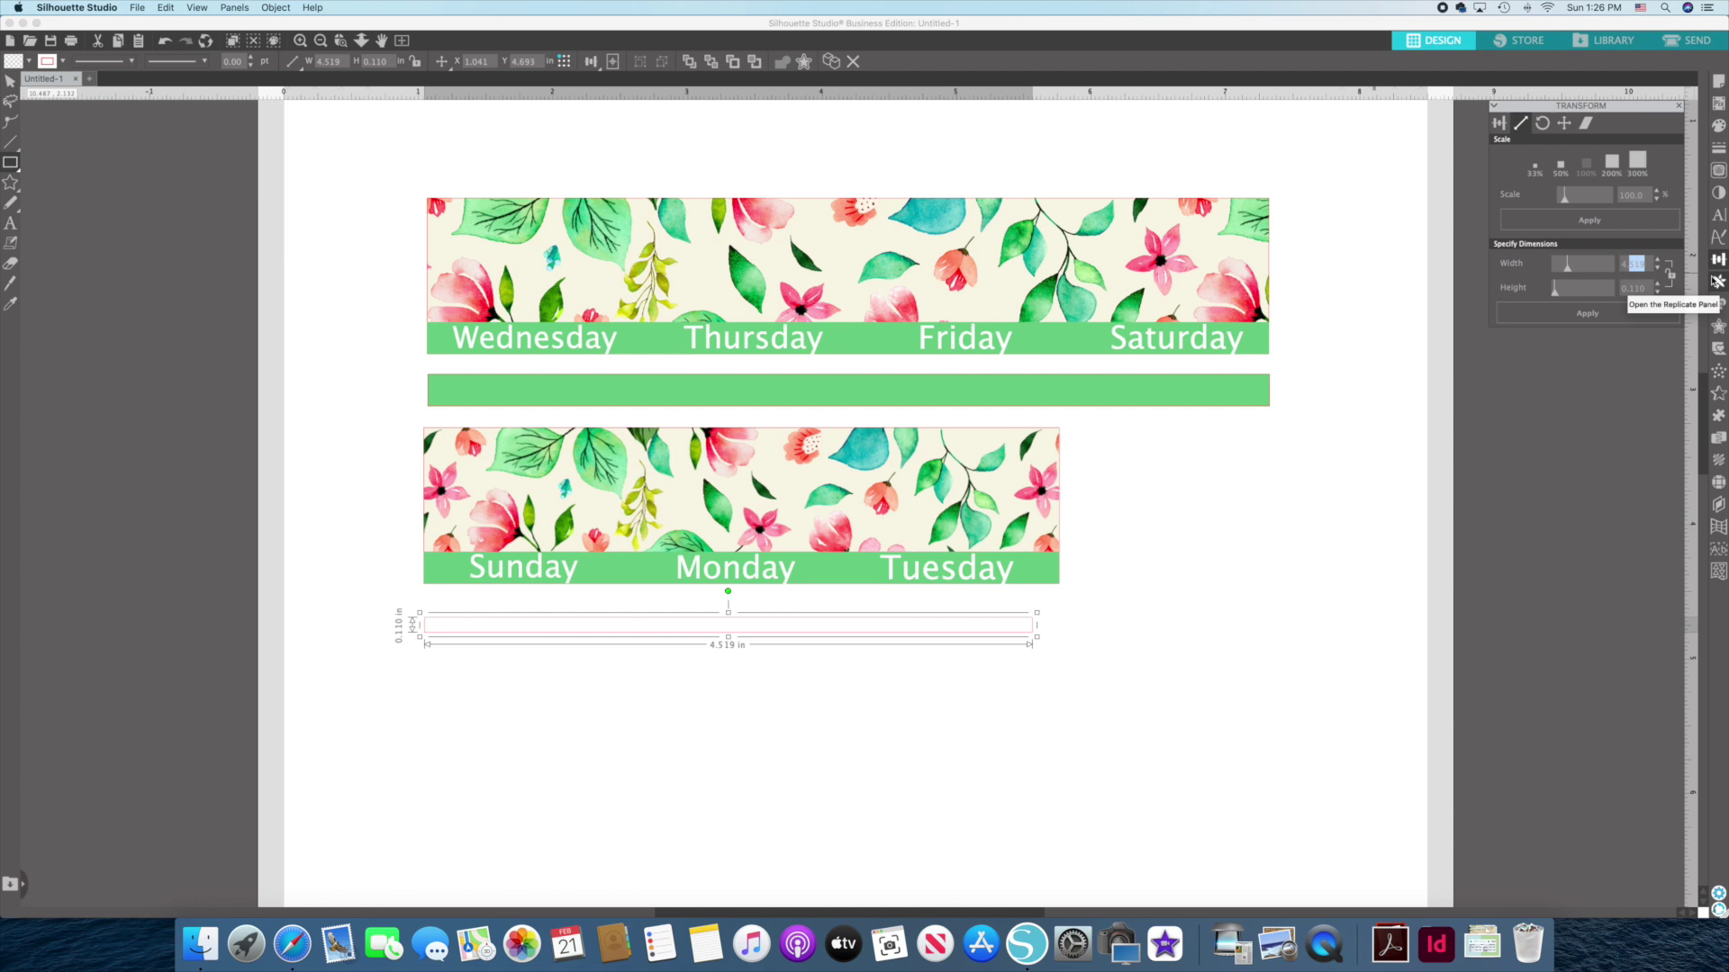
type("4.724")
key("Tab")
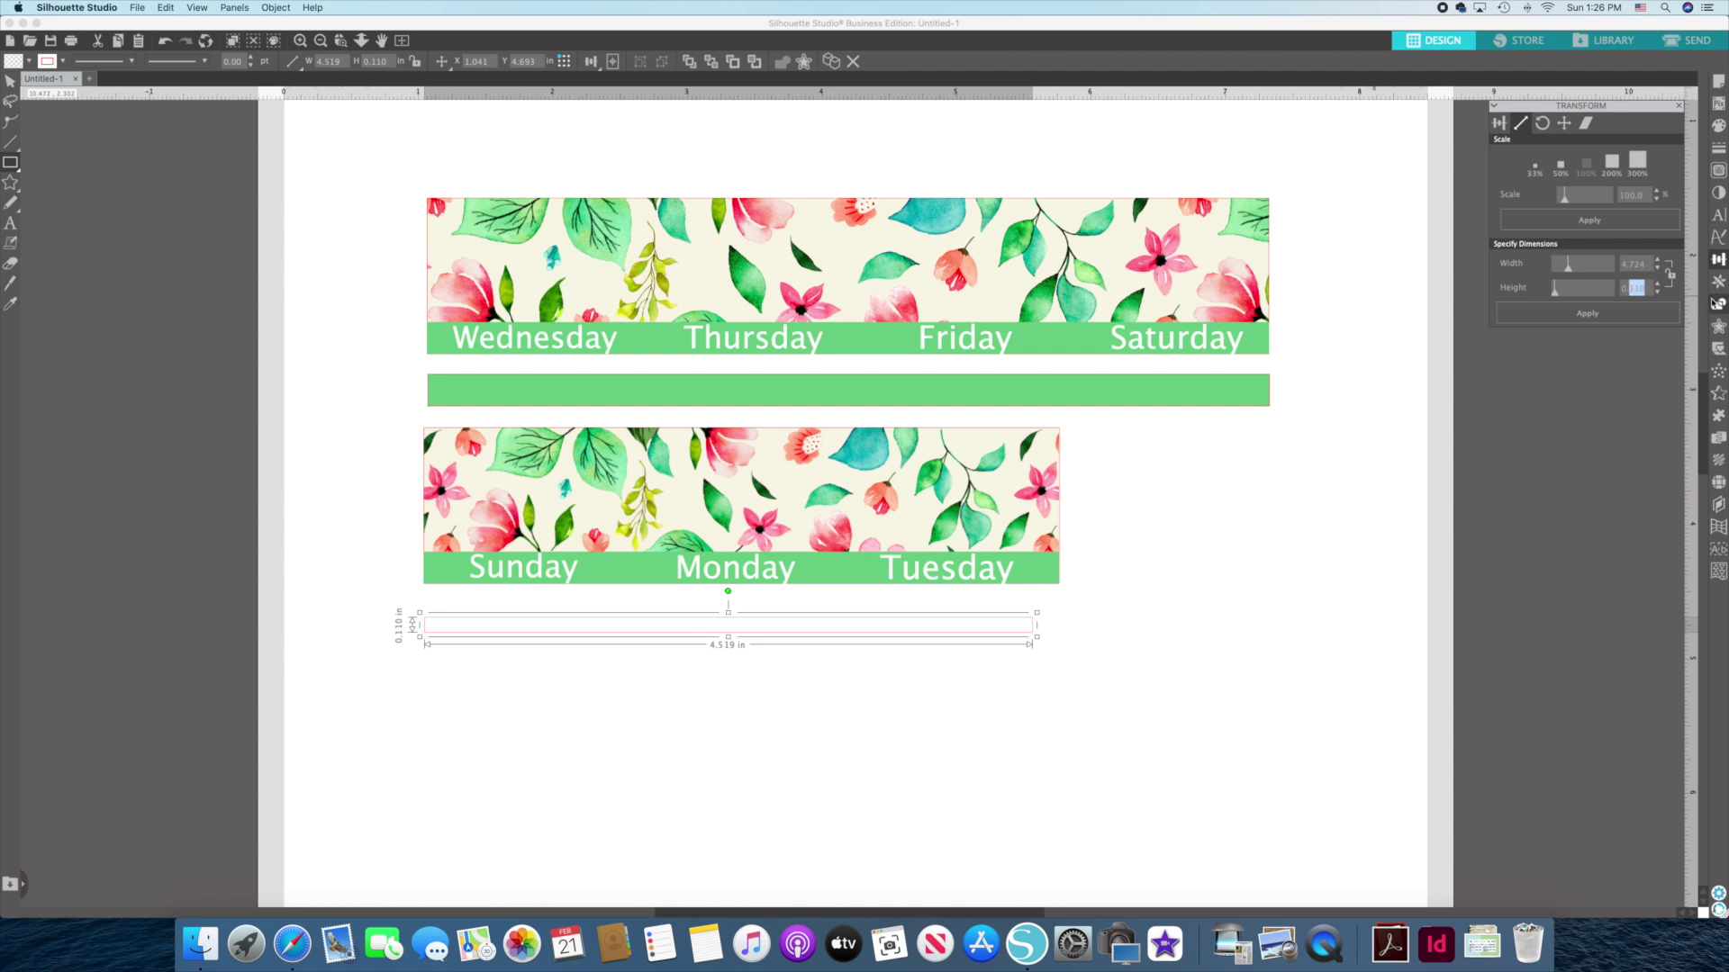
type("0.236")
left_click(1548, 322)
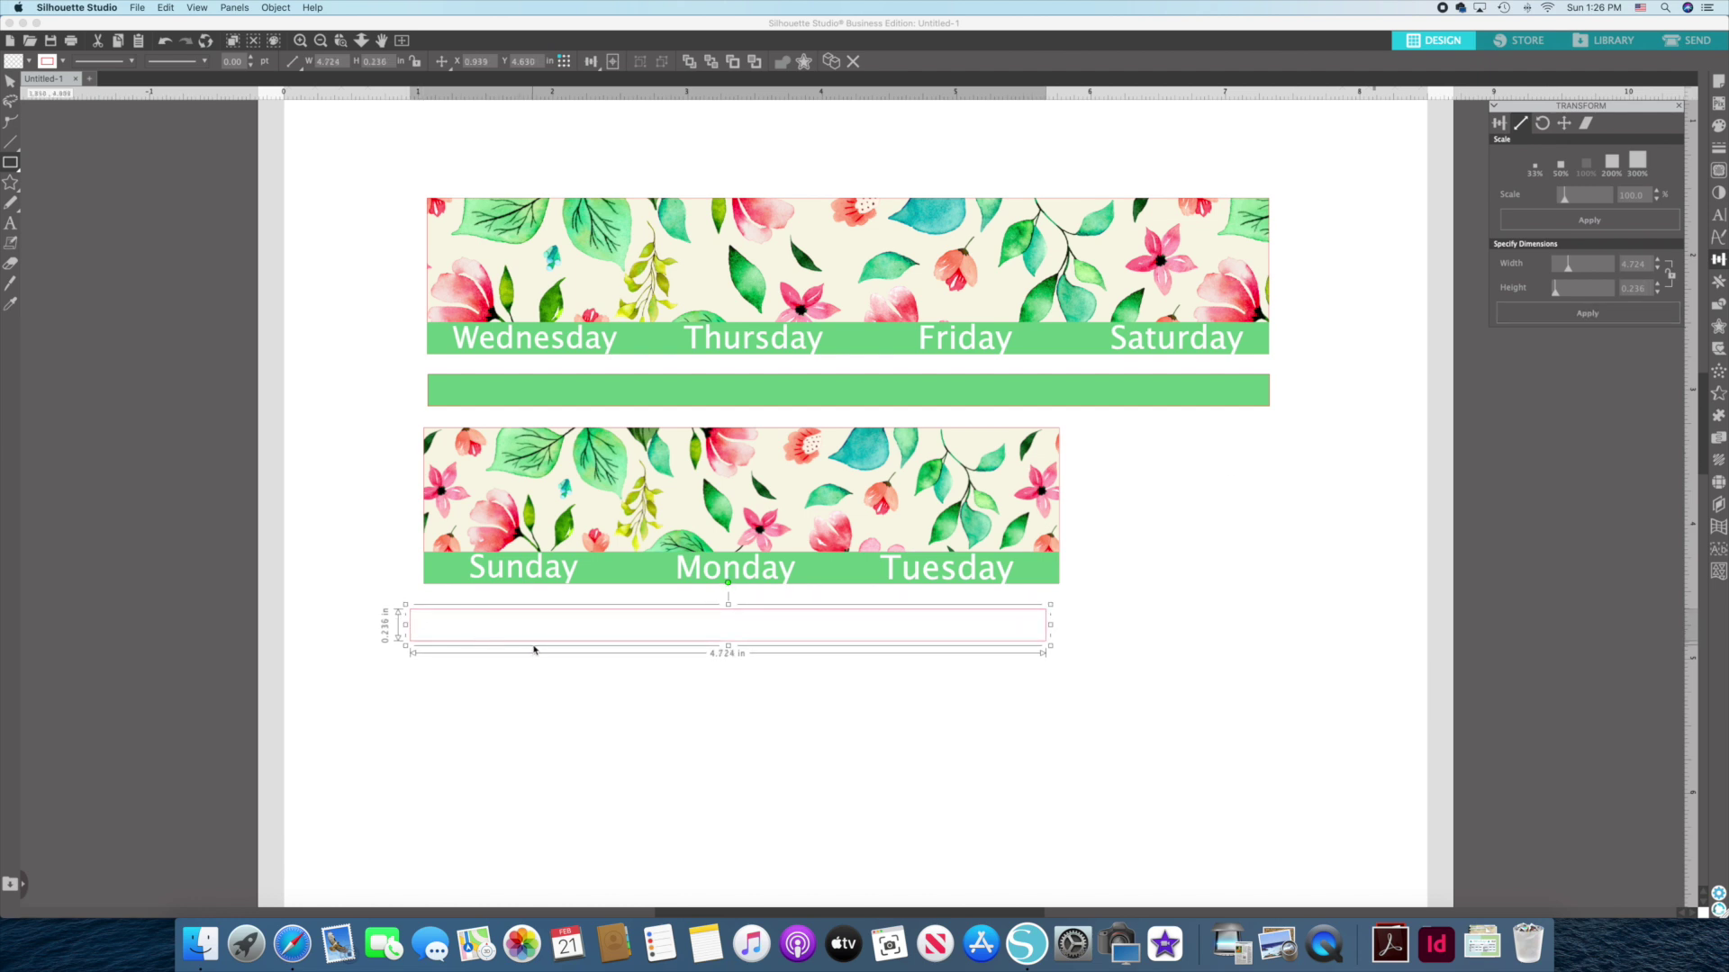
Move the thin rectangle directly beneath the second banner and fill it with the same green as the other strips.
left_click(10, 81)
left_click_drag(587, 650, 586, 630)
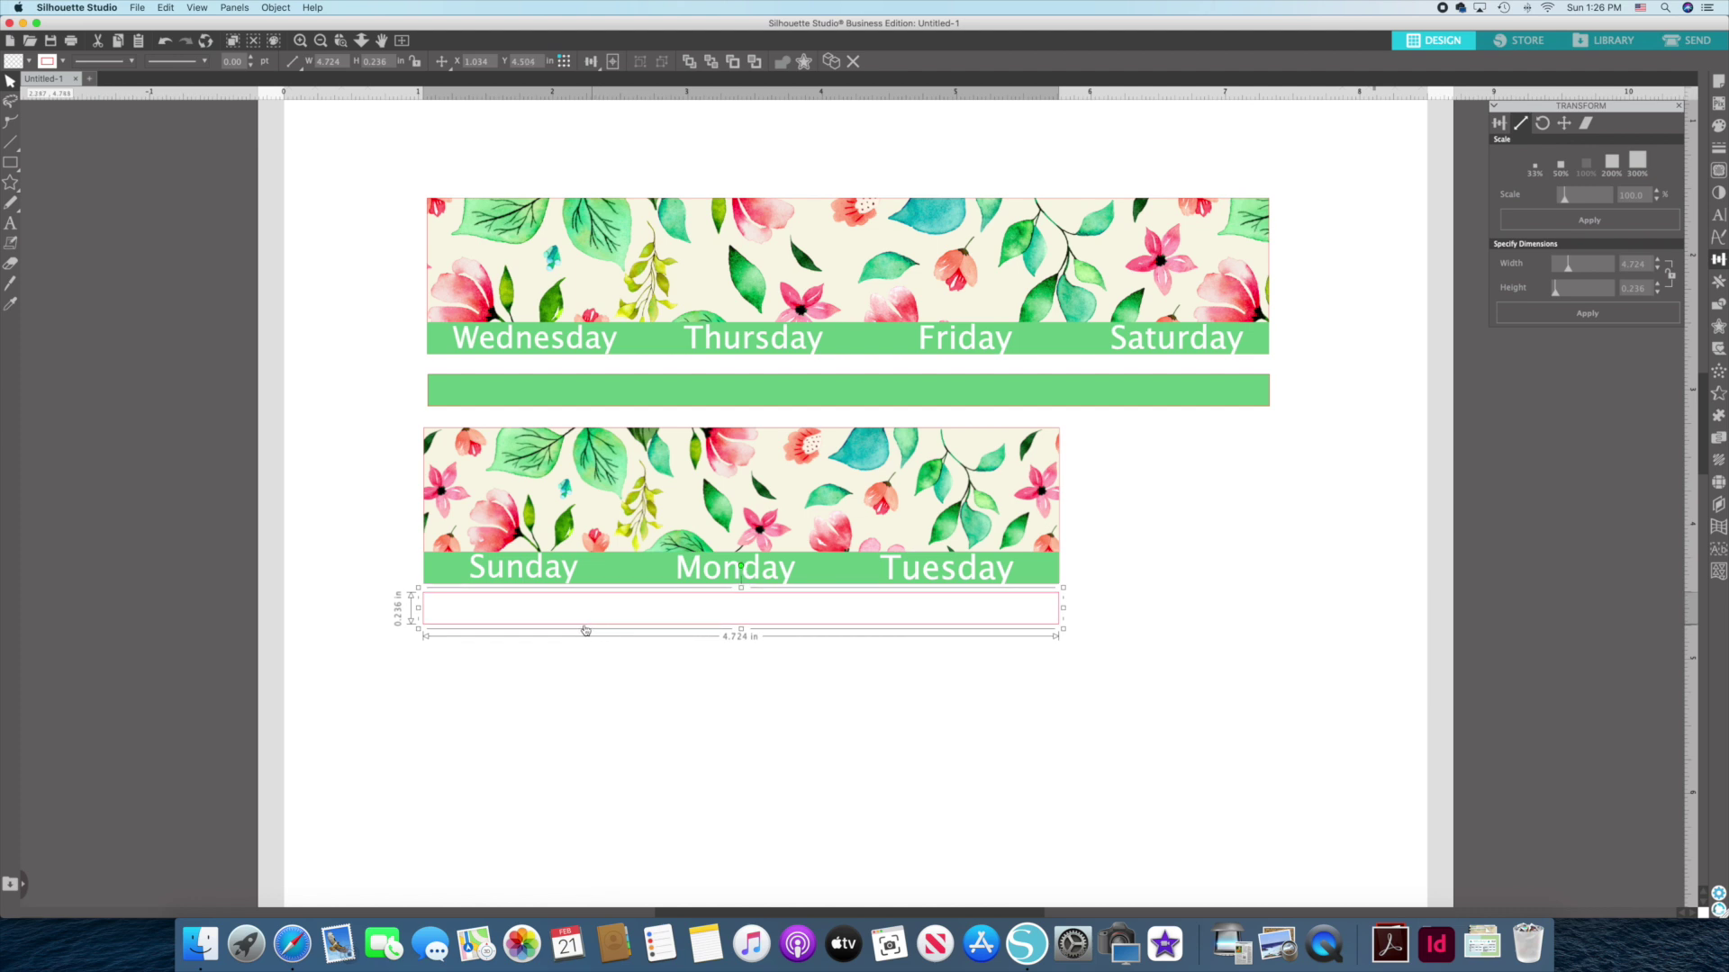
left_click(28, 61)
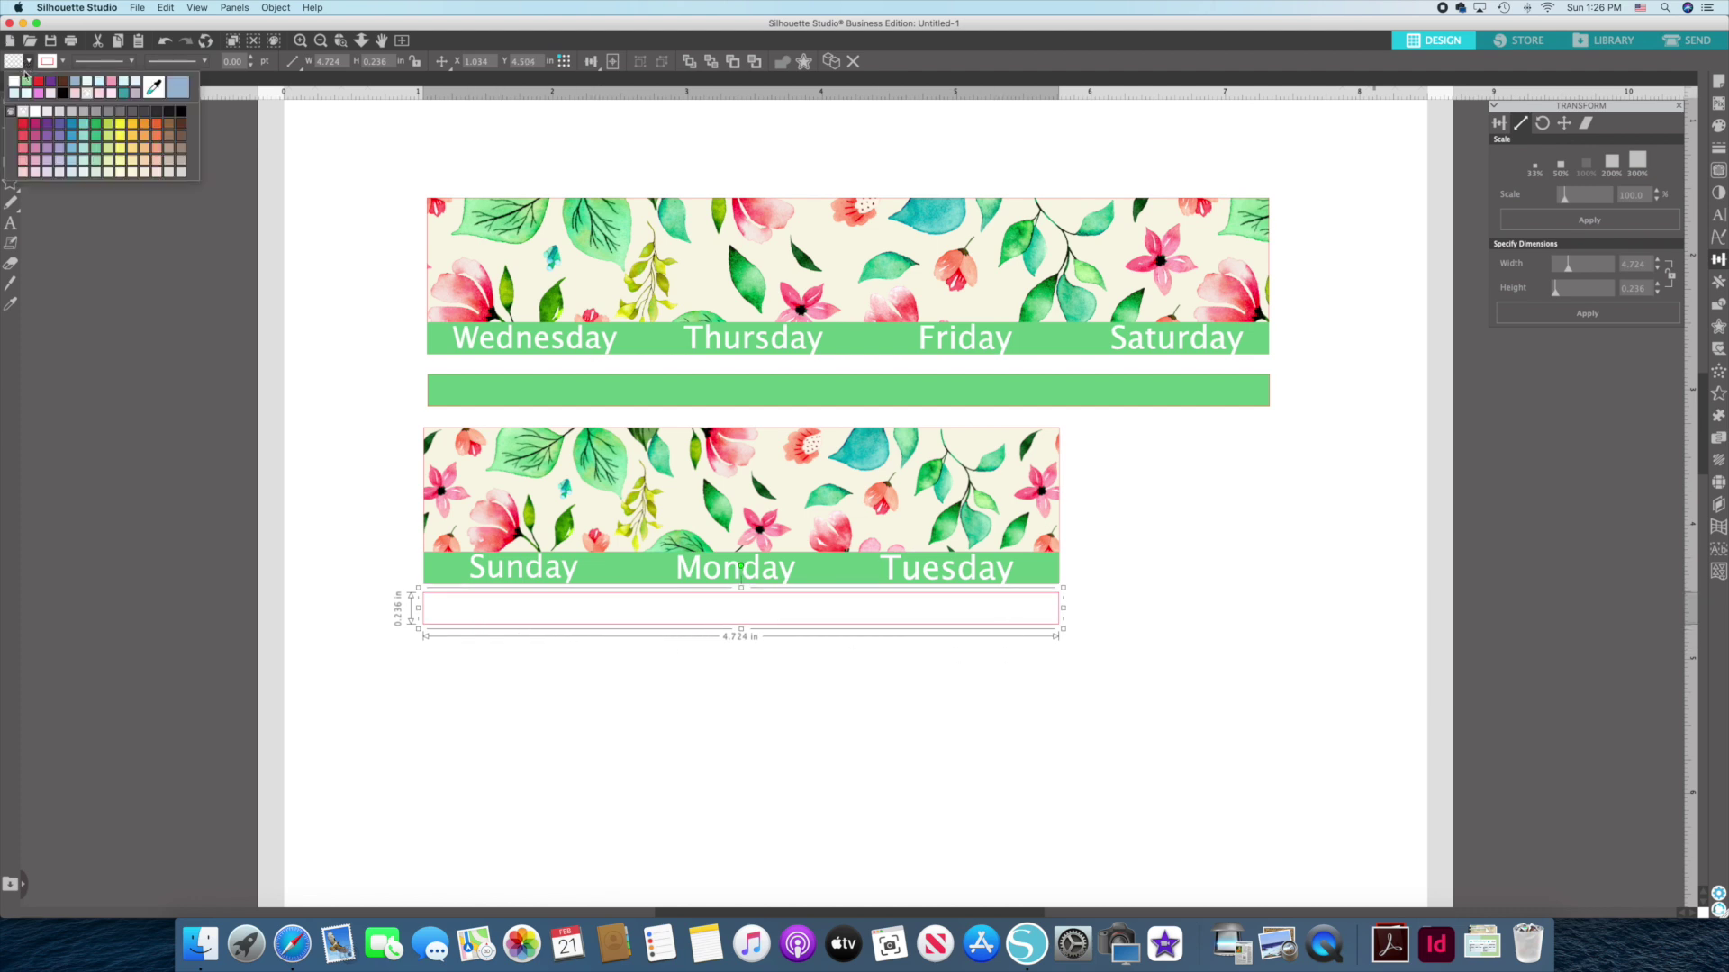
left_click(26, 81)
left_click(714, 724)
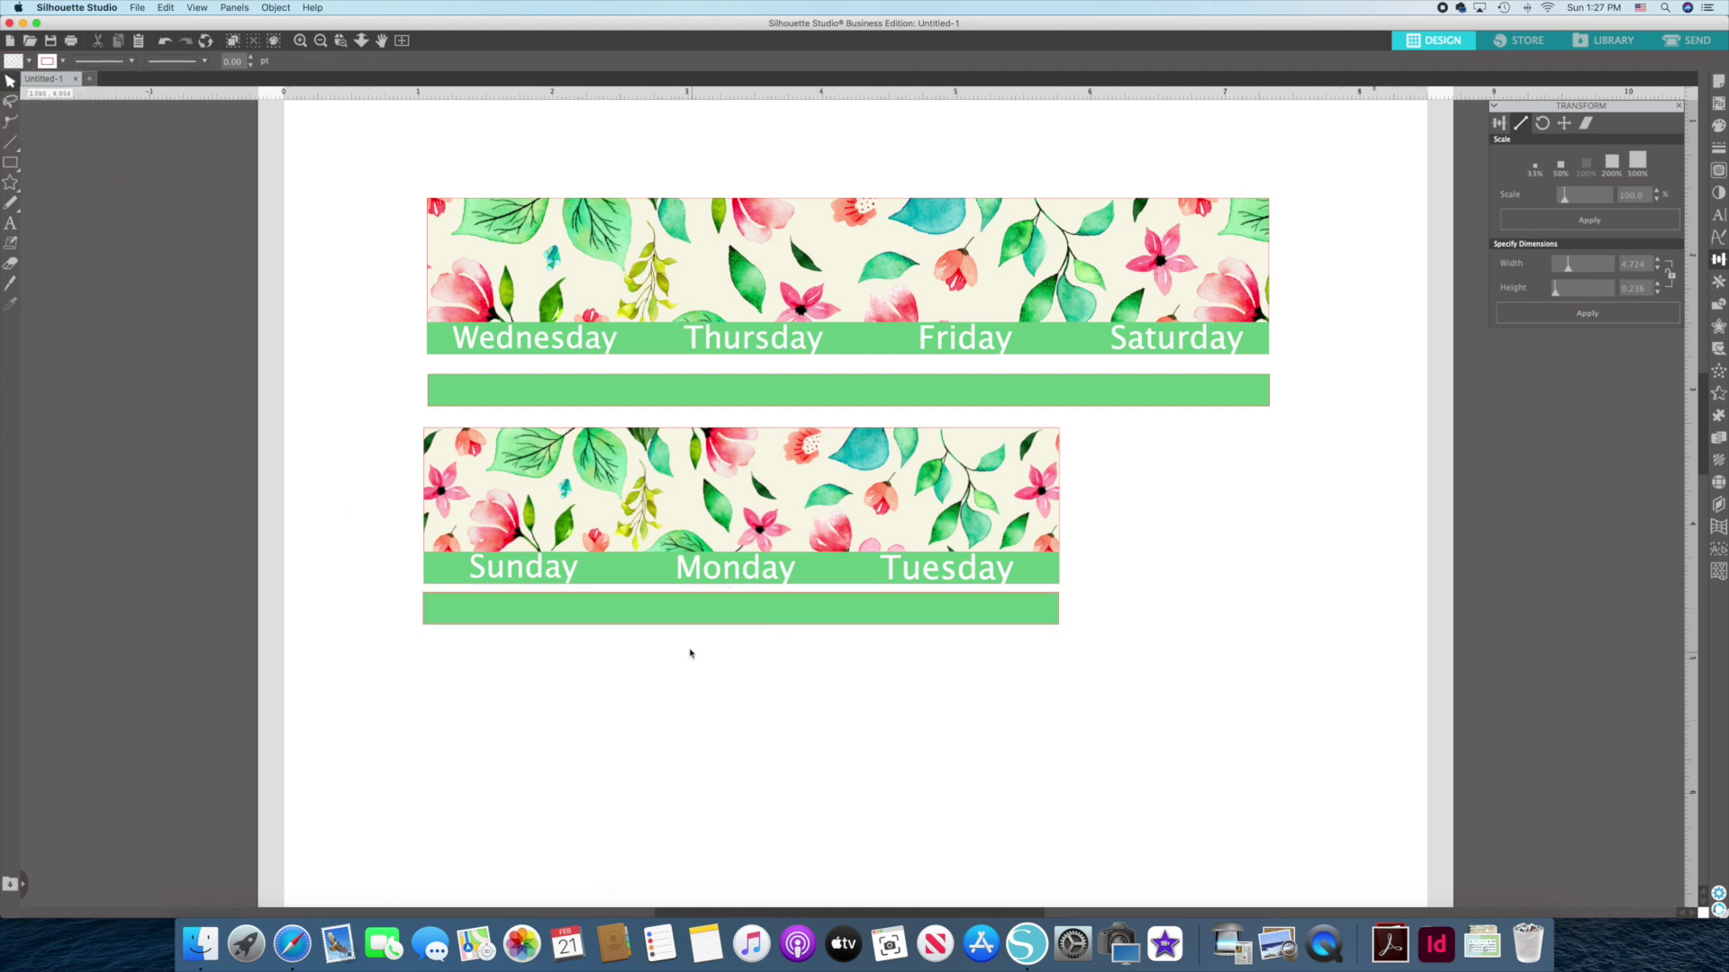
Shift the lower green strip slightly down to widen its gap from the second banner.
left_click_drag(683, 621, 684, 630)
left_click(711, 649)
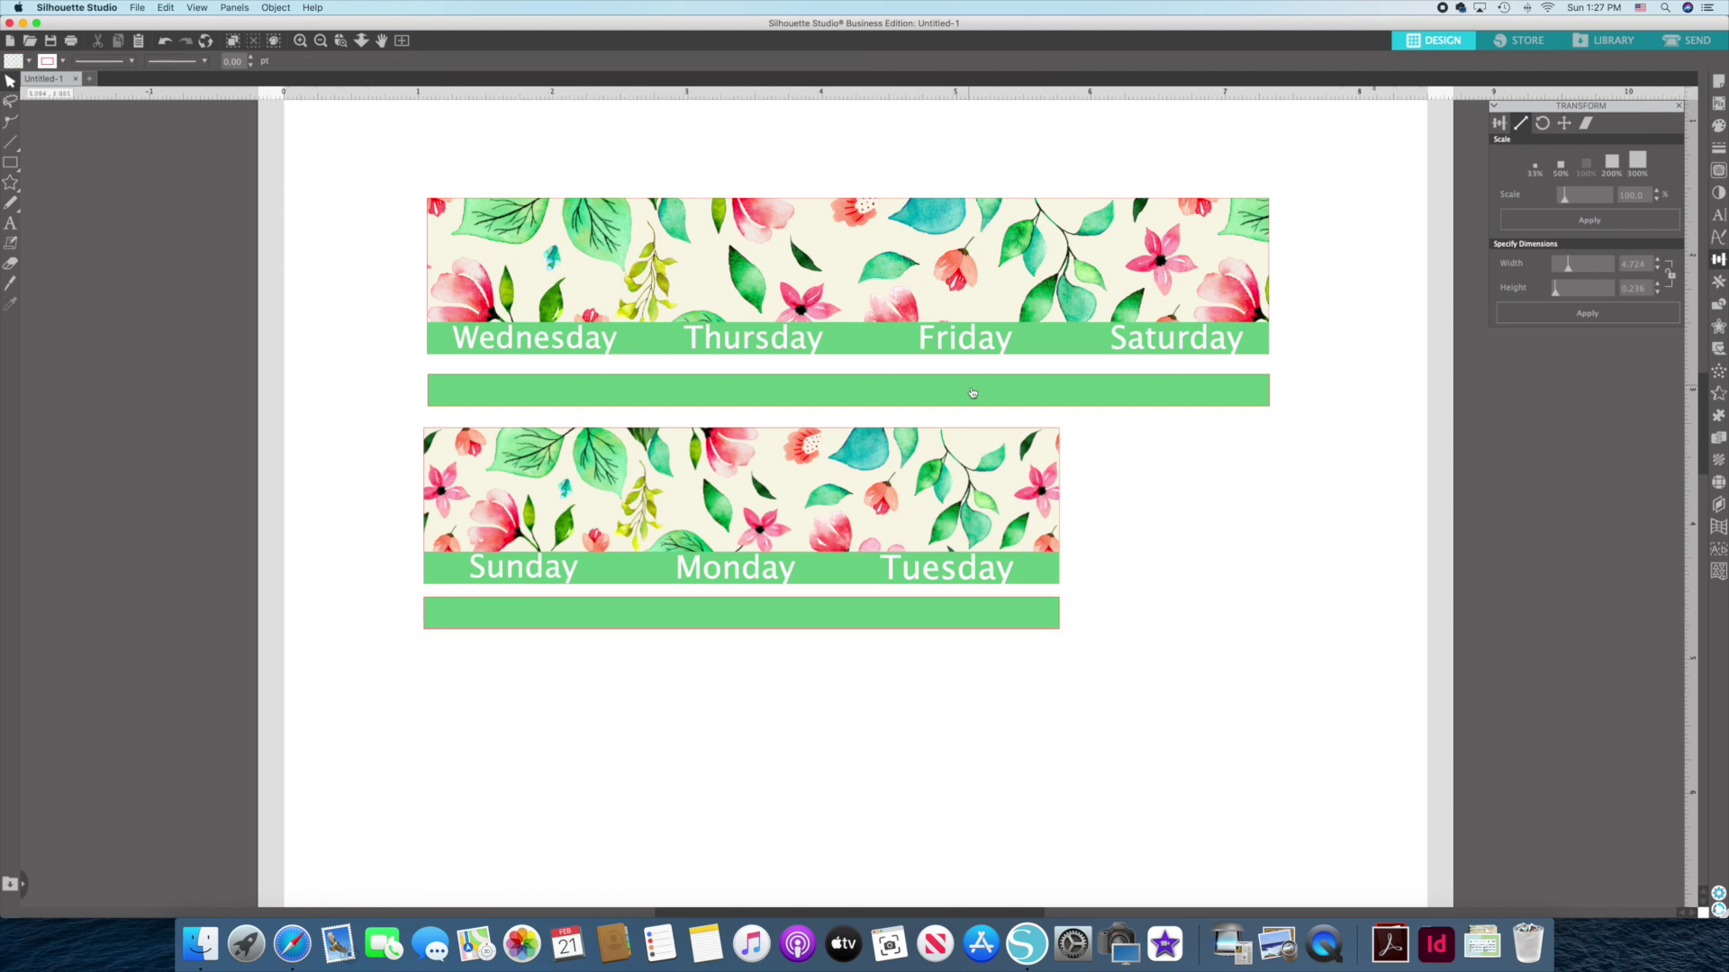
left_click_drag(987, 628, 988, 630)
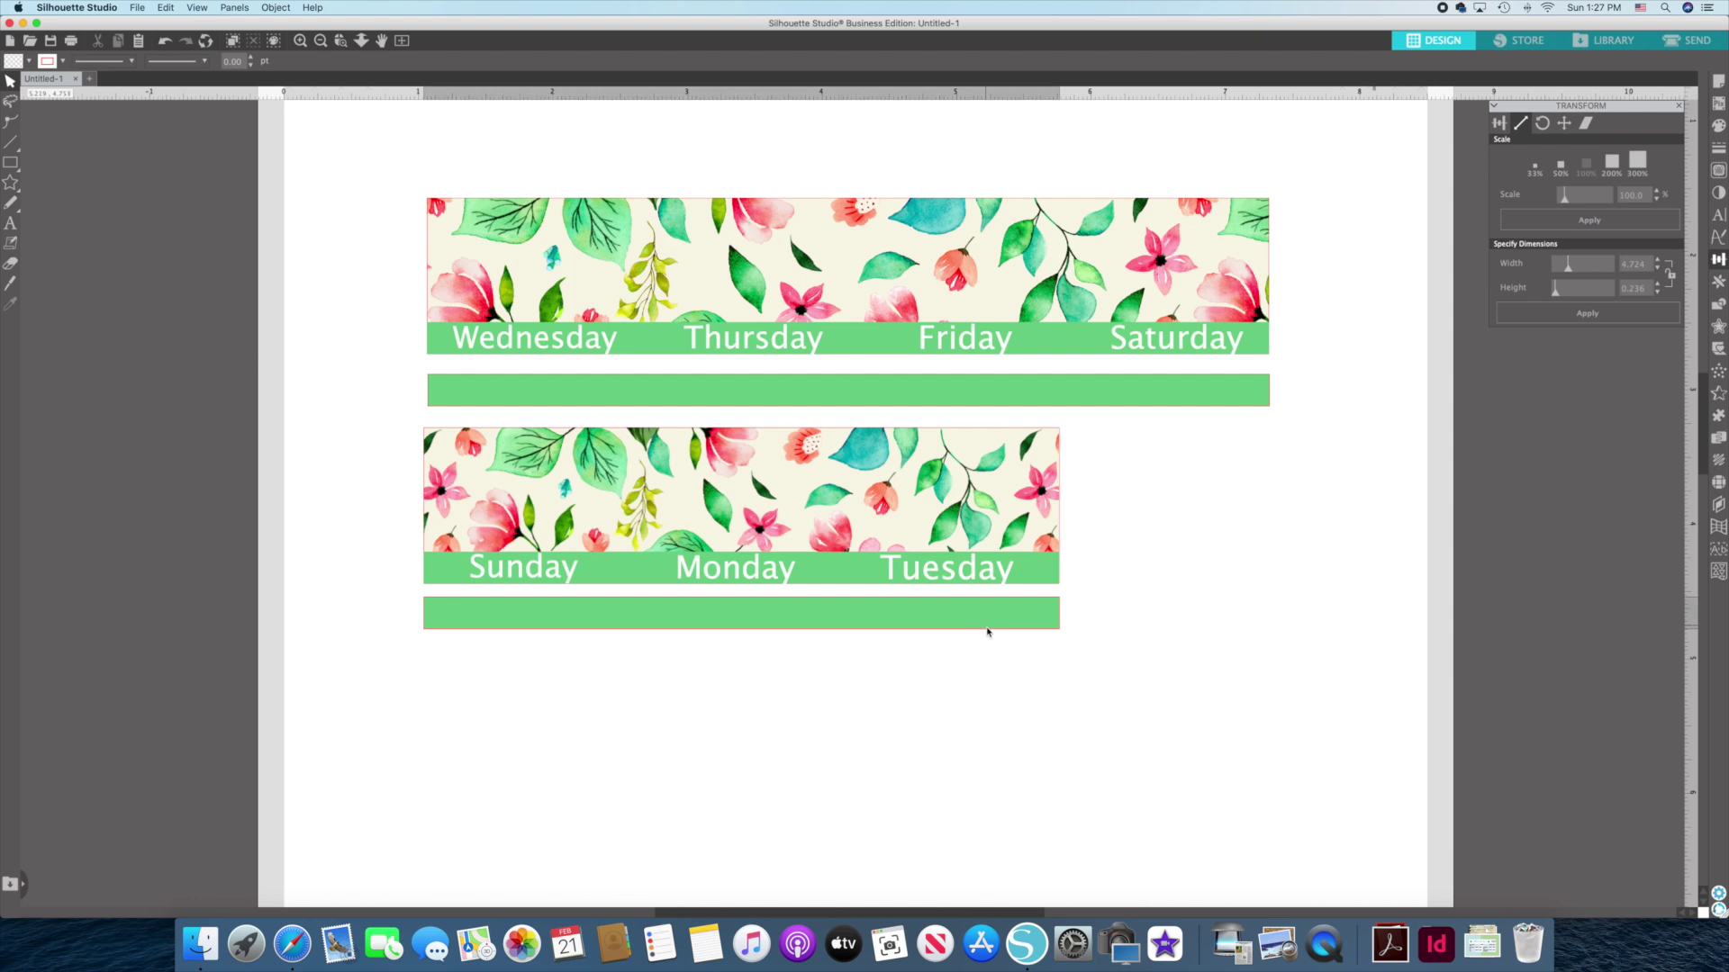
left_click(1121, 644)
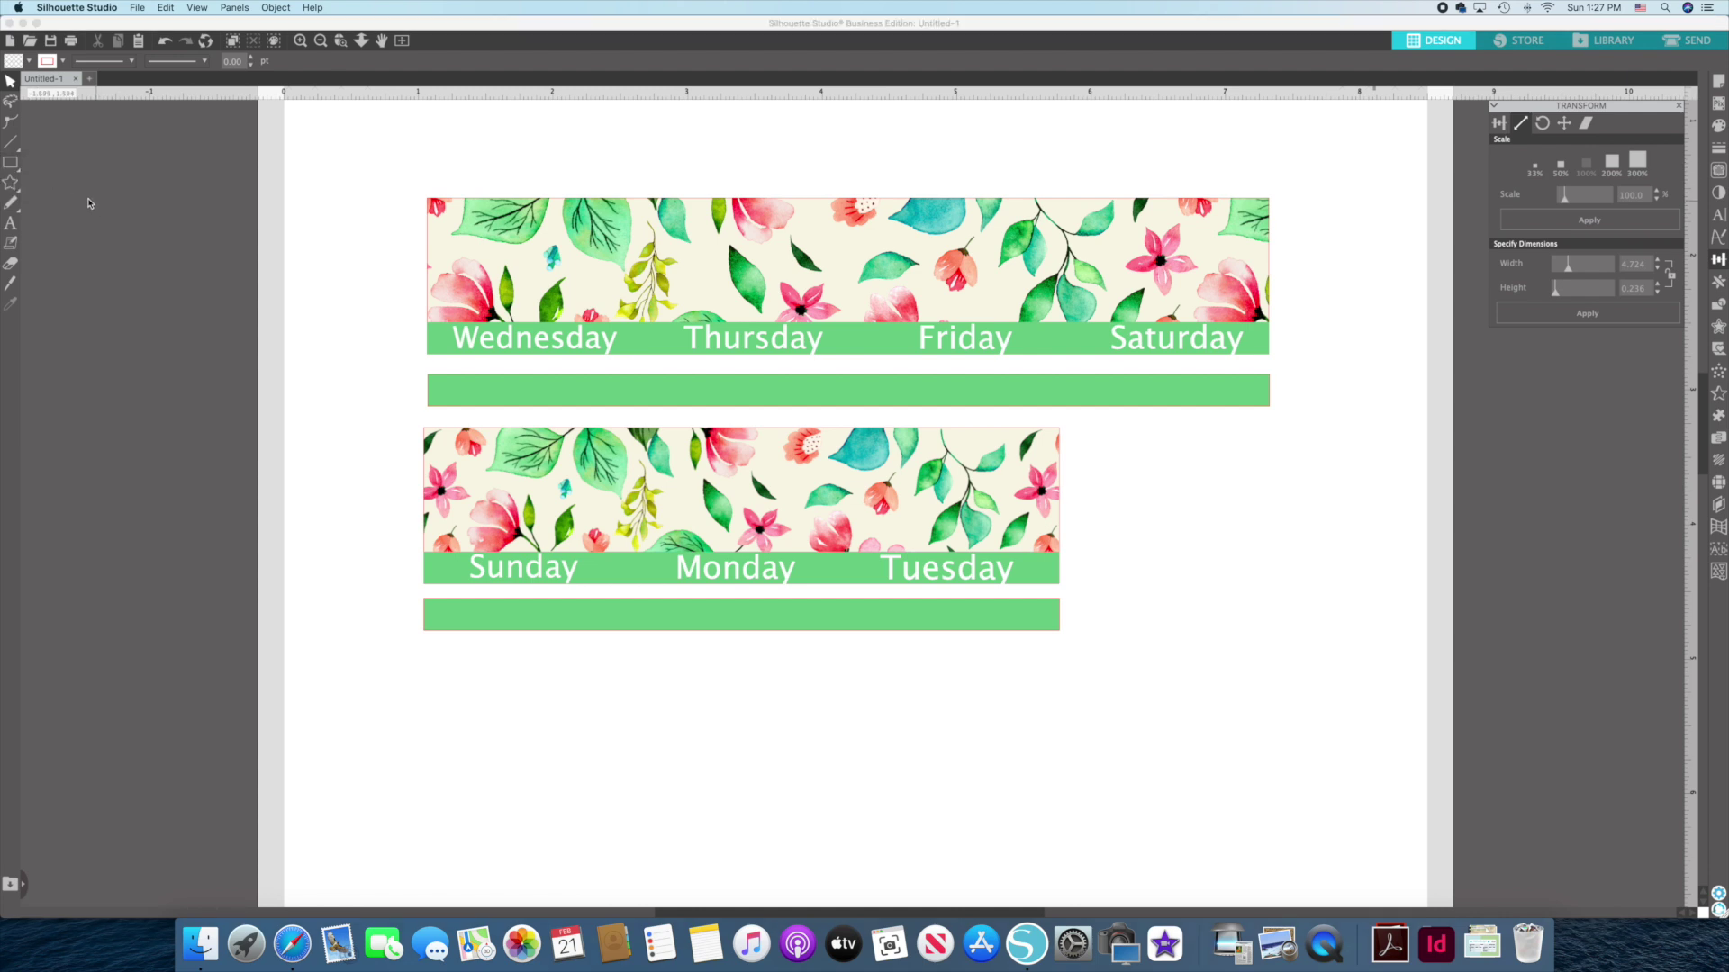
Draw a small circle about 0.13 in across below the lower green strip.
left_click(11, 163)
left_click(11, 163)
left_click(70, 164)
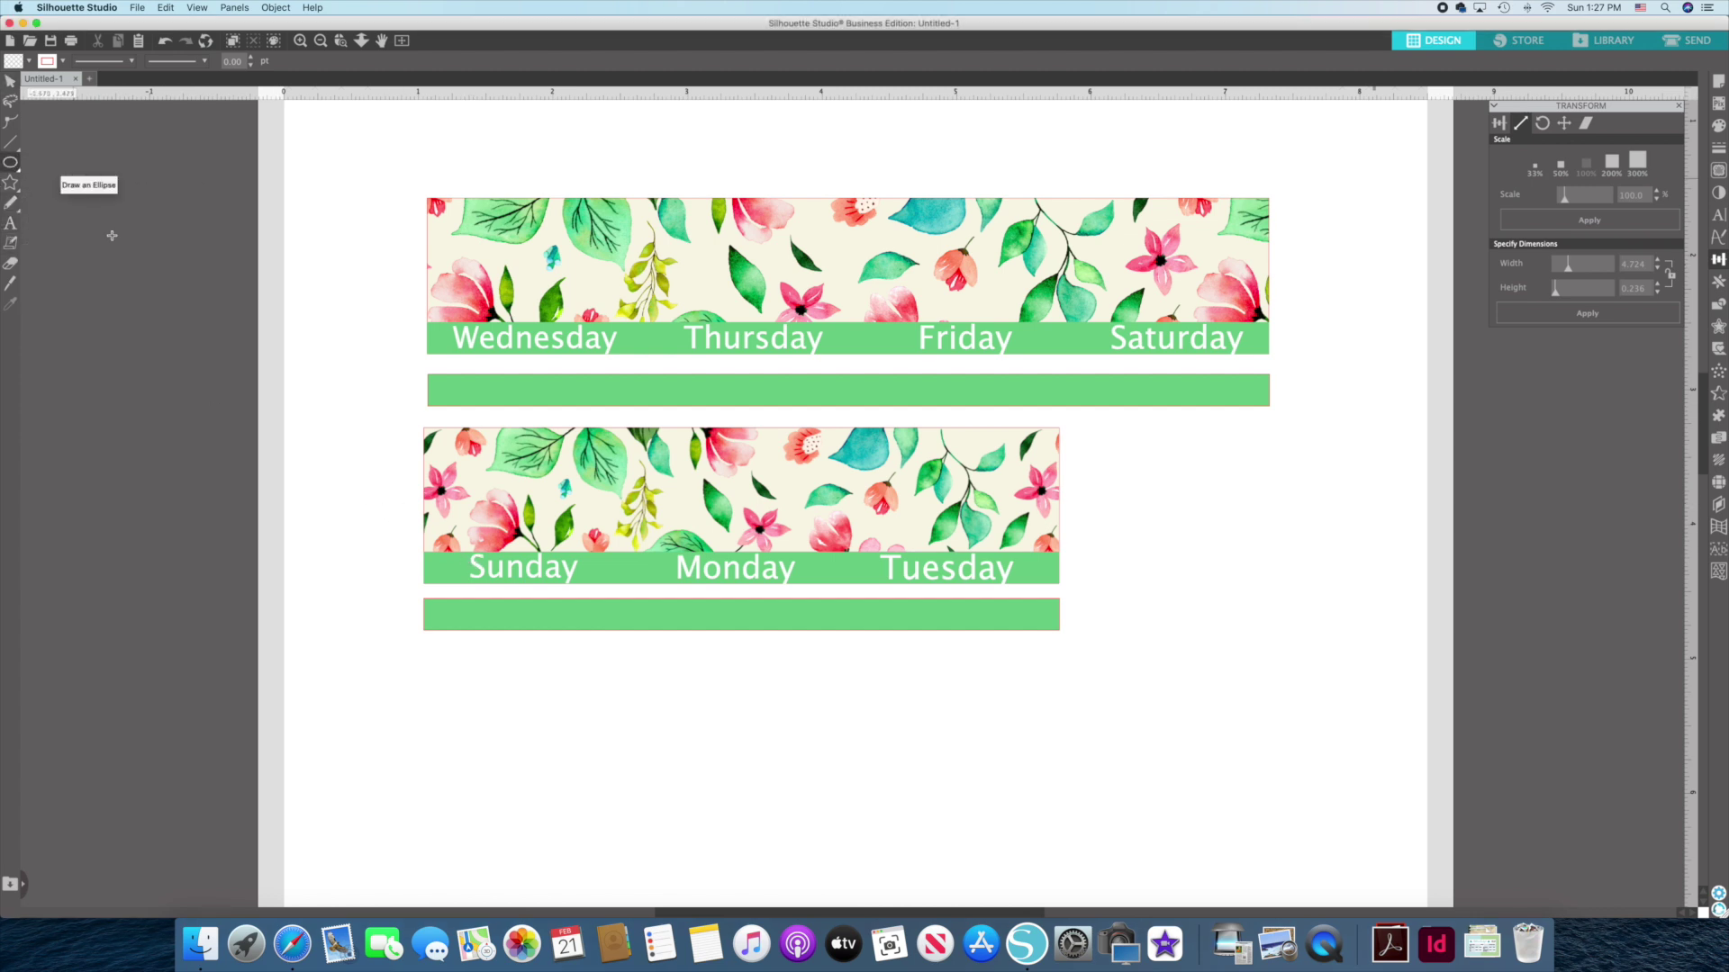
left_click_drag(480, 660, 501, 680)
key("v")
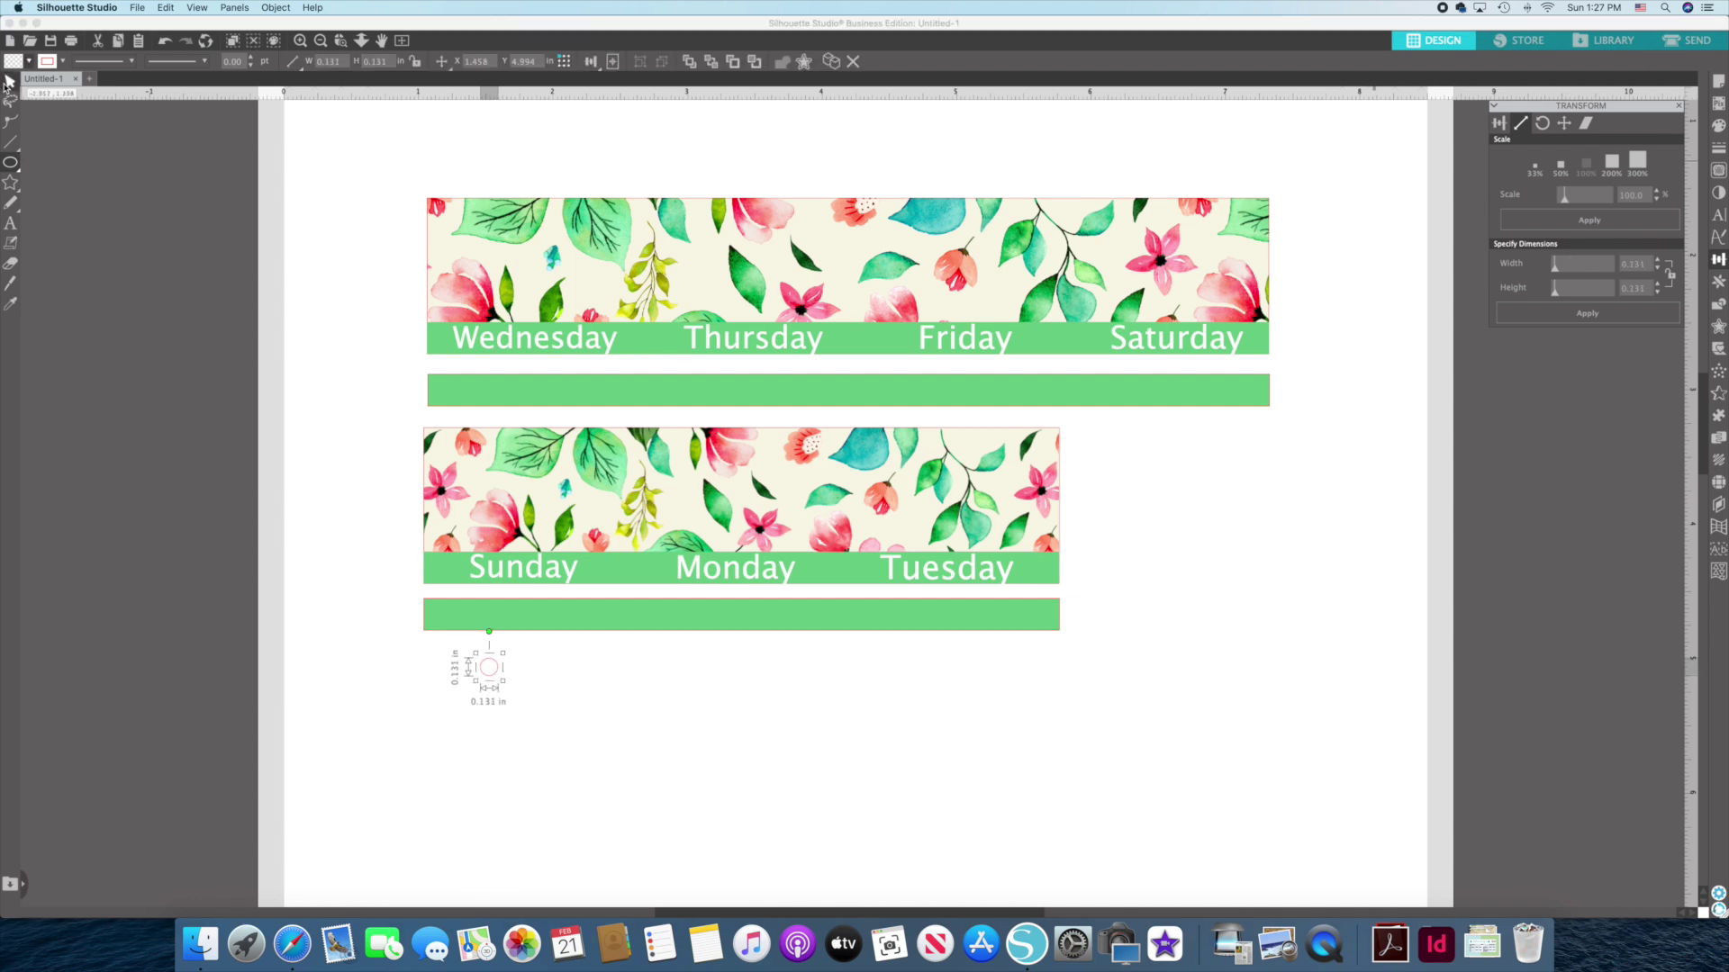
left_click(536, 706)
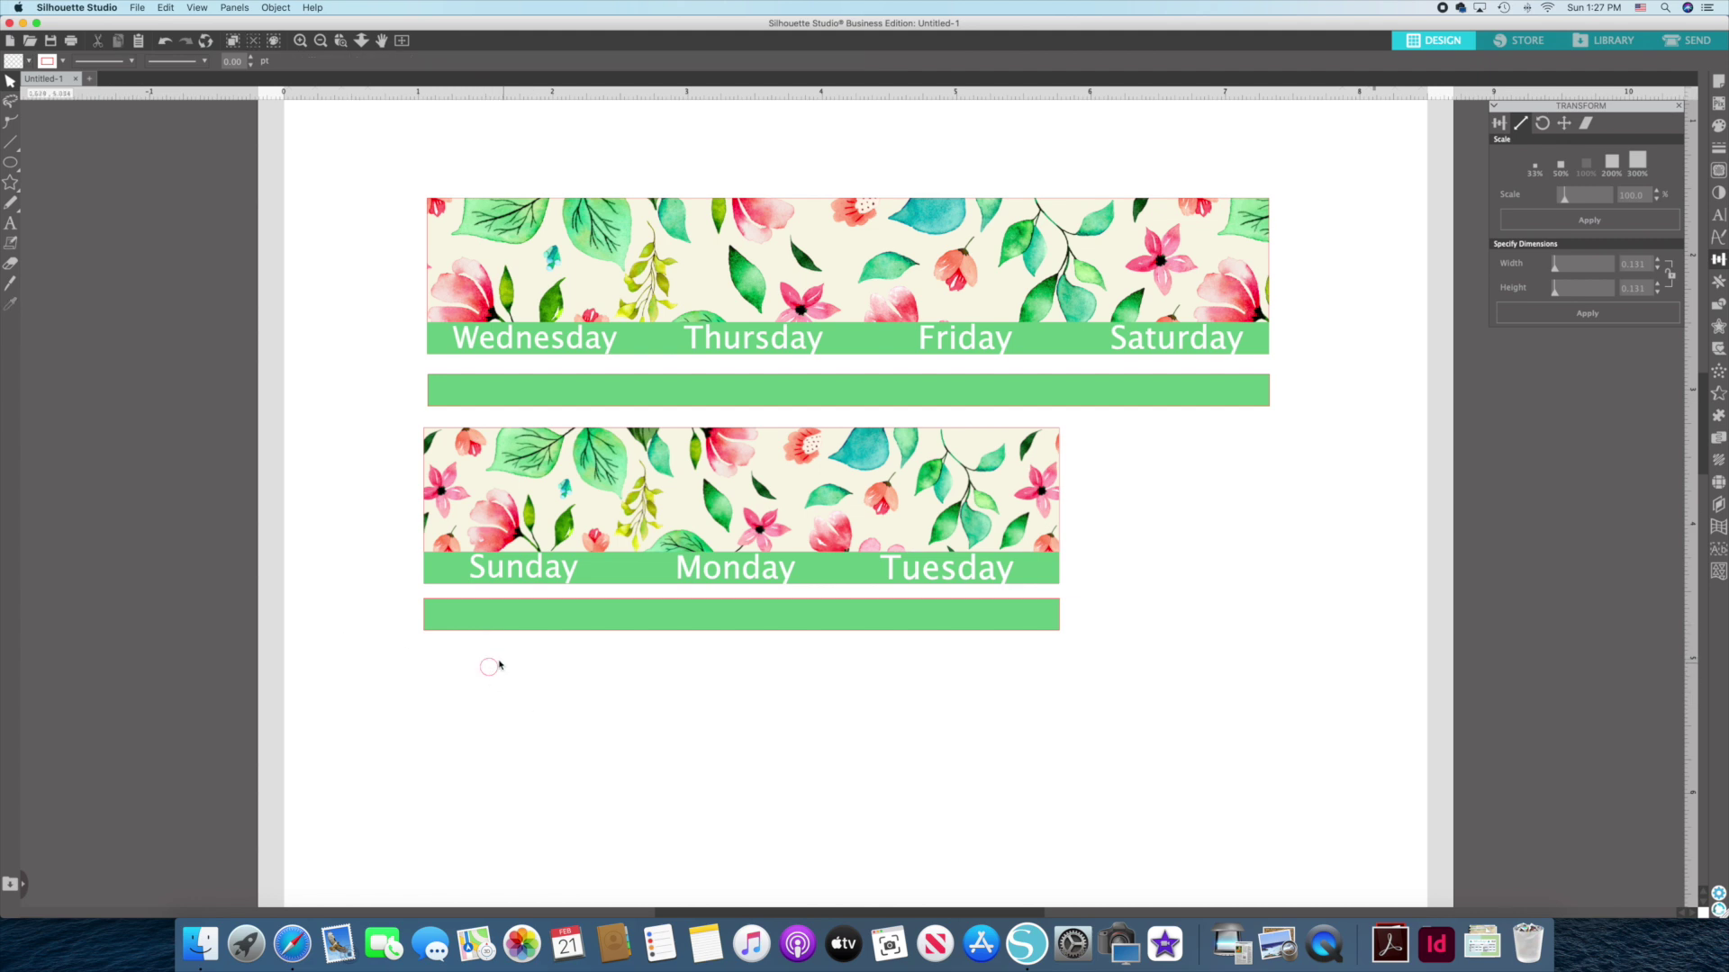
Add the text "1" beside the small circle and fill it with black.
left_click(11, 223)
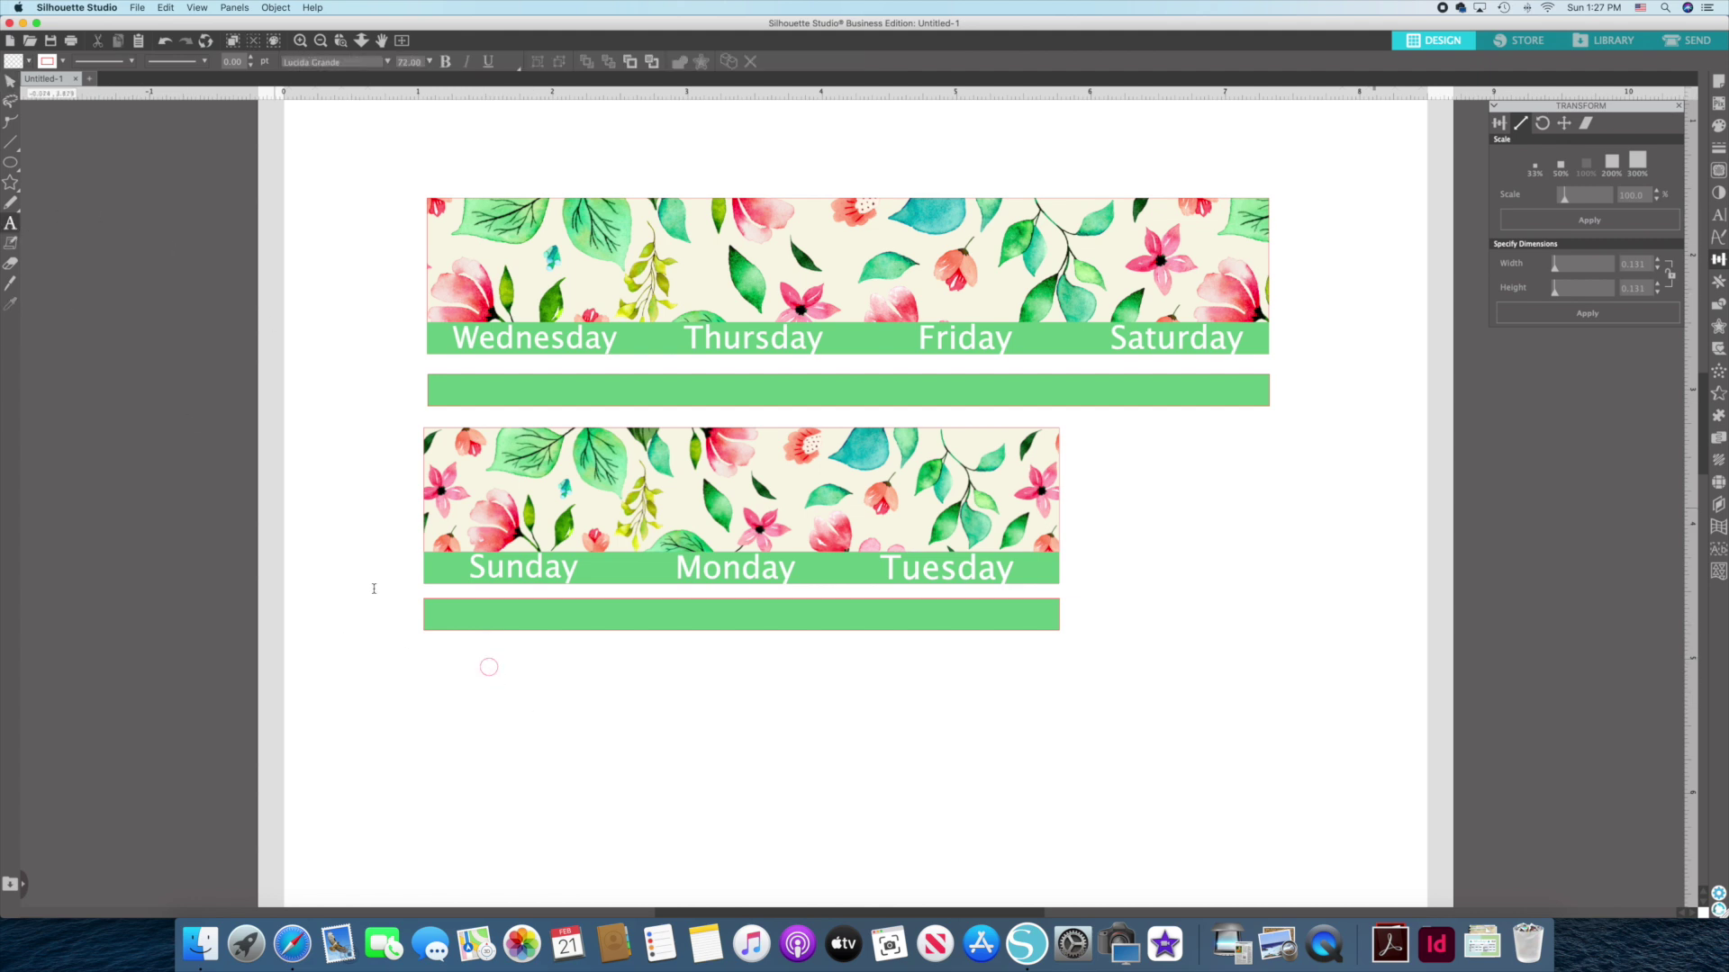
left_click(592, 712)
type("1")
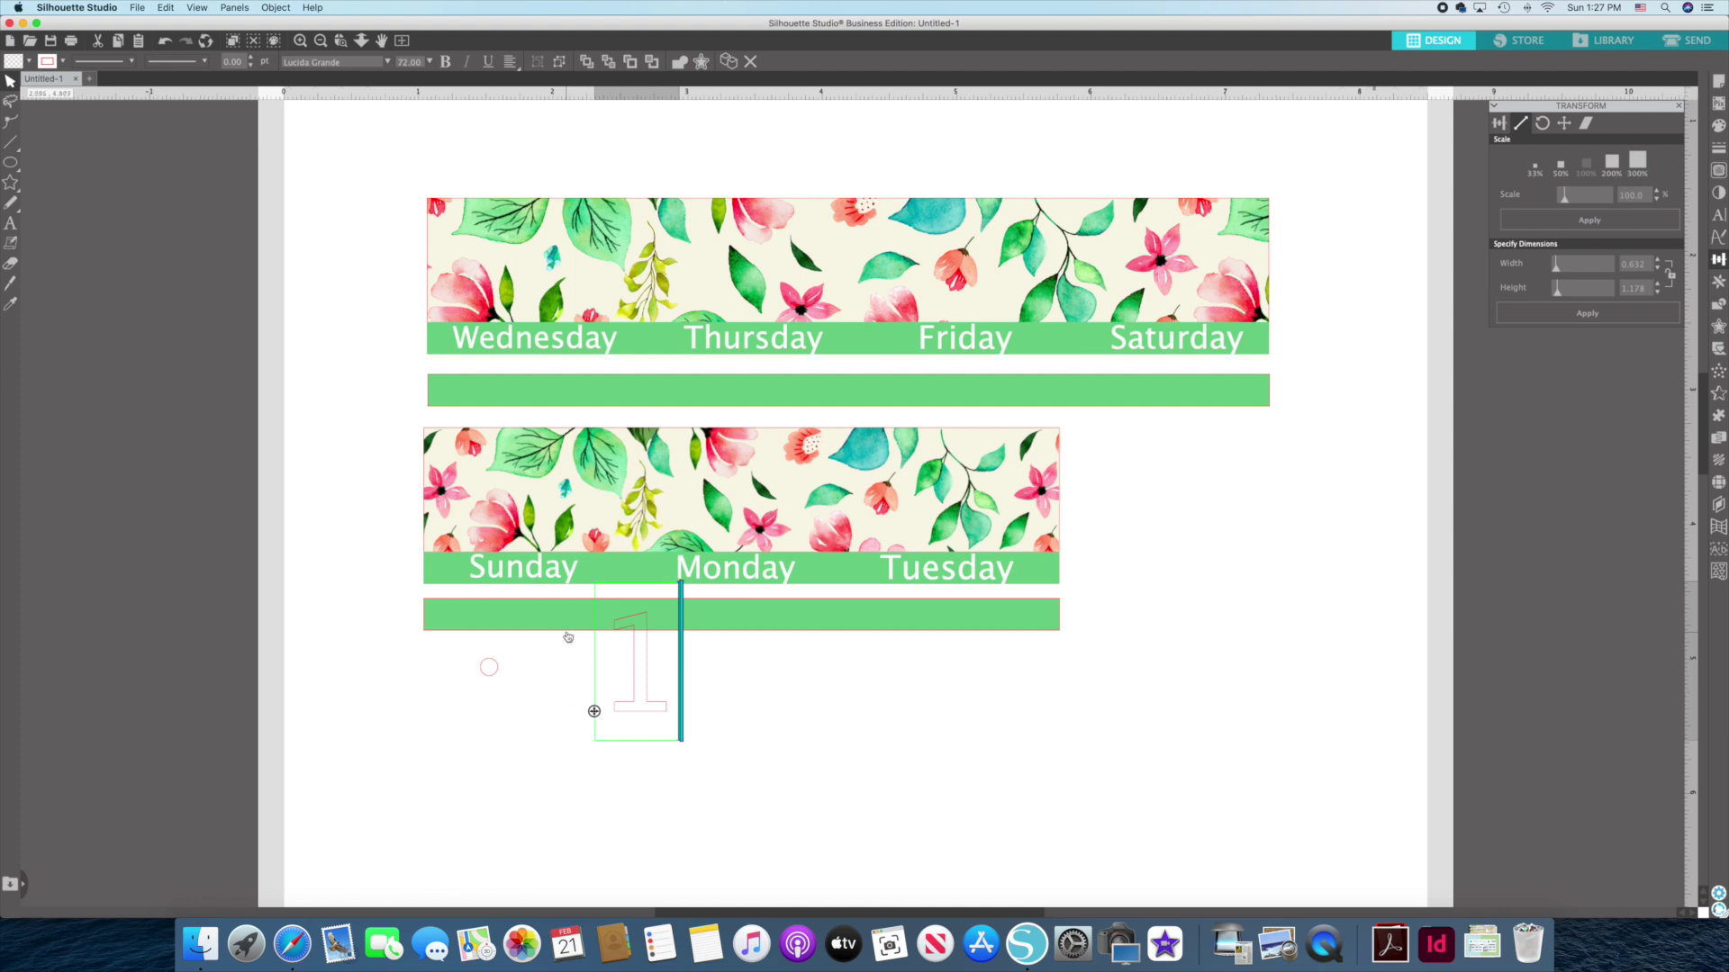
double_click(652, 674)
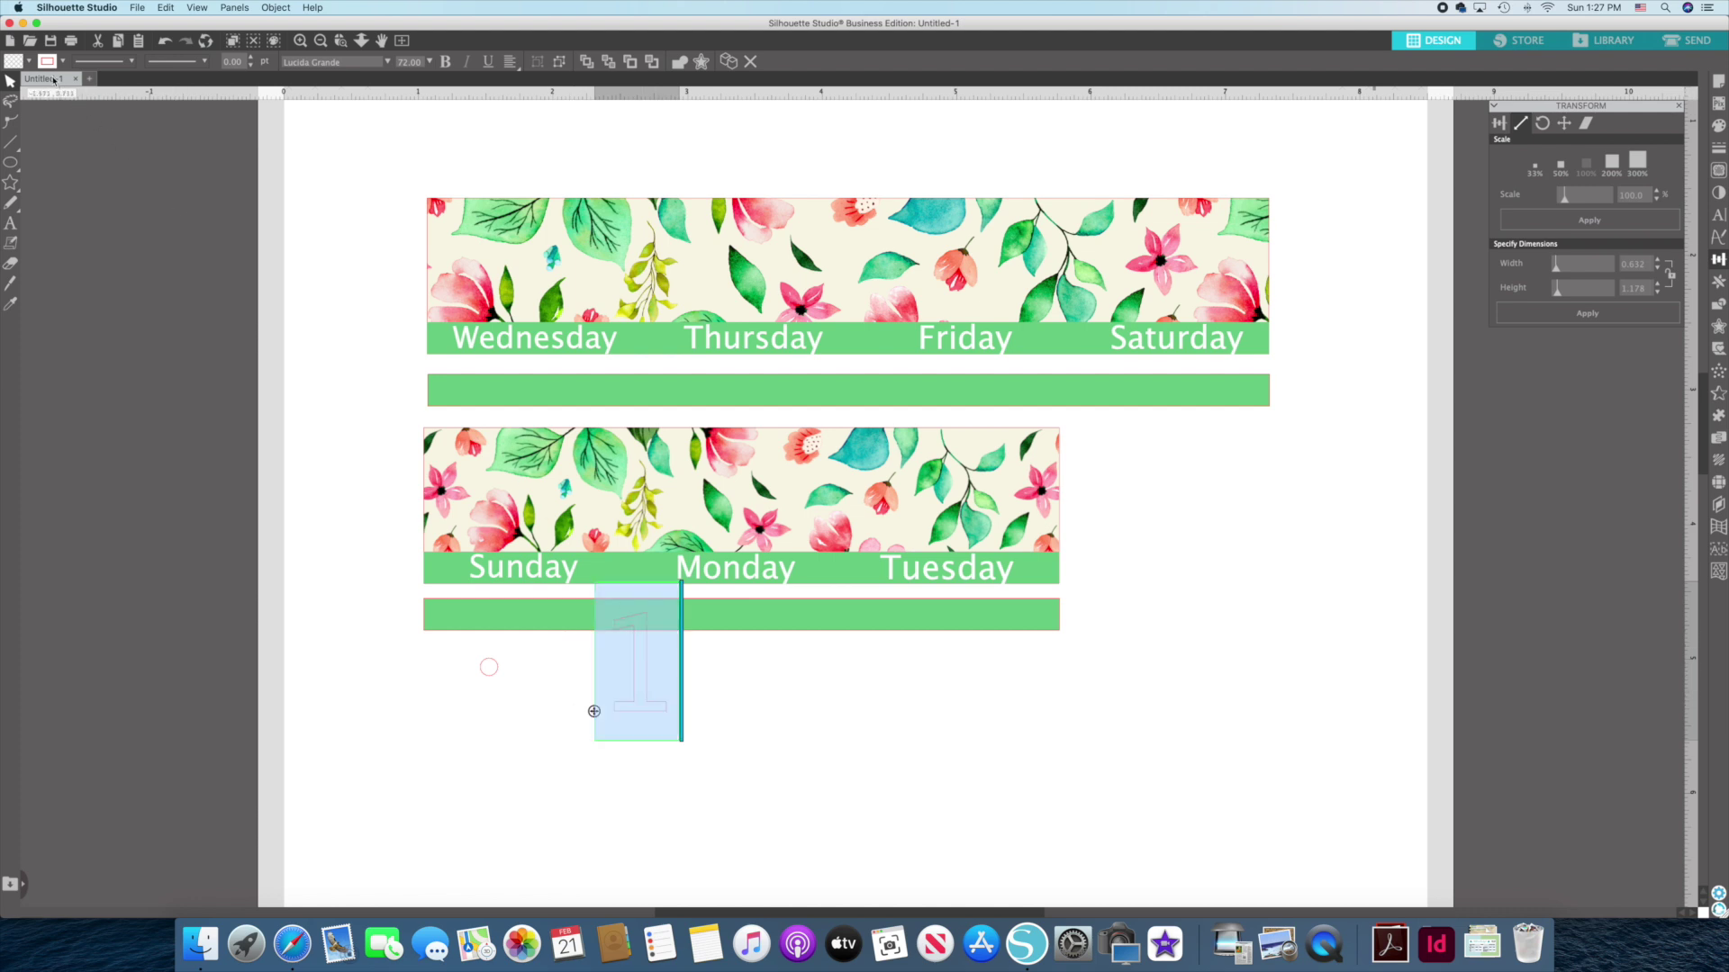
left_click(27, 61)
left_click(62, 93)
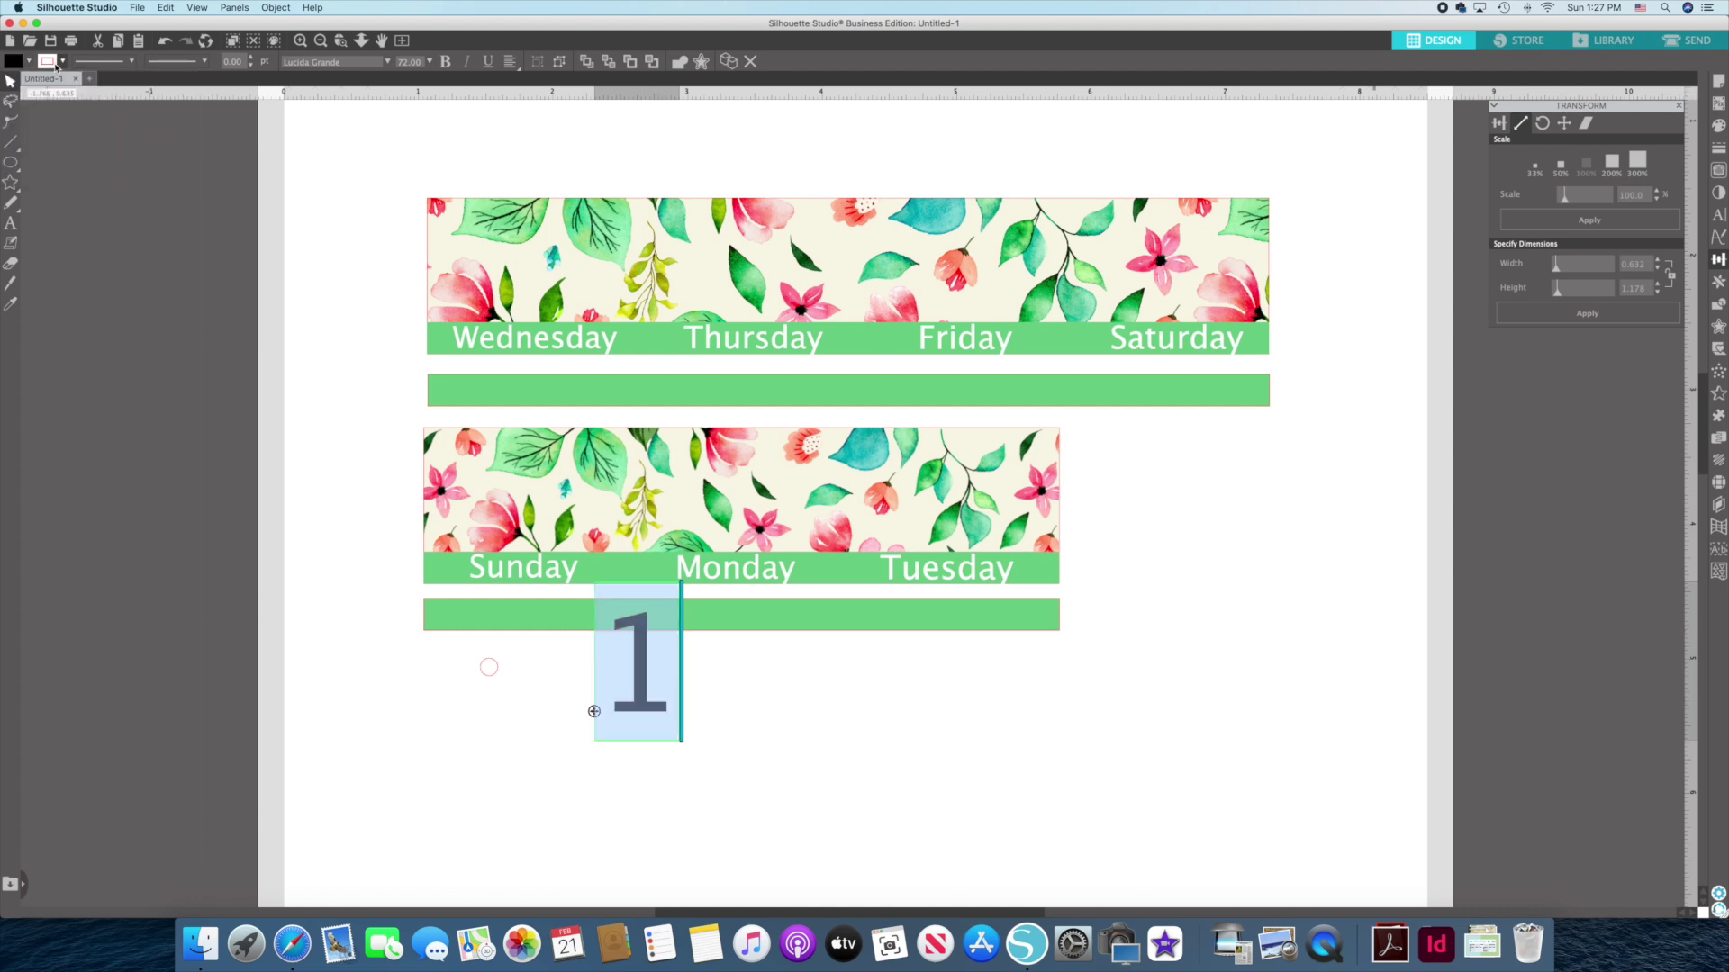
left_click(505, 736)
Scale the "1" down to fit inside the small circle and group the two.
left_click_drag(634, 685, 490, 733)
left_click_drag(540, 796, 463, 640)
left_click(513, 671)
left_click(609, 65)
left_click(595, 754)
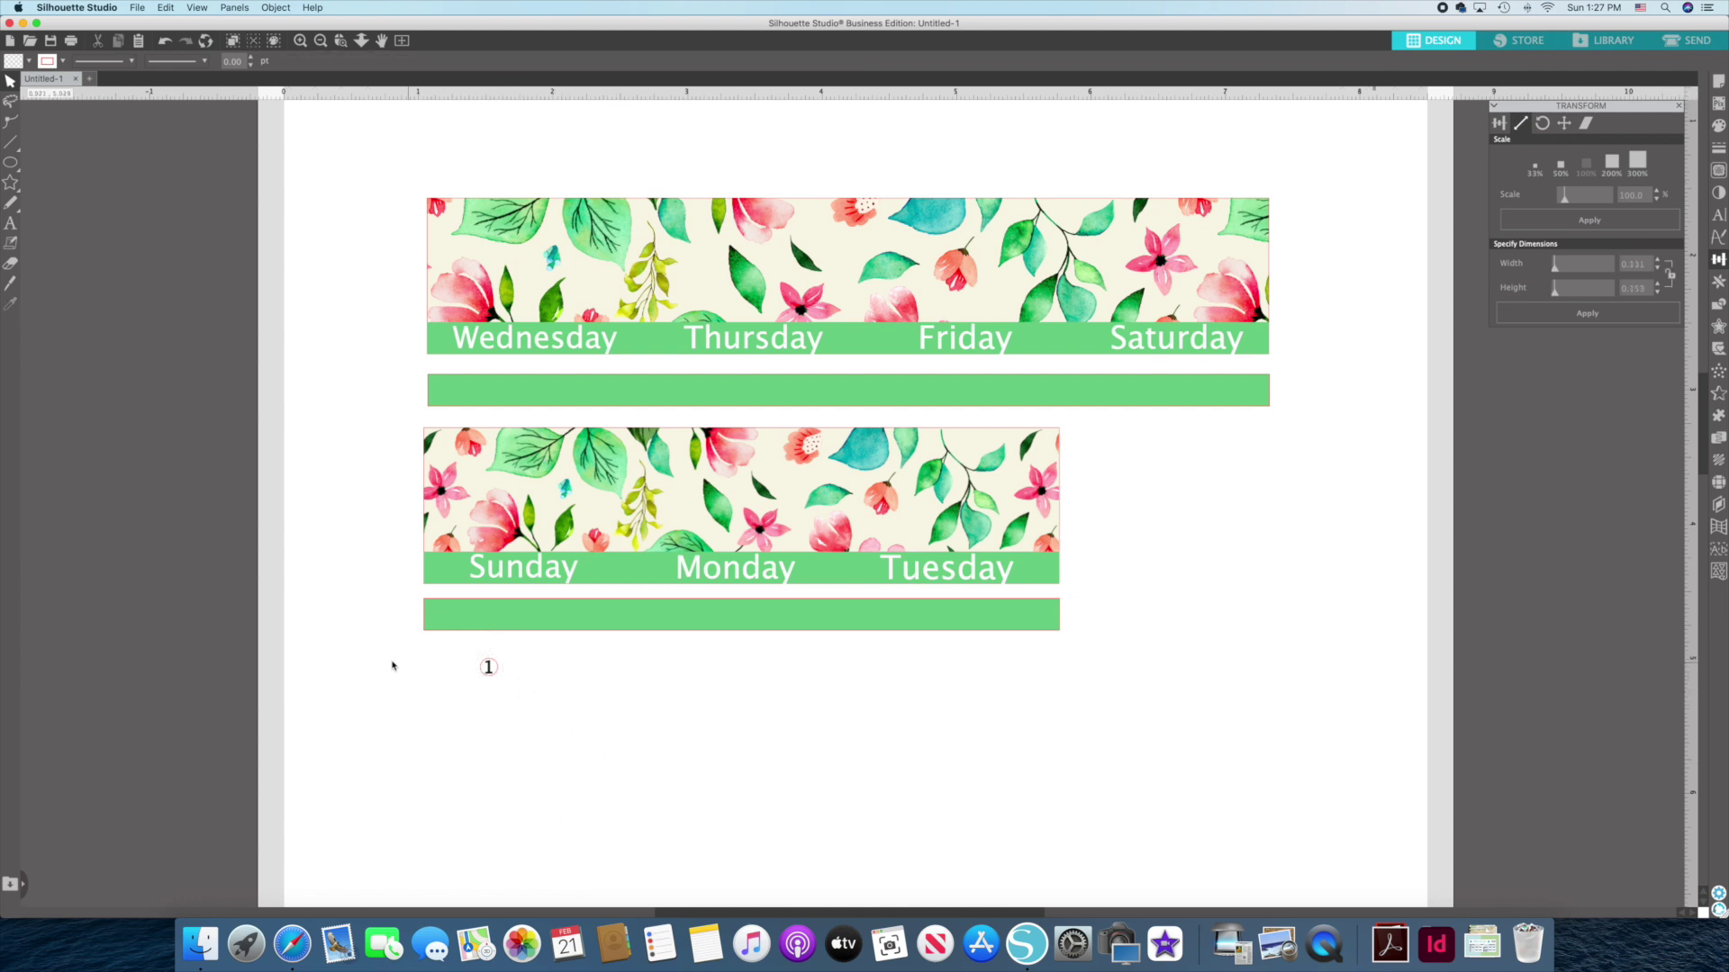
Delete the numbered circle below the lower green strip.
left_click(486, 668)
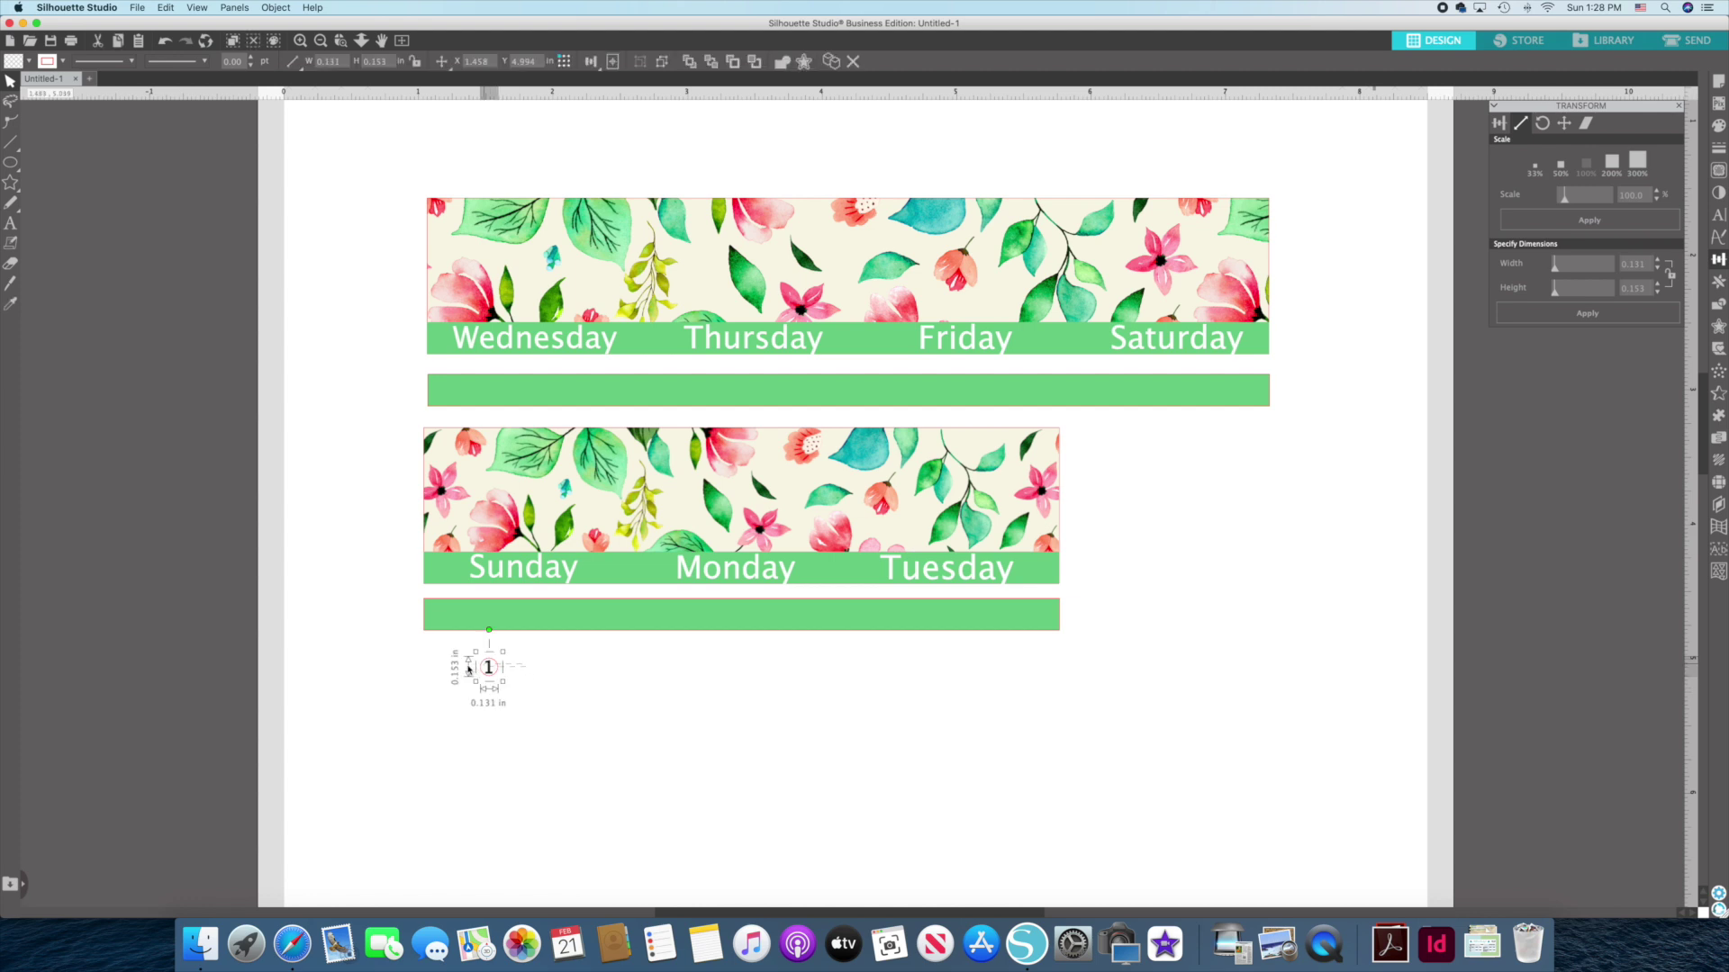
key("Delete")
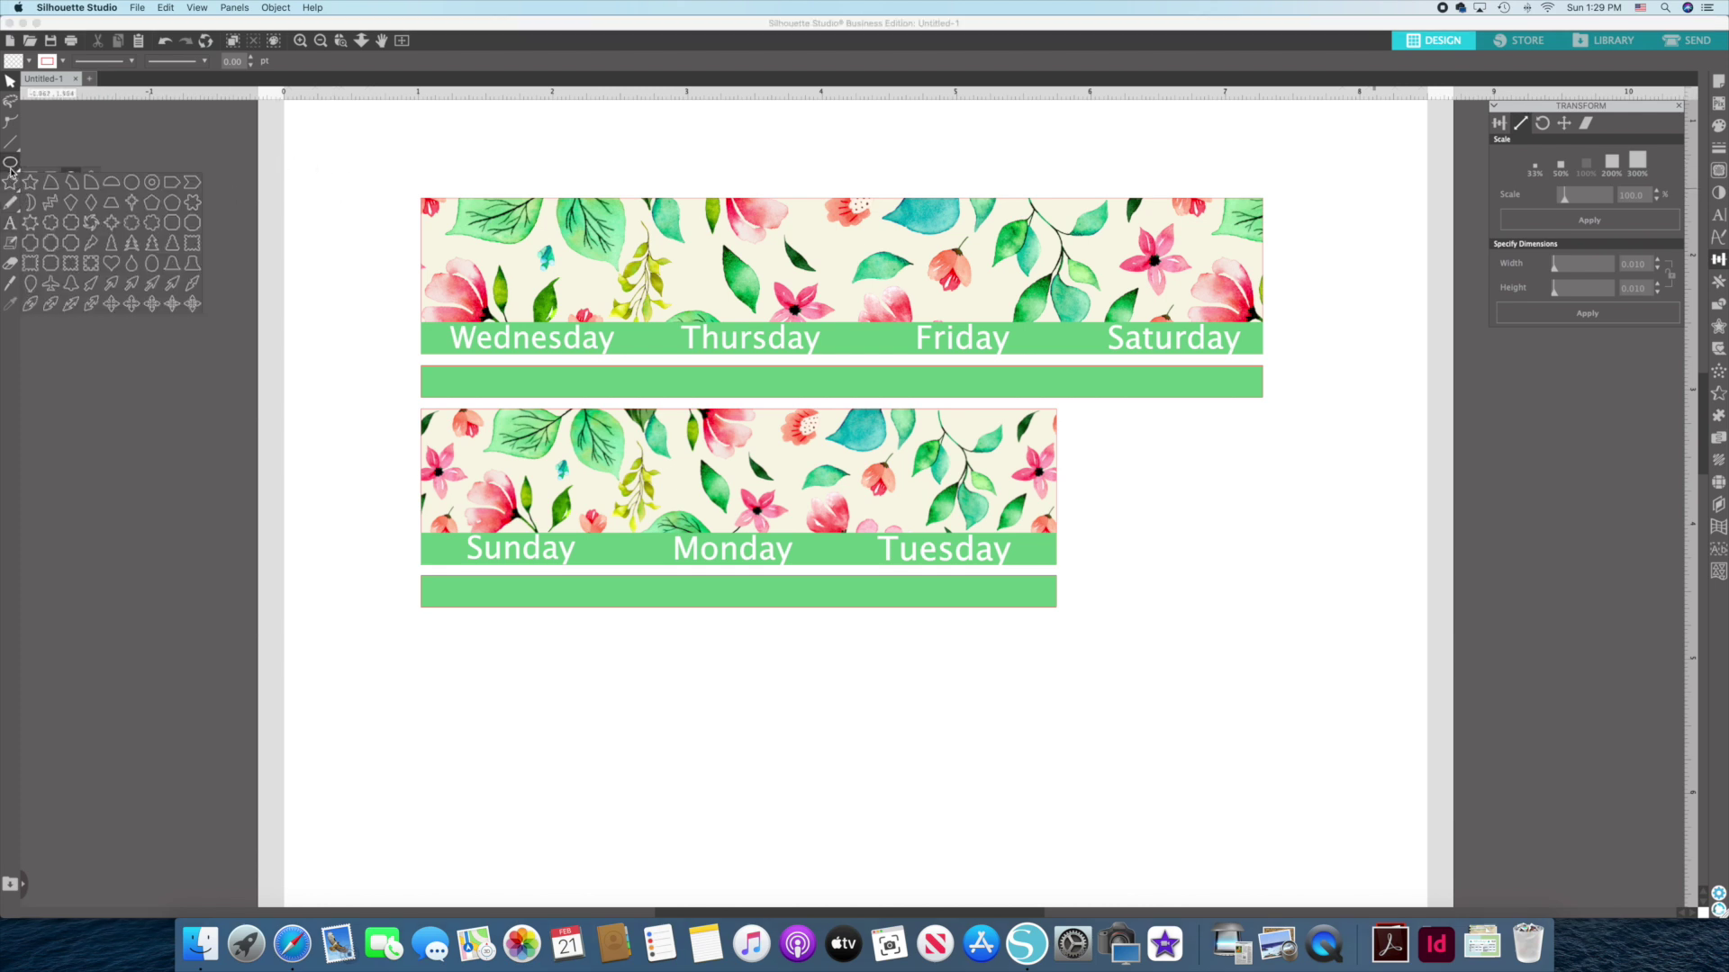
Draw a rectangular frame about 6.47 by 3.28 in around all the banners and strips.
left_click(29, 163)
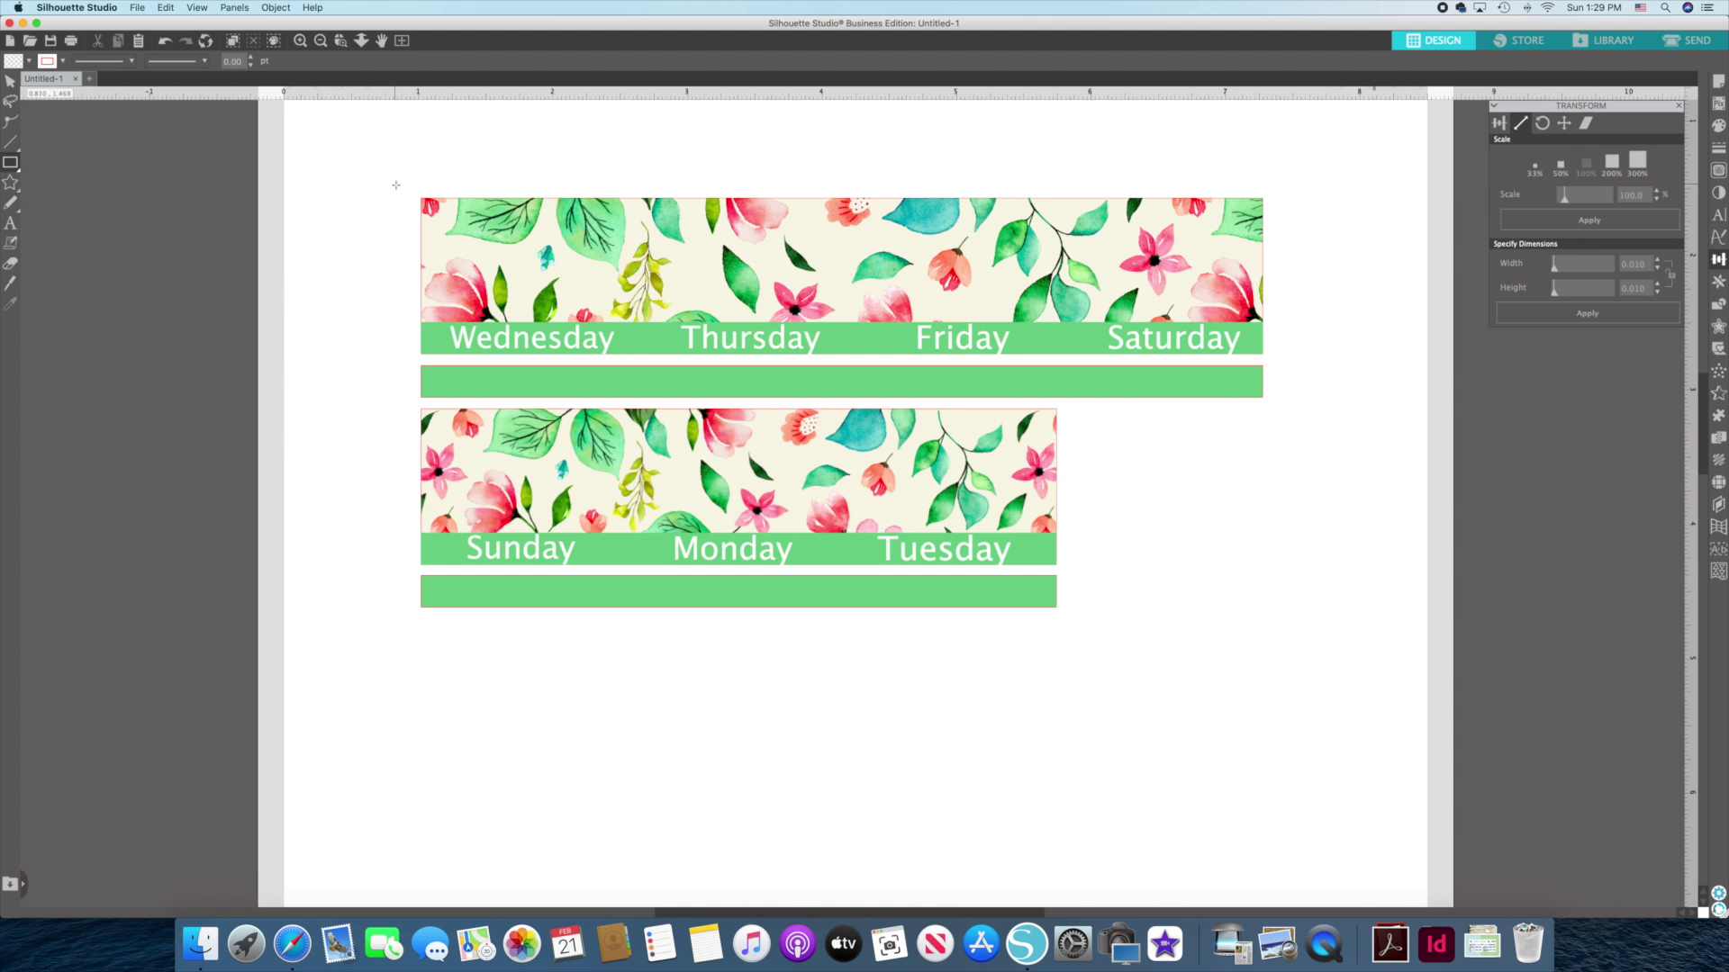
left_click_drag(406, 186, 1277, 633)
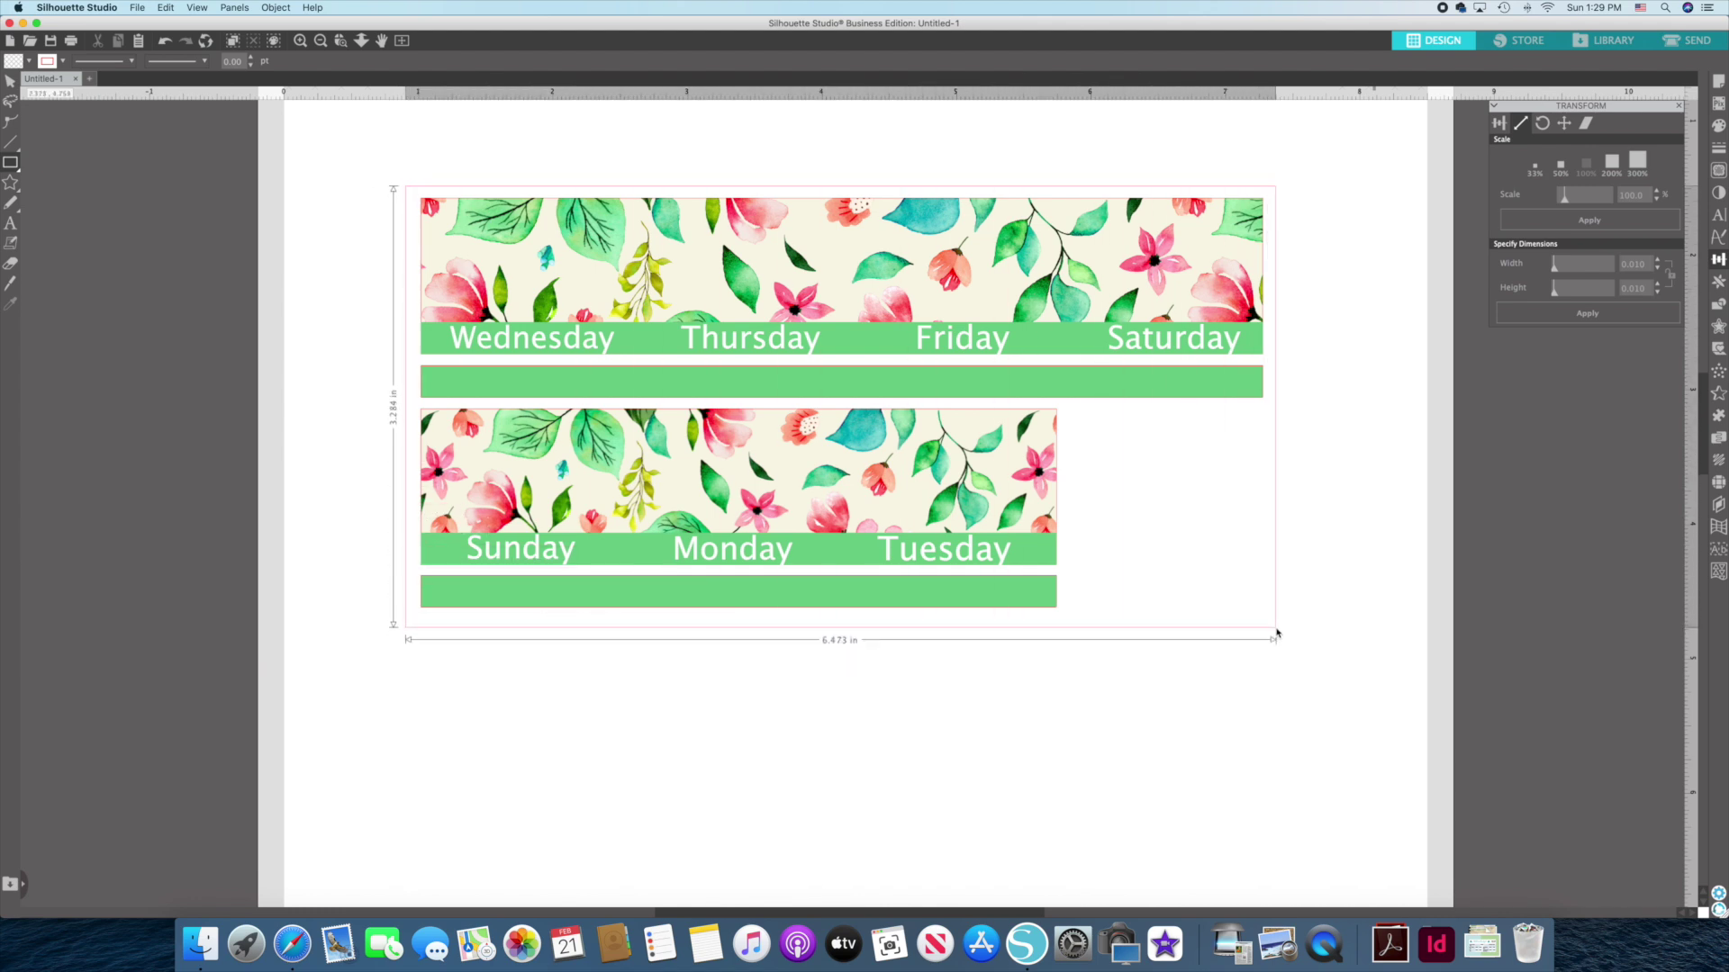
left_click_drag(1277, 633, 1277, 633)
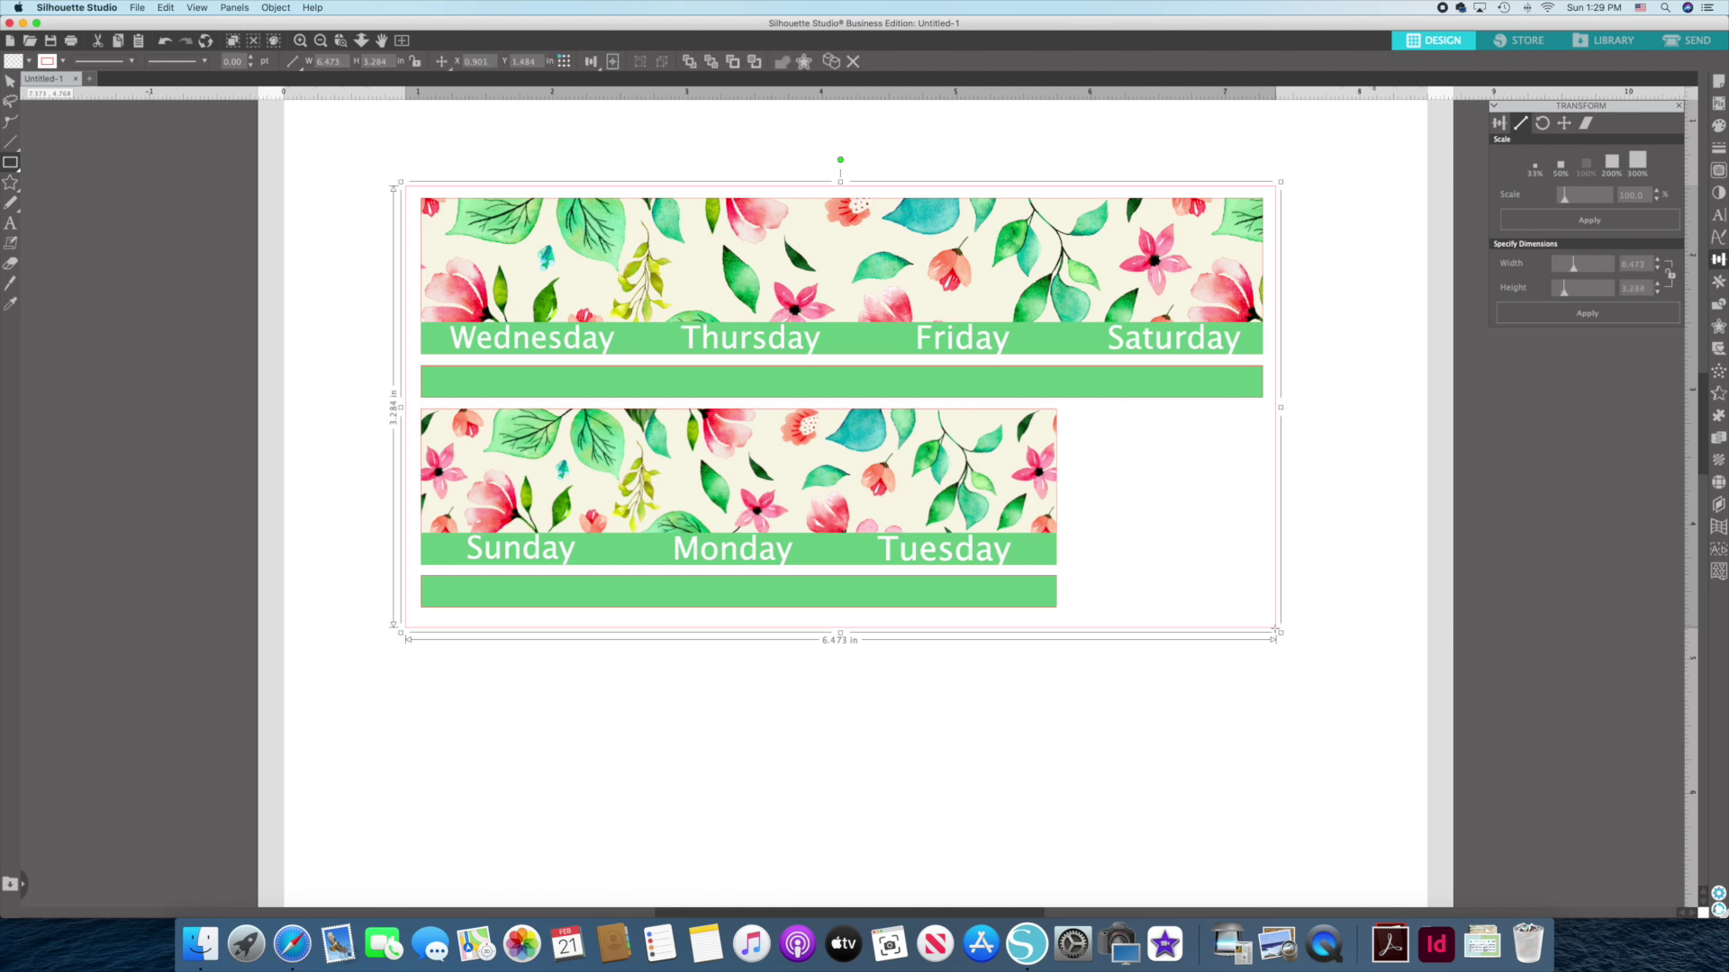
Tighten the surrounding frame at its upper-left corner and bottom edge to about 6.41 by 3.19 in, and leave it selected.
left_click(10, 81)
left_click_drag(401, 182, 411, 183)
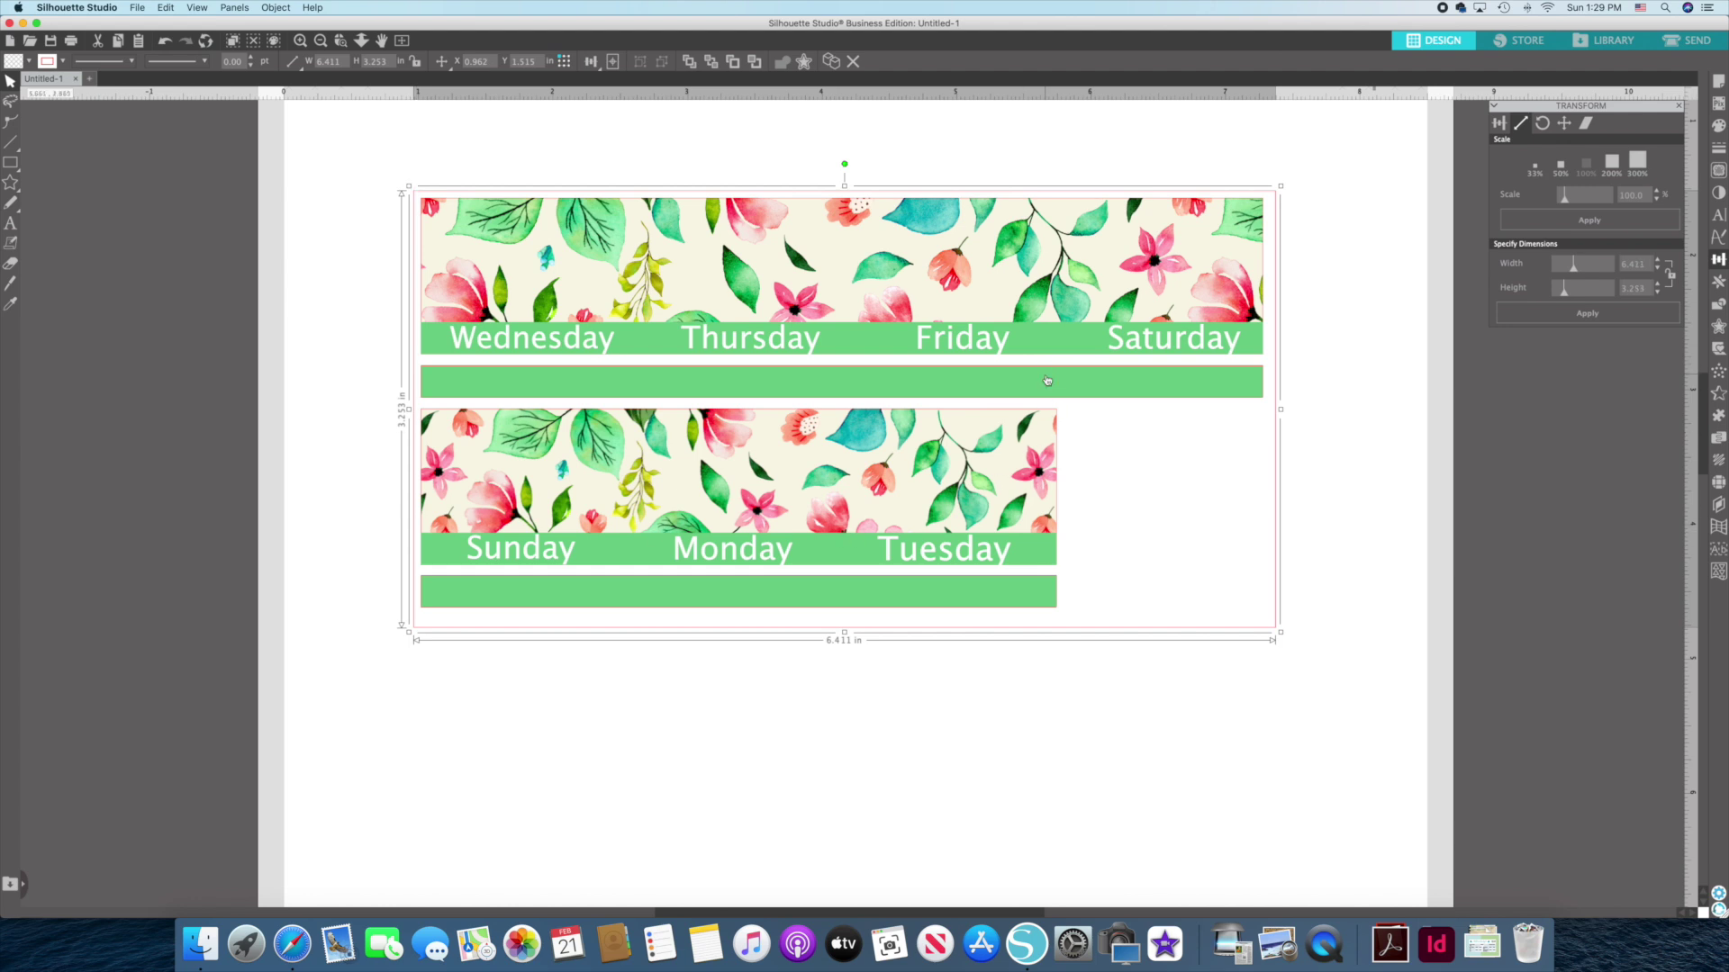
left_click_drag(845, 635, 846, 626)
left_click(868, 721)
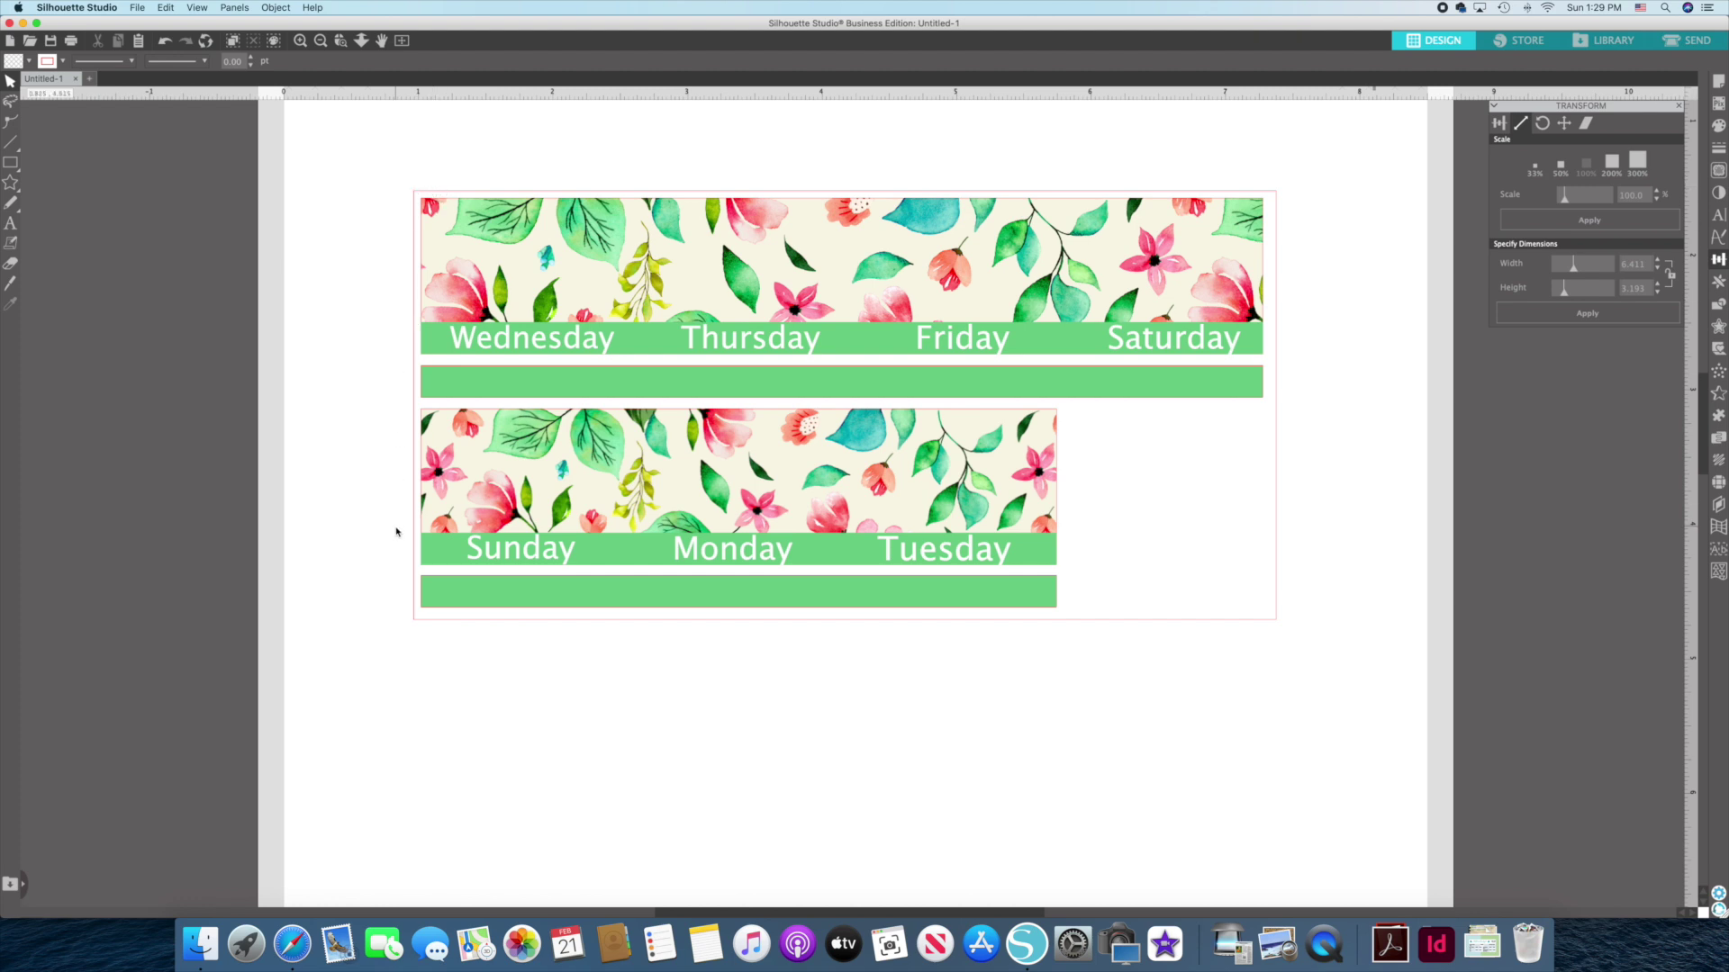
left_click(414, 304)
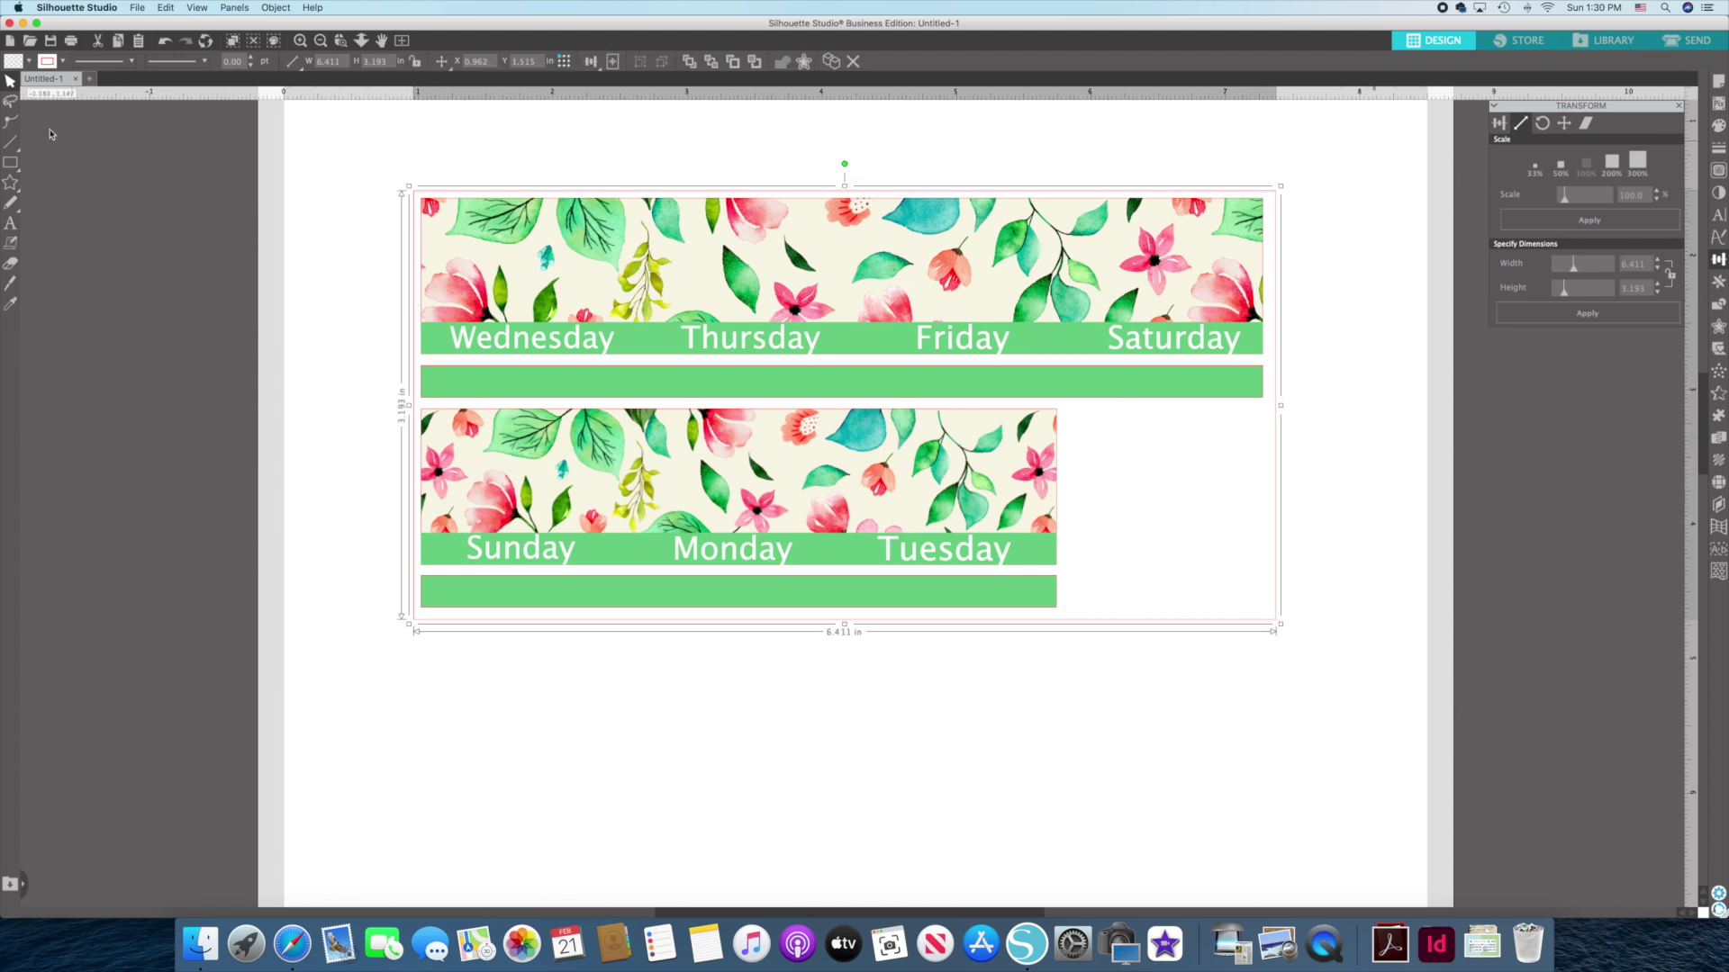
Set the surrounding frame's line color to dark brown and deselect it.
left_click(64, 62)
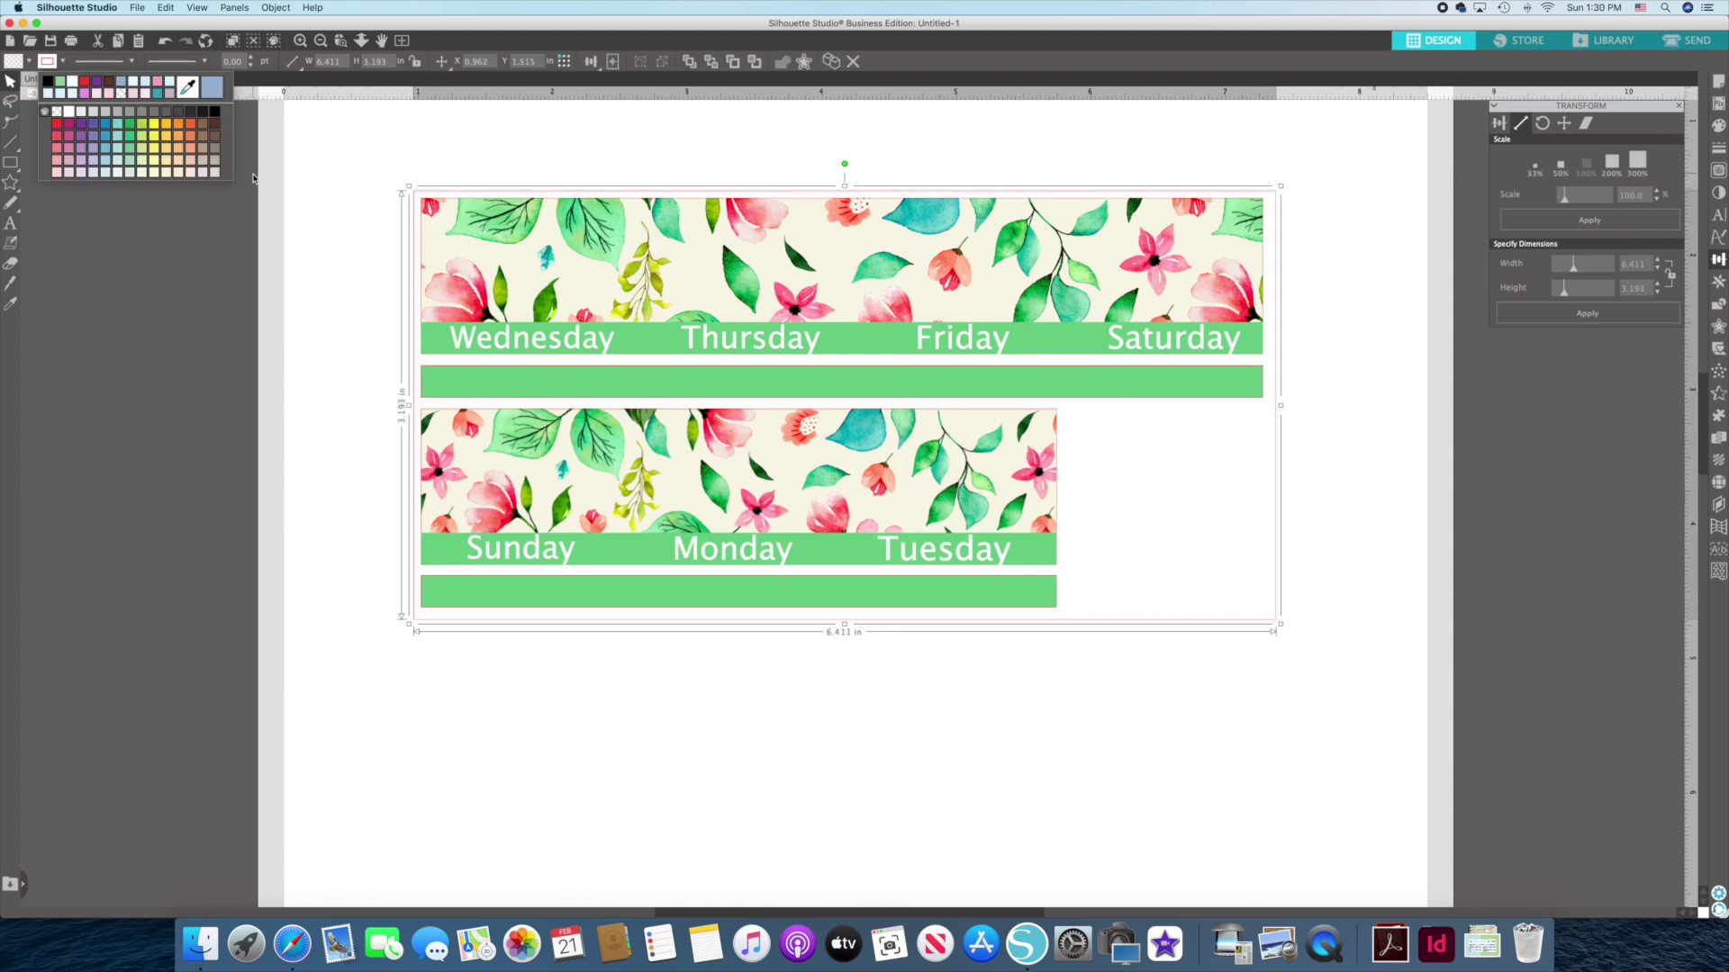
left_click(216, 129)
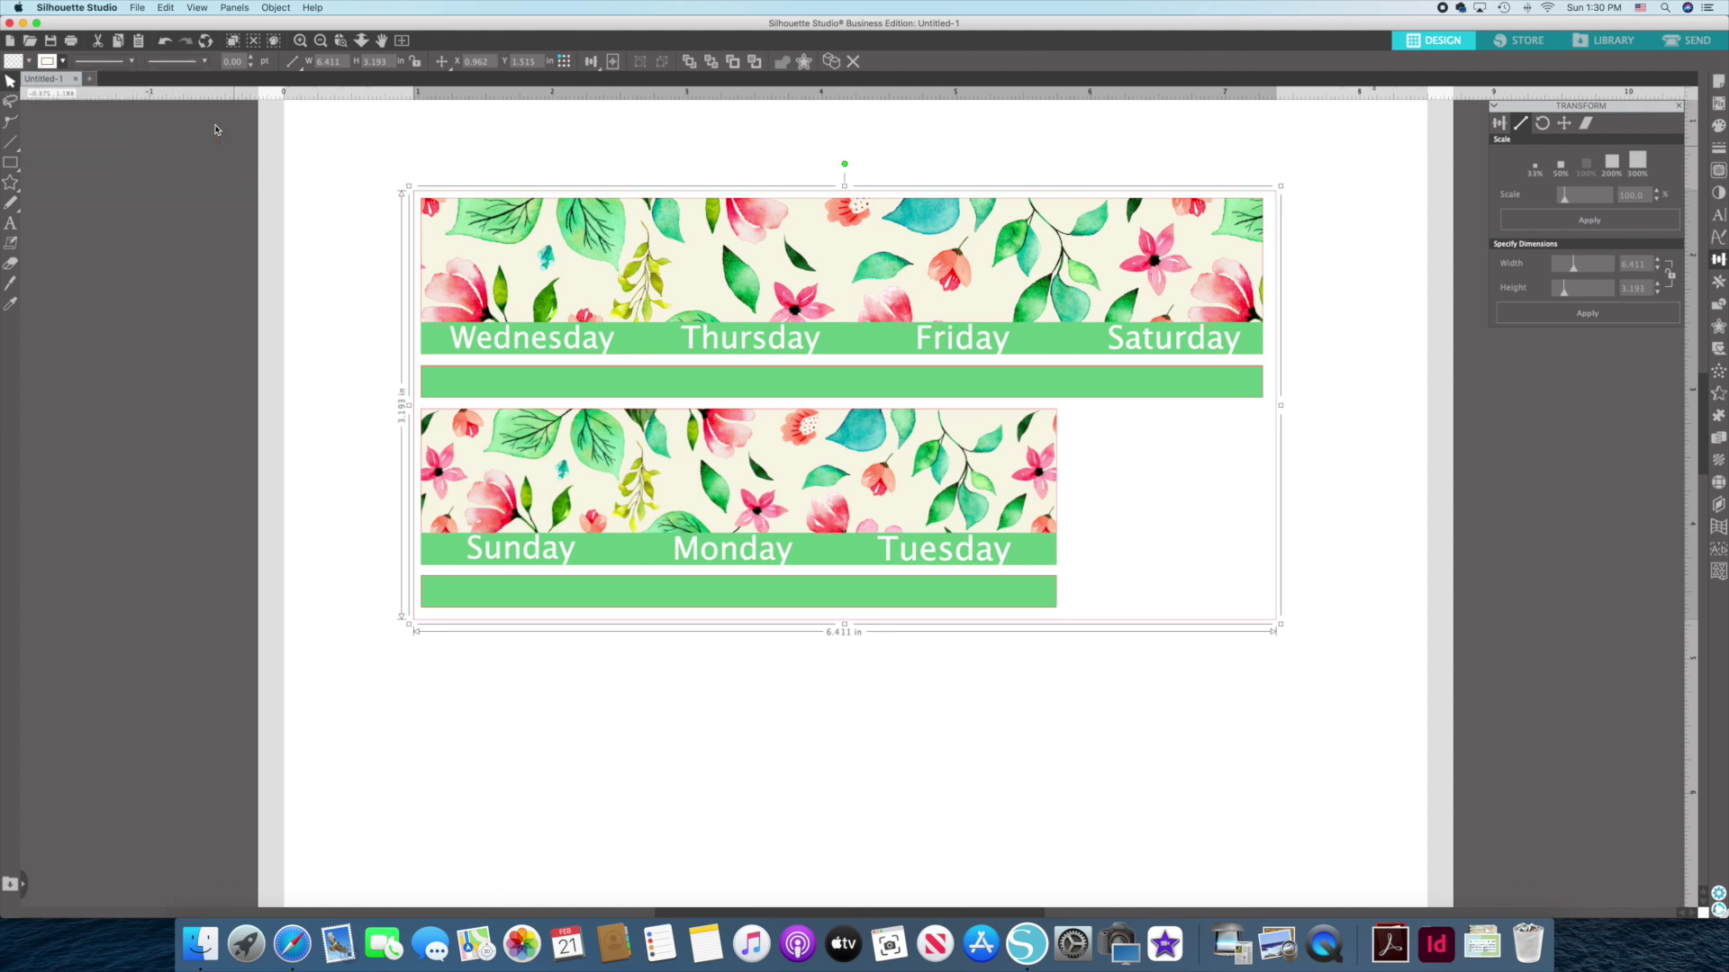
left_click(274, 221)
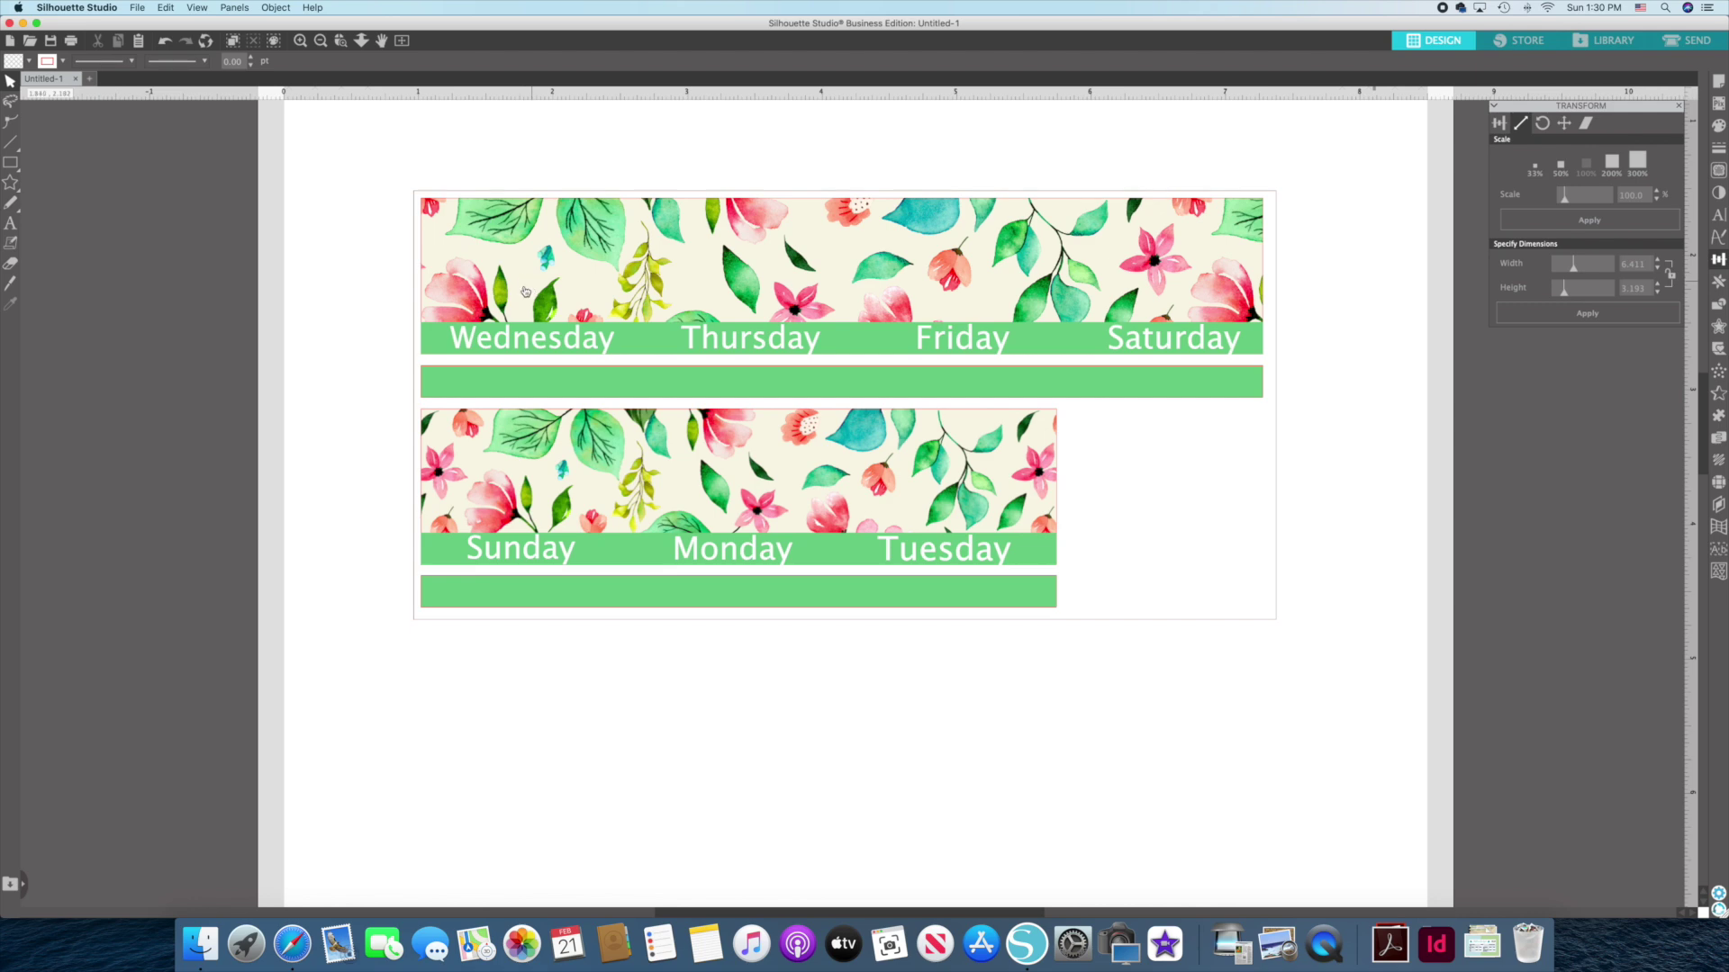
Set up the cut job by line color and exclude the white and green lines from cutting.
left_click(1680, 42)
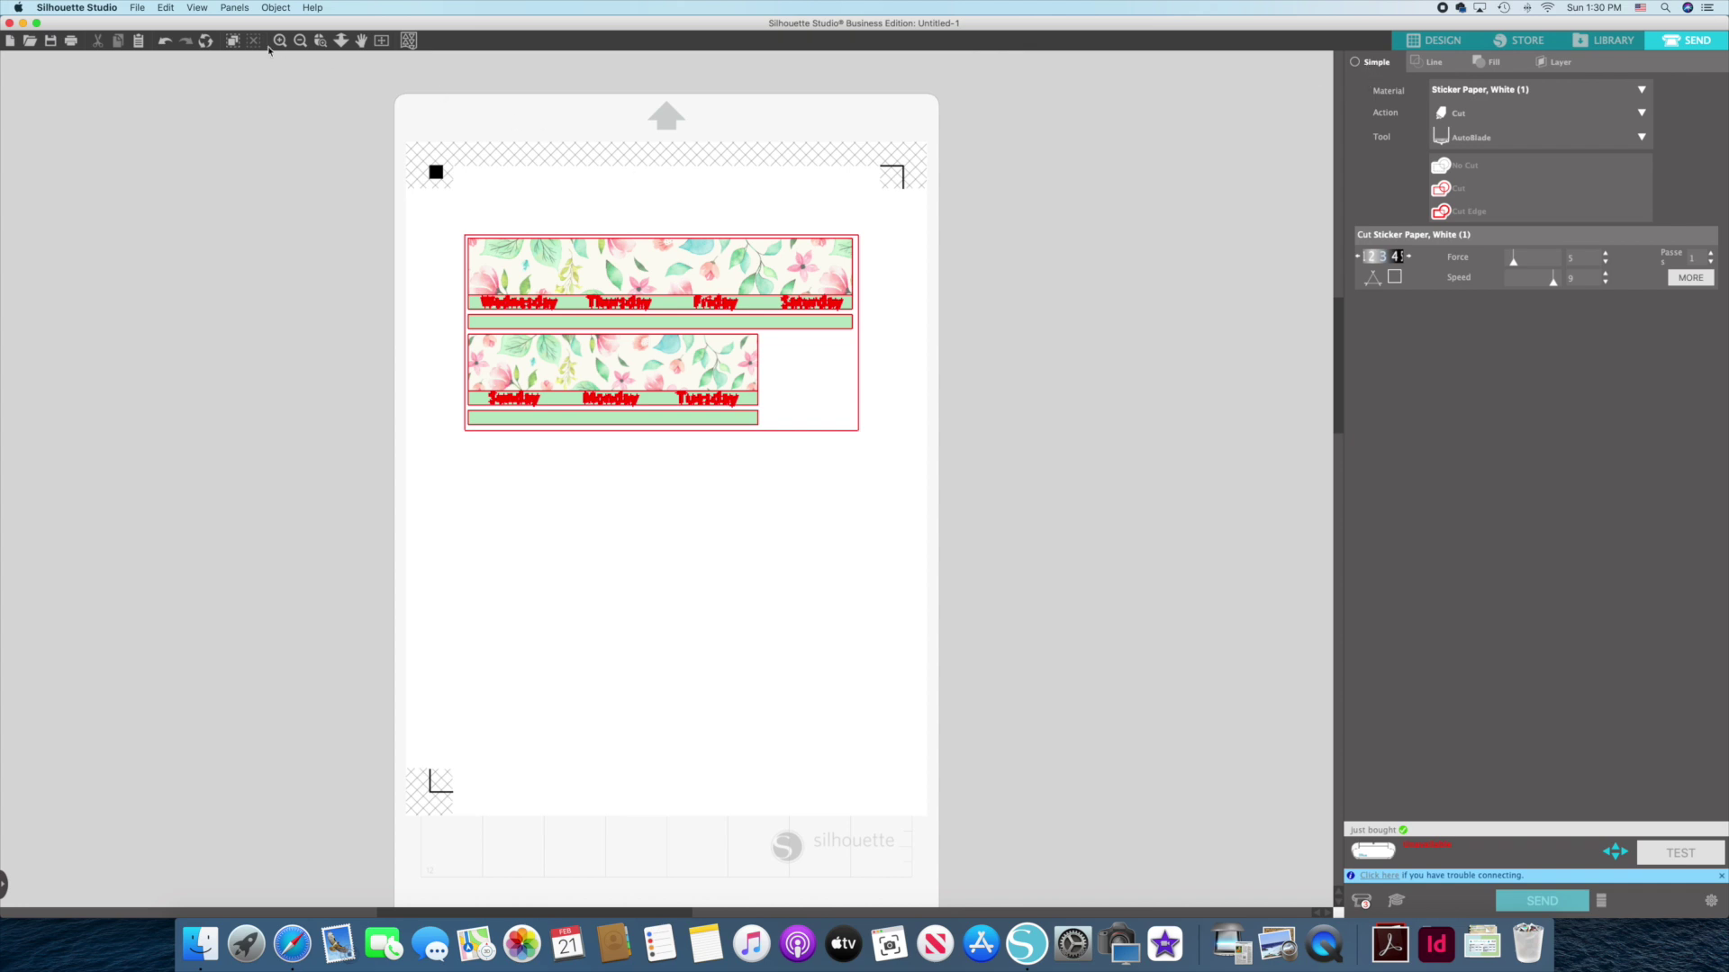
left_click(280, 41)
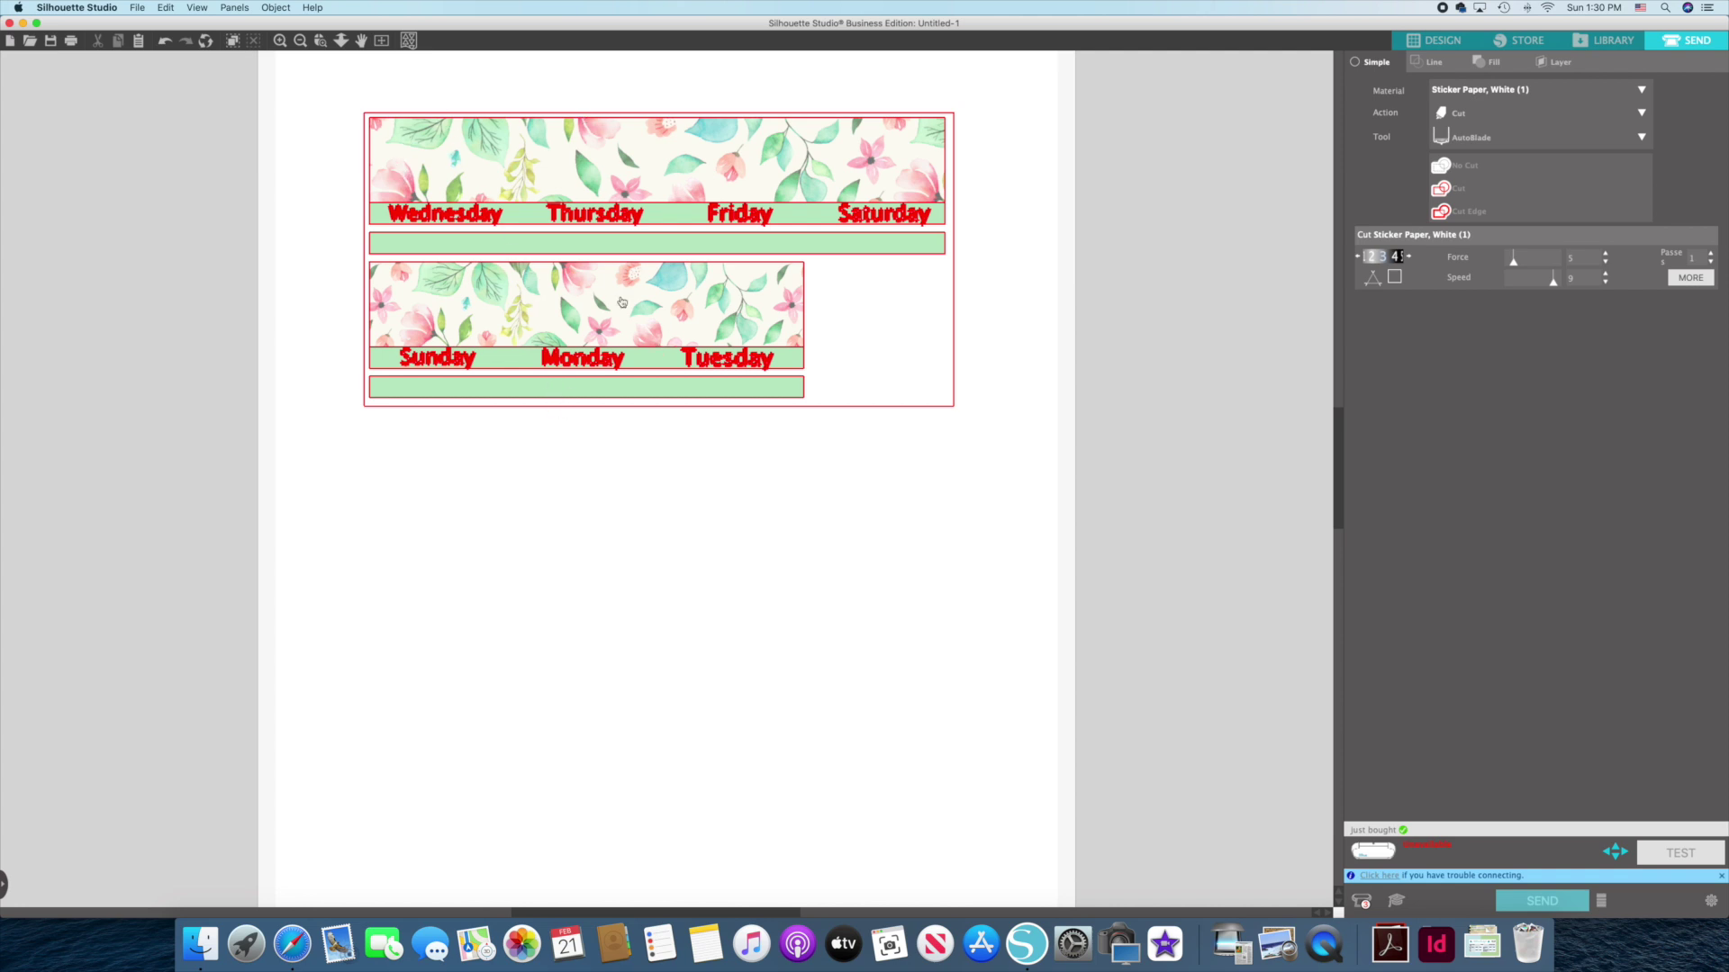
left_click(1423, 63)
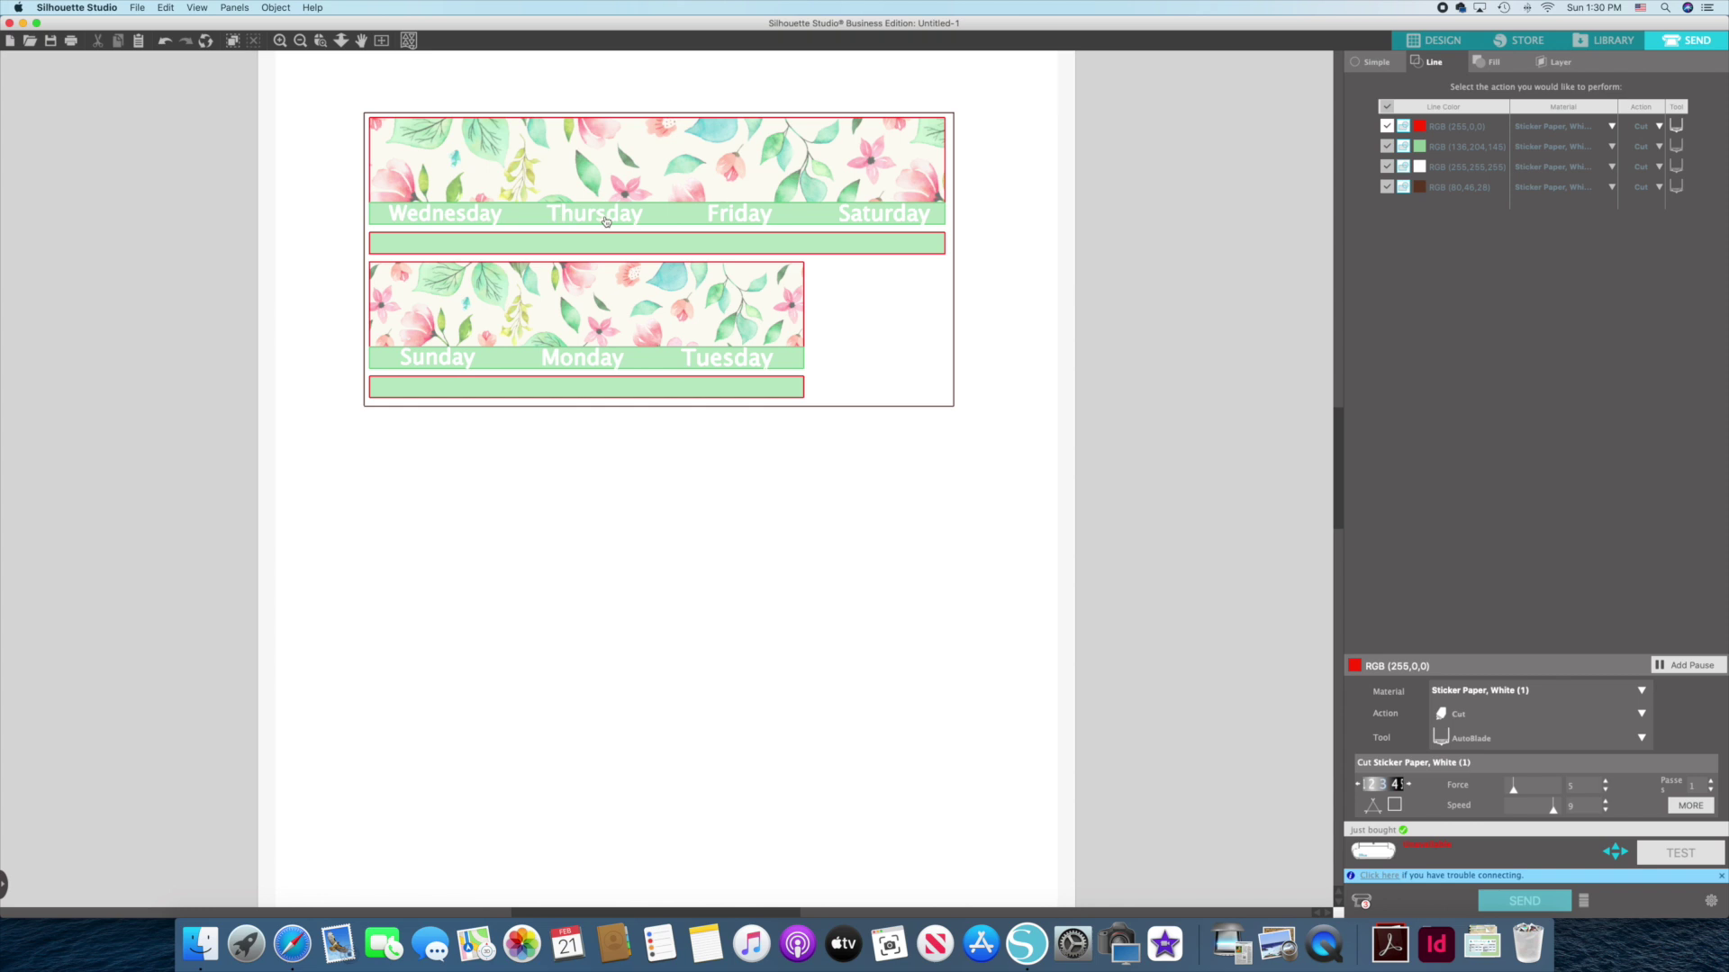
left_click(1387, 167)
left_click(1388, 167)
left_click(1387, 146)
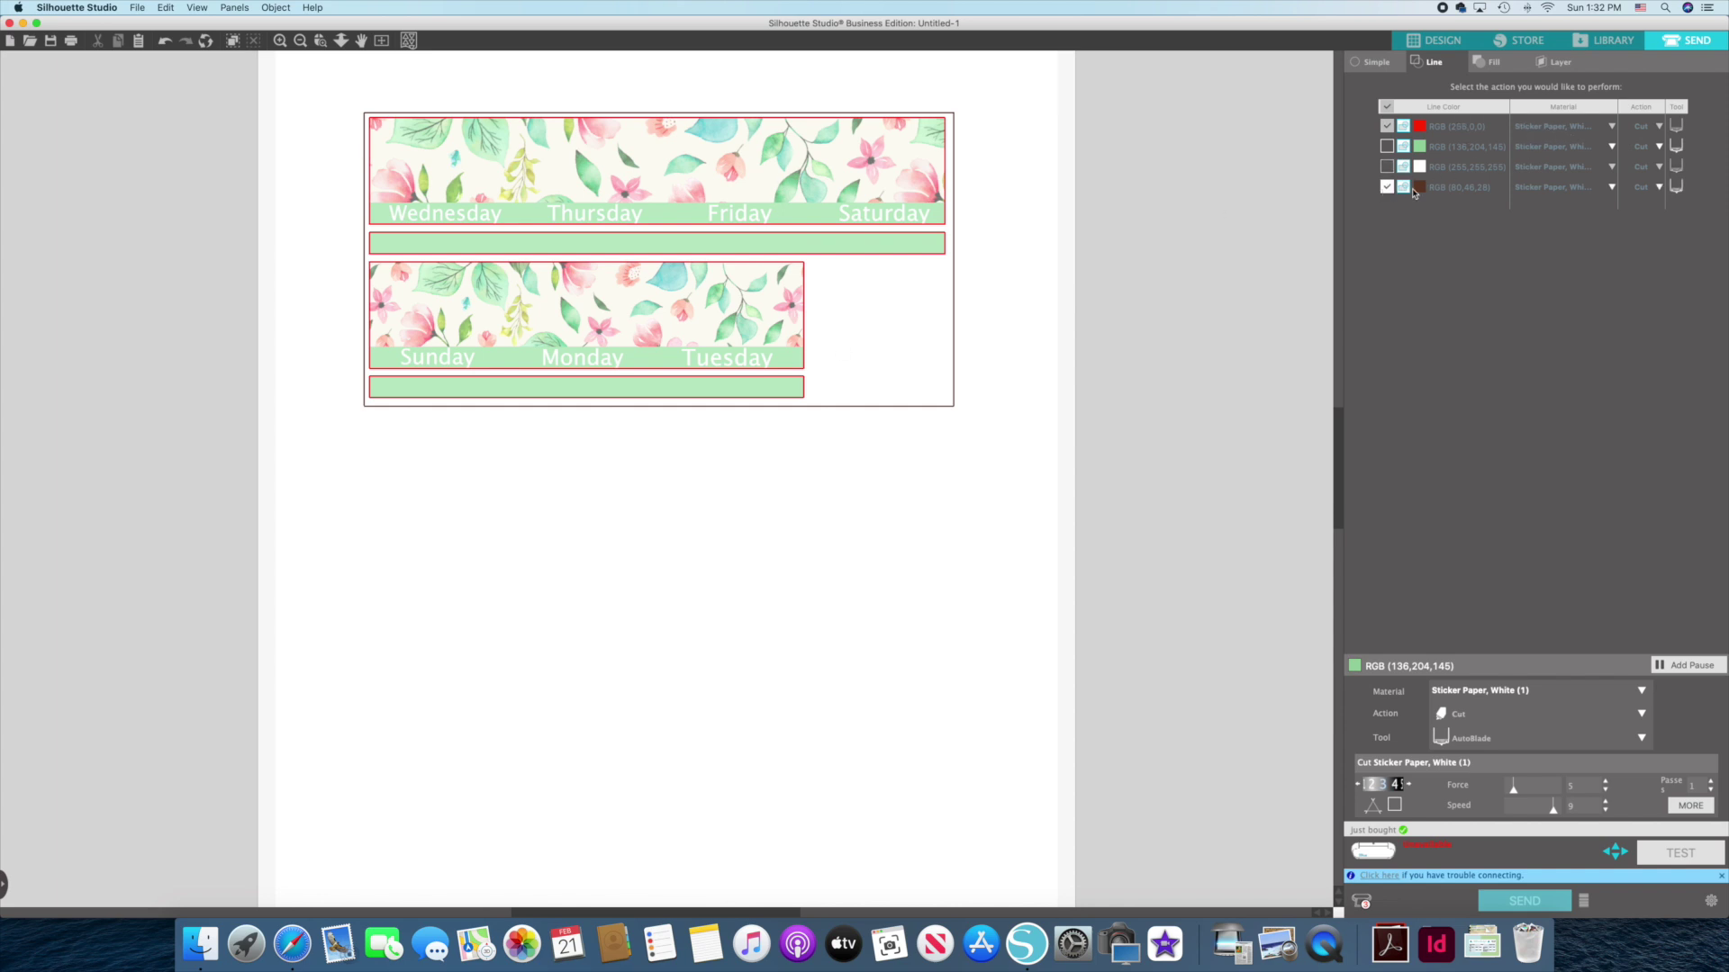
Assign the user-defined Border material to the brown frame line, try a different blade depth and revert it.
left_click(1536, 191)
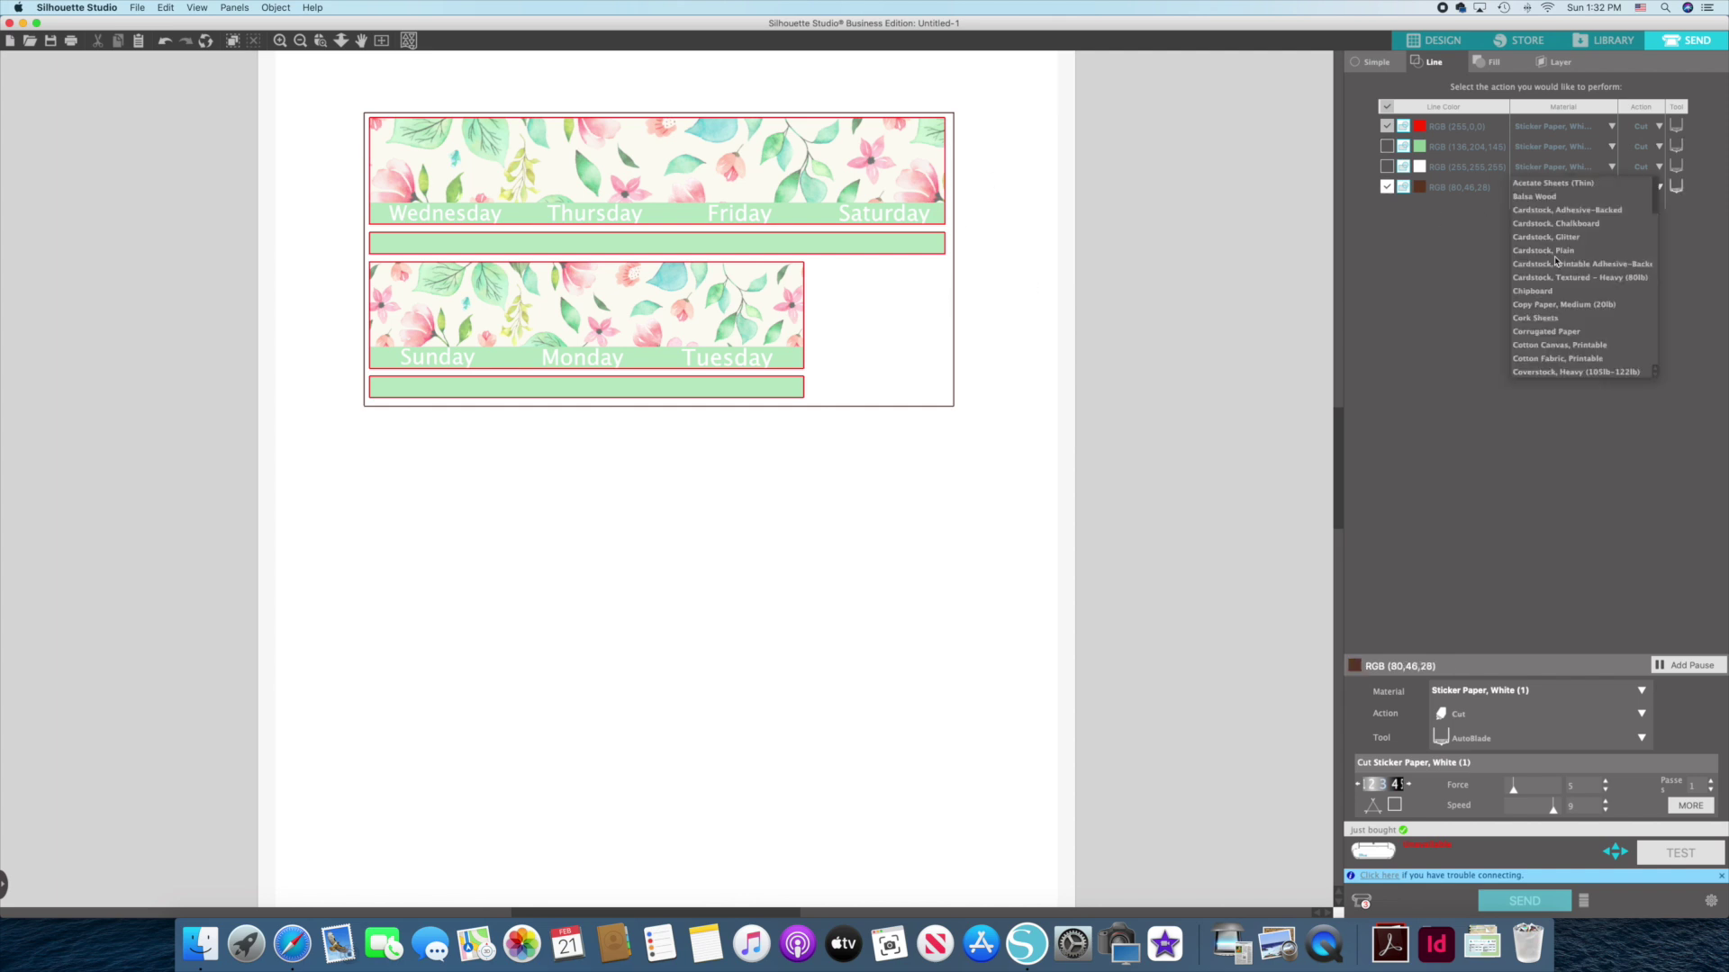
scroll(1558, 279, "down", 5)
scroll(1558, 280, "up", 15)
scroll(1545, 302, "down", 15)
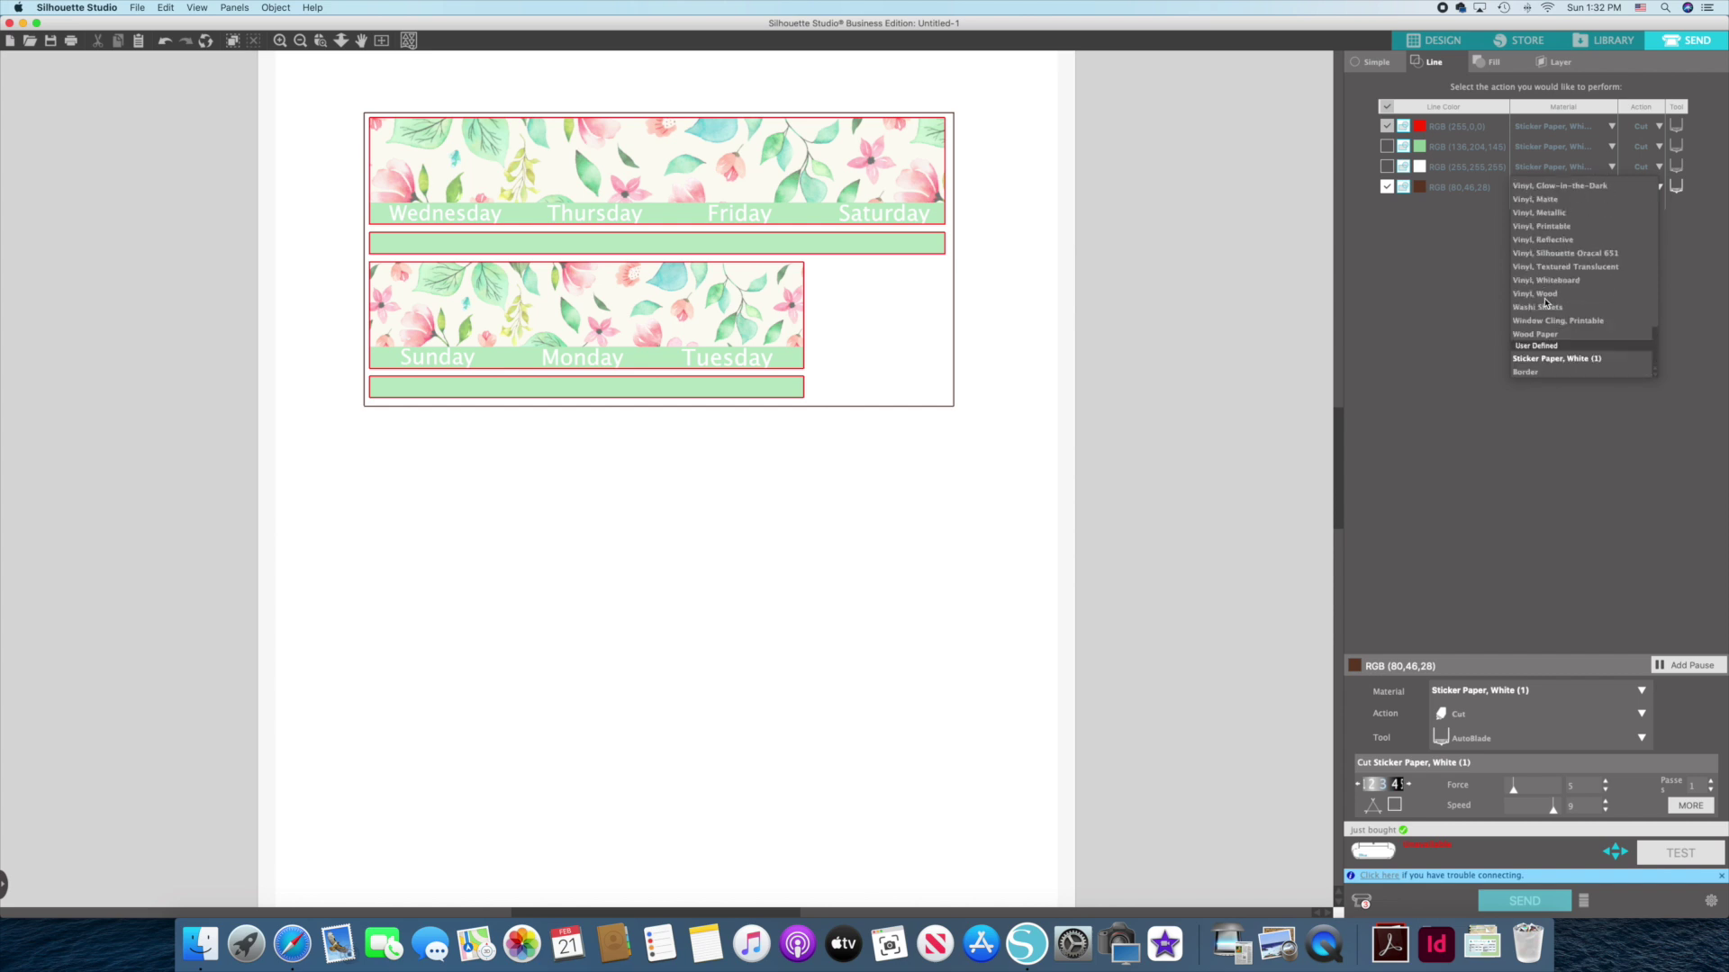
left_click(1525, 371)
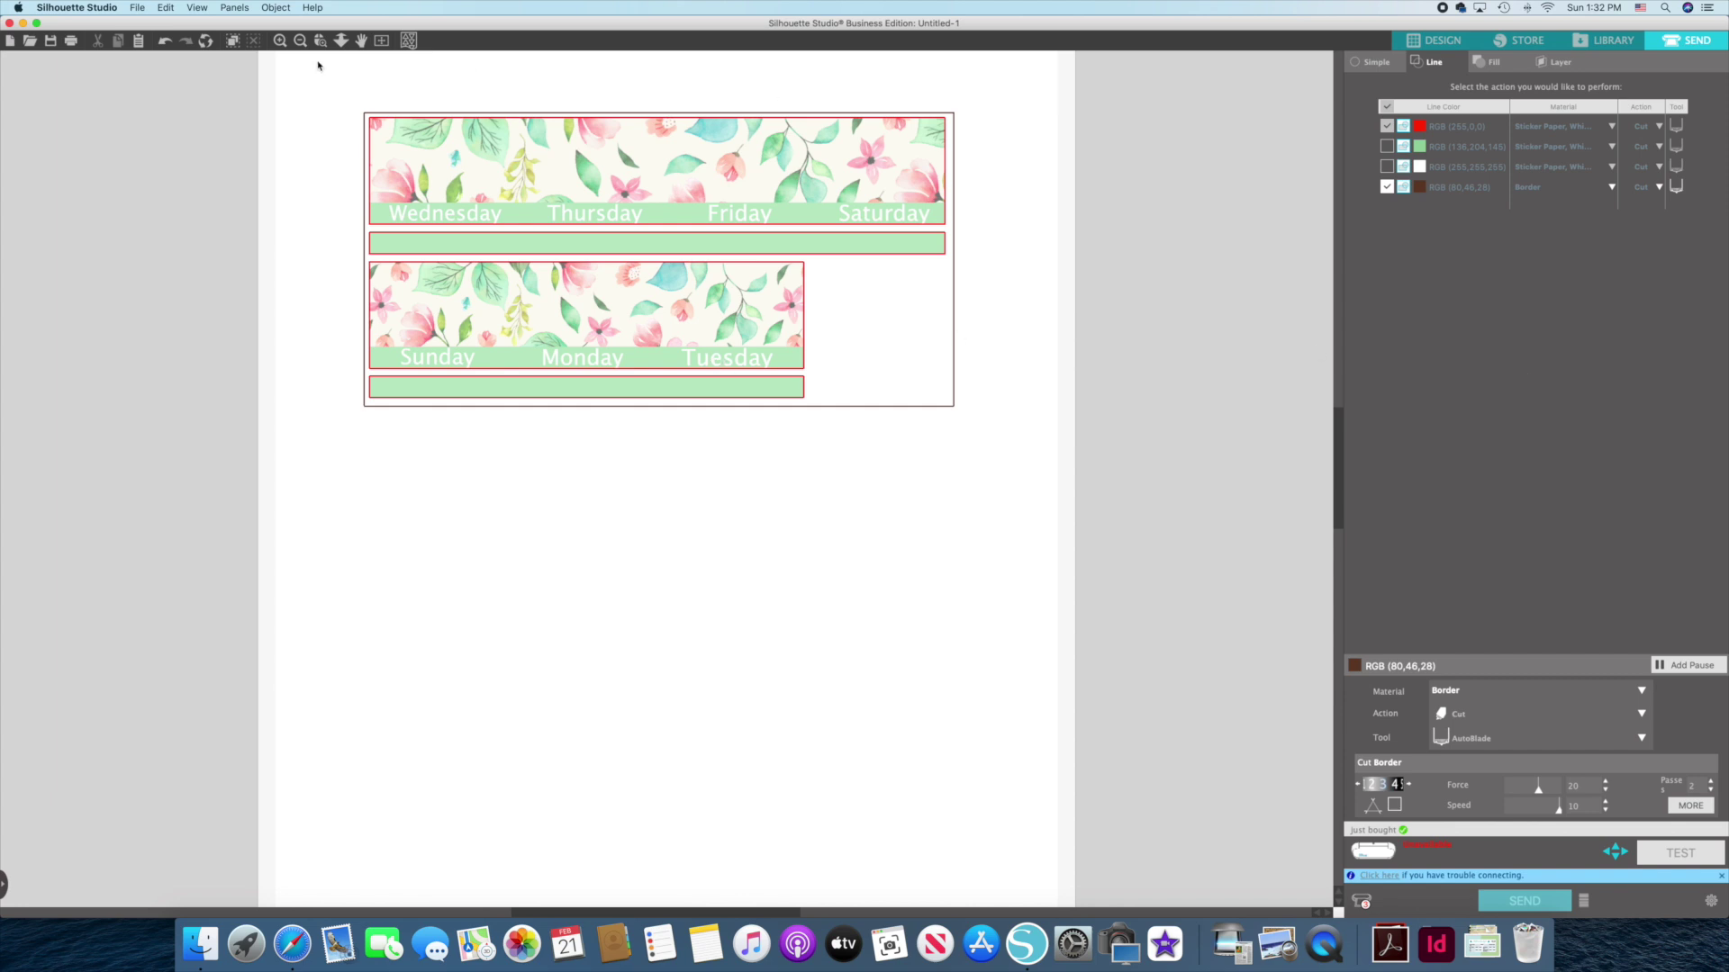
left_click(1381, 789)
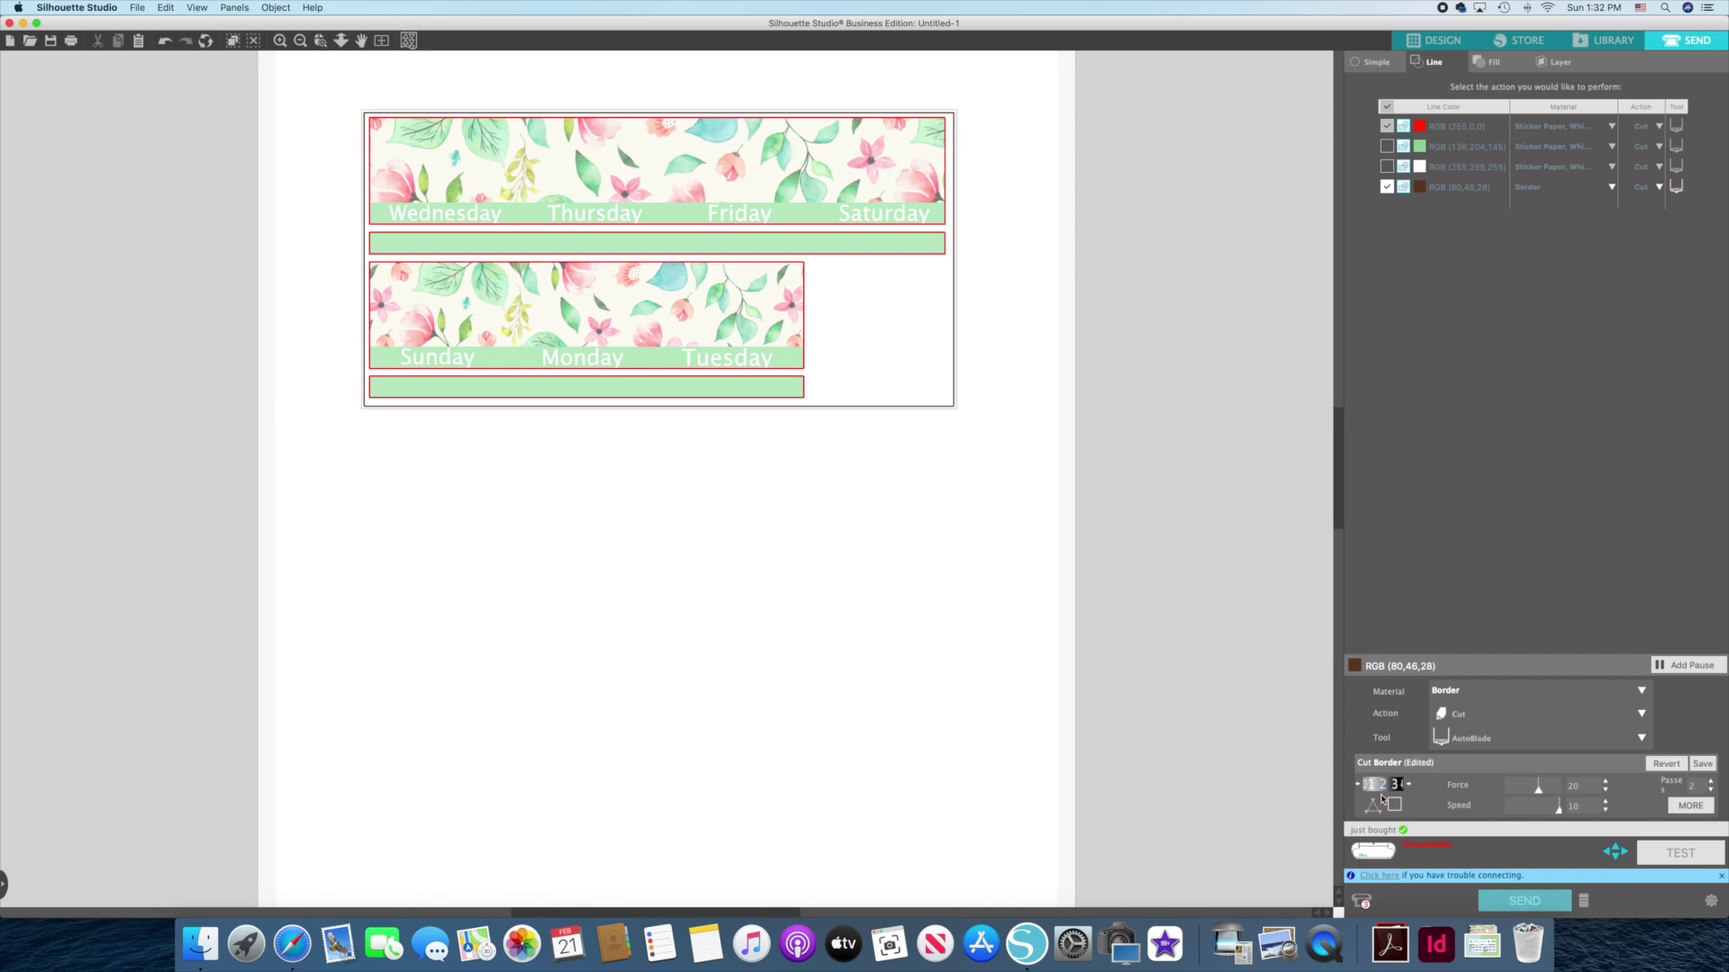
left_click(1673, 764)
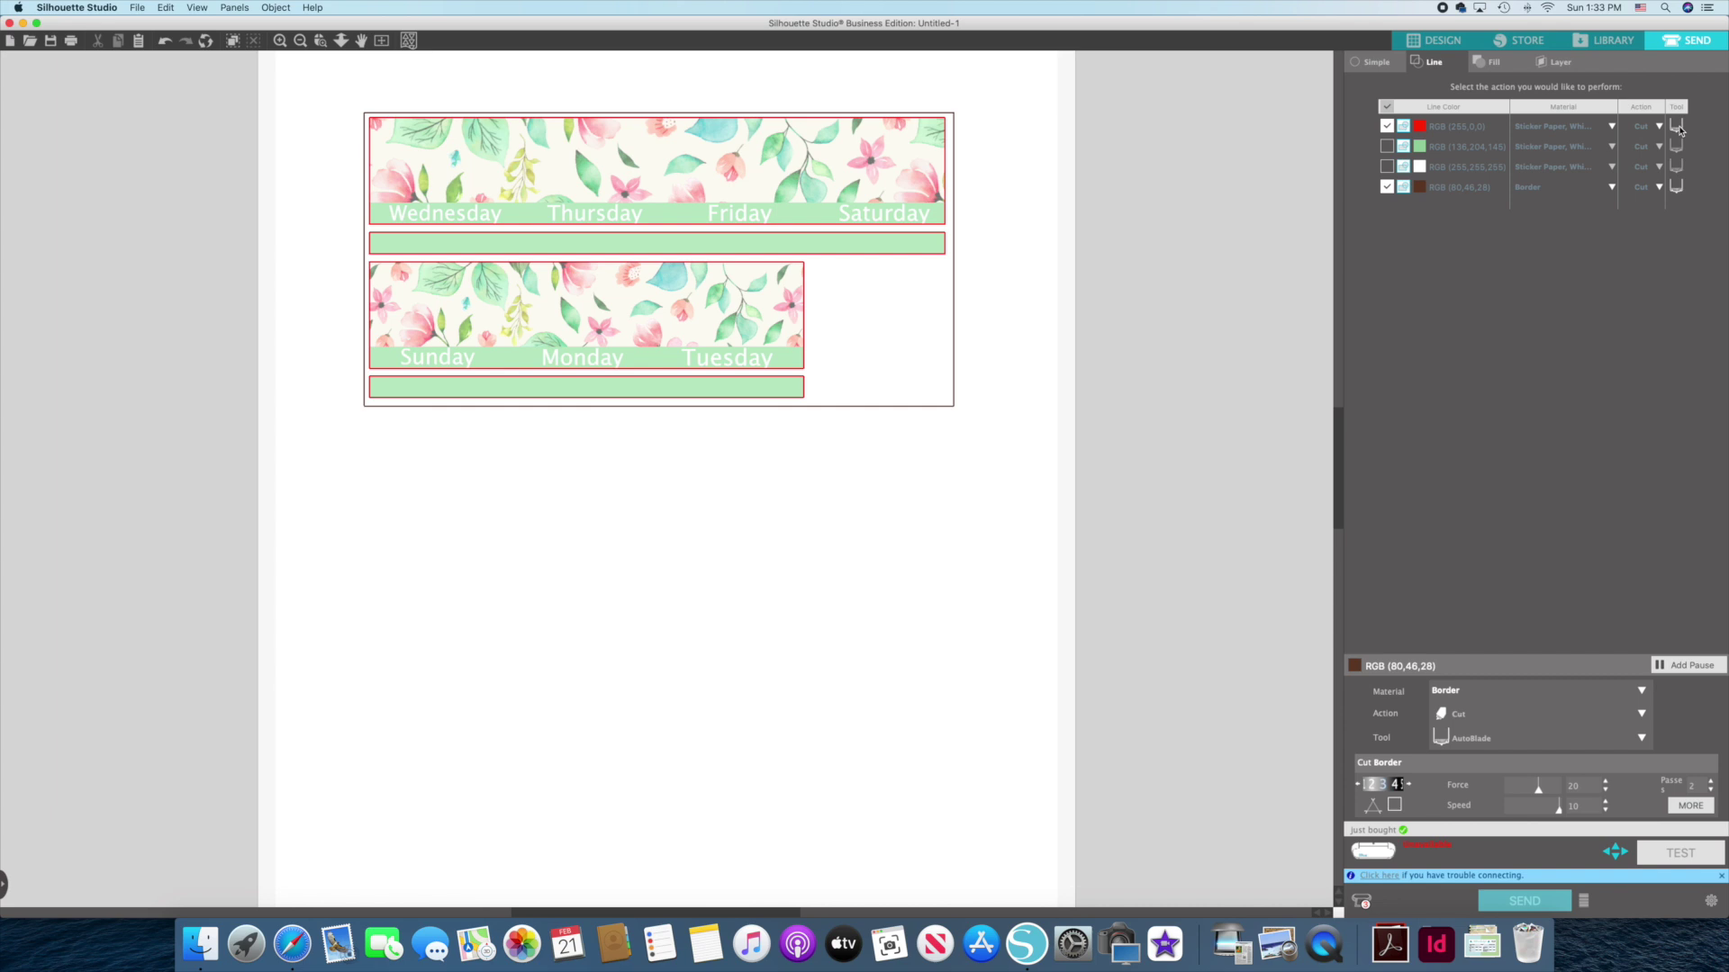
Change the cutting tool to Ratchet Blade for both the red and brown line colors.
left_click(1676, 127)
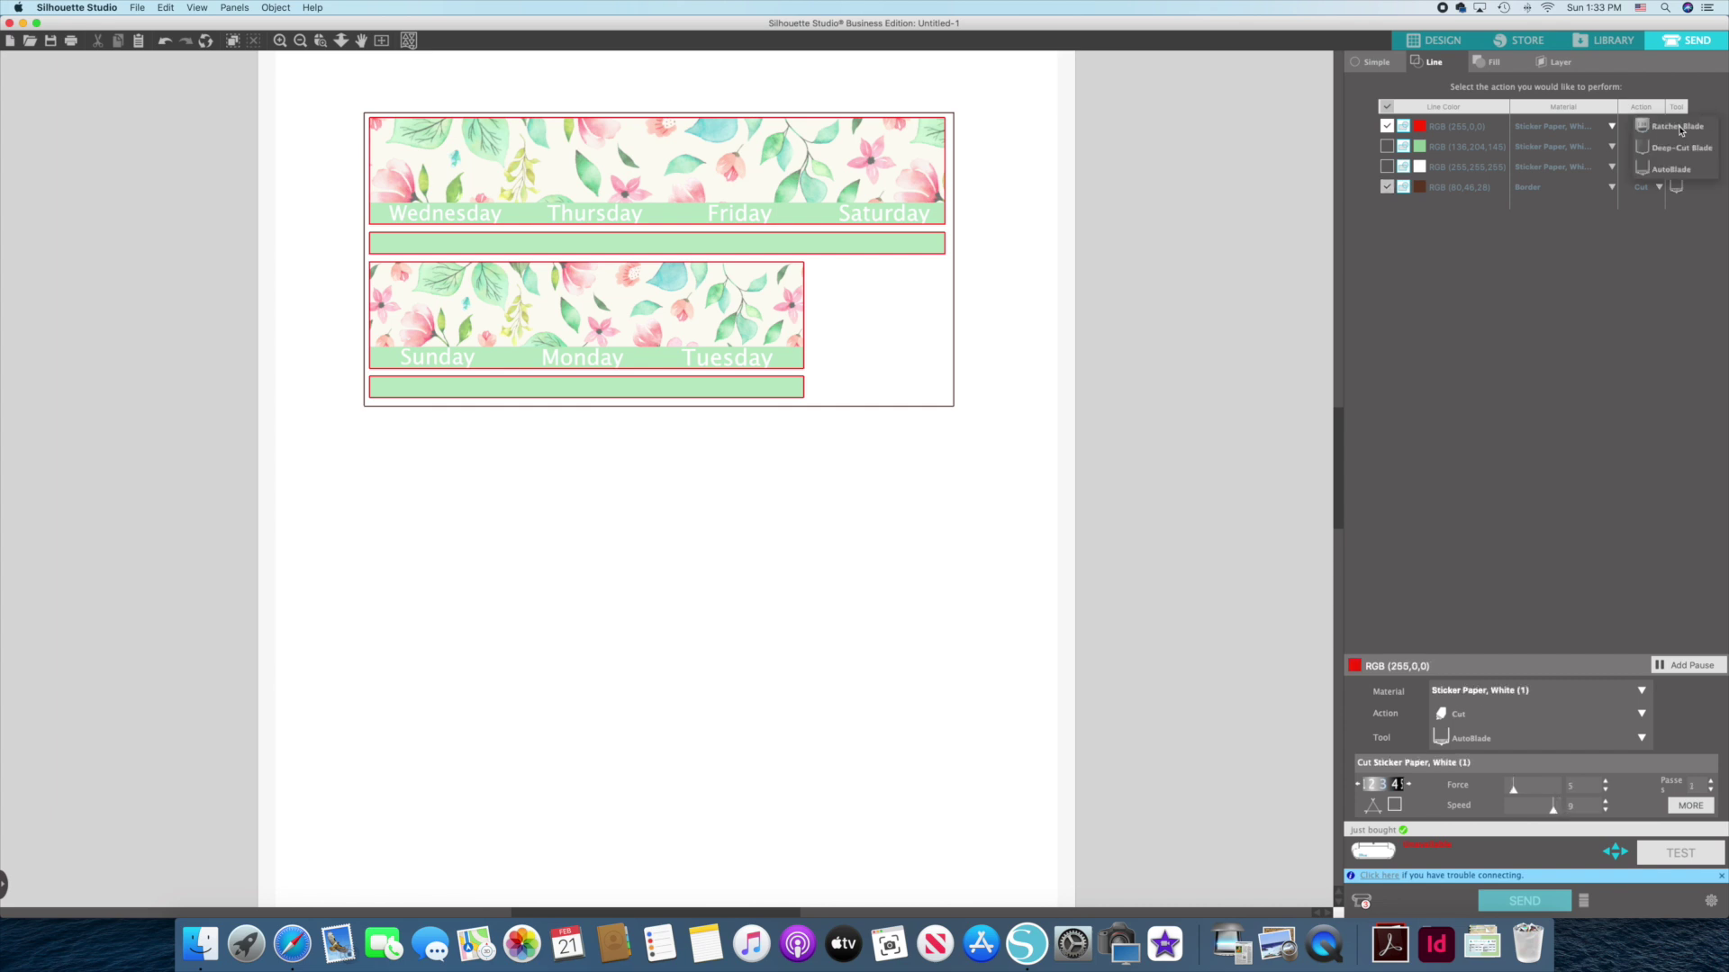
left_click(1680, 130)
left_click(1676, 187)
left_click(1676, 187)
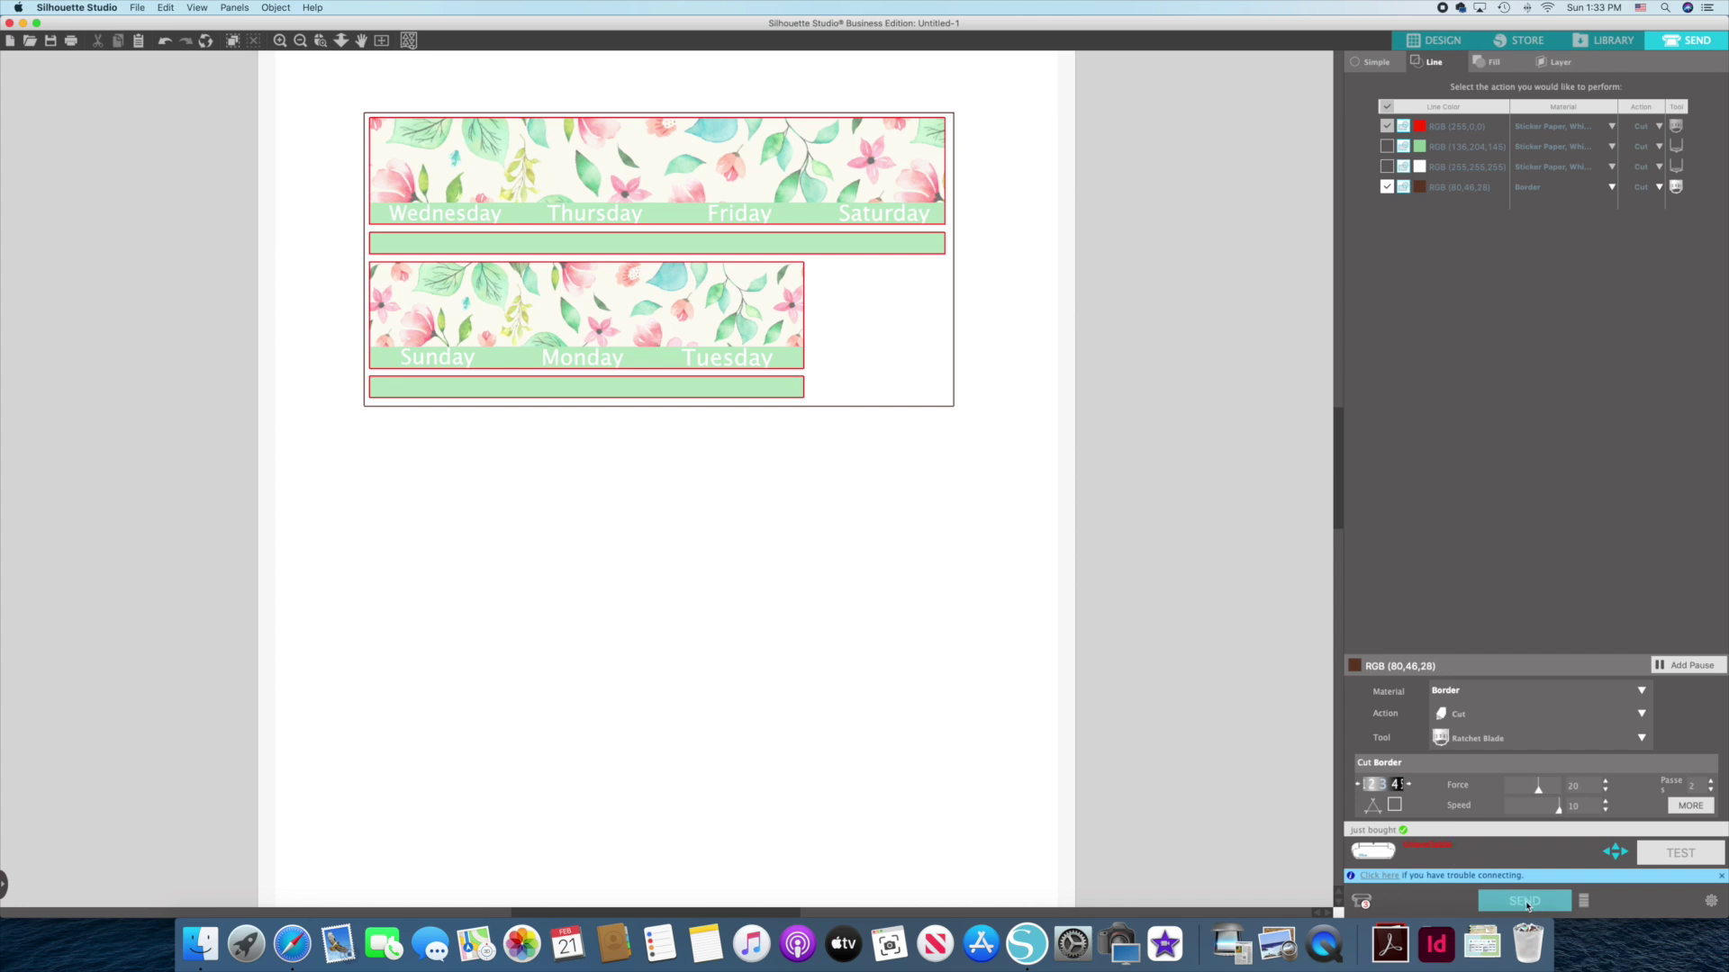
Return to the design page and add the text "March" in Lucida Grande.
left_click(1432, 40)
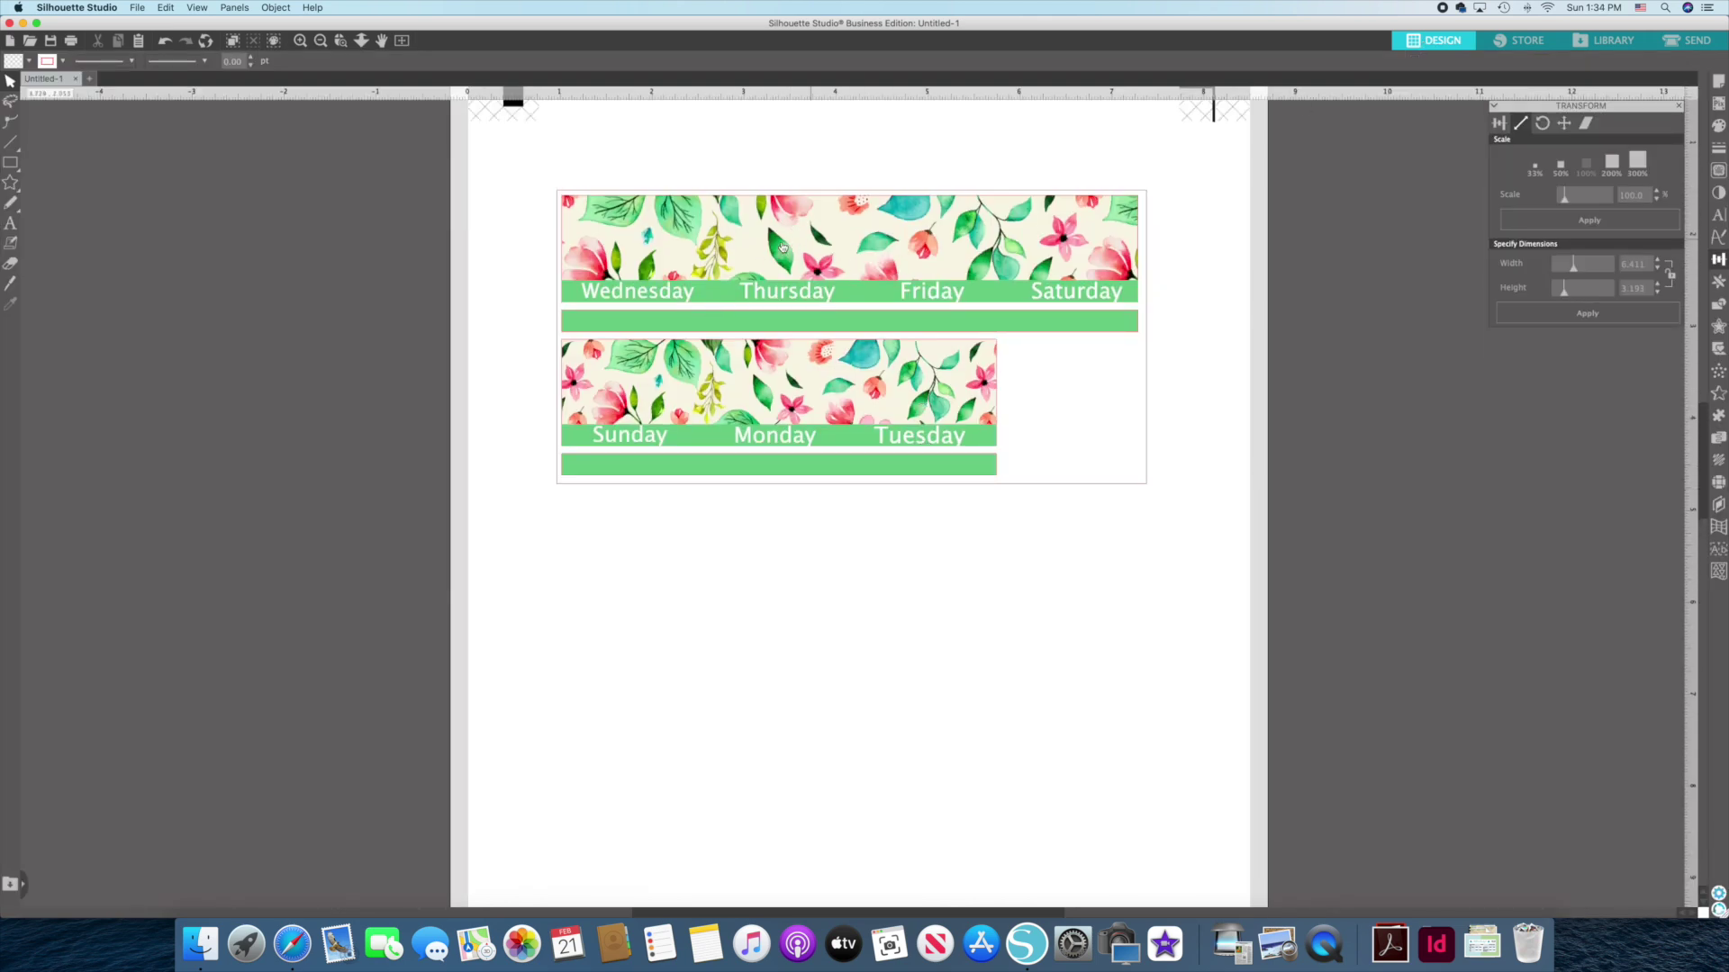
left_click(10, 224)
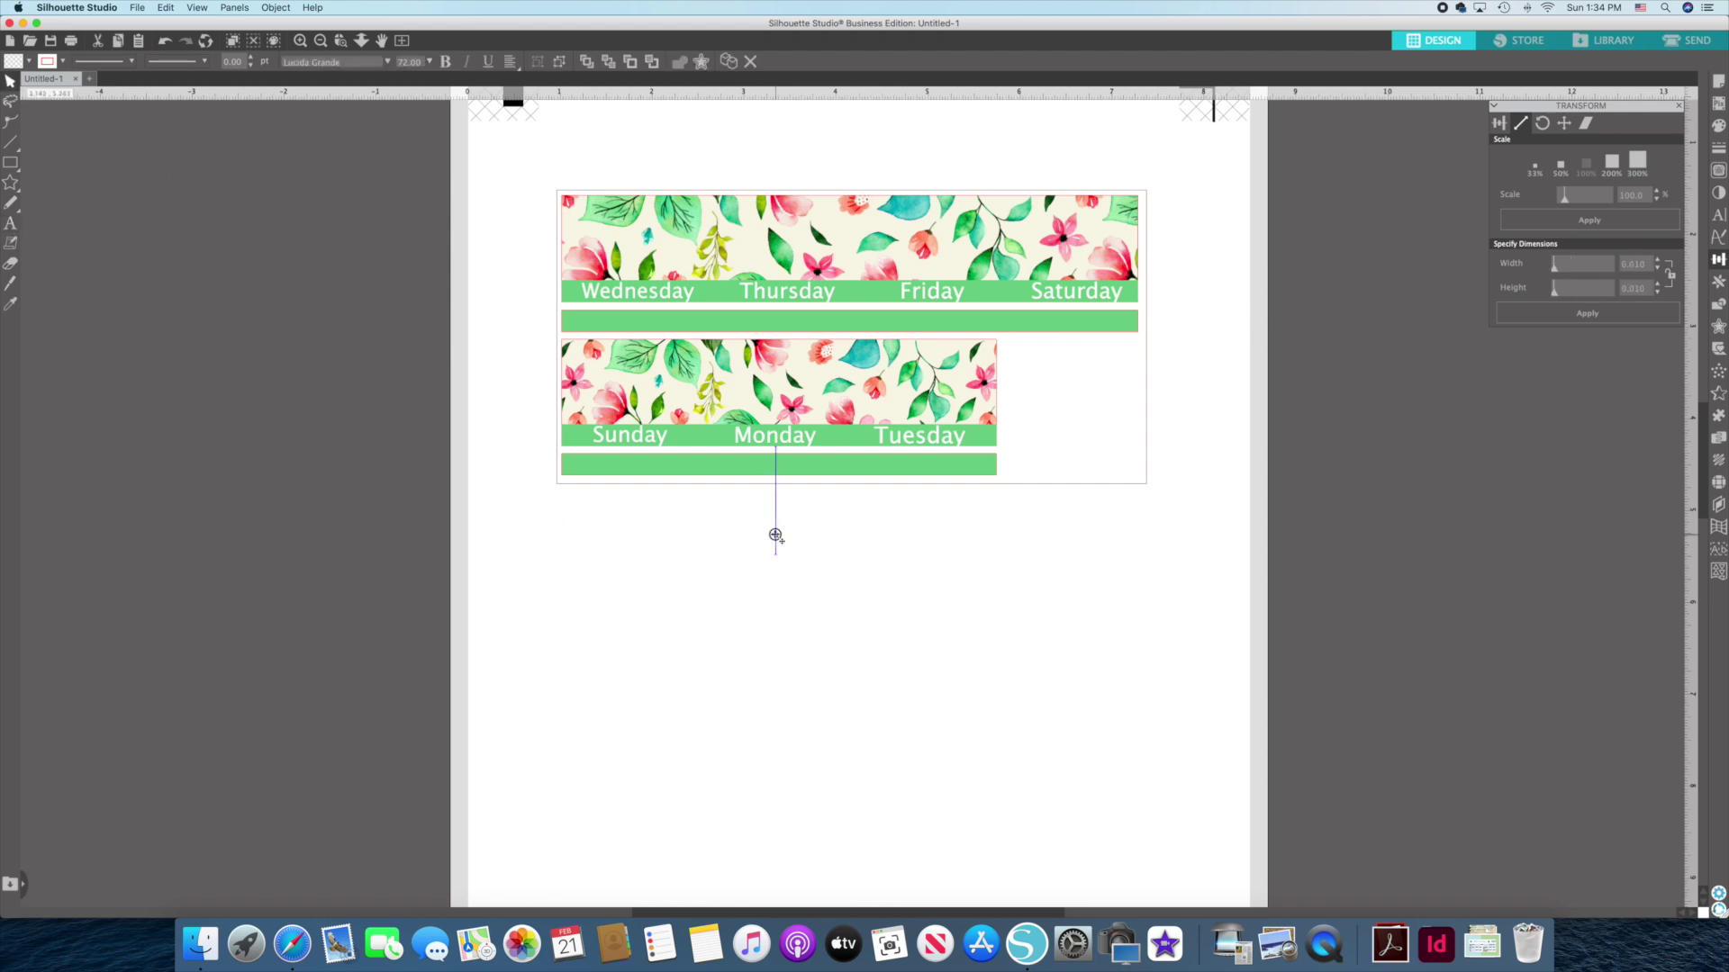
type("March")
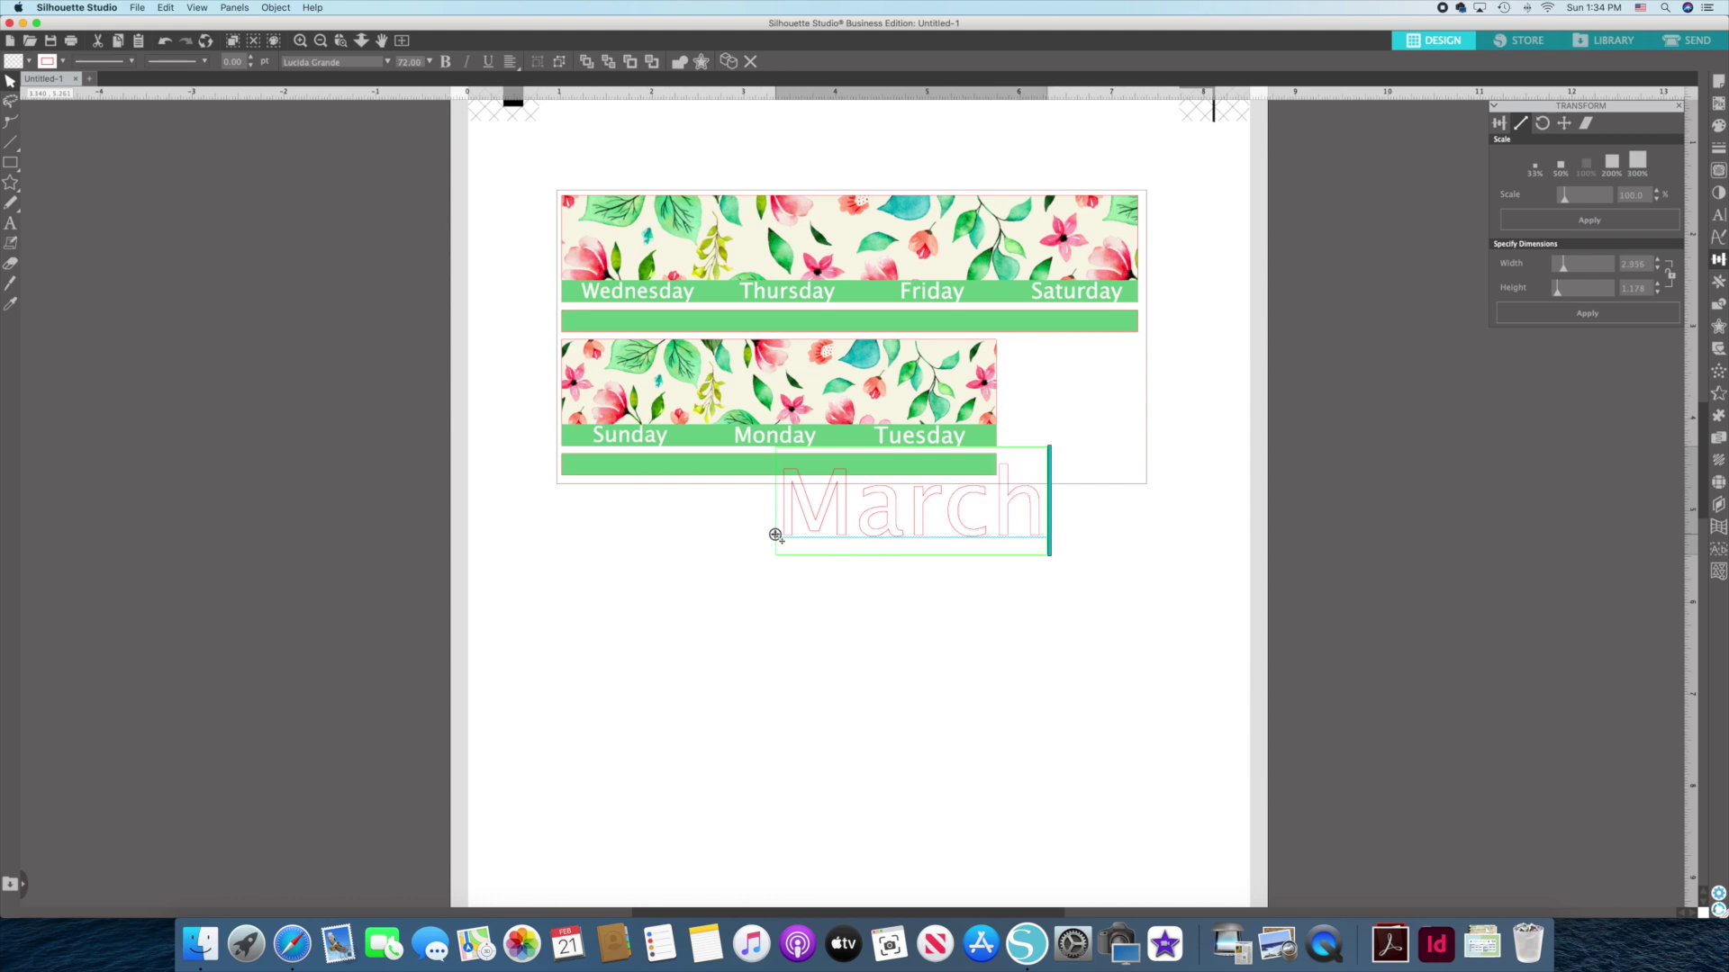
Give the "March" text the banners' green as fill and line color, and move it into the blank area below the frame.
left_click_drag(791, 510, 1040, 527)
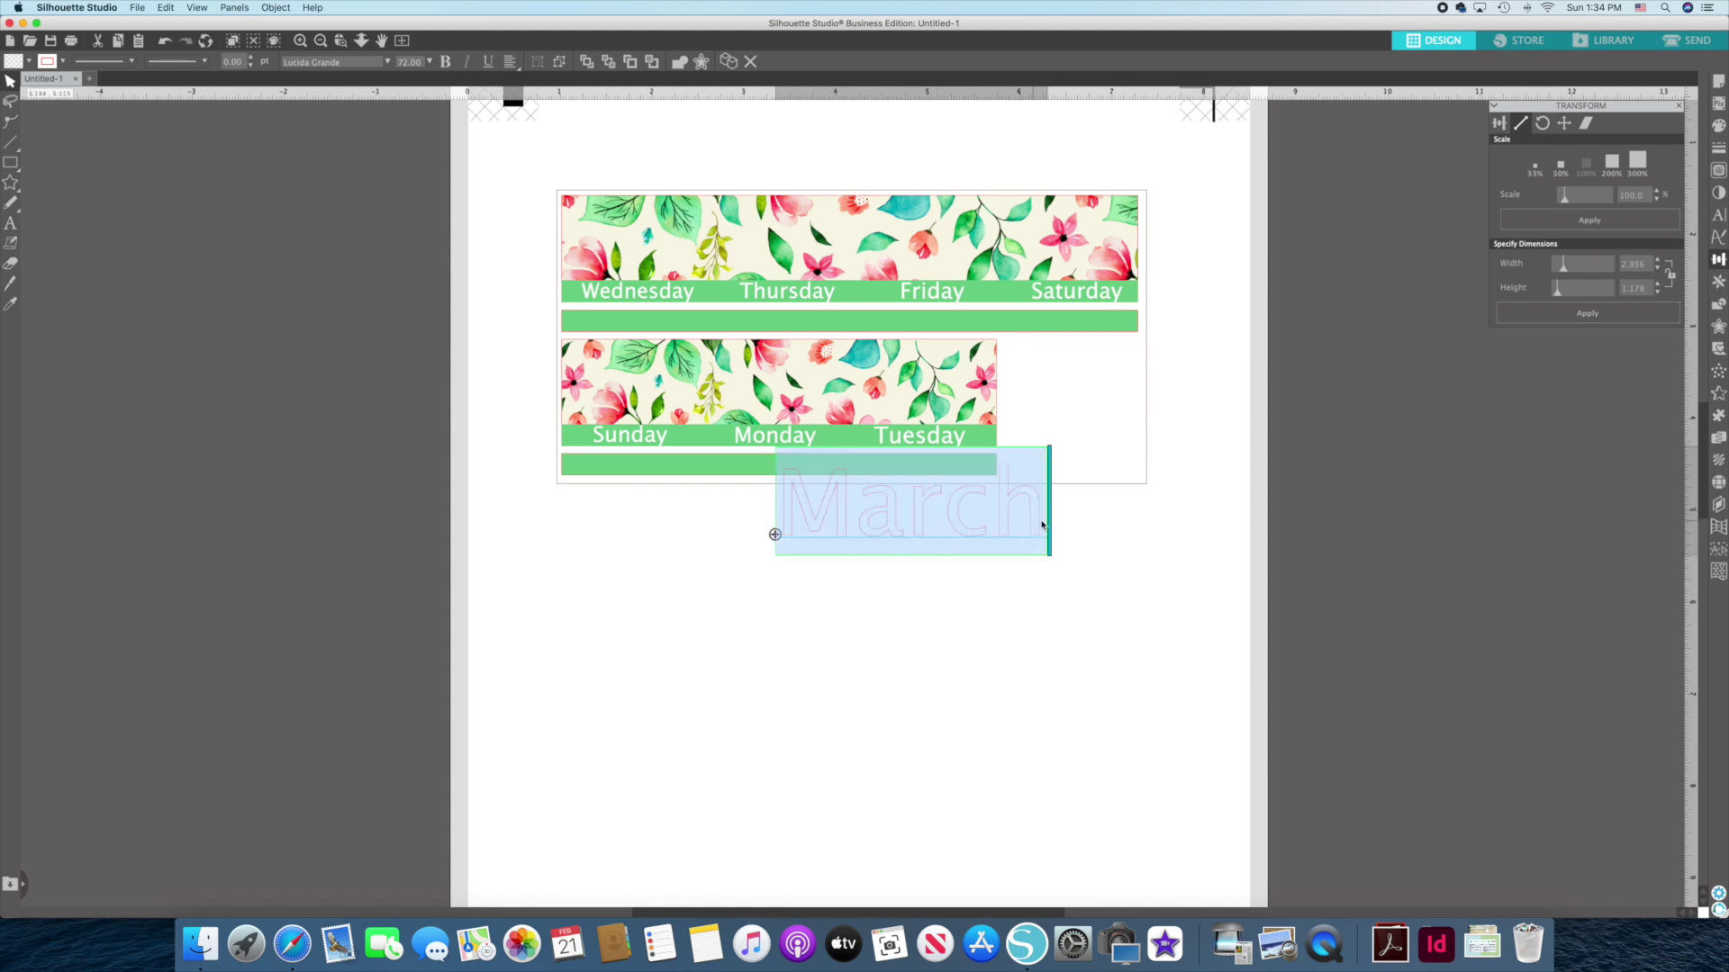
left_click(28, 61)
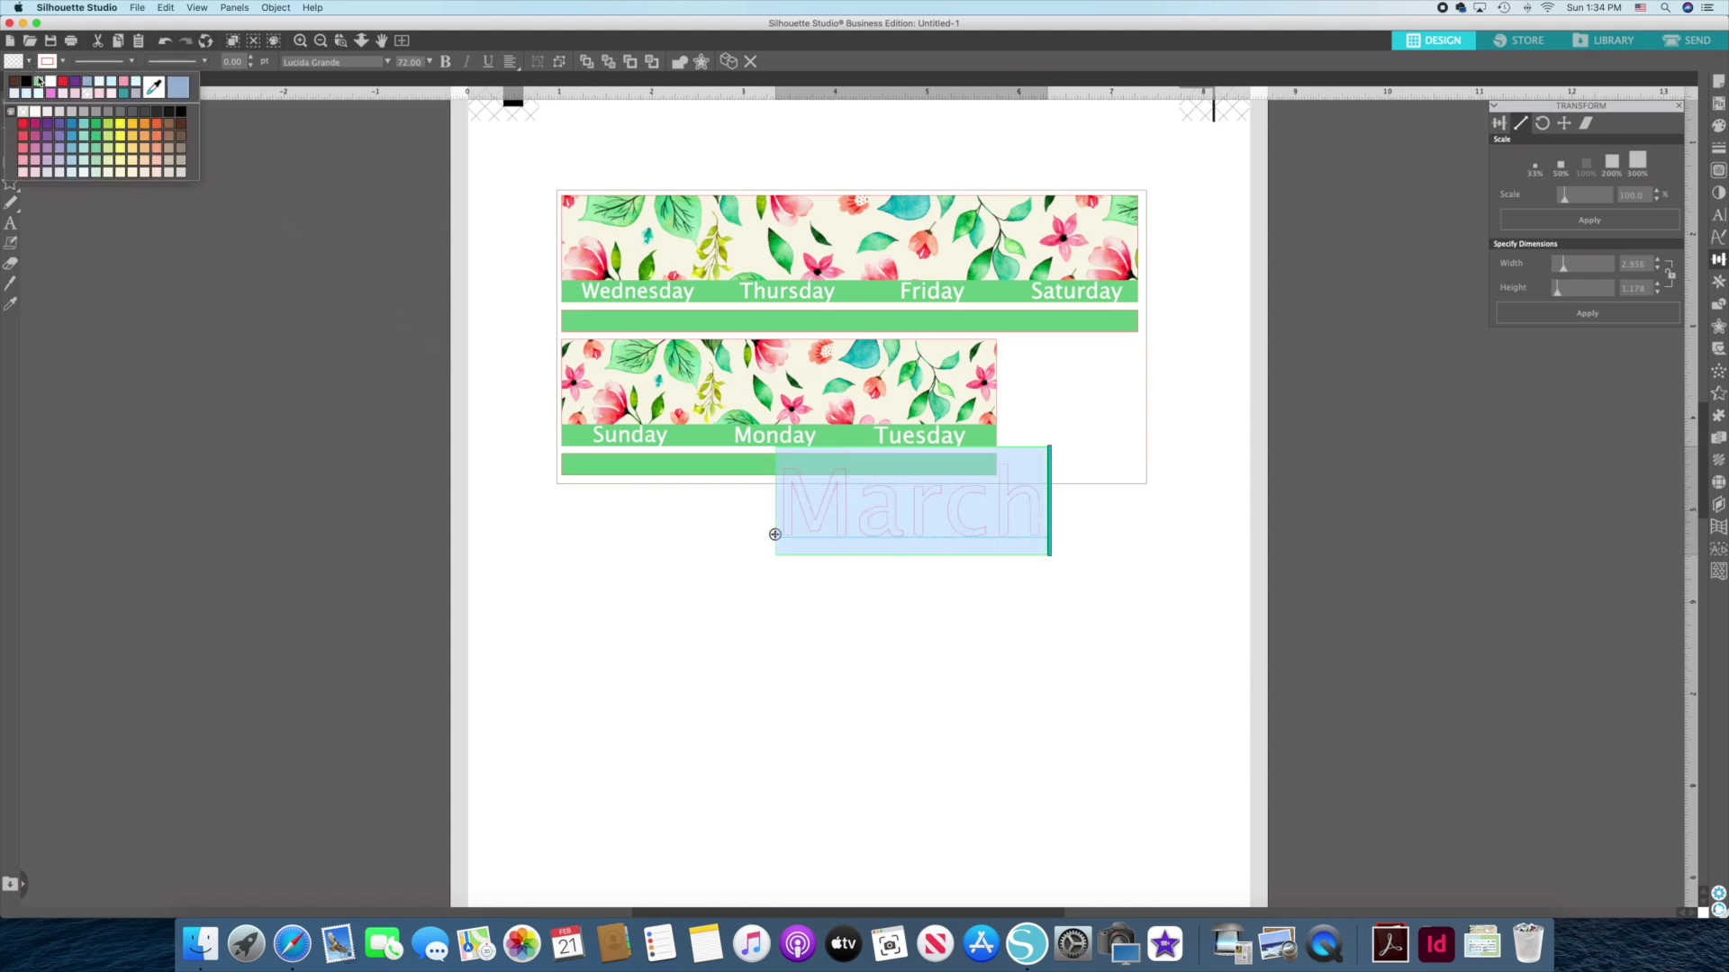
left_click(48, 80)
left_click(27, 61)
left_click(48, 80)
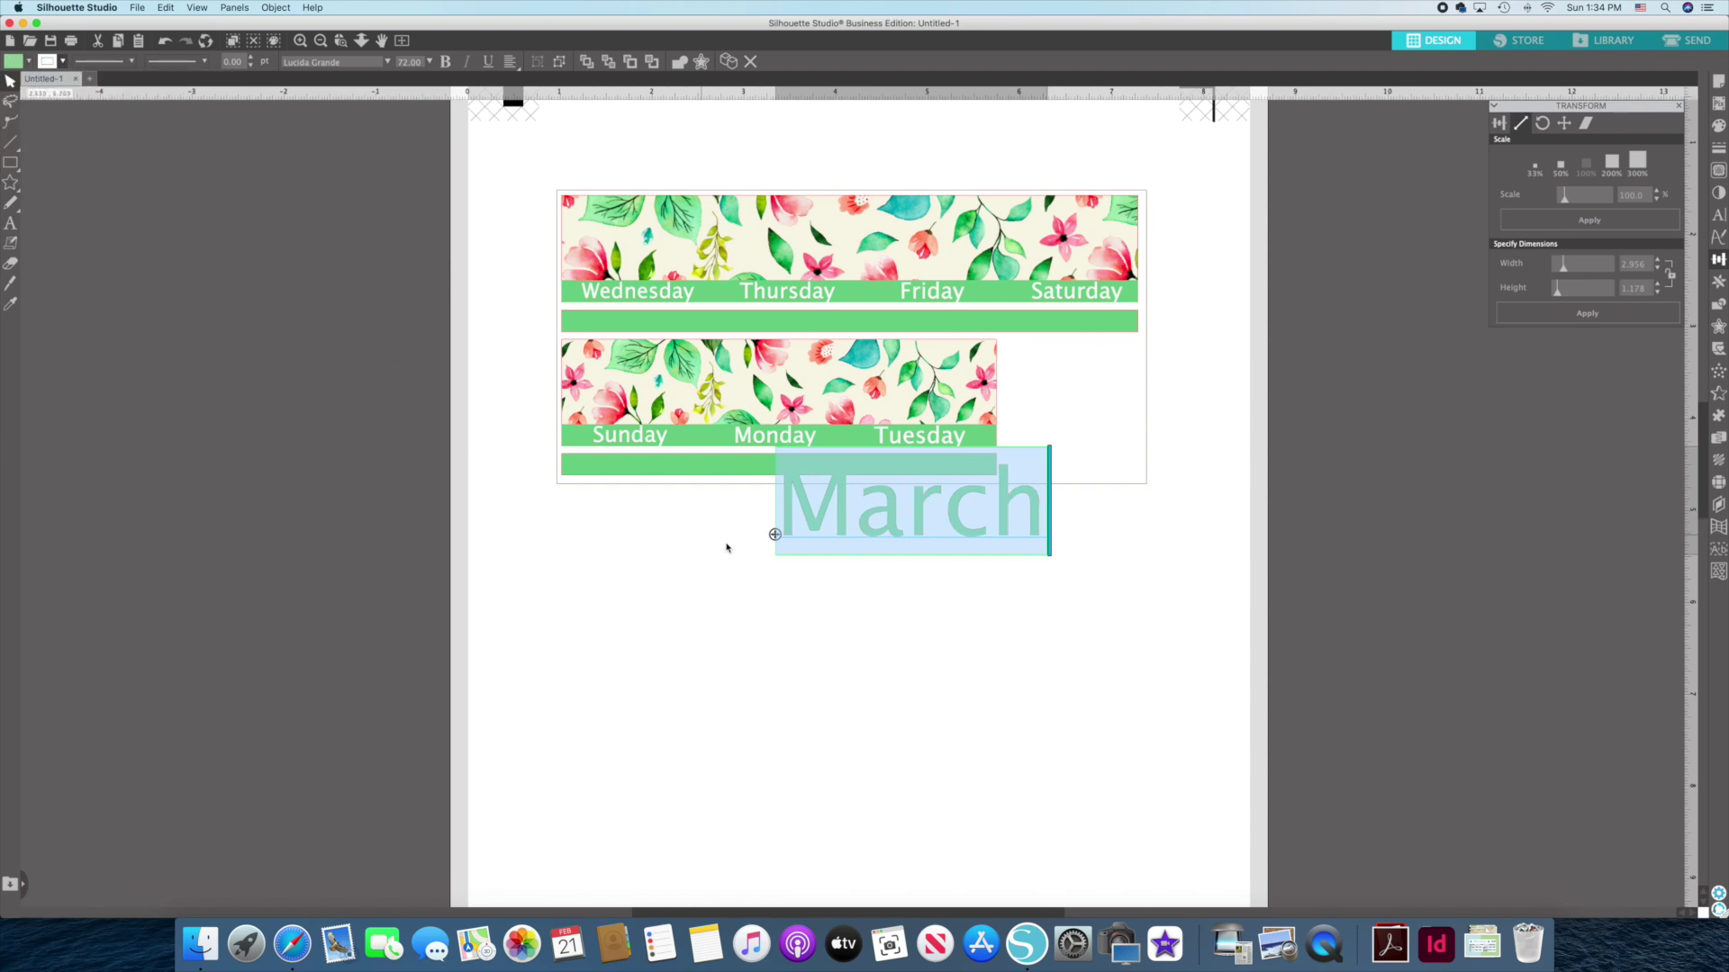
left_click(707, 543)
left_click_drag(844, 530, 780, 596)
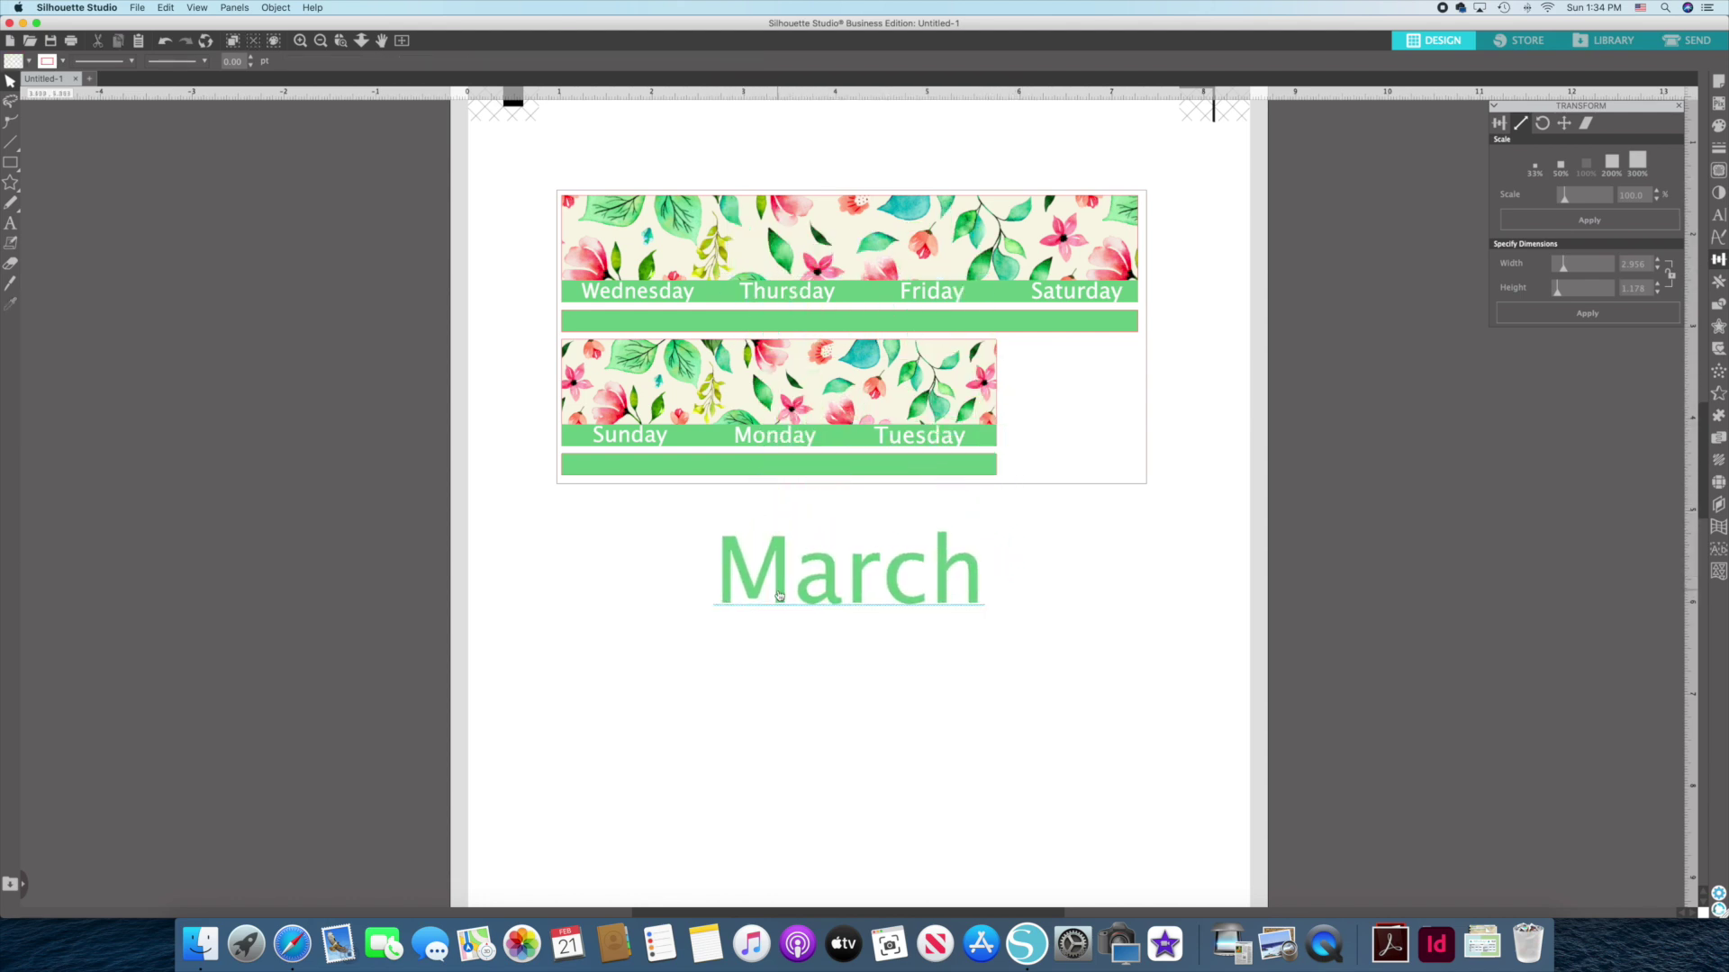
Add a 0.125 in offset outline with rounded corners around the "March" text.
left_click(1719, 327)
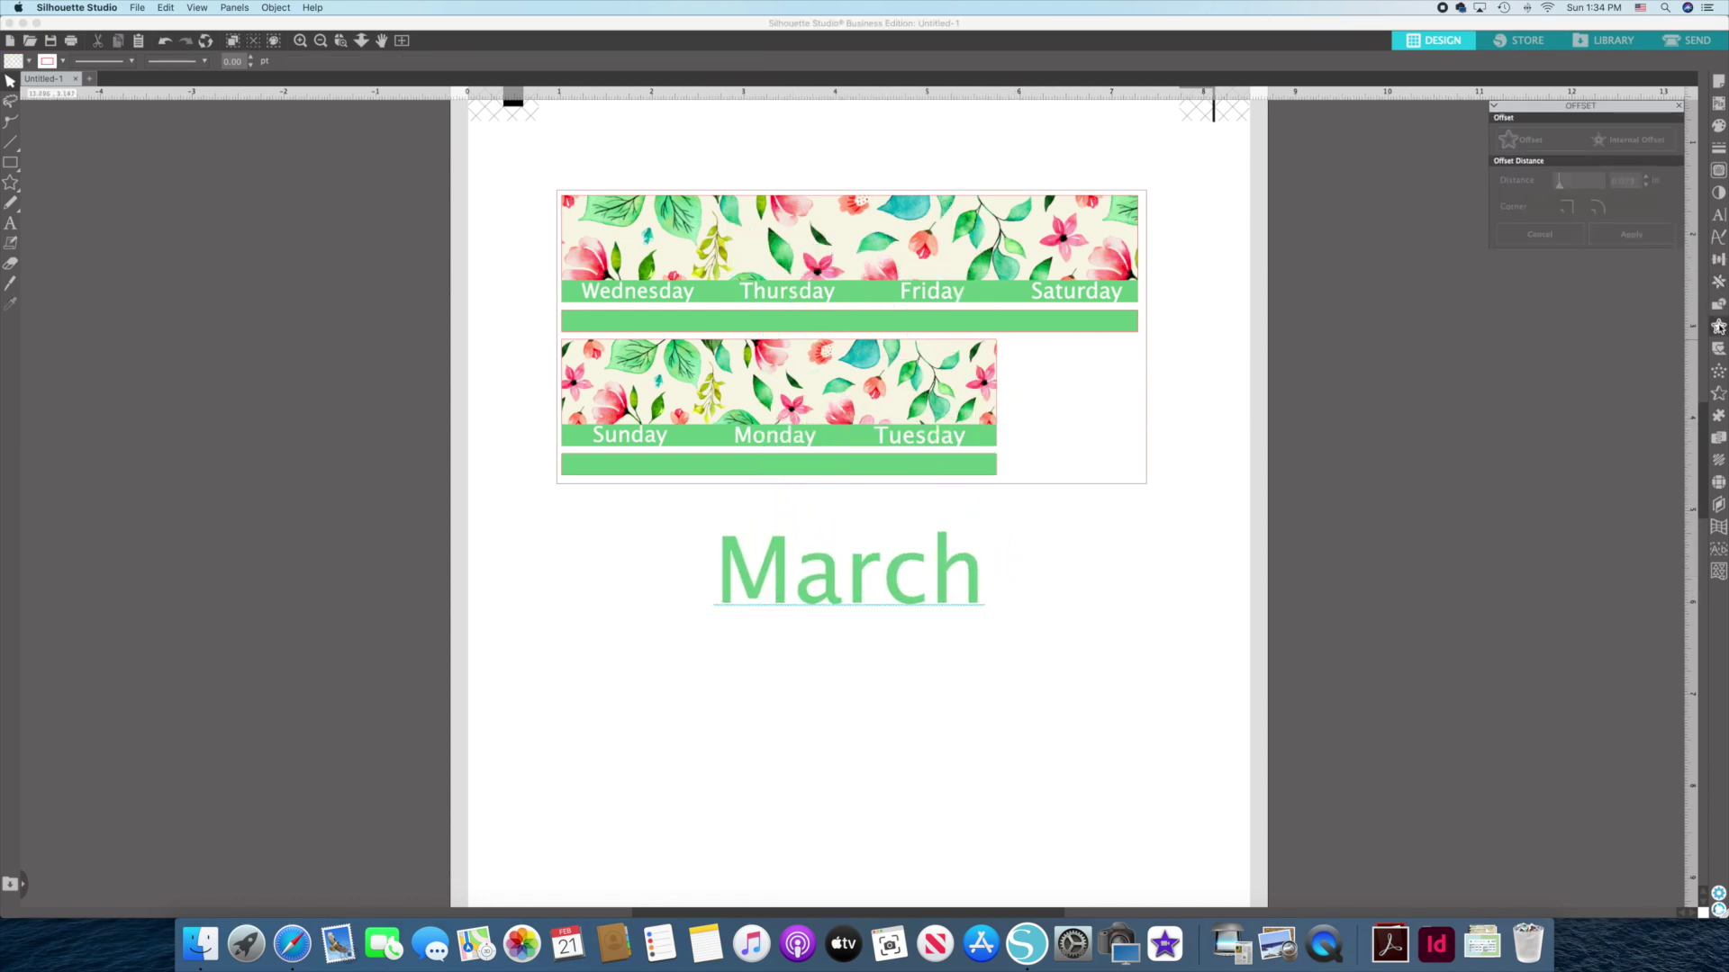
left_click(1531, 144)
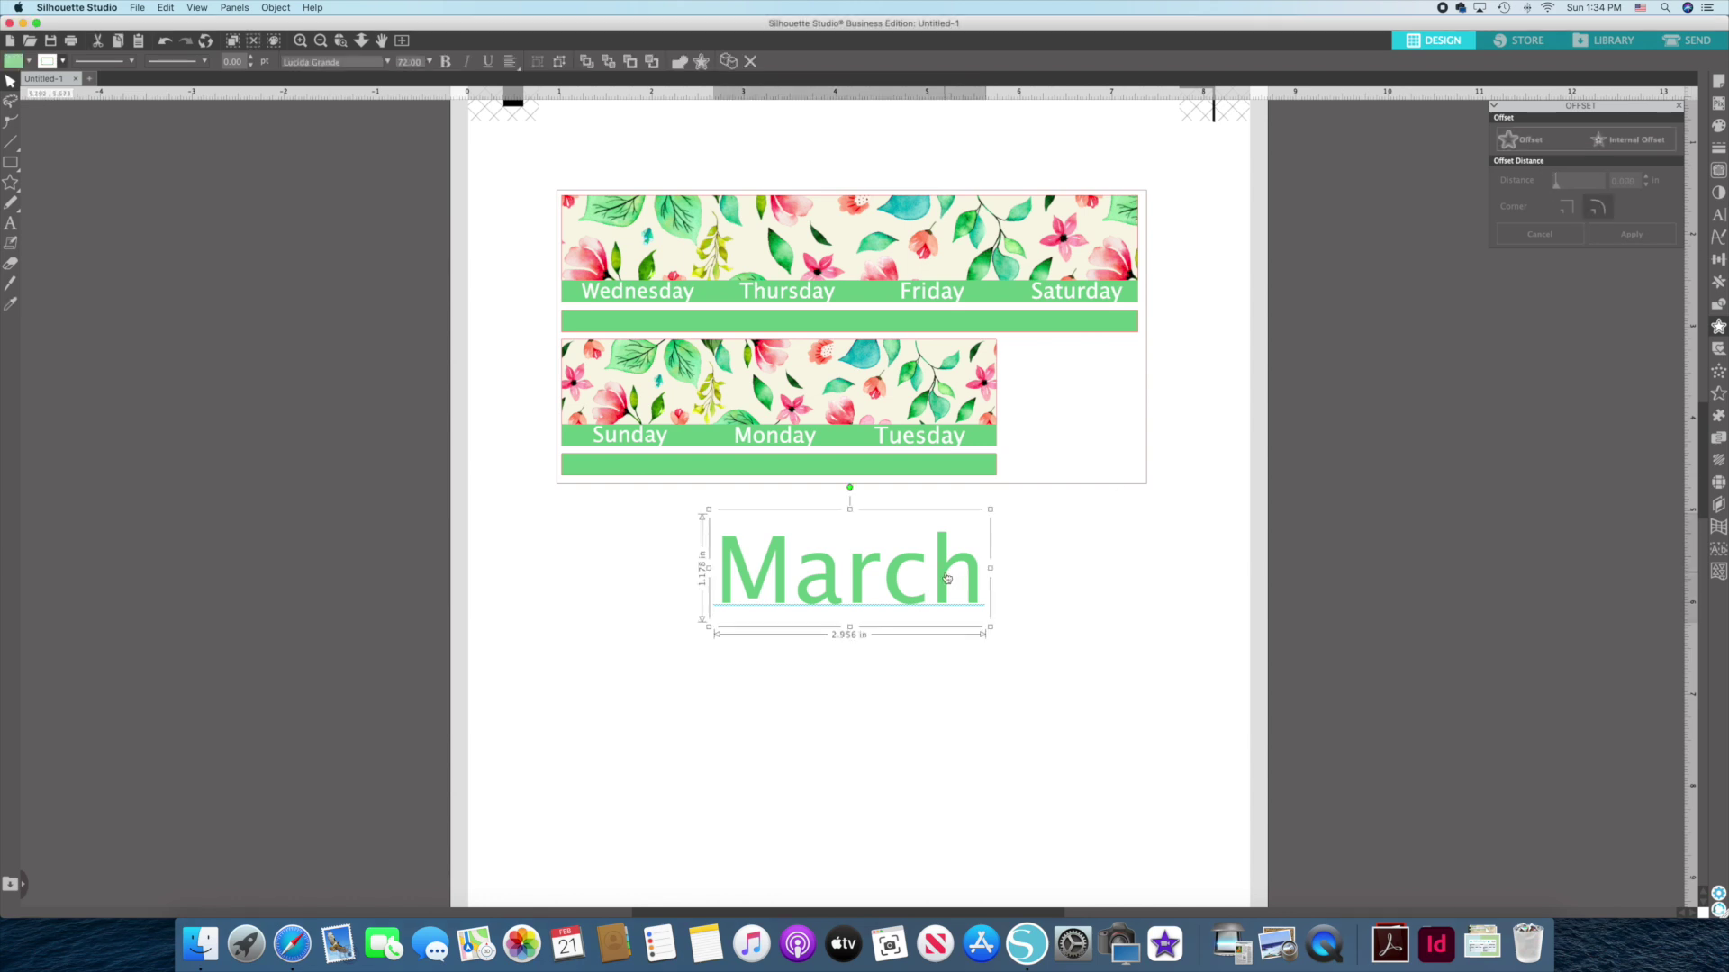
left_click(1531, 142)
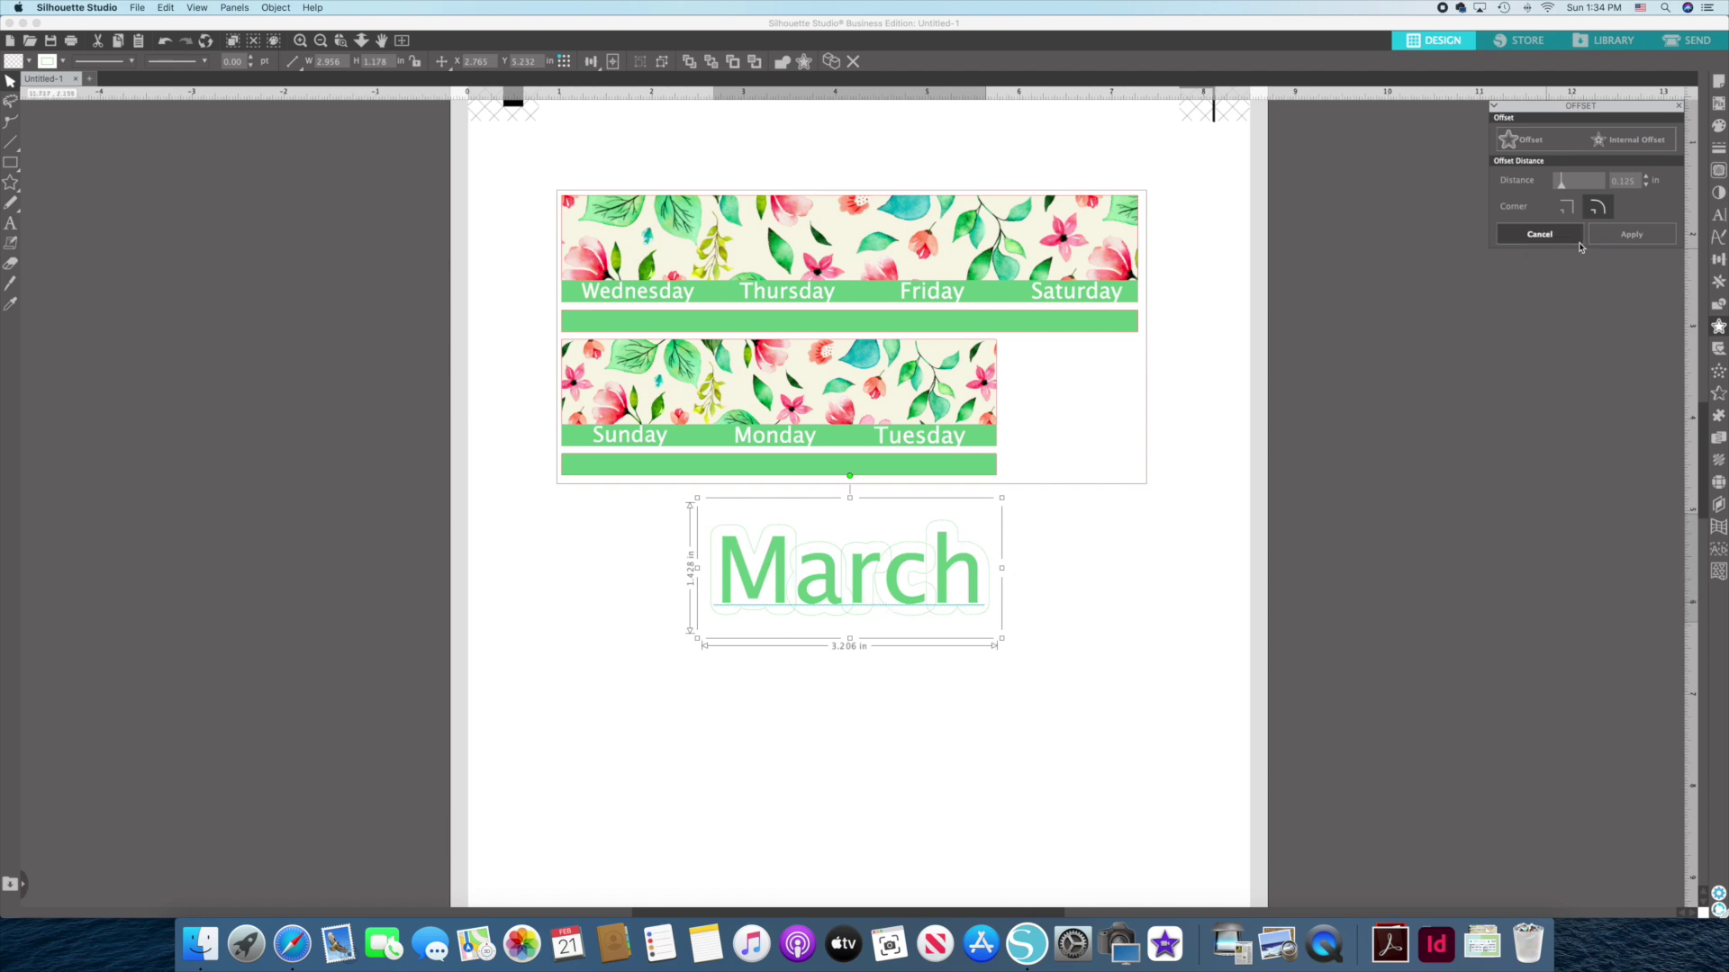
left_click(1530, 141)
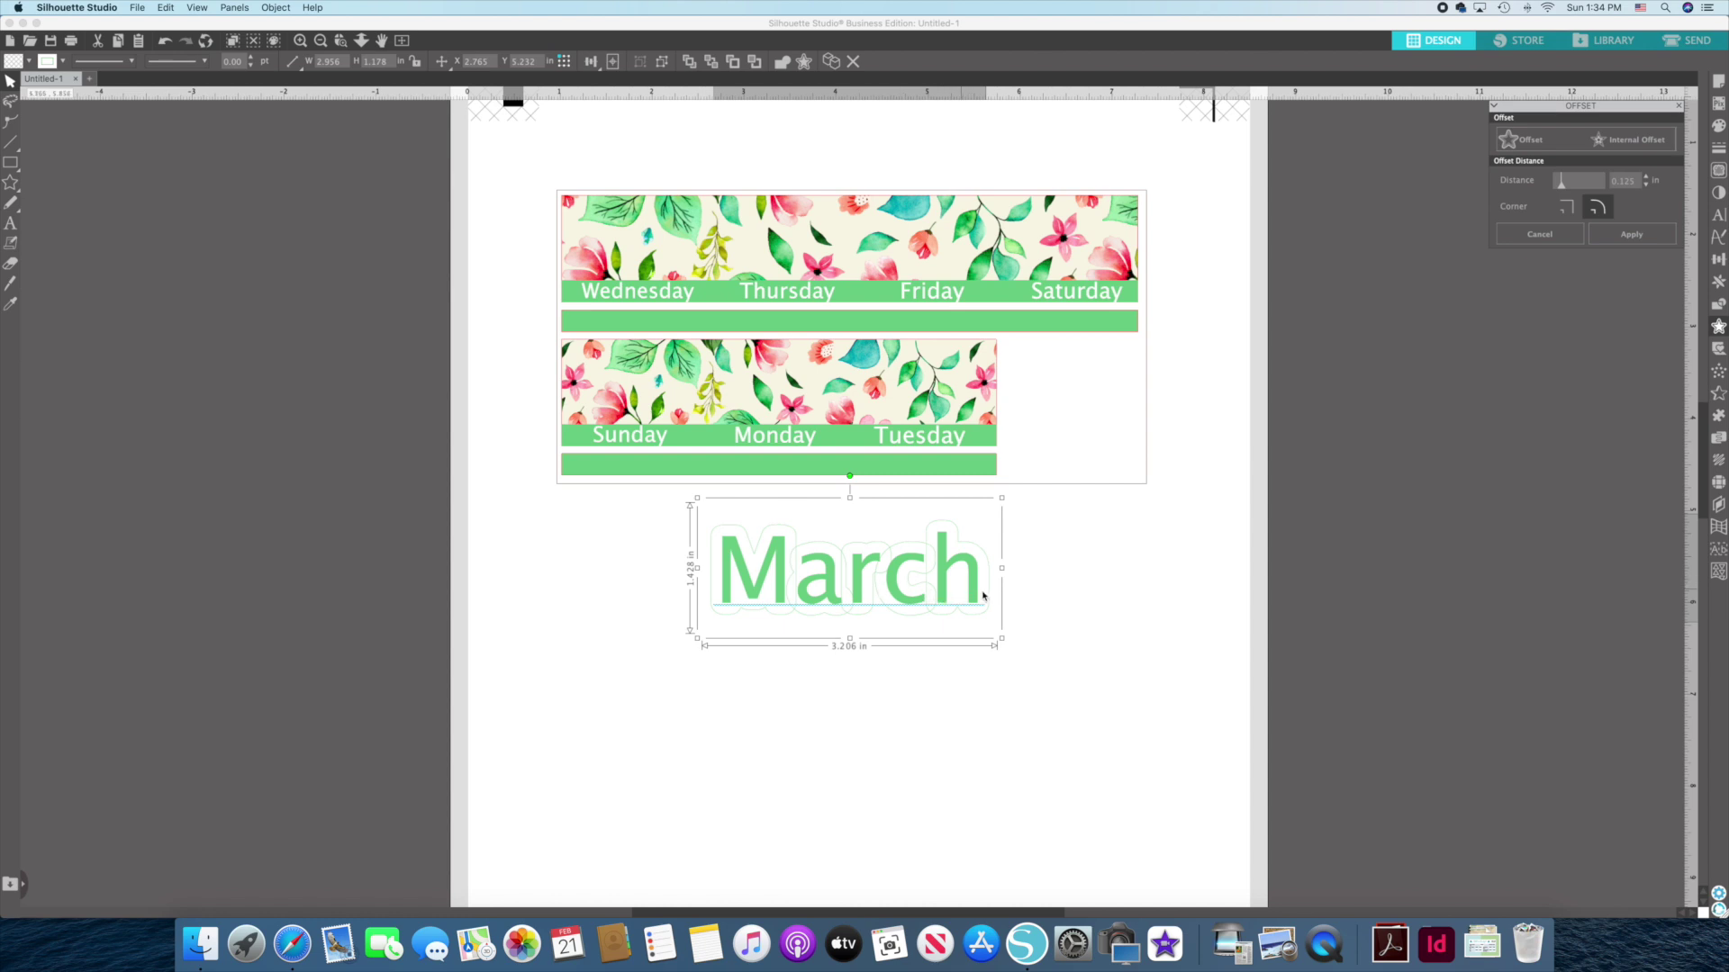
left_click(1630, 233)
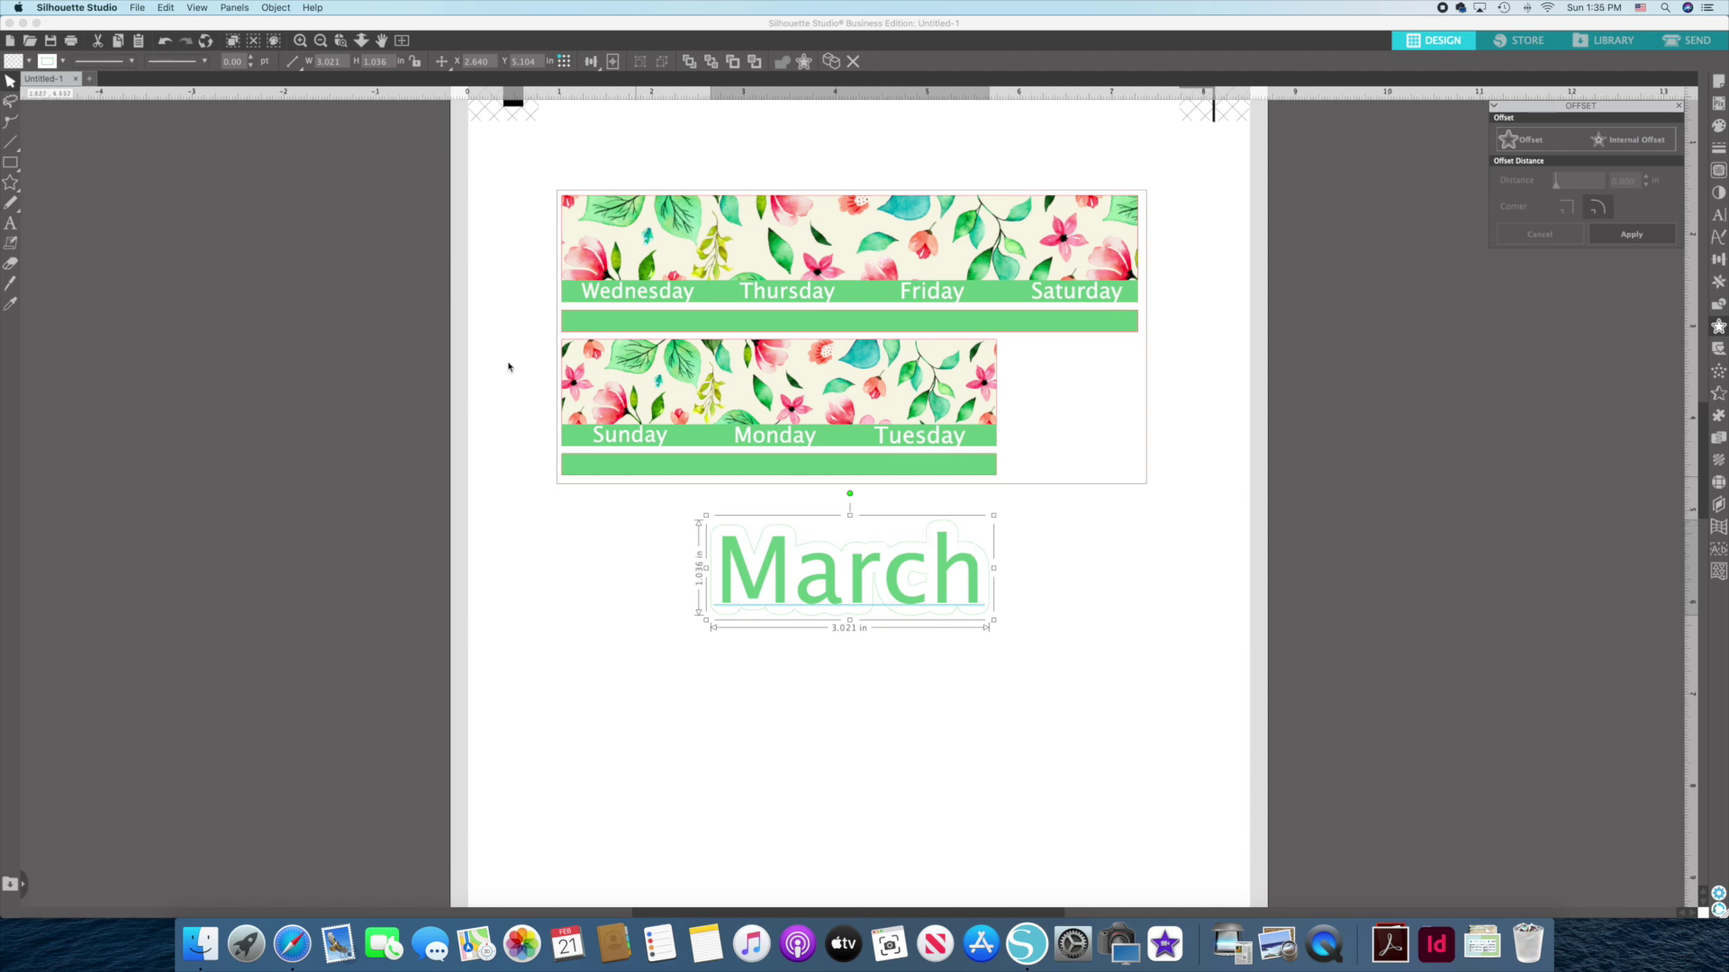
Give the offset outline a white fill and white line, and group it with the "March" text.
left_click(28, 61)
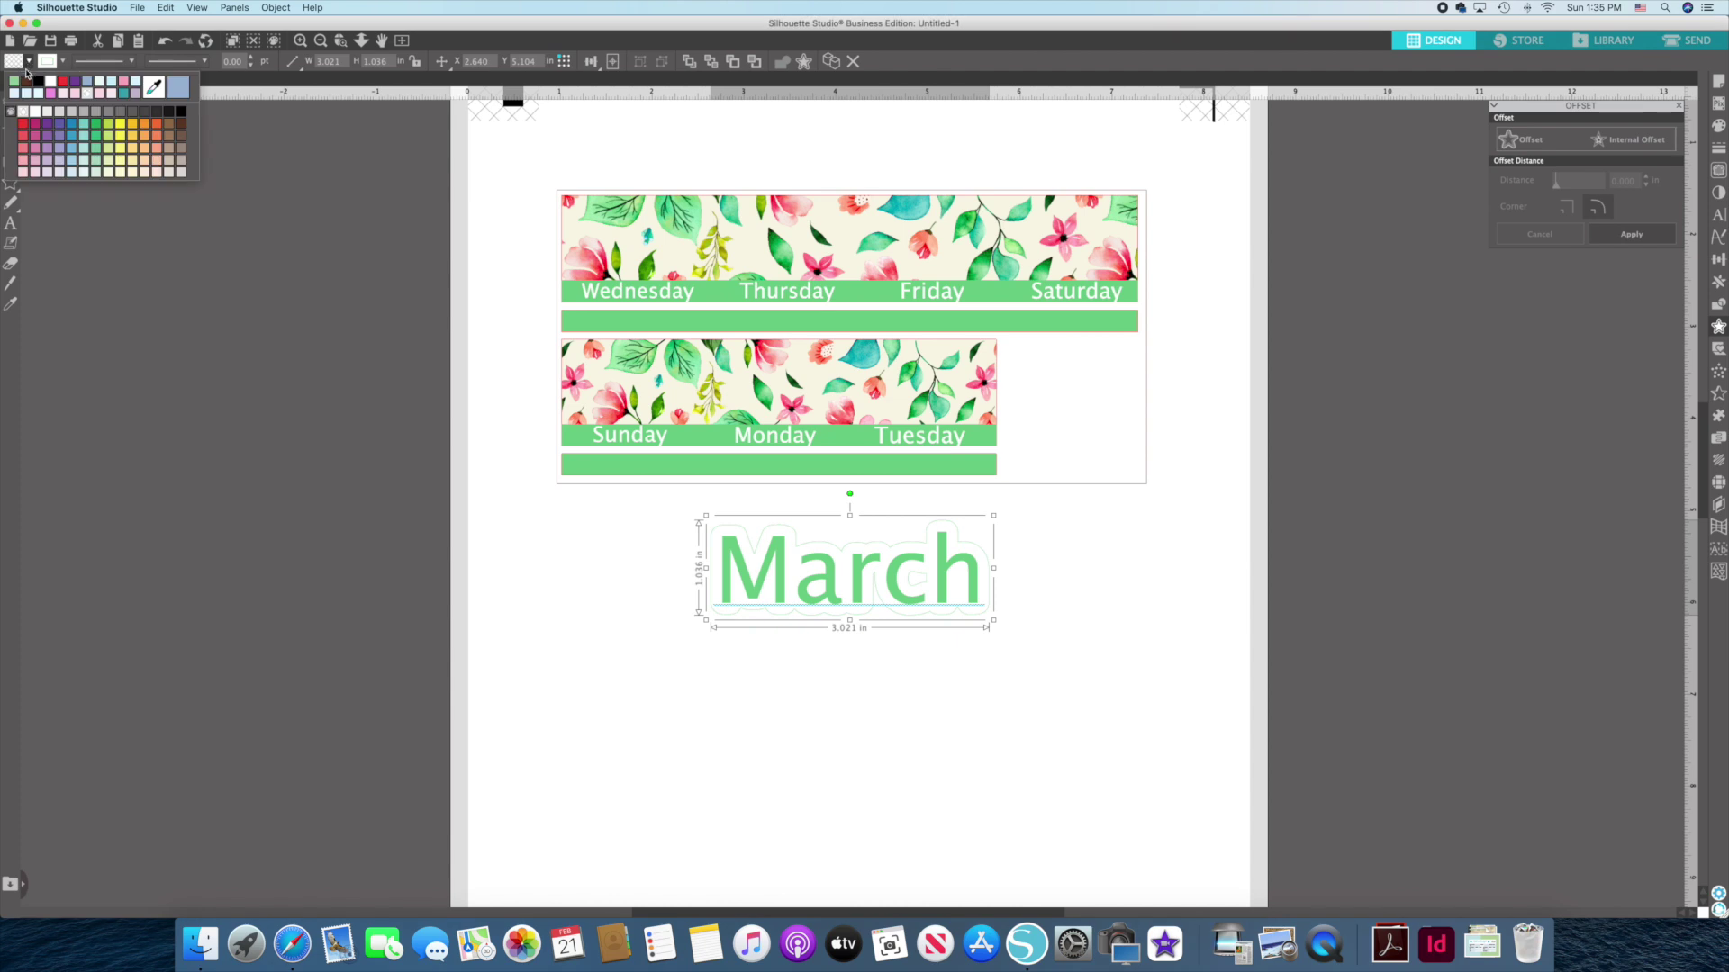
left_click(35, 112)
left_click(62, 61)
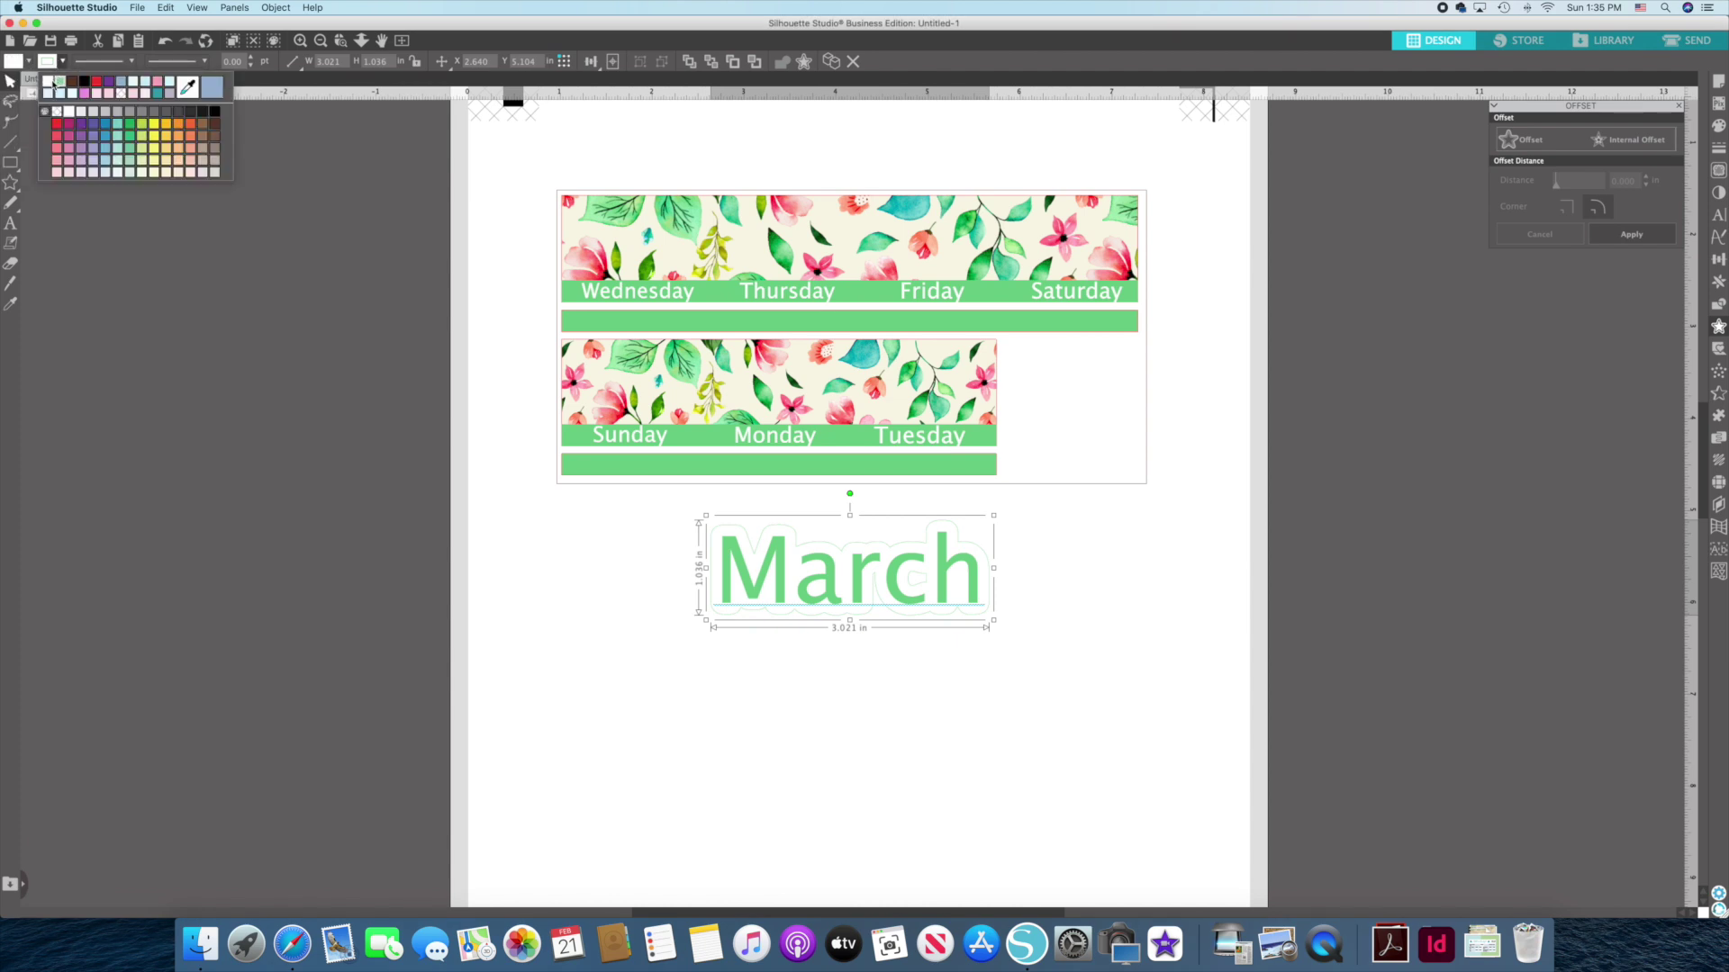
left_click(50, 86)
double_click(770, 581)
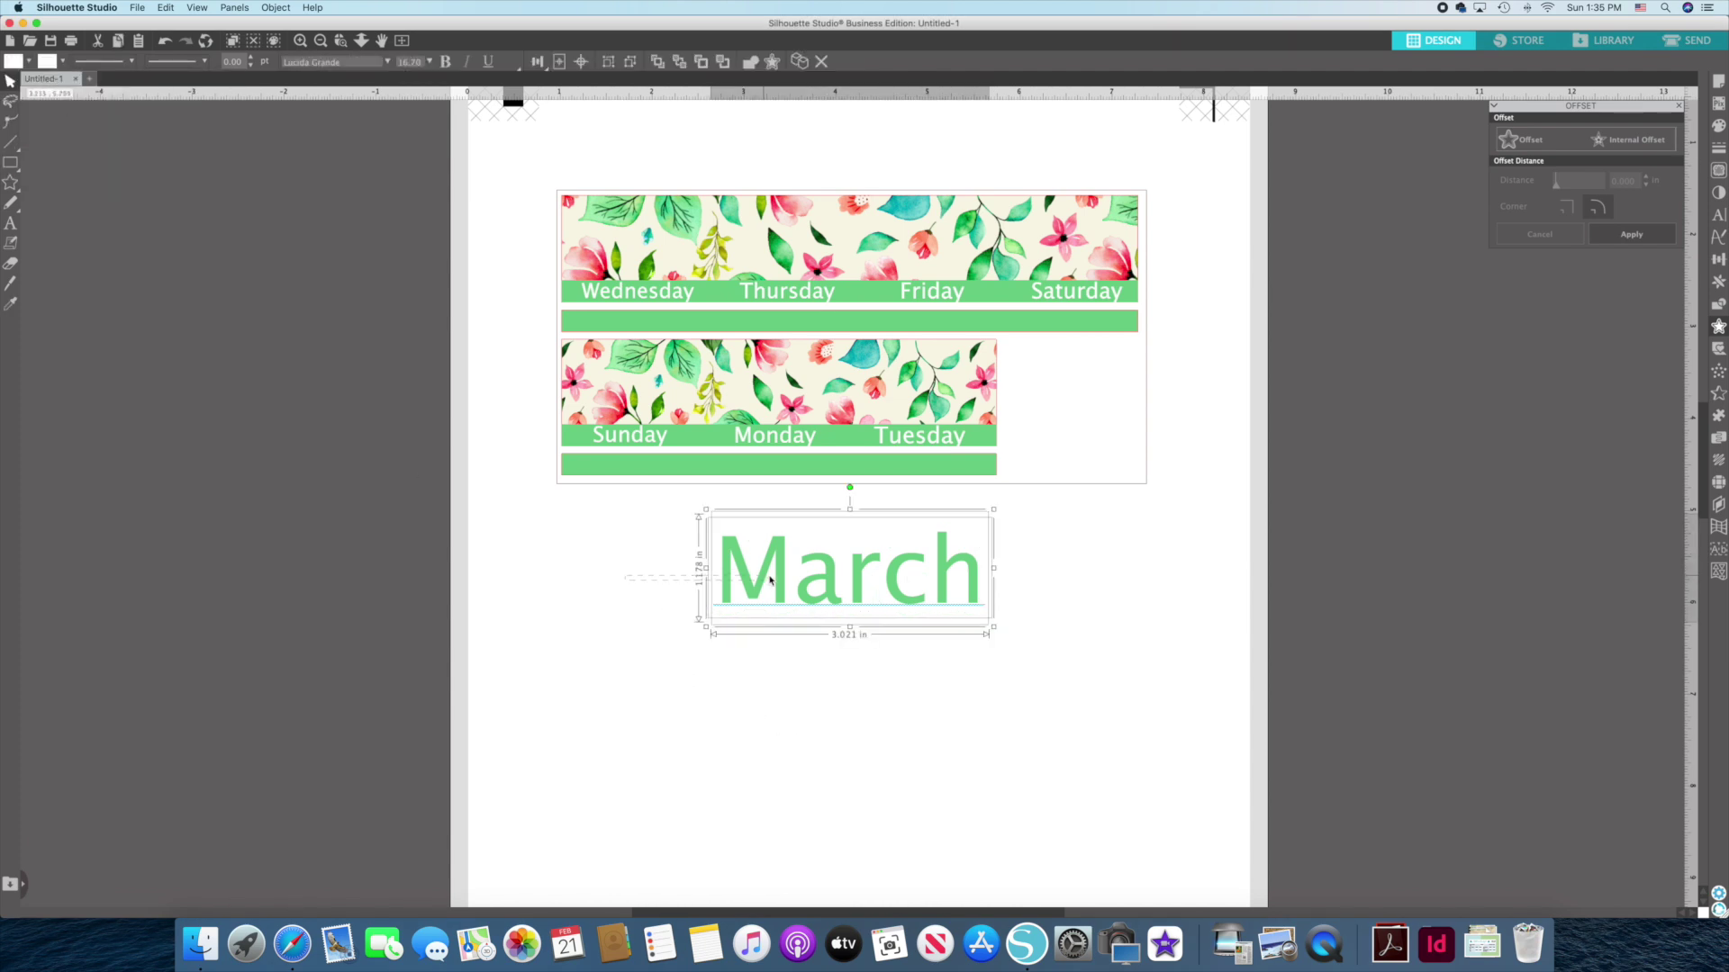
key("Escape")
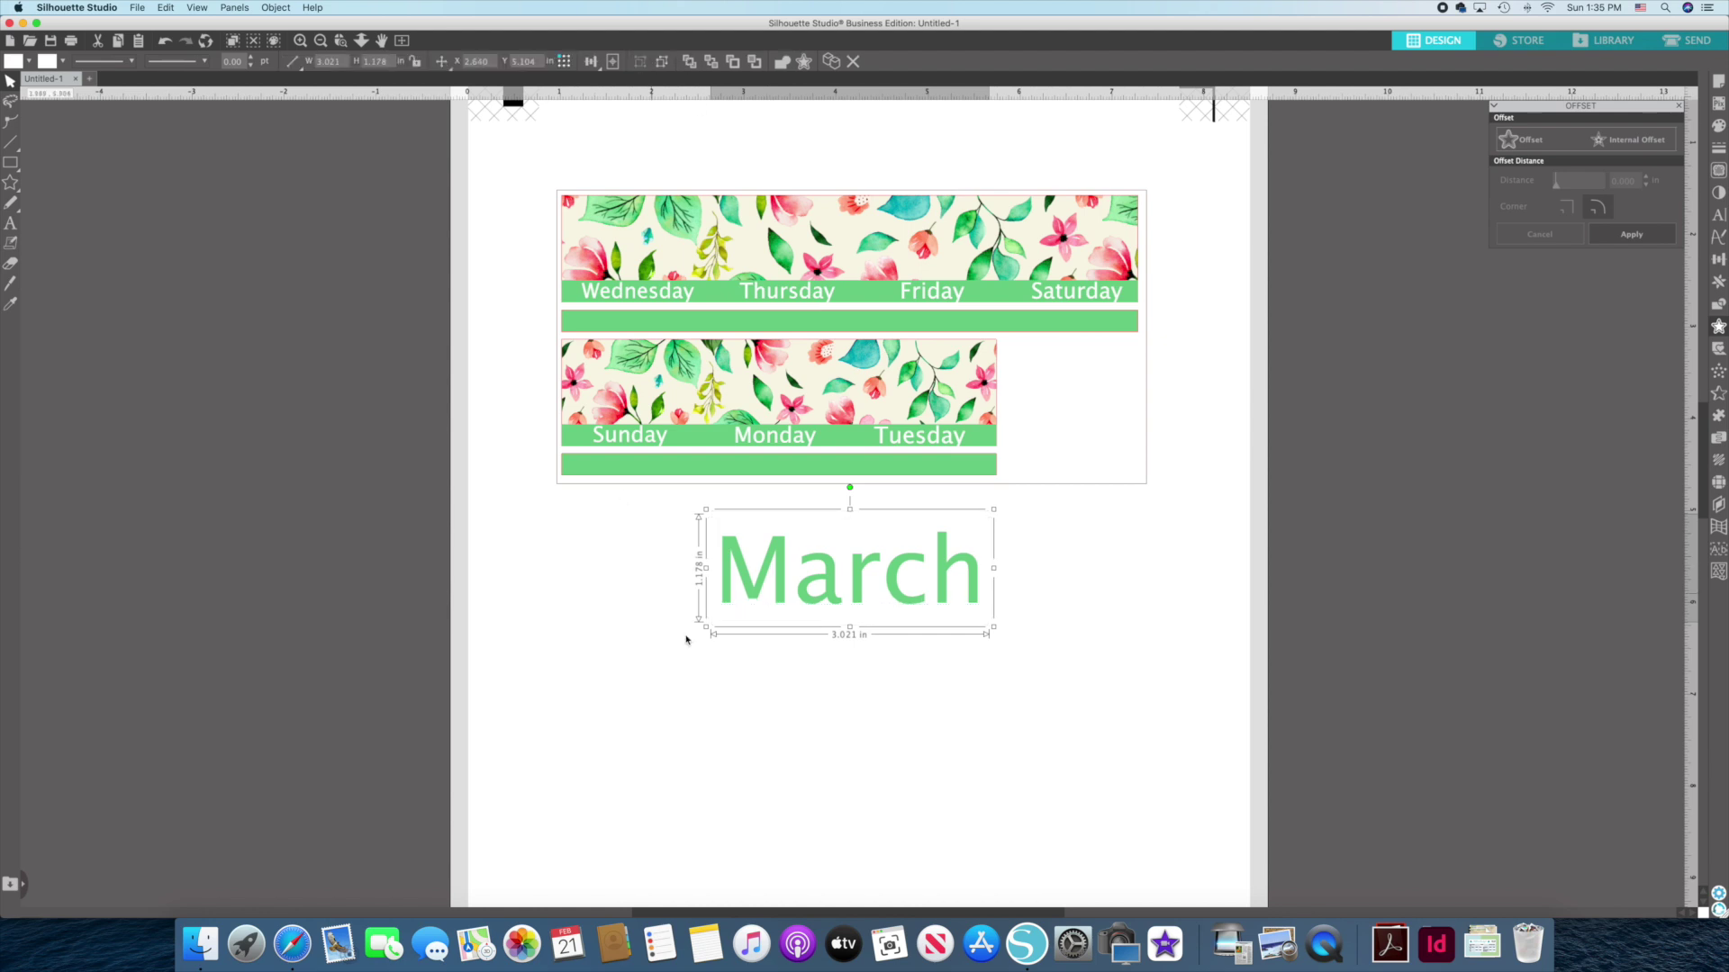
Resize the "March" title to about 1.55 by 0.80 in and place it over the middle of the upper floral banner.
left_click_drag(860, 605, 864, 278)
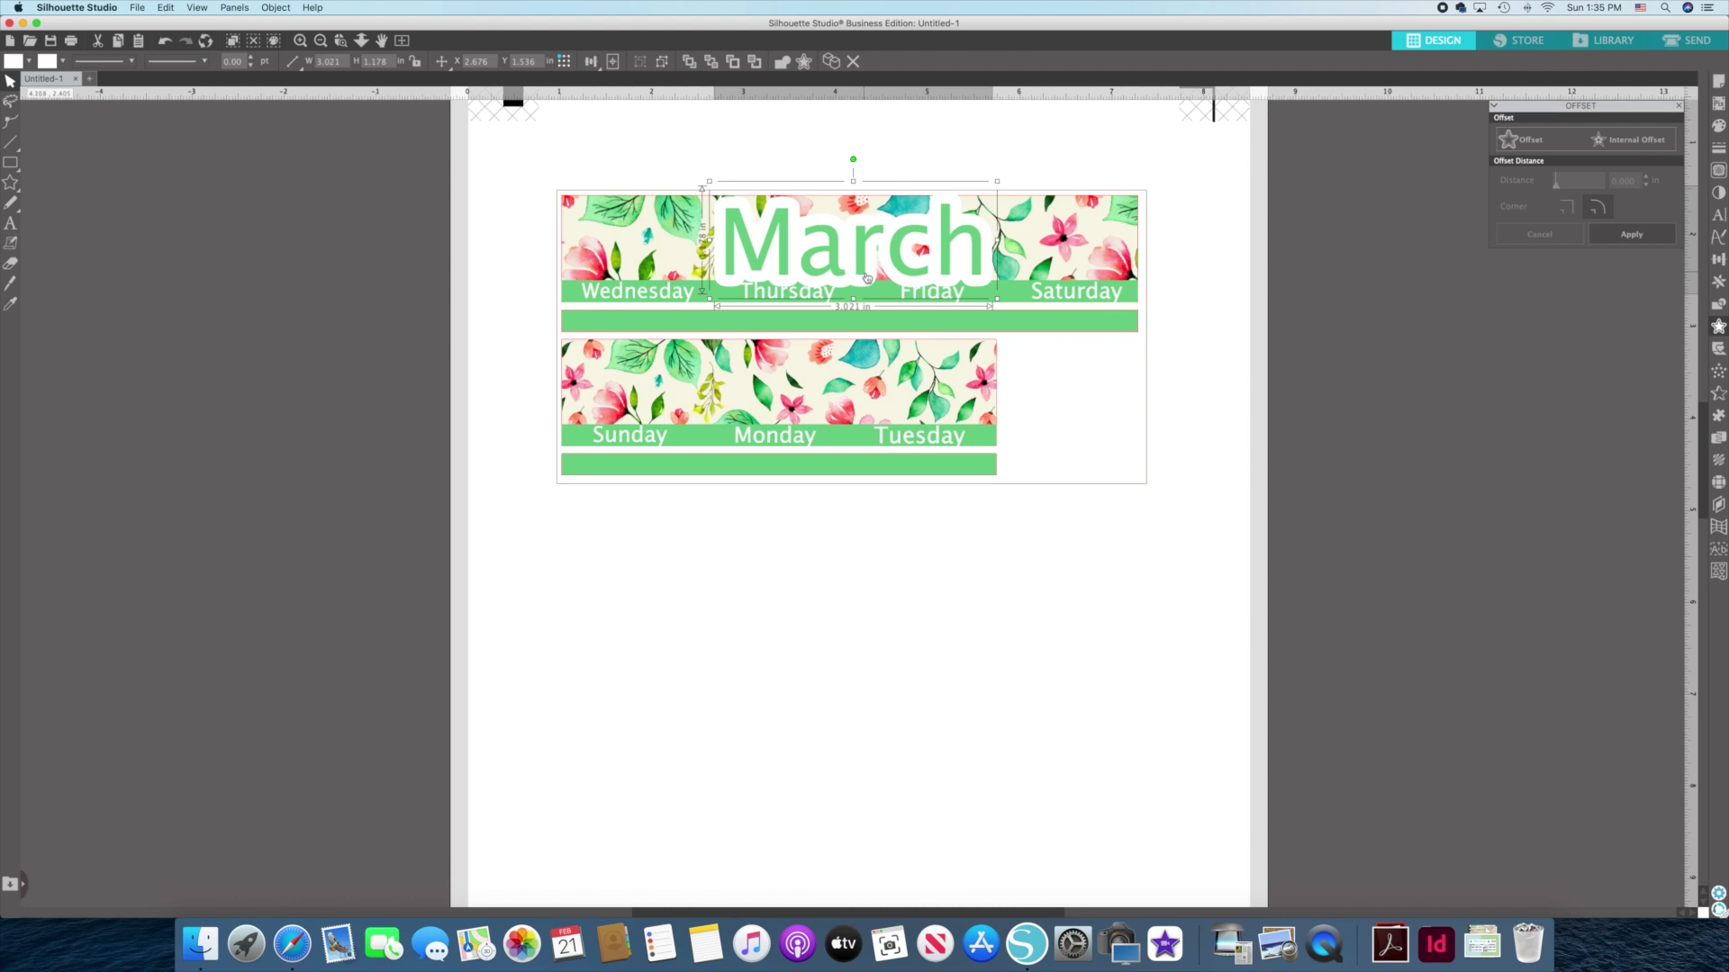
left_click_drag(996, 299, 880, 247)
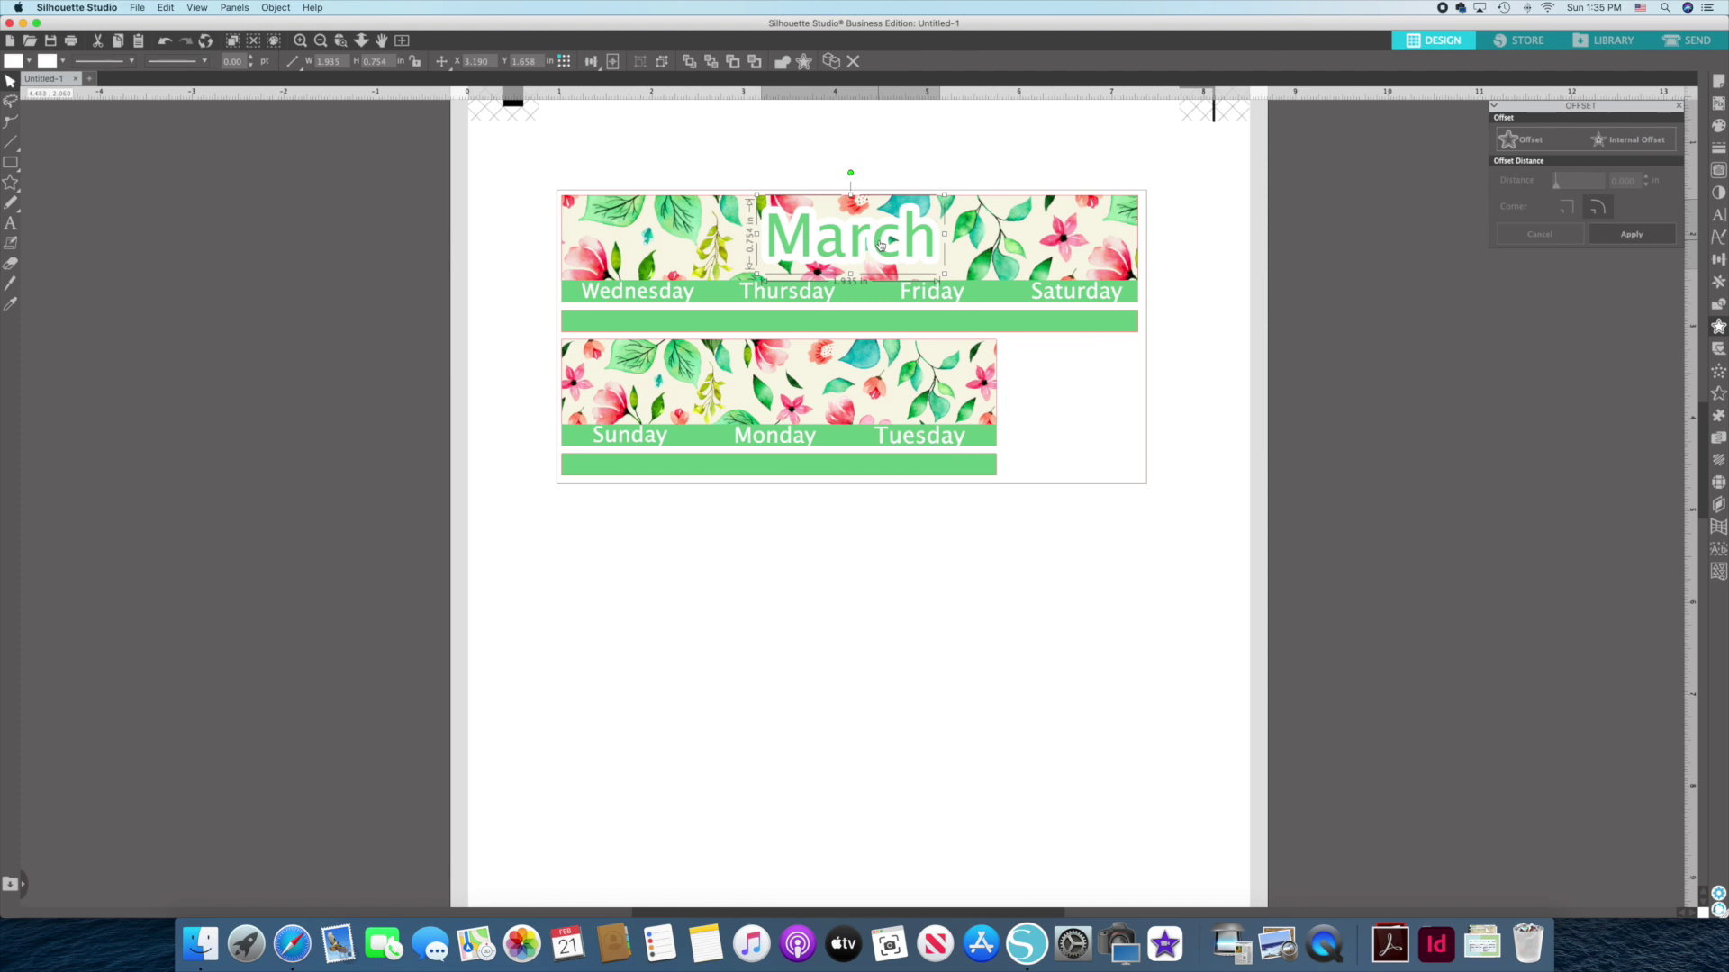
left_click_drag(880, 244, 1097, 424)
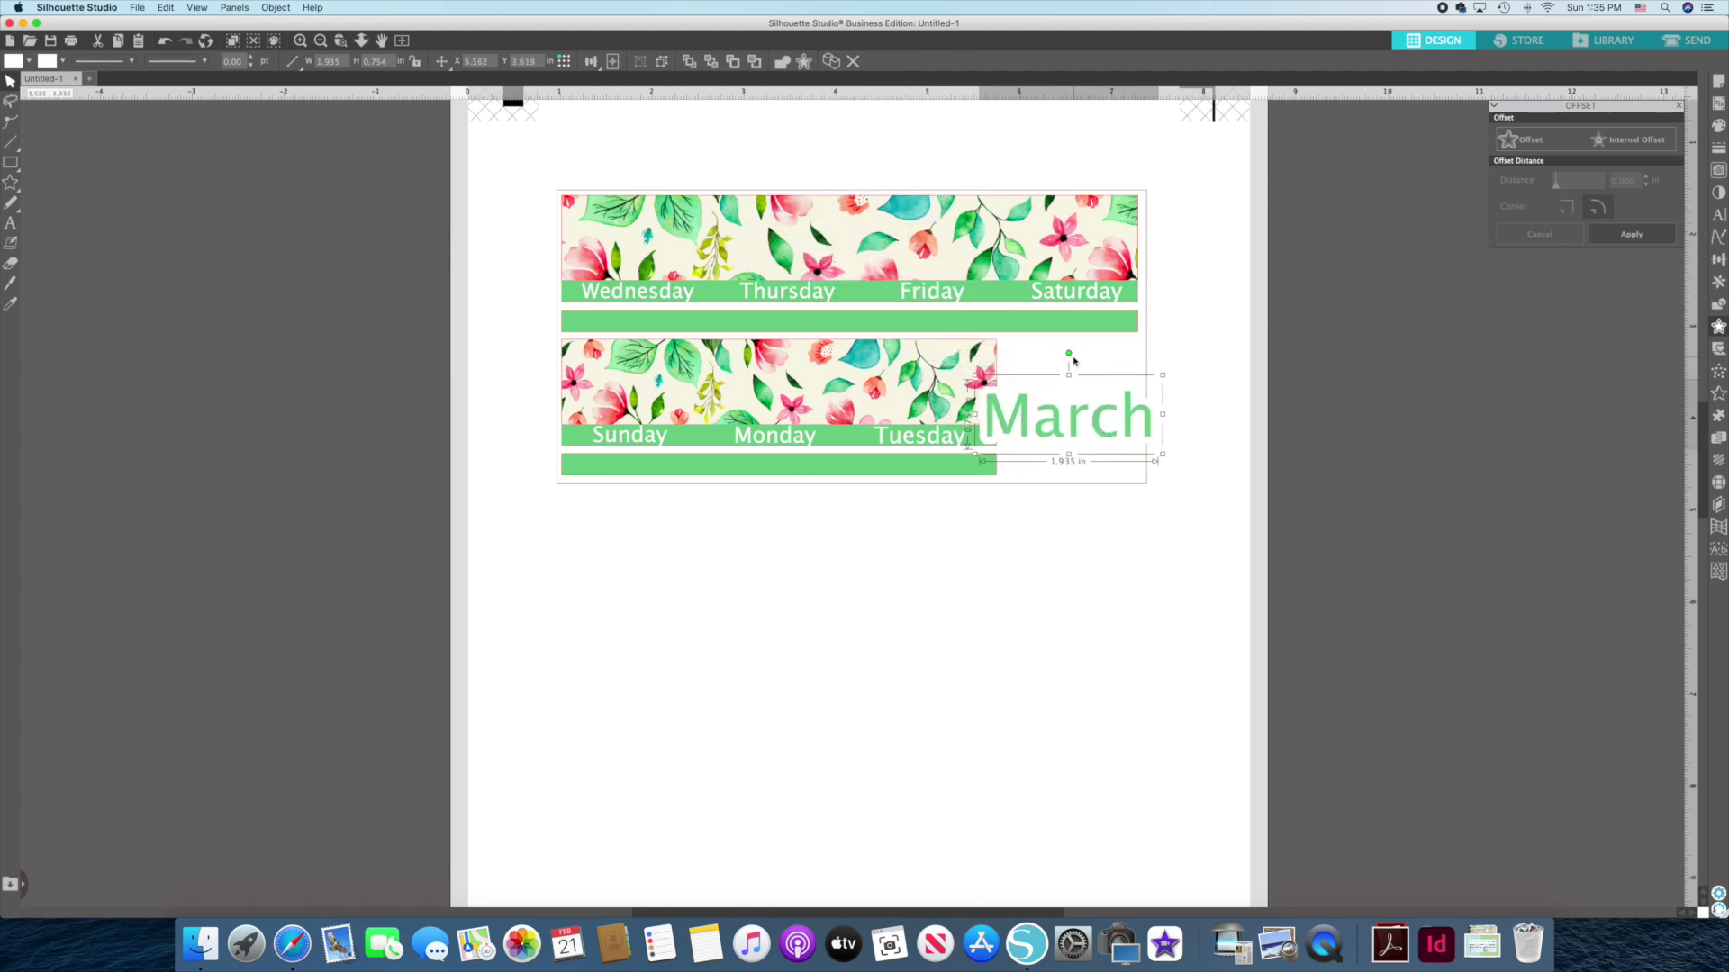
mouse_move(1074, 360)
left_mouse_down()
mouse_move(1027, 373)
mouse_move(1010, 416)
mouse_move(1069, 376)
left_mouse_up()
left_click_drag(1153, 453, 1073, 318)
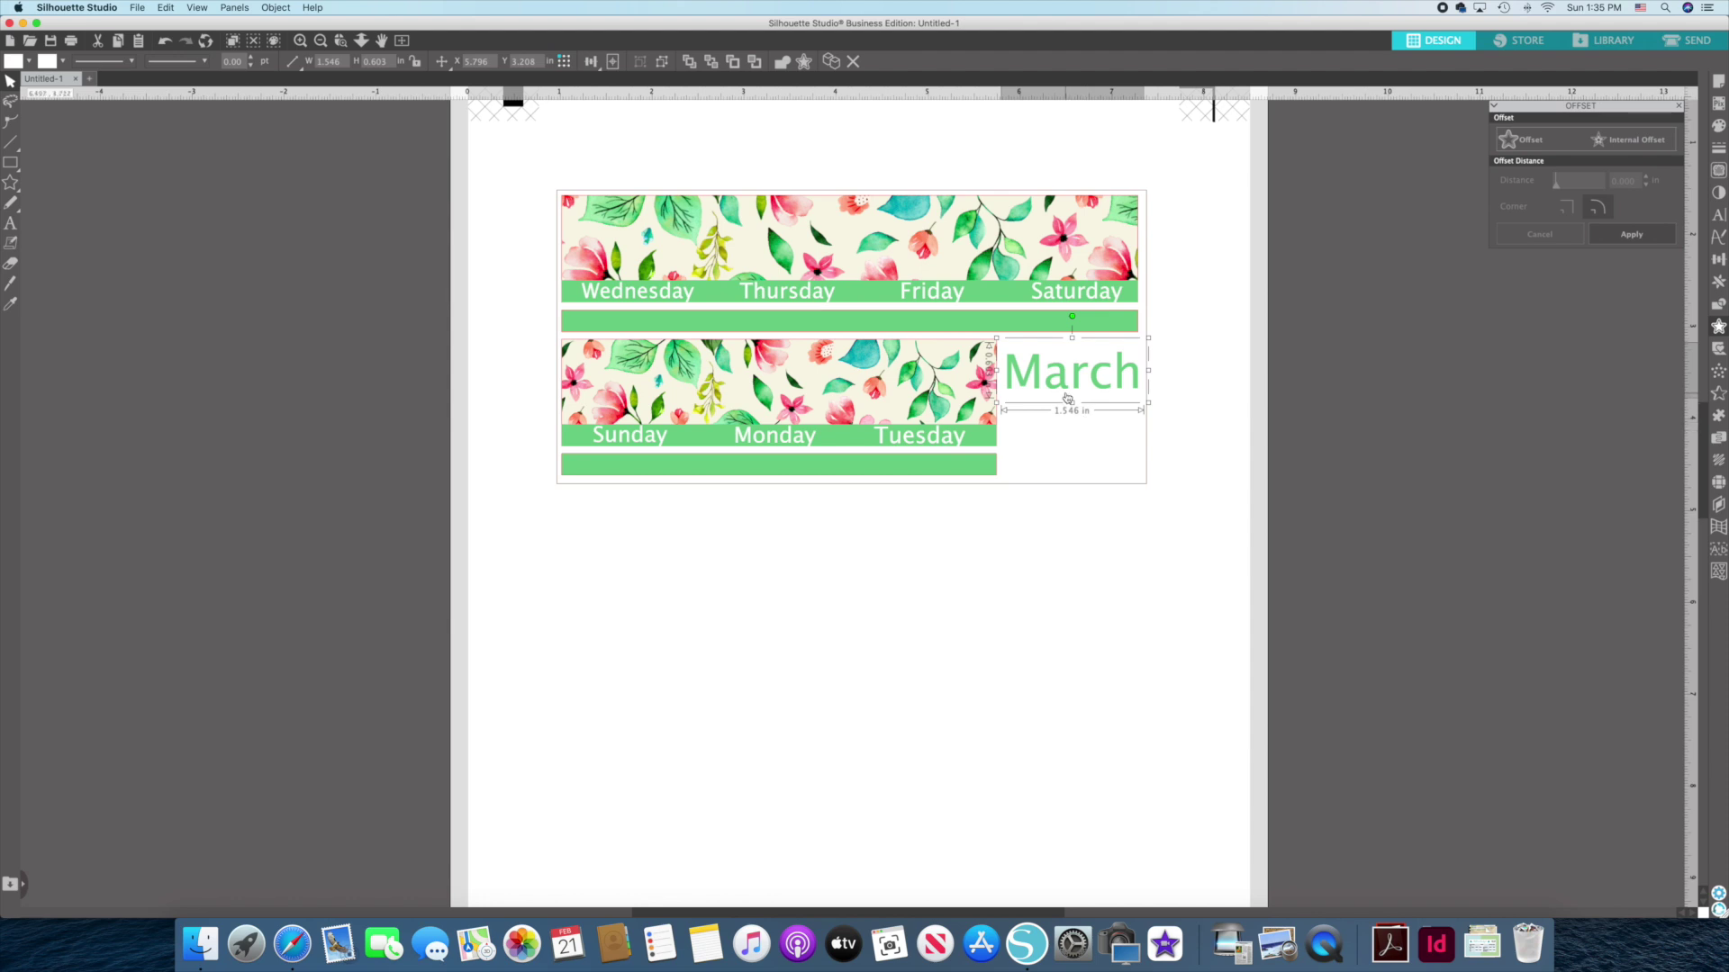
left_click_drag(1067, 395, 877, 257)
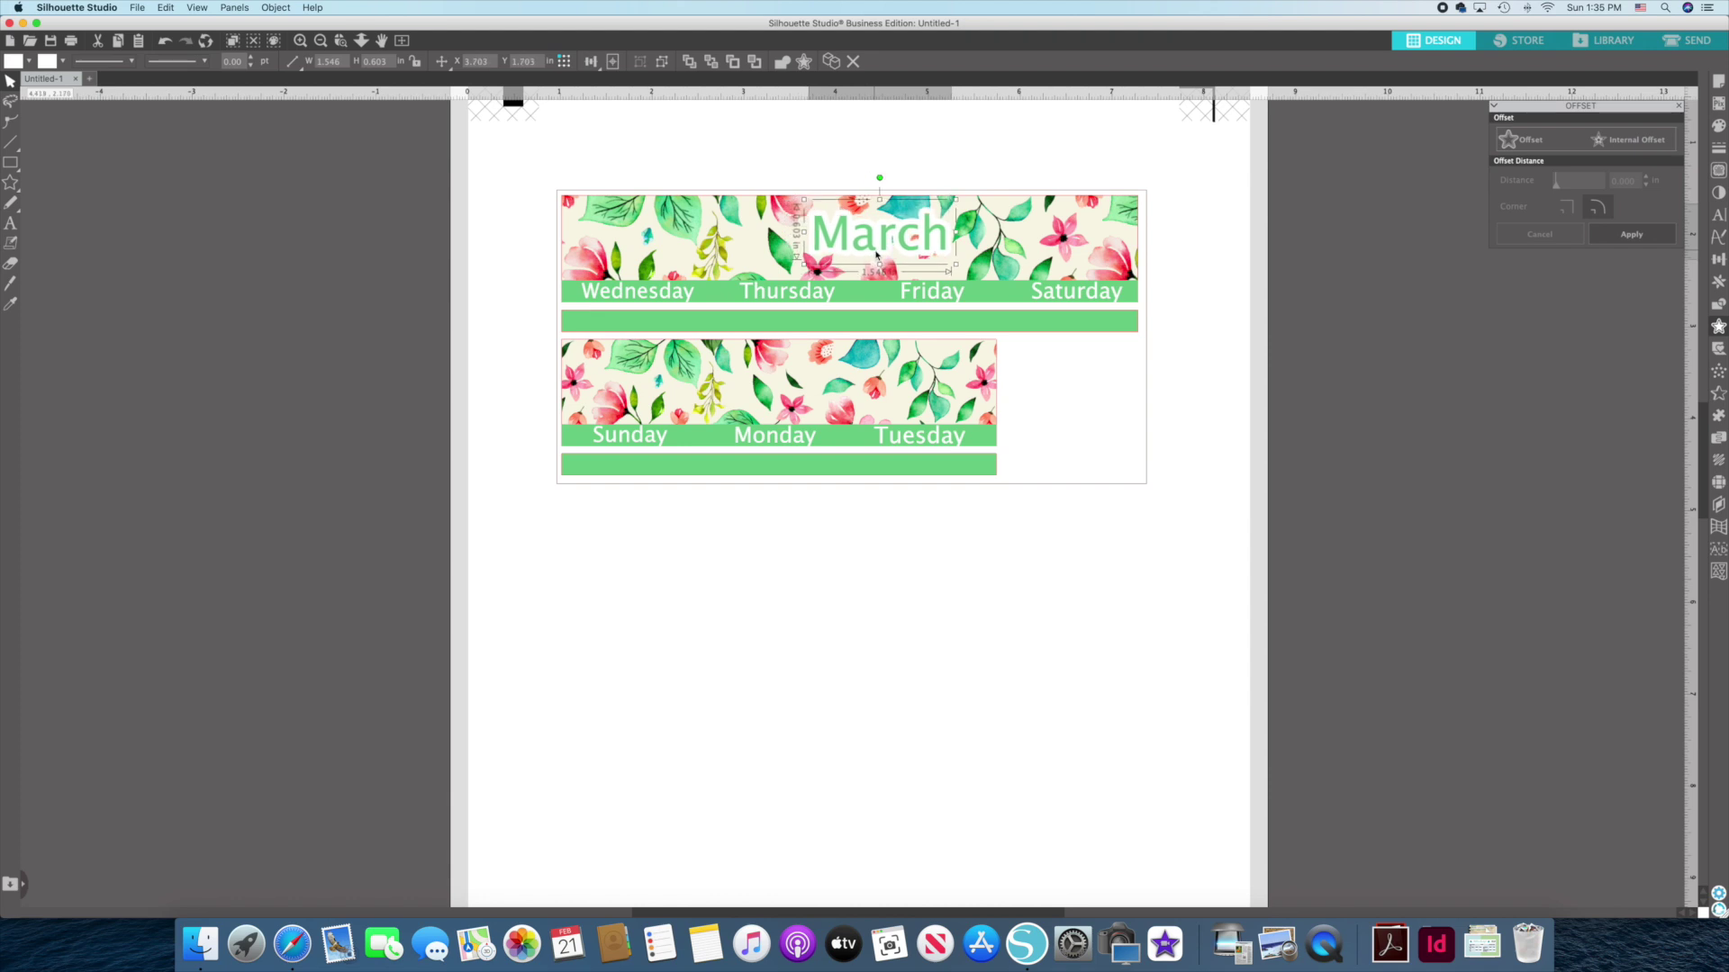
Move the "March" title into the blank space beside the lower floral banner and give its white outline a red line color.
left_click_drag(877, 257, 1068, 400)
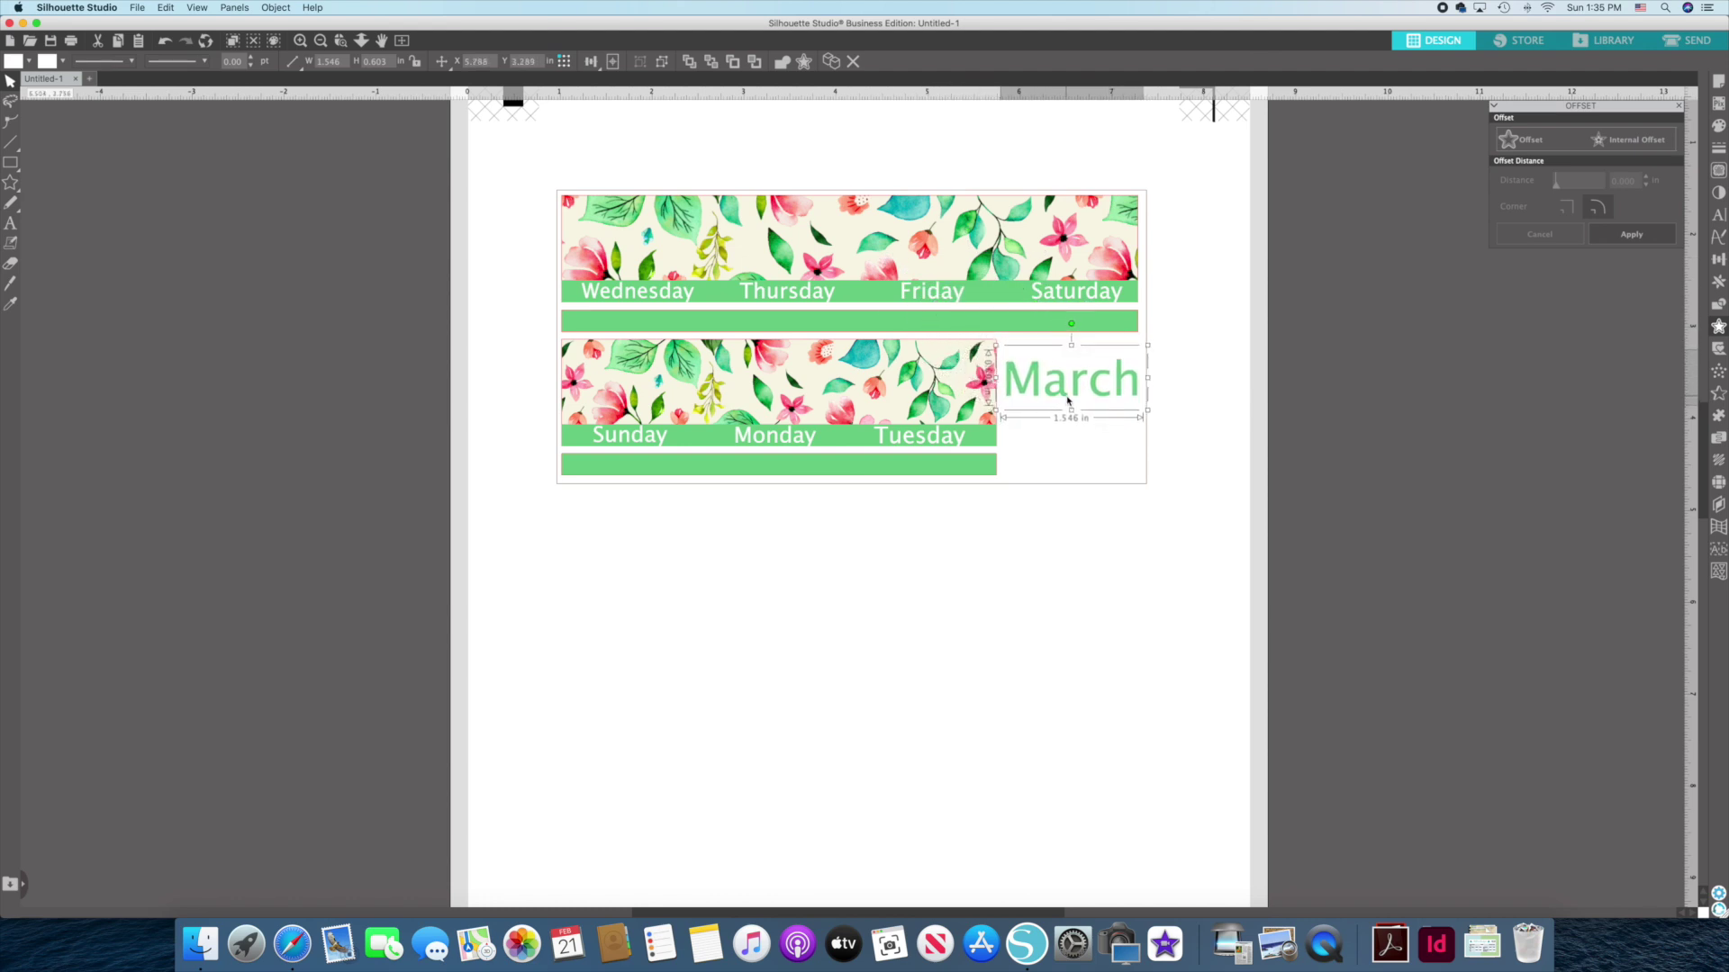
left_click(1059, 437)
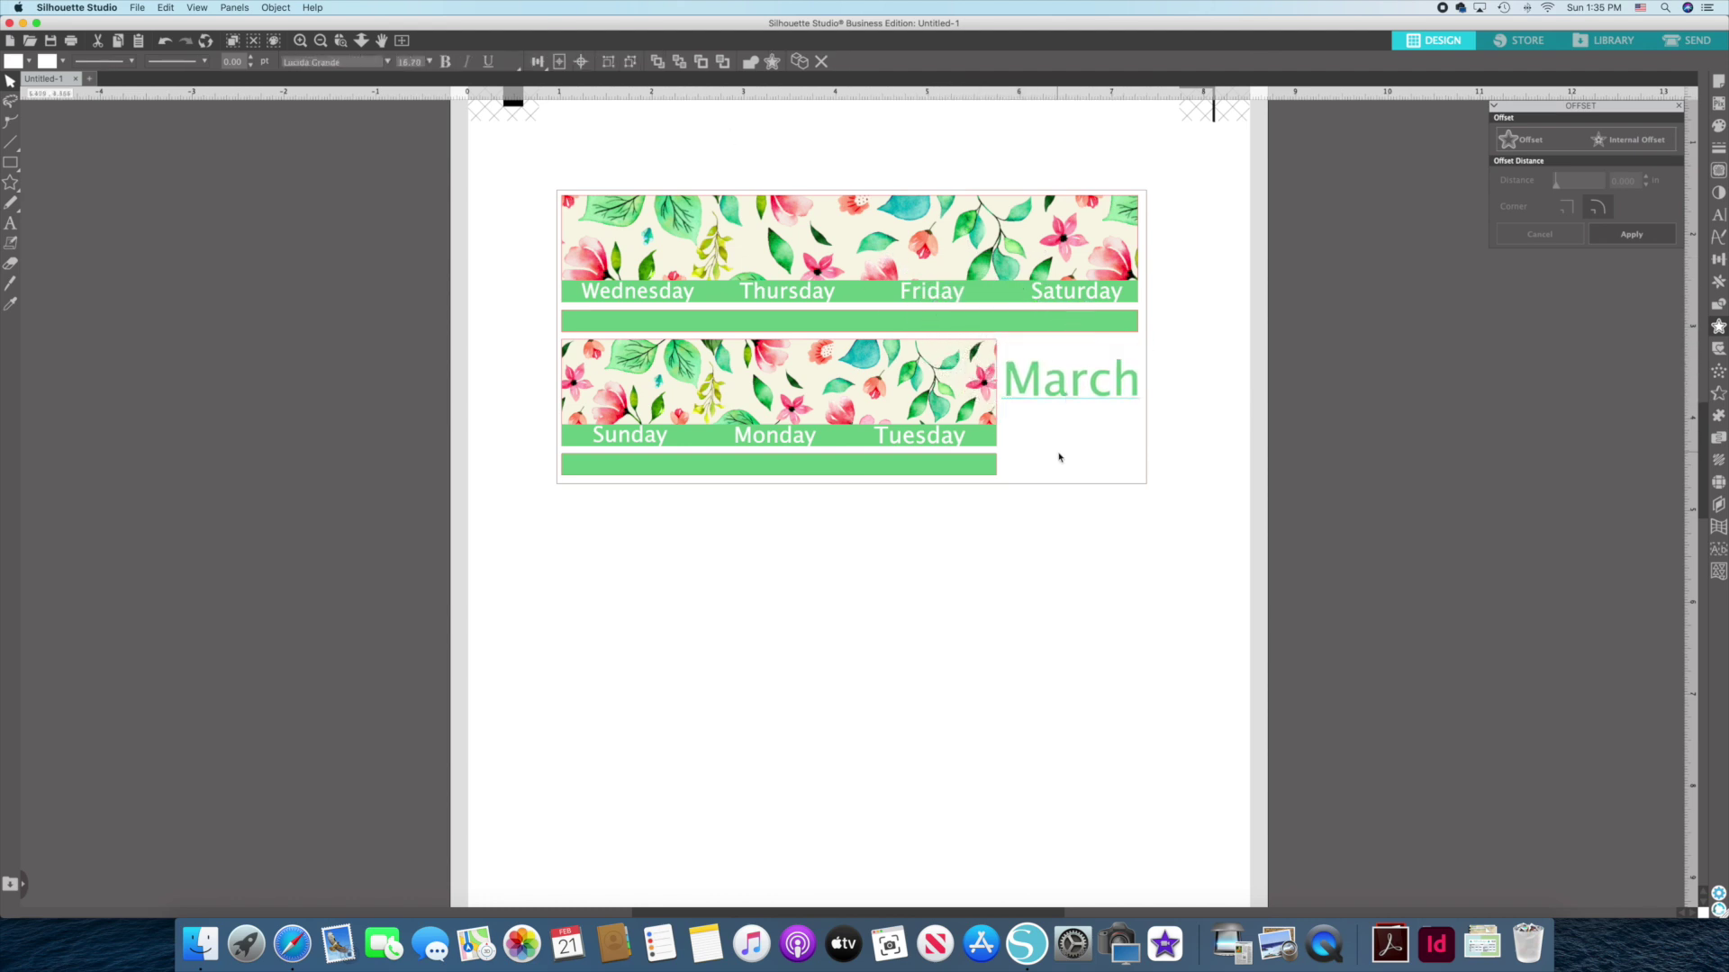
left_click(1061, 396)
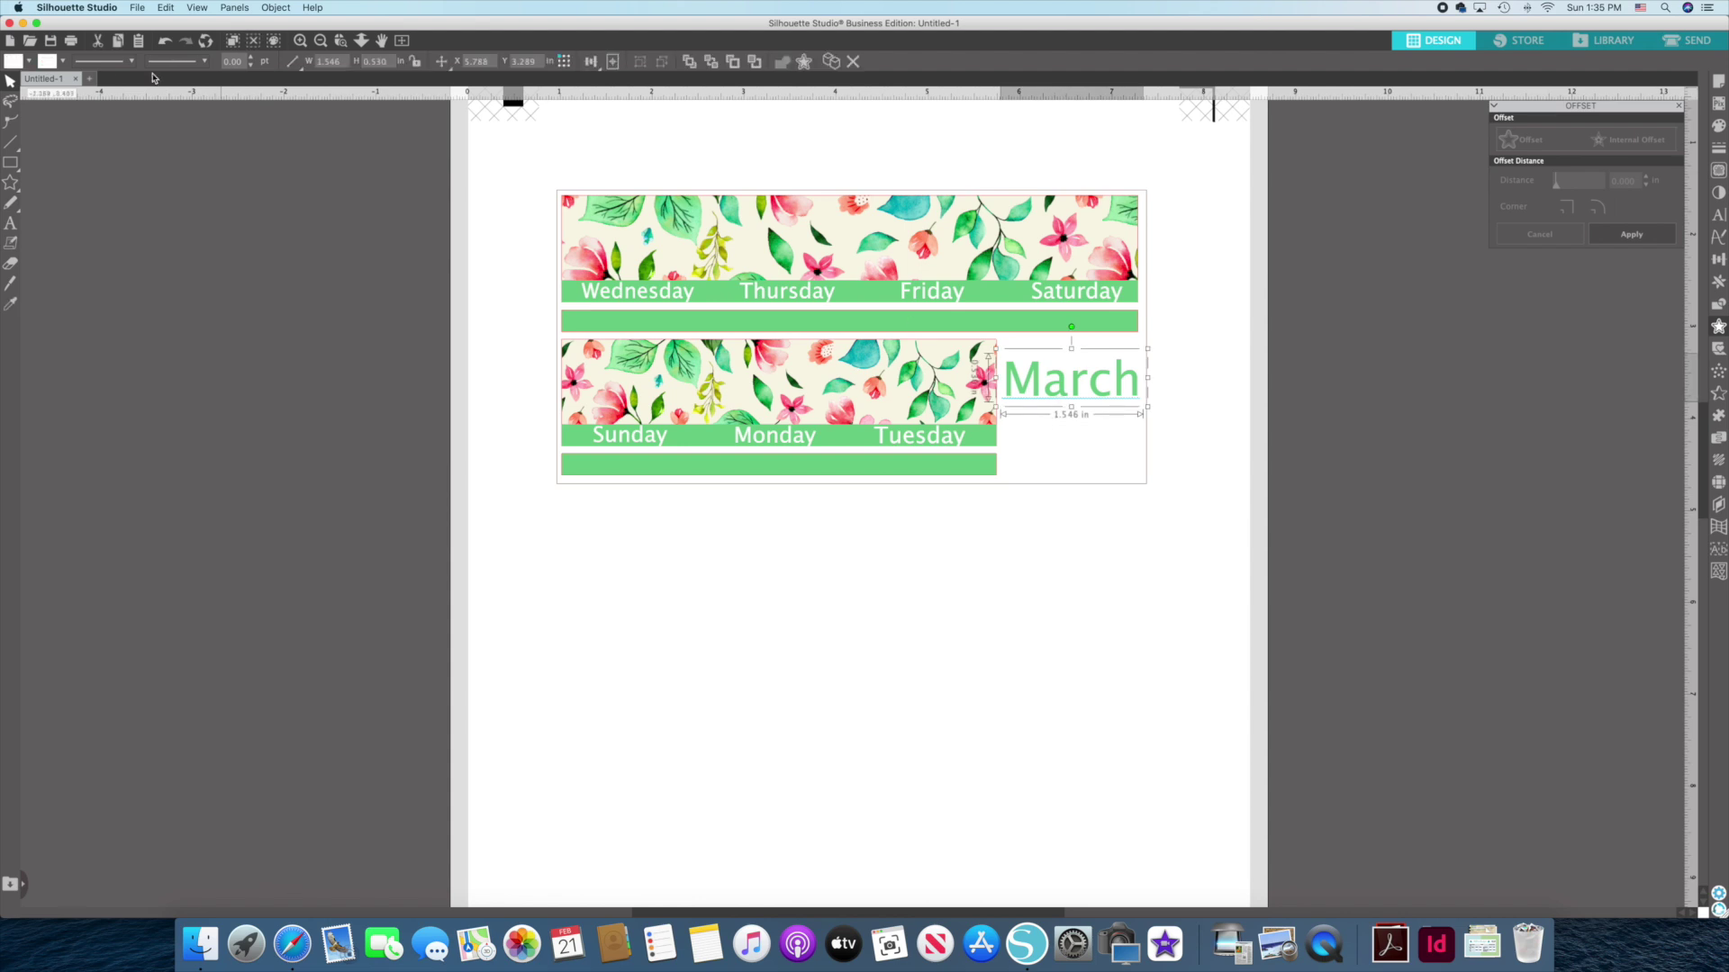
left_click(63, 62)
left_click(59, 115)
left_click(1115, 424)
Group the "March" text with its outline and scale the title to about 1.46 in wide within the space beside the lower banner.
double_click(1106, 380)
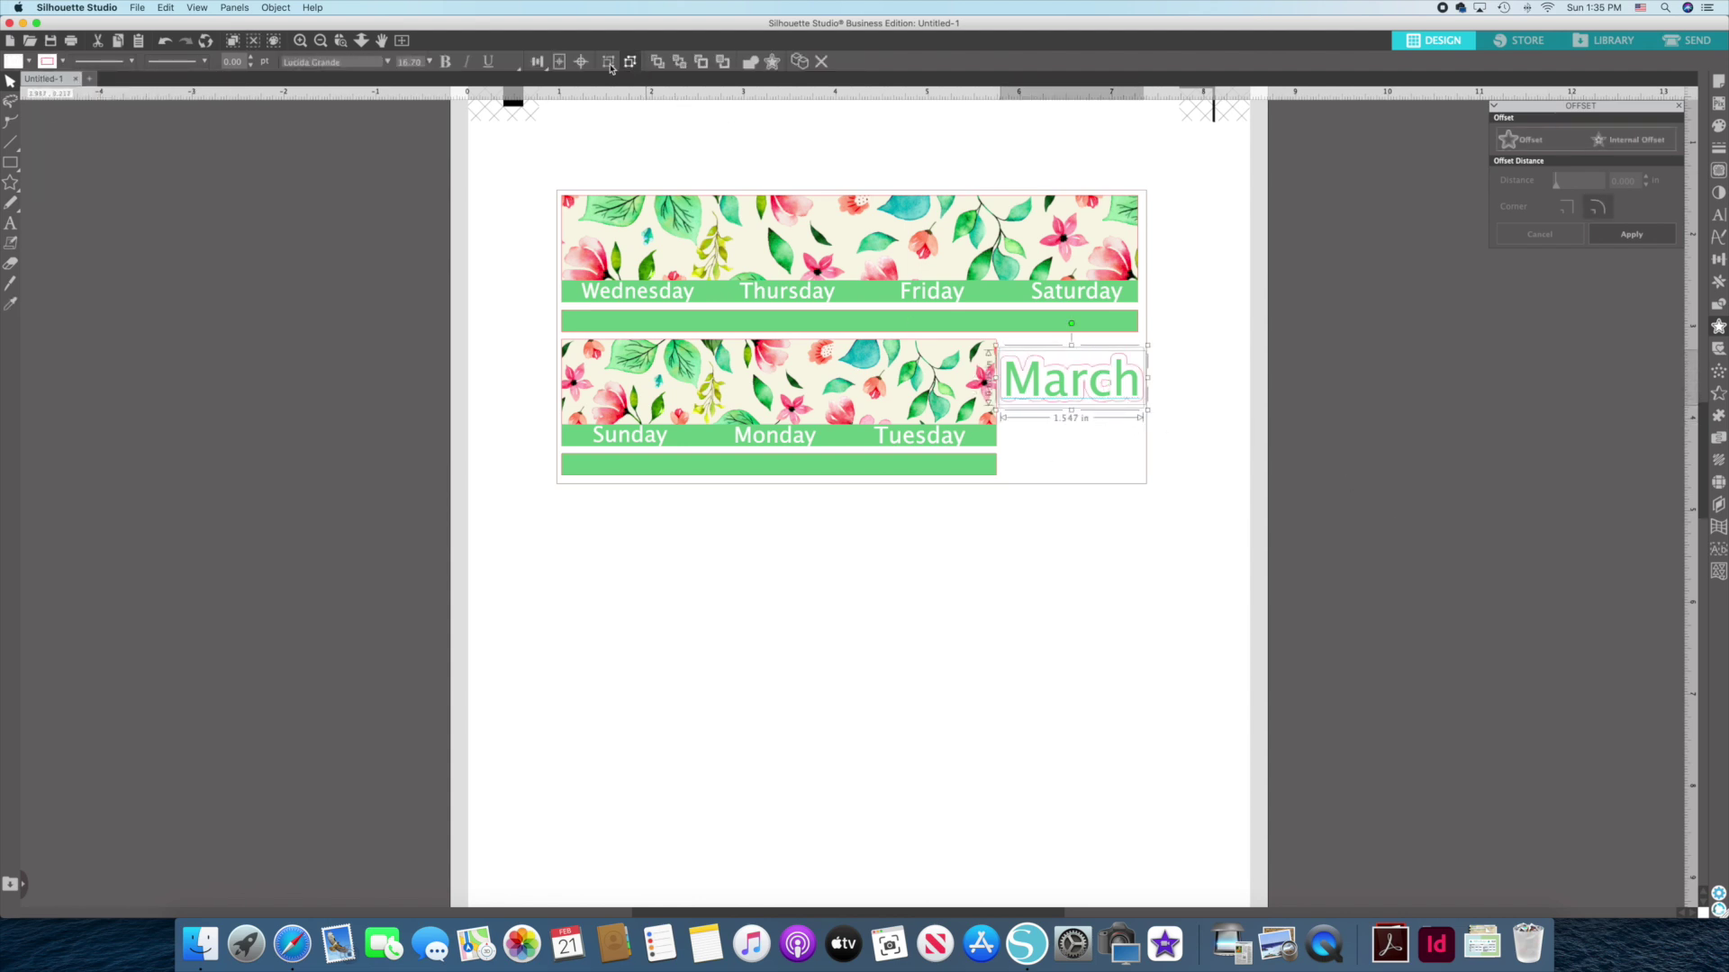
left_click(1136, 410)
left_click_drag(1054, 394, 1053, 384)
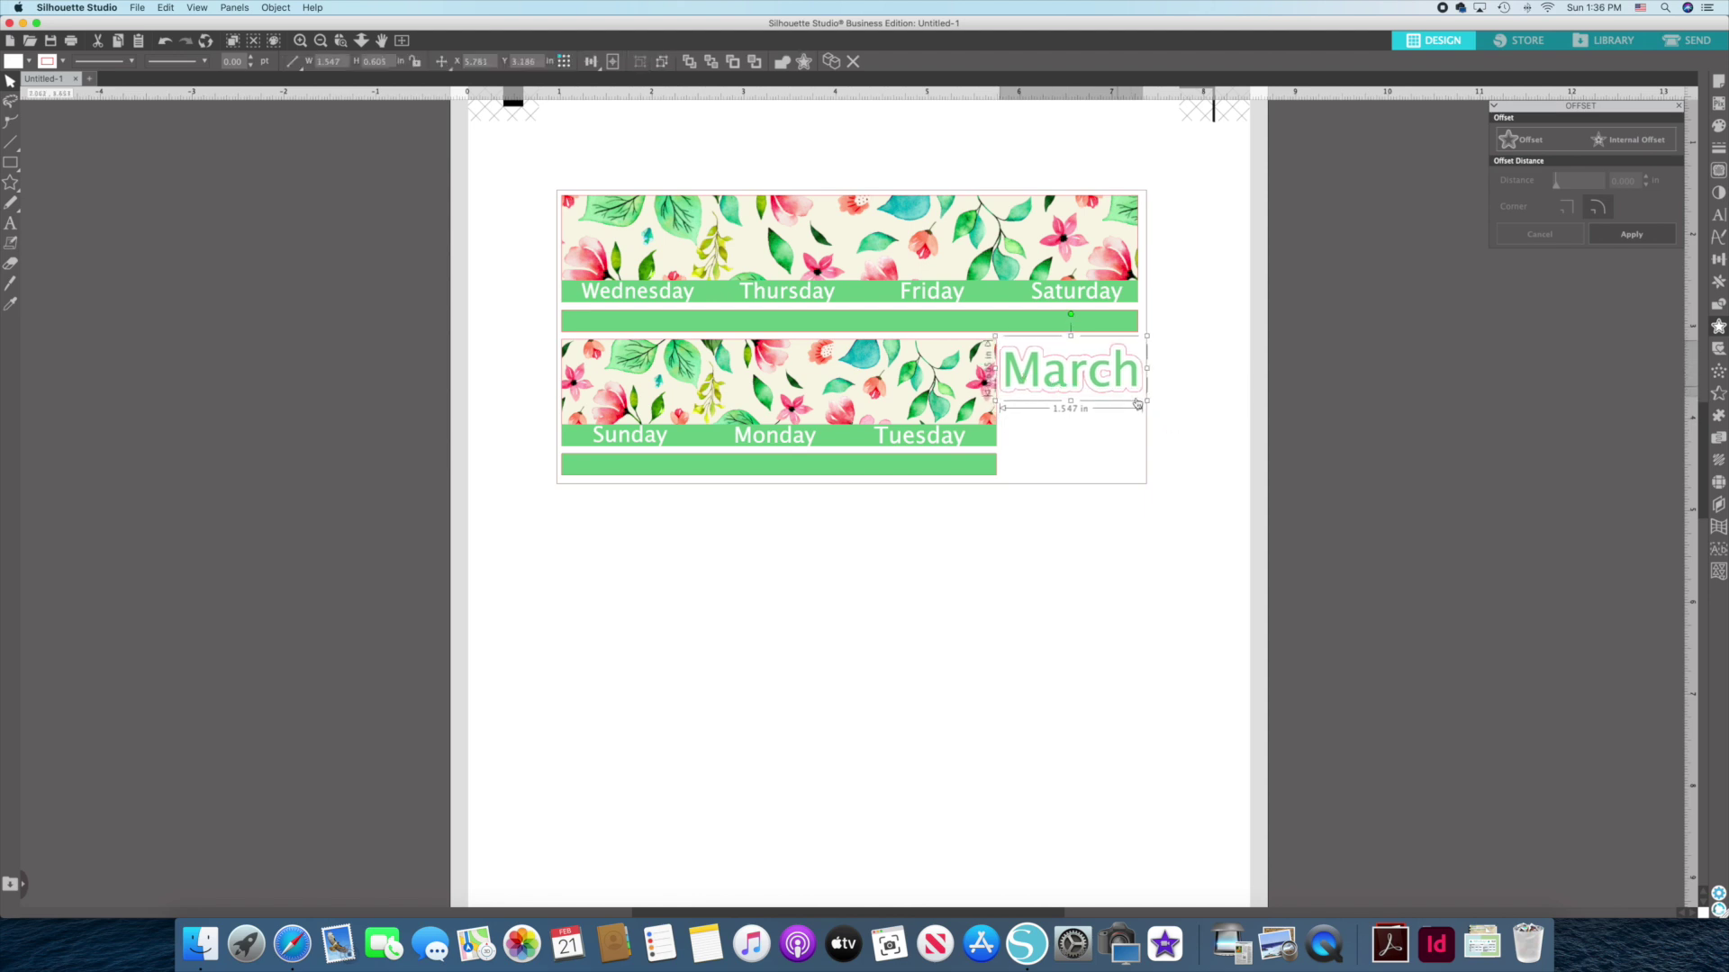
left_click_drag(1147, 402, 1074, 379)
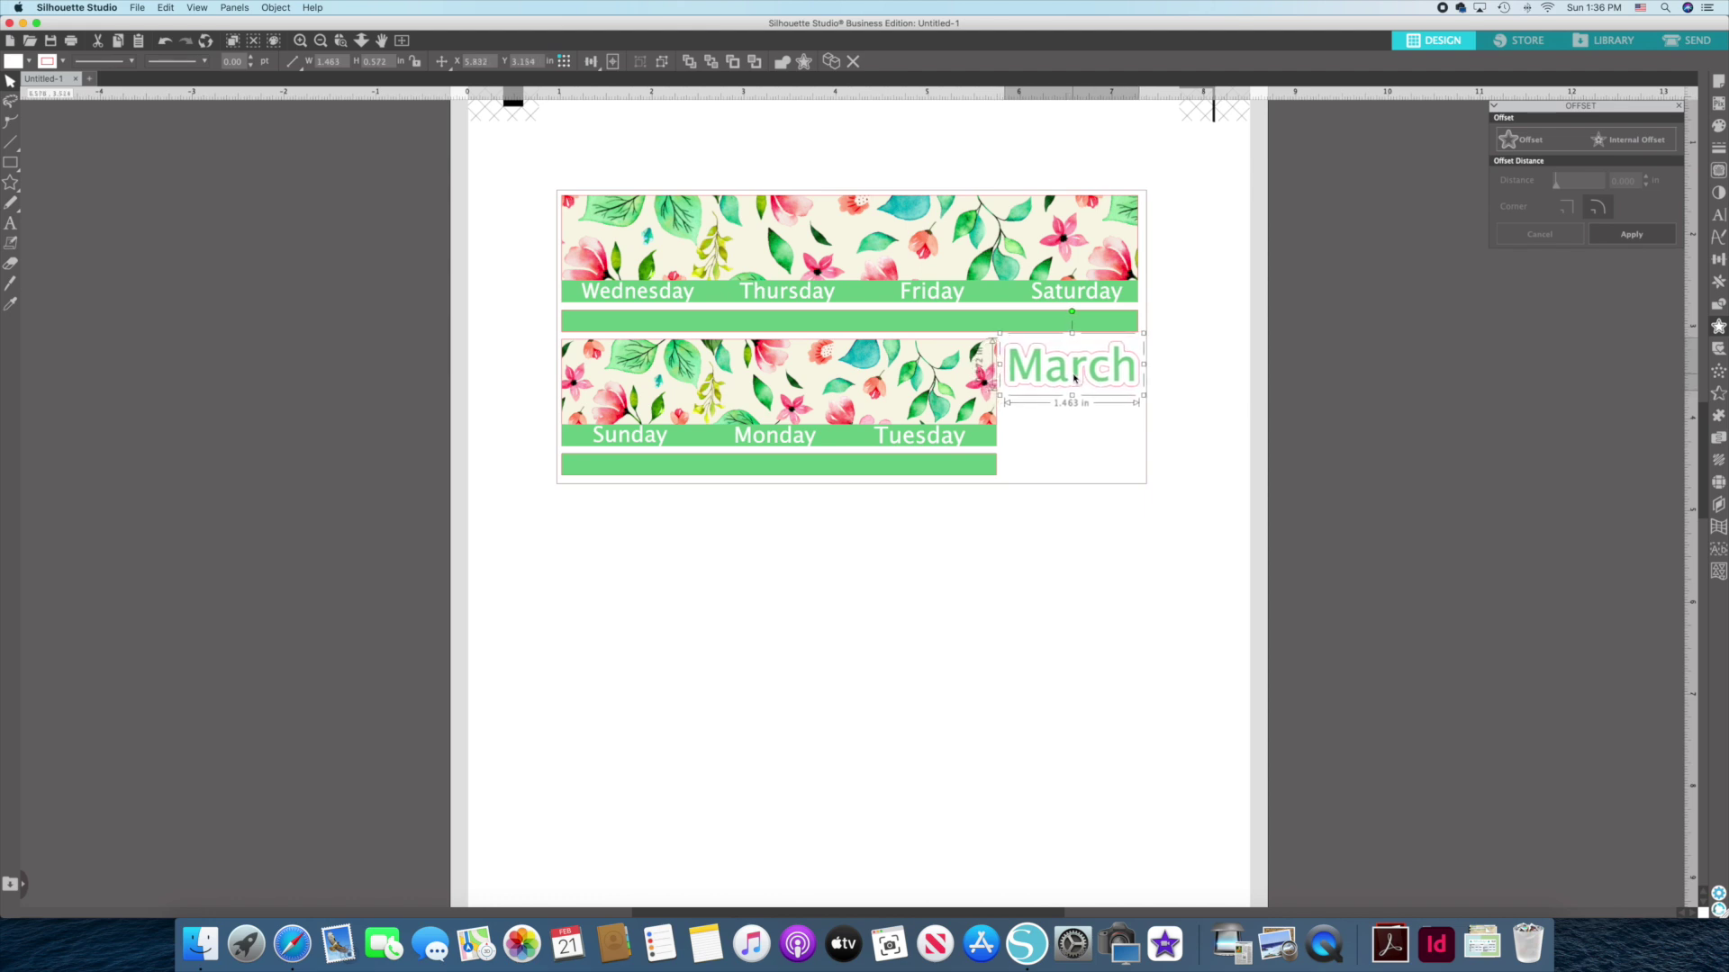
left_click(1162, 433)
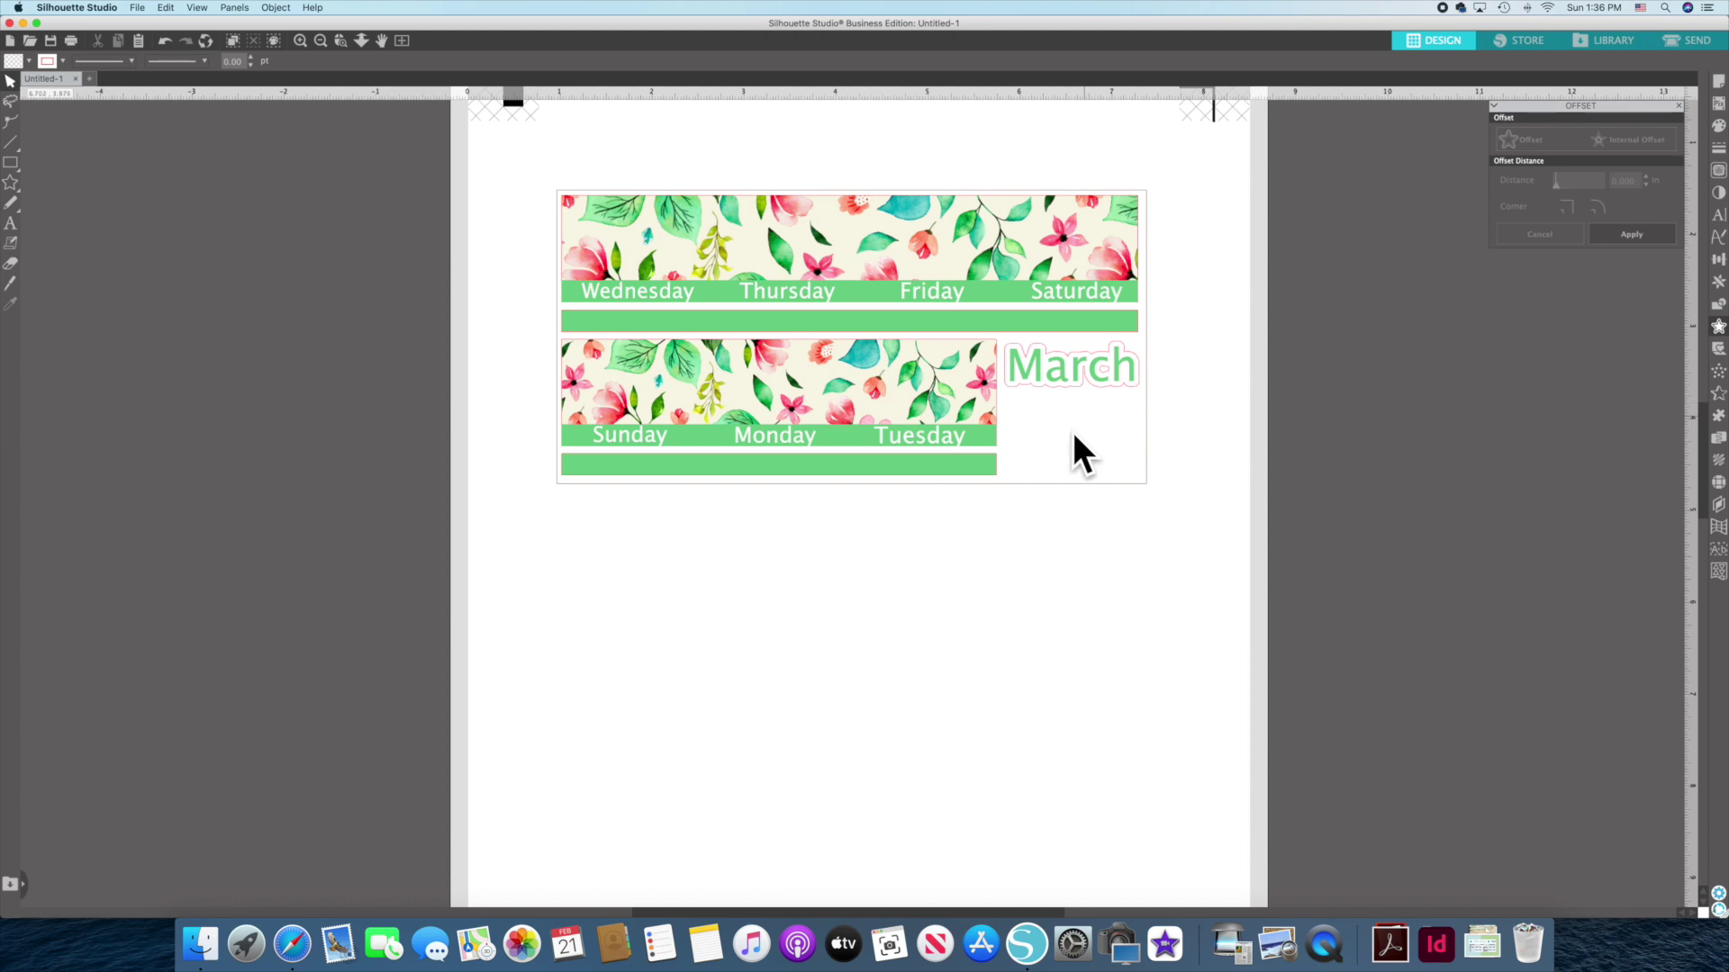
Extend the lower edge of the frame slightly below the last green strip, making the frame about 3.3 in tall.
left_click_drag(1064, 446, 1126, 475)
left_click_drag(1018, 407, 1122, 461)
key("super+a")
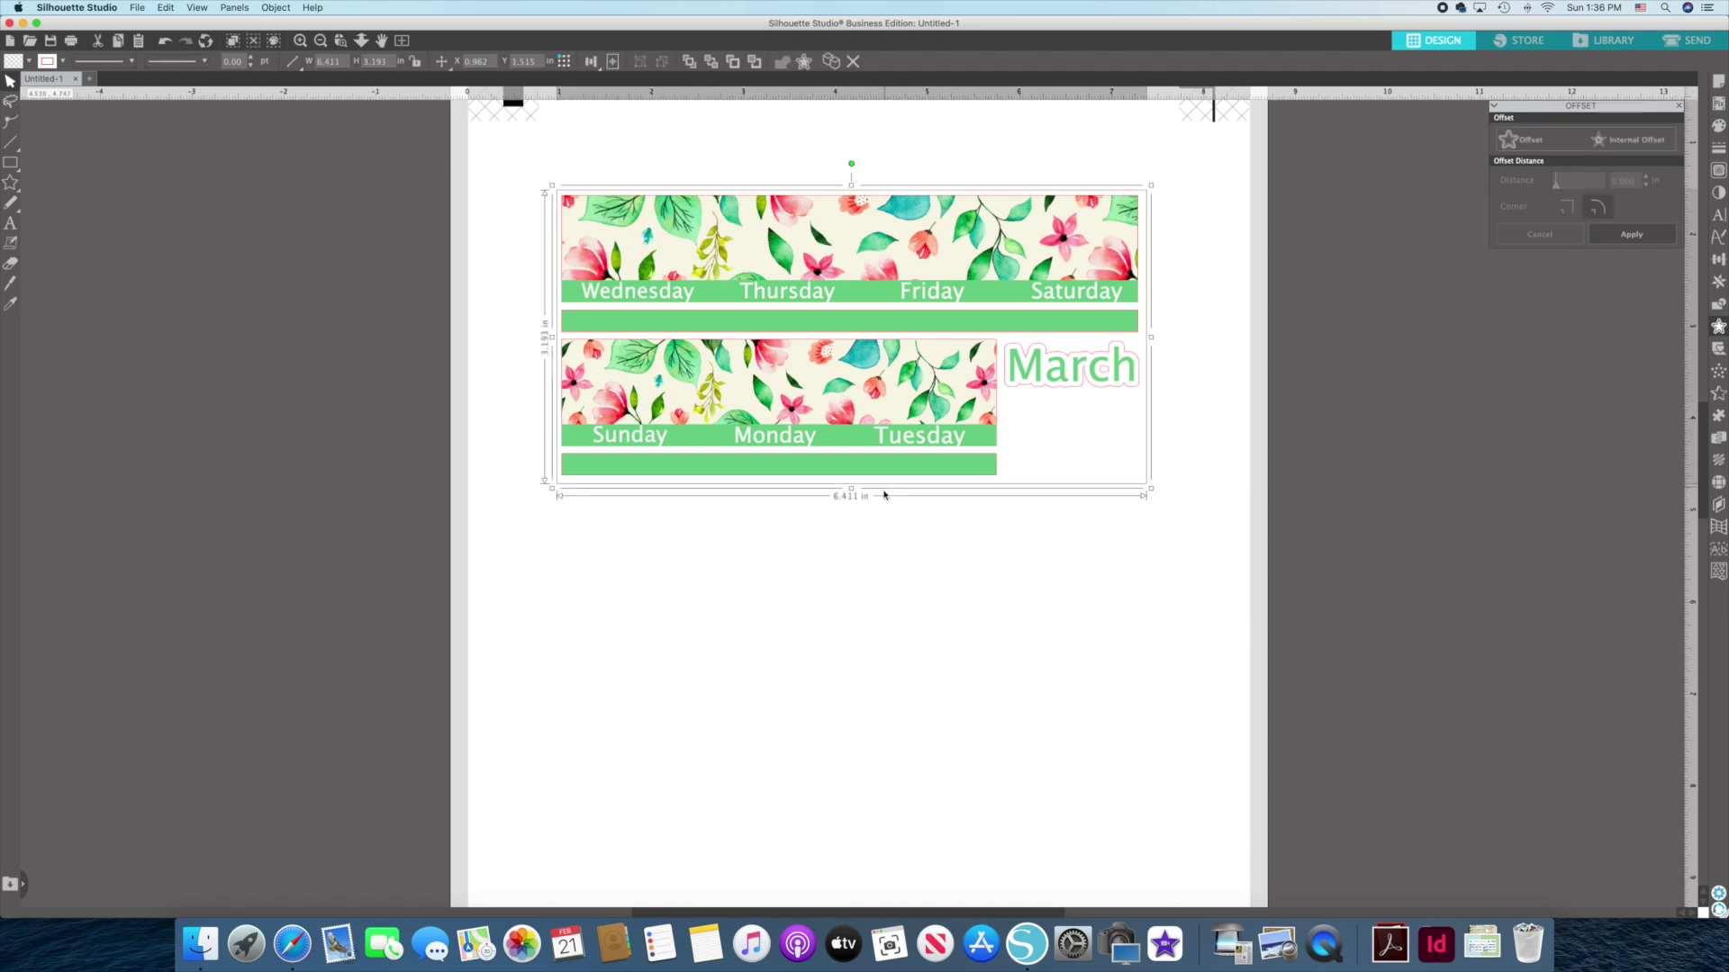
left_click_drag(850, 491, 851, 562)
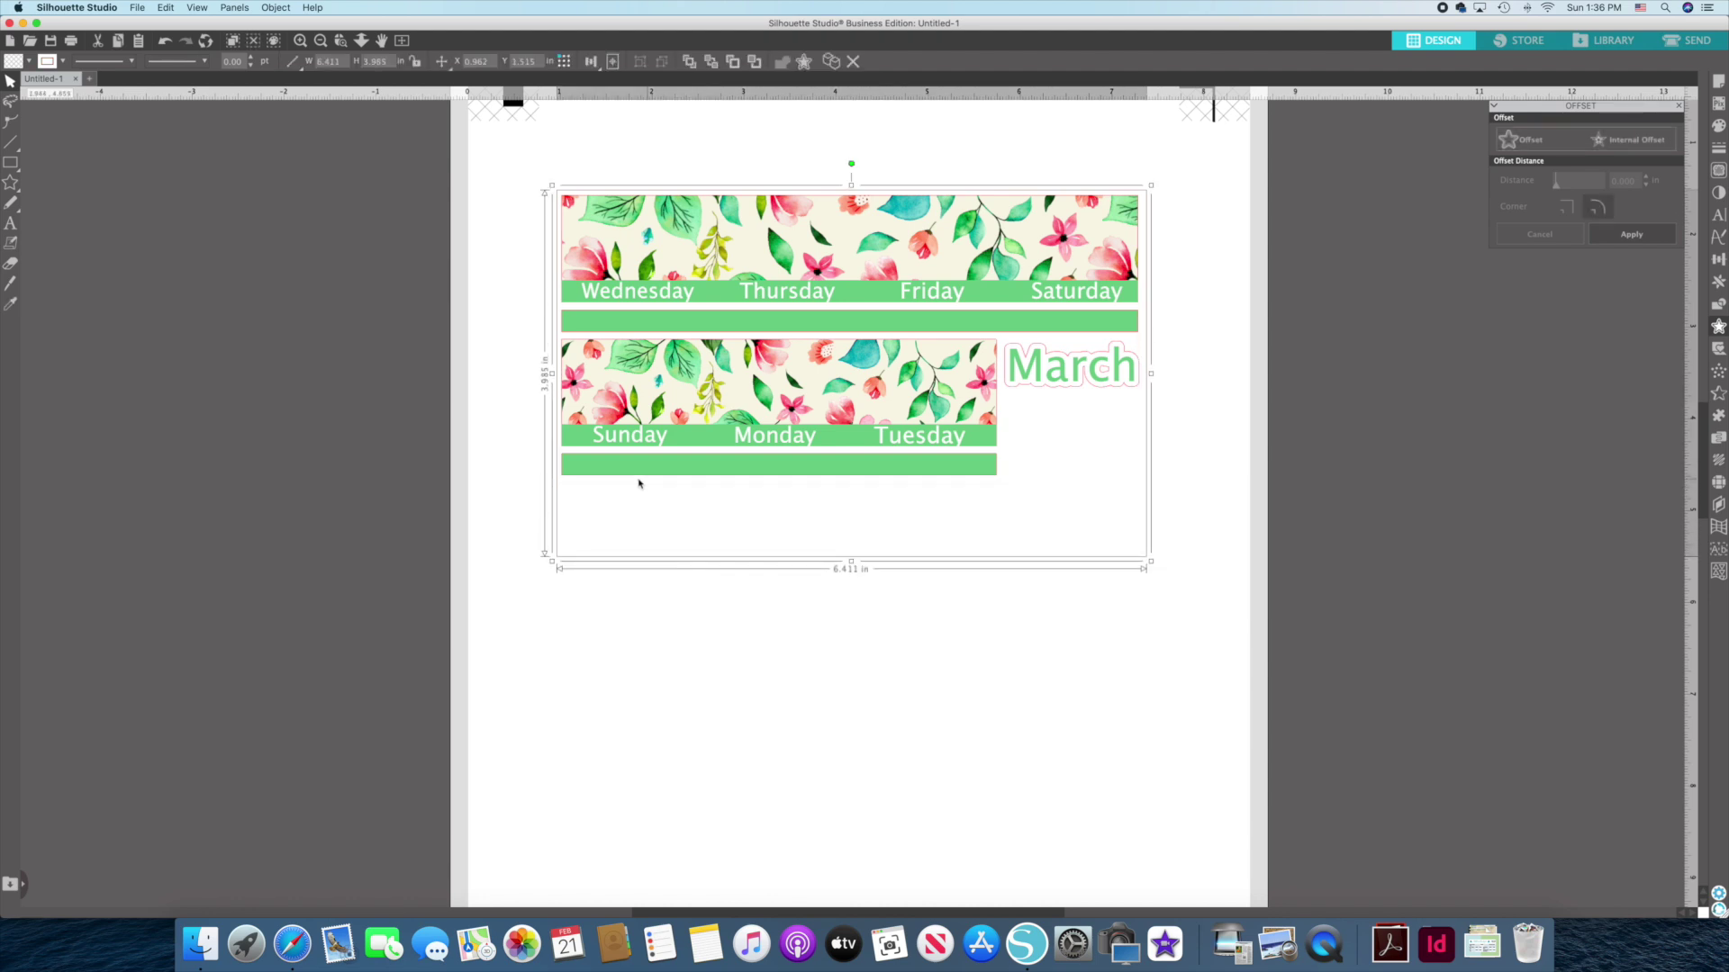
left_click_drag(851, 562, 849, 496)
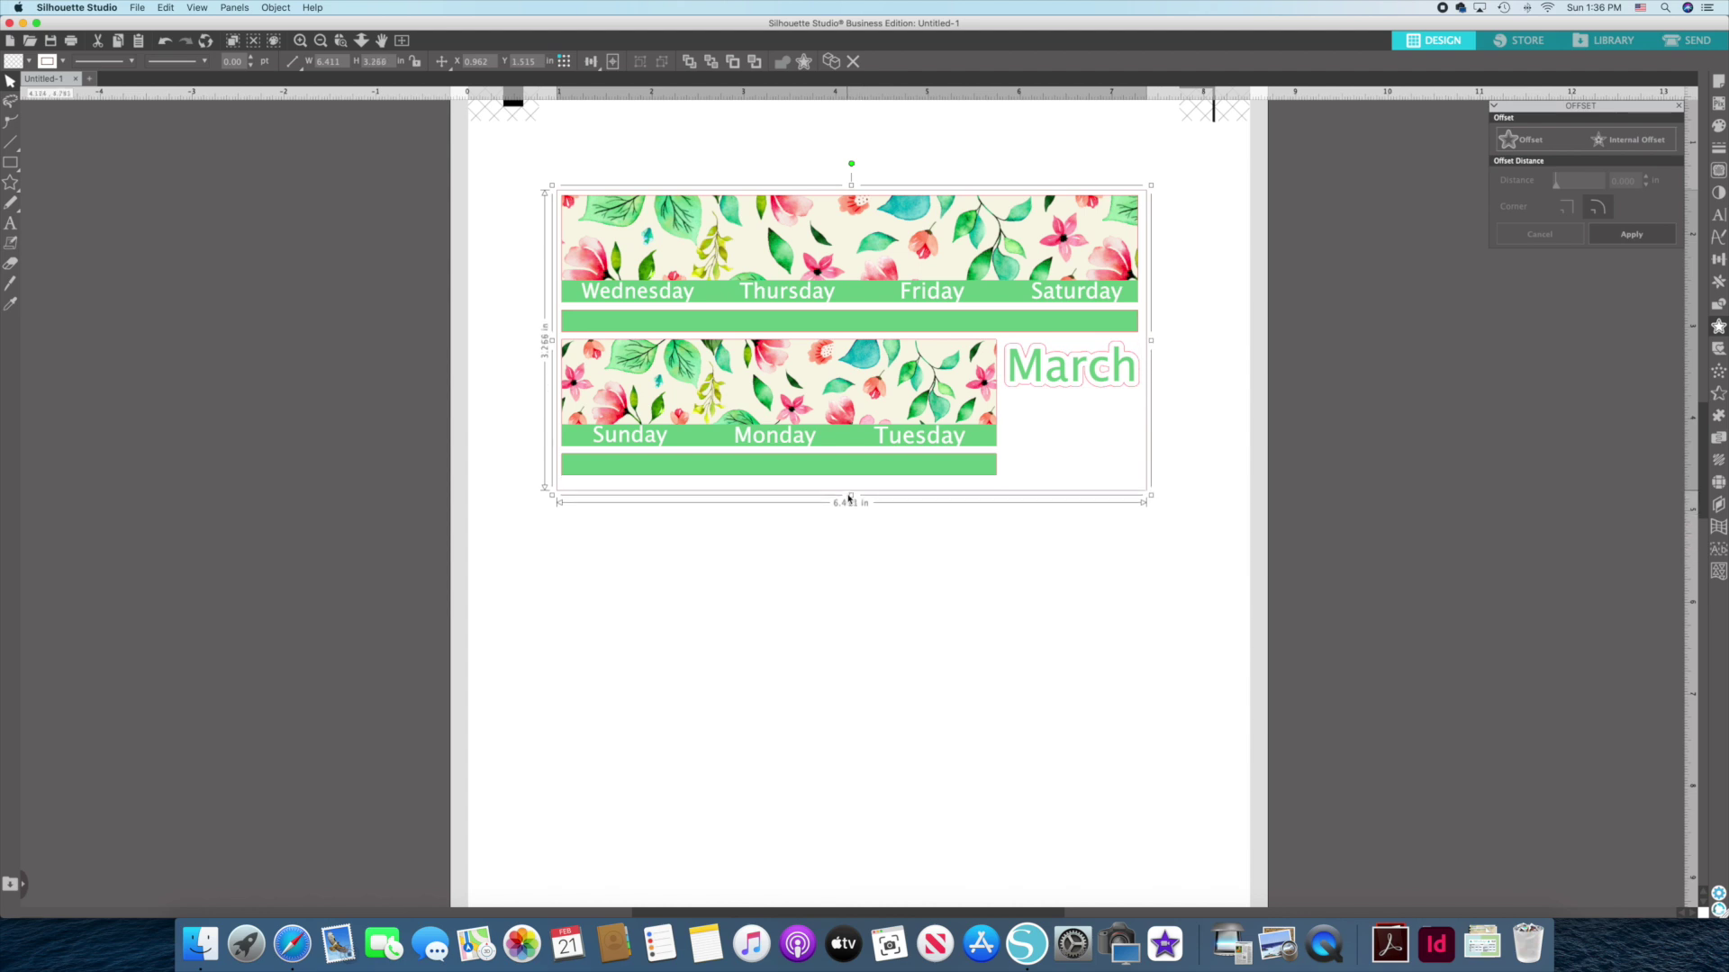
left_click(962, 571)
Enable cutting for line color RGB (237,37,43) with the Ratchet Blade, placed second in the cut order, and return to the design page.
left_click(1682, 39)
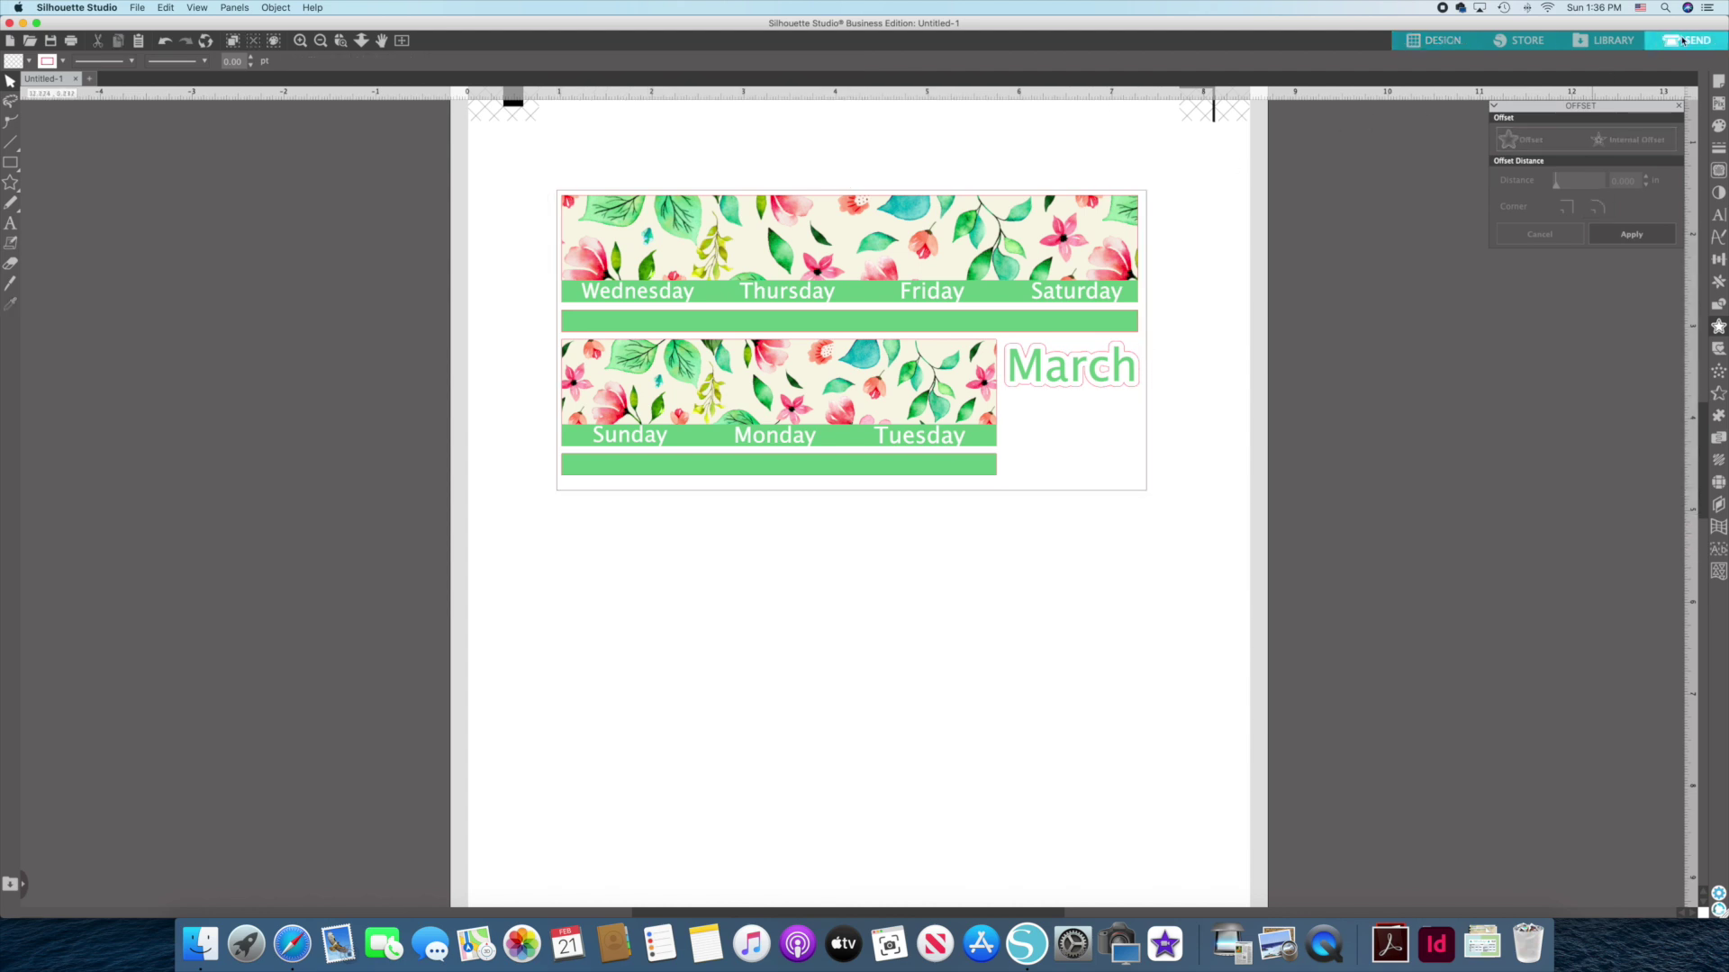
left_click(1386, 207)
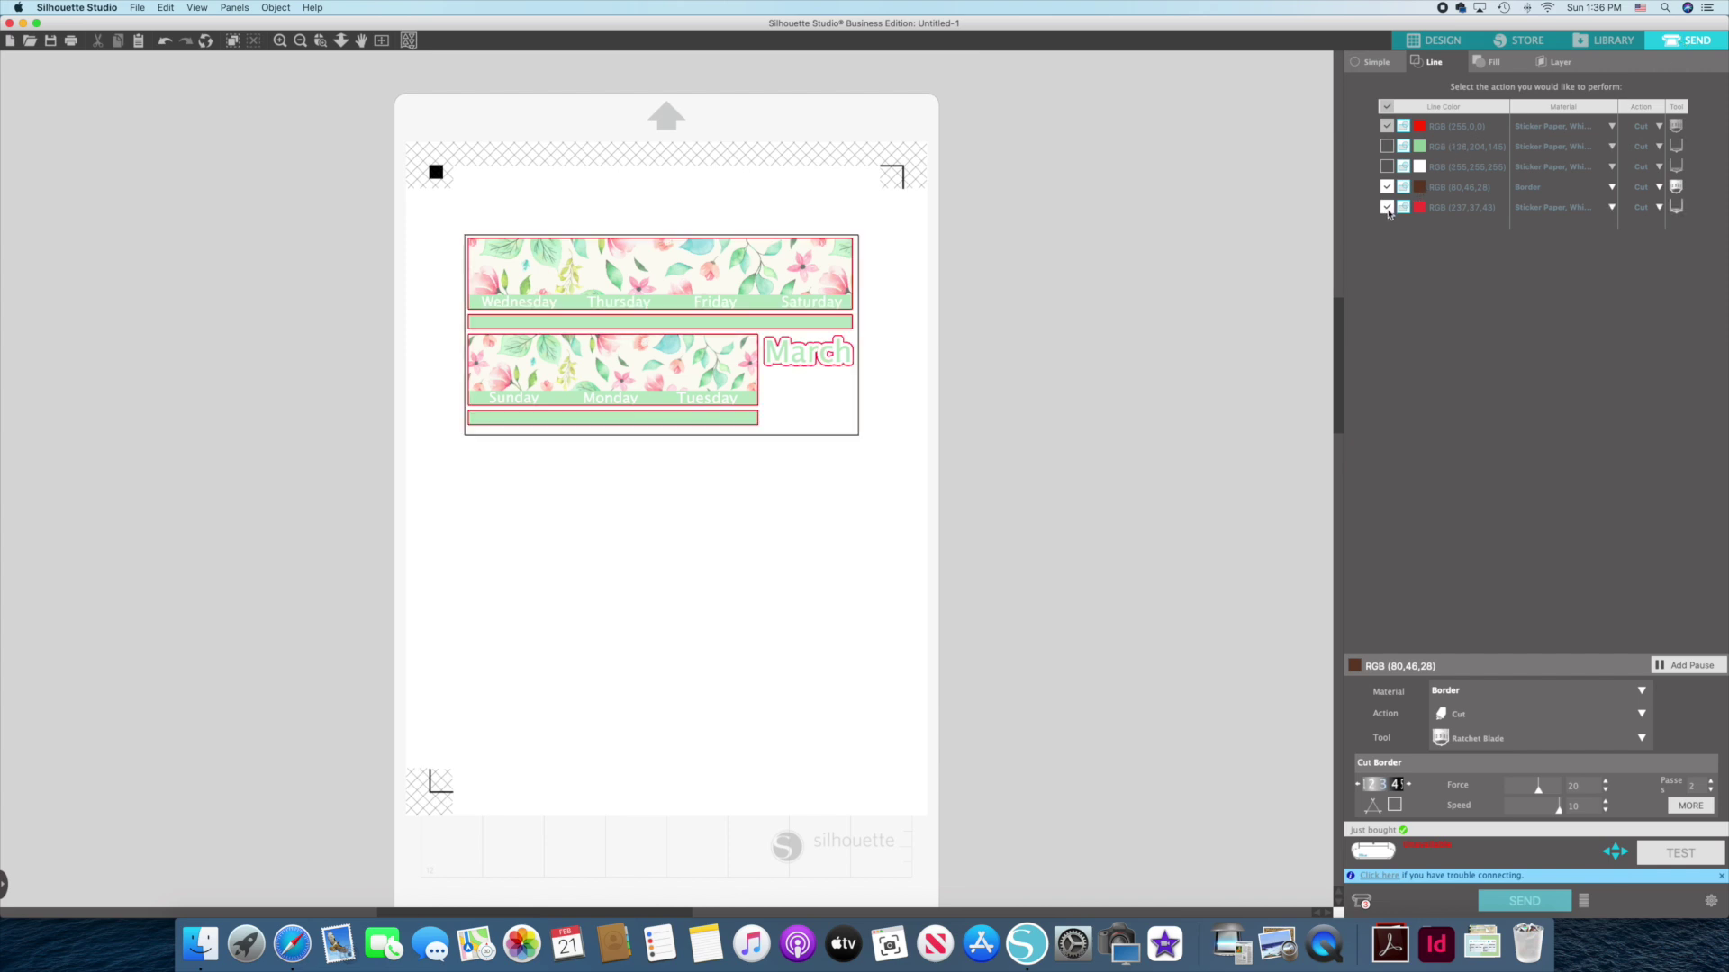
left_click_drag(1445, 212, 1439, 151)
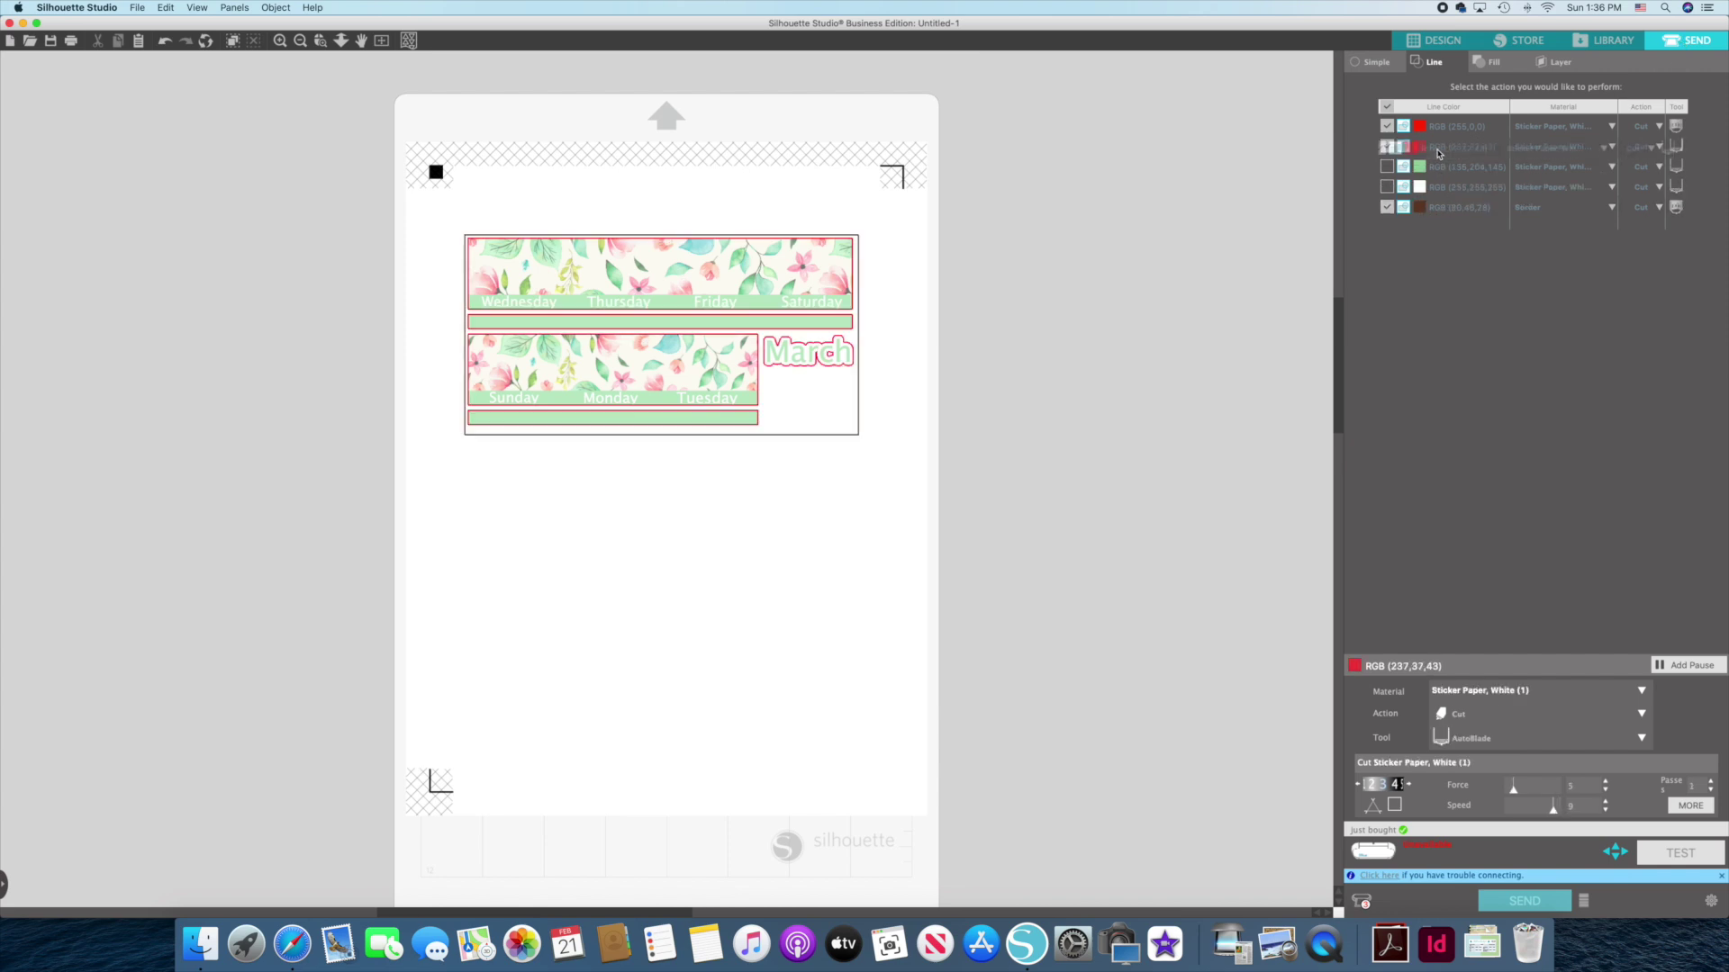
left_click(1677, 147)
left_click(1670, 166)
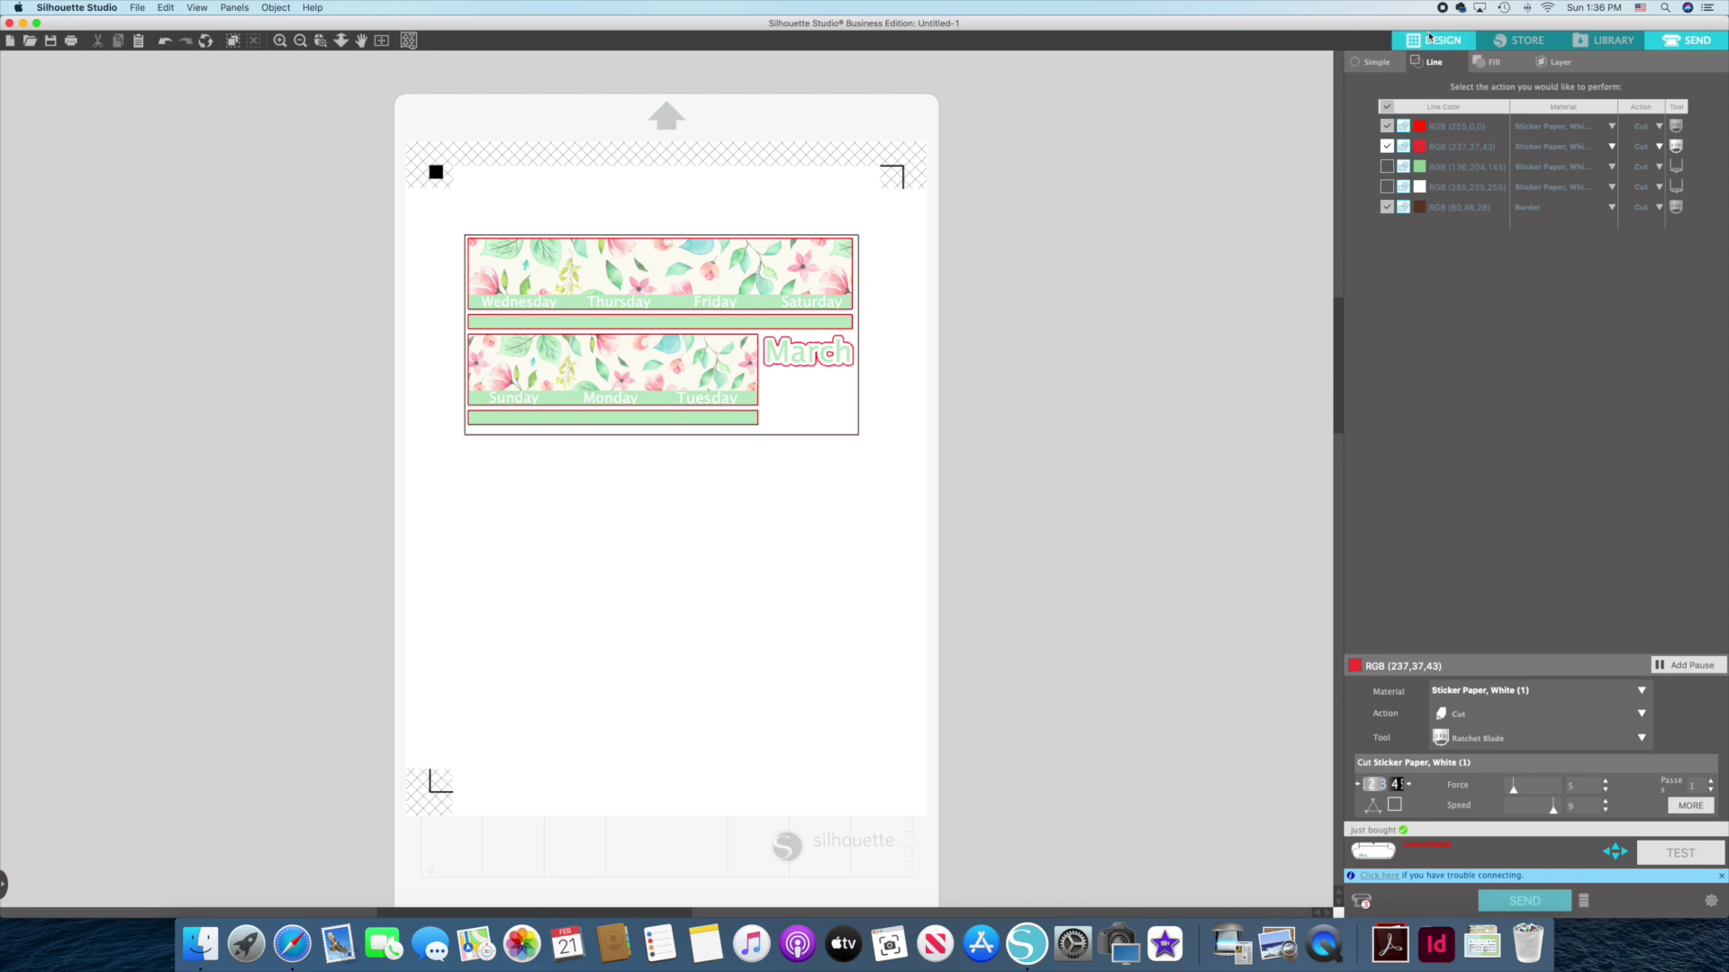
left_click(1422, 41)
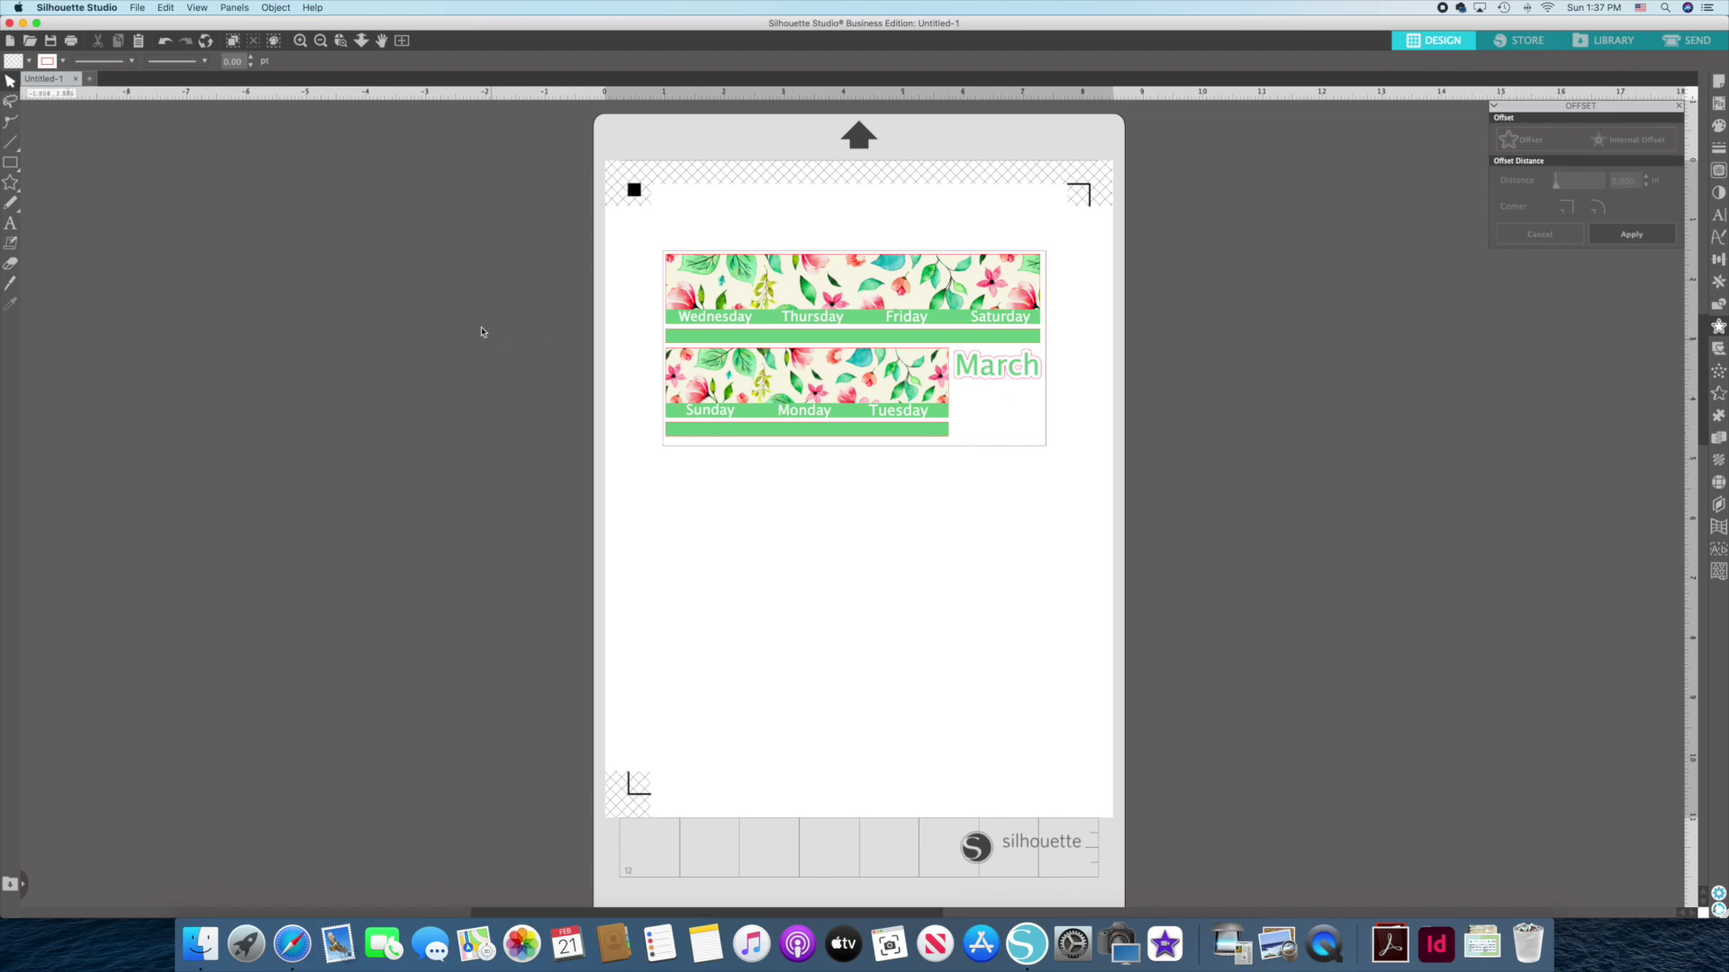
scroll(1132, 339, "down", 1)
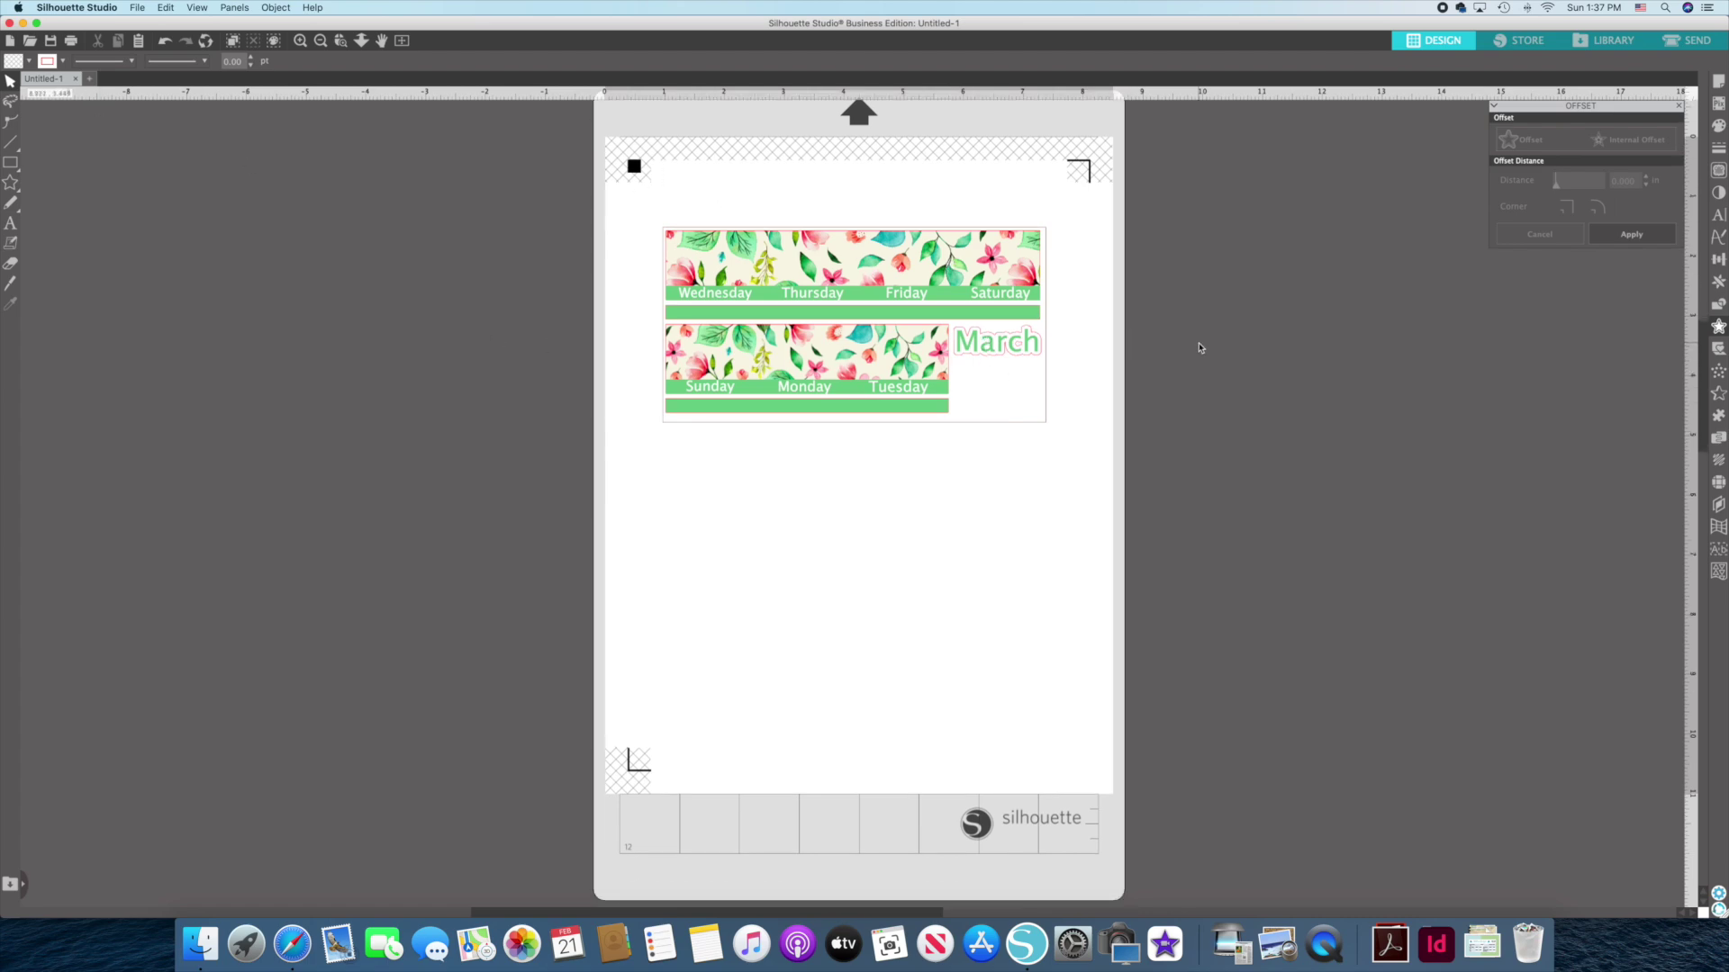